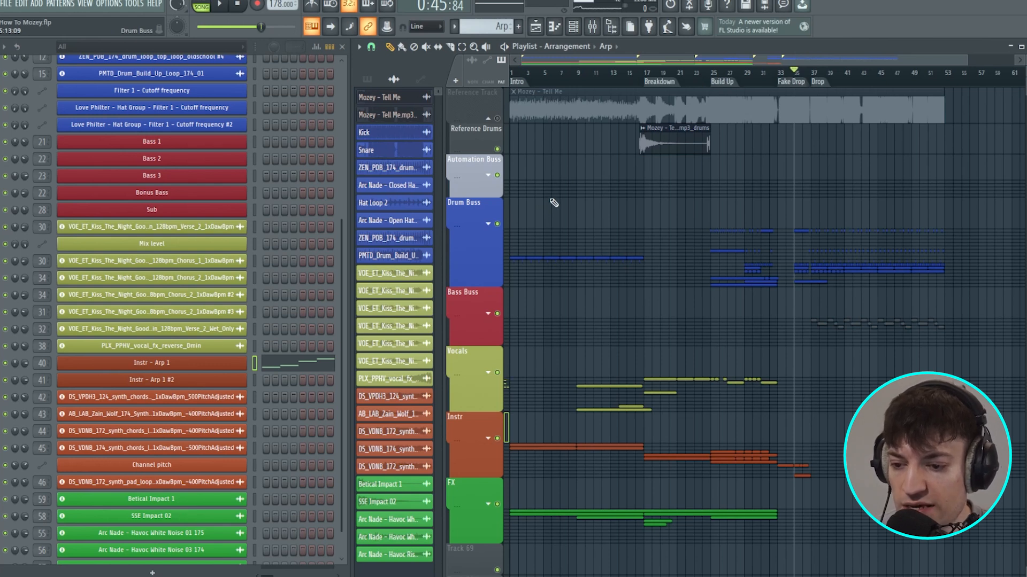
- Solo the Reference Track in the playlist and increase its height to enlarge the song's waveform
{"action": "scroll", "coordinate": [554, 202], "scroll_direction": "down", "scroll_amount": 2}
{"action": "scroll", "coordinate": [554, 202], "scroll_direction": "up", "scroll_amount": 2}
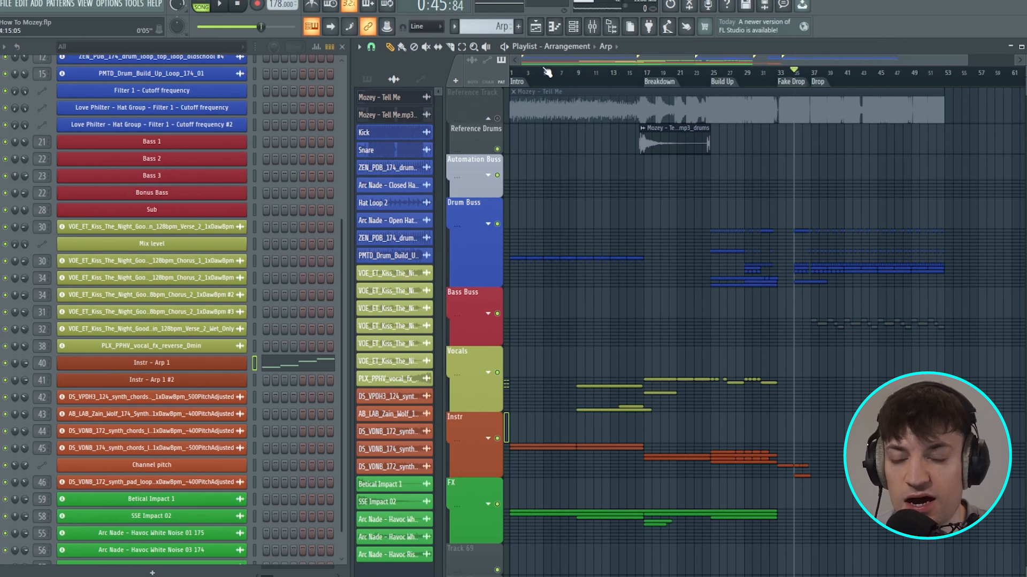
{"action": "right_click", "coordinate": [497, 118]}
{"action": "left_click_drag", "start_coordinate": [974, 62], "coordinate": [776, 194]}
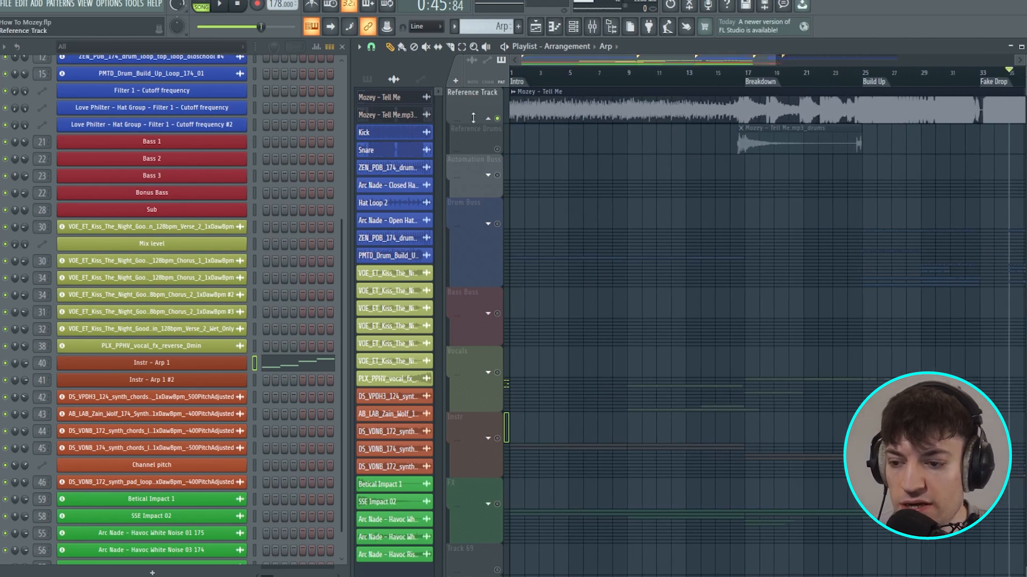
{"action": "left_click_drag", "start_coordinate": [472, 120], "coordinate": [468, 165]}
- Place the playhead at the Drop marker and examine how the reference waveform lines up with it
{"action": "left_click_drag", "start_coordinate": [657, 60], "coordinate": [807, 60]}
{"action": "scroll", "coordinate": [797, 75], "scroll_direction": "up", "scroll_amount": 5}
{"action": "left_click", "coordinate": [683, 79]}
{"action": "scroll", "coordinate": [683, 79], "scroll_direction": "up", "scroll_amount": 6}
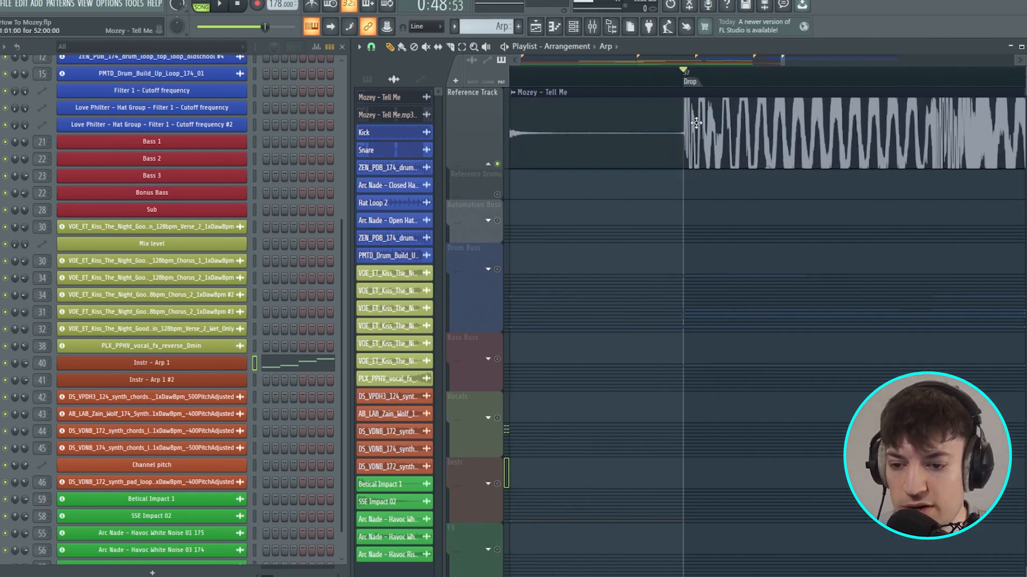
{"action": "scroll", "coordinate": [684, 82], "scroll_direction": "up", "scroll_amount": 2}
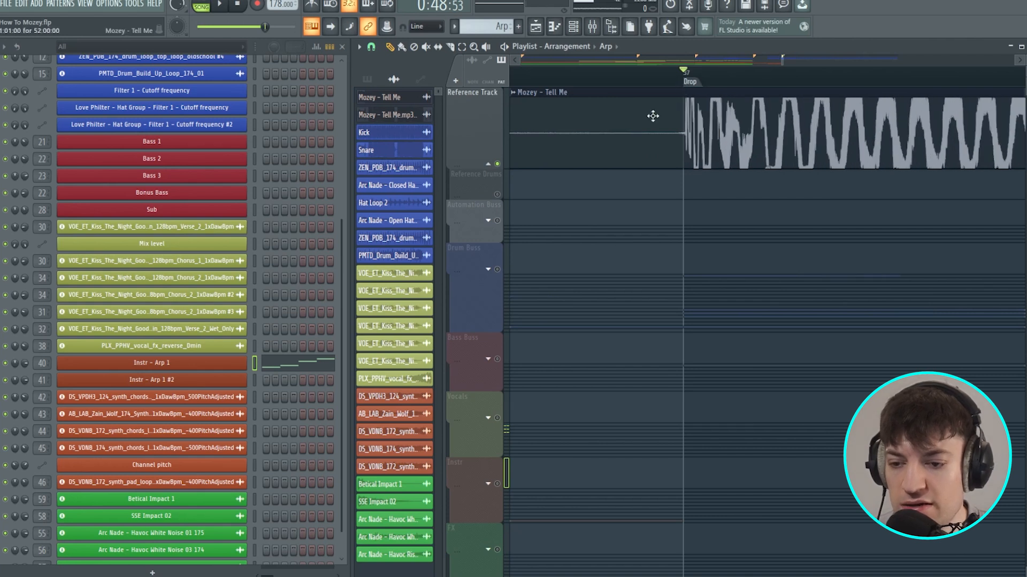
- Open the Mozey - Tell Me sample's channel settings and assign it a manually entered tempo of 180 BPM
{"action": "double_click", "coordinate": [645, 123]}
{"action": "left_click_drag", "start_coordinate": [283, 127], "coordinate": [578, 79]}
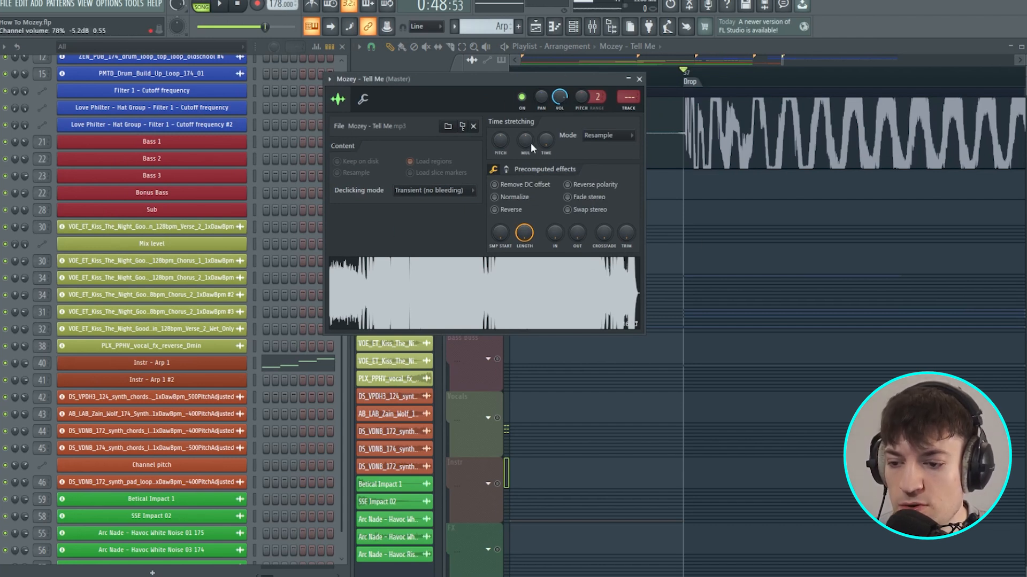
{"action": "right_click", "coordinate": [546, 140]}
{"action": "left_click", "coordinate": [572, 154]}
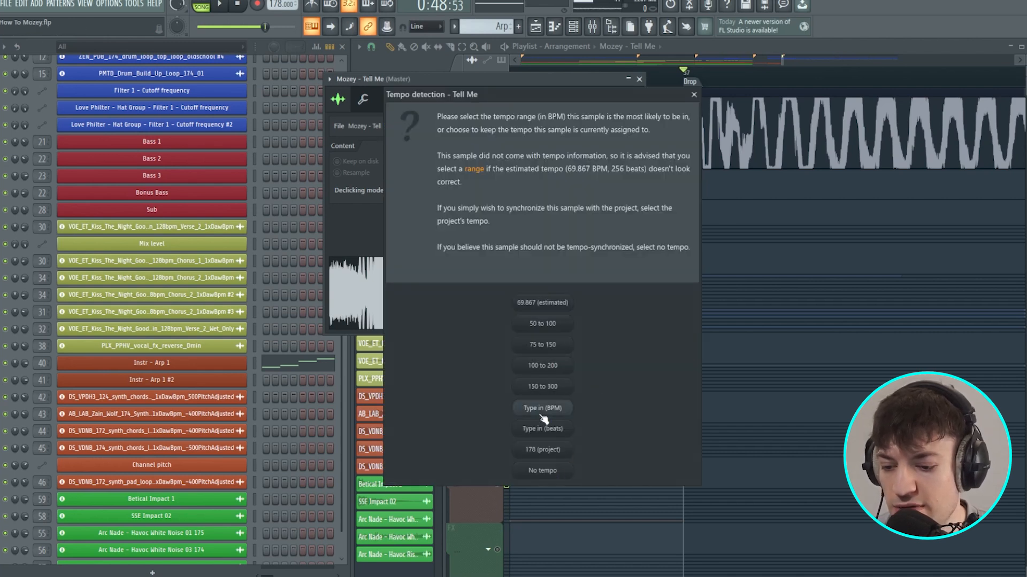
{"action": "left_click", "coordinate": [564, 408]}
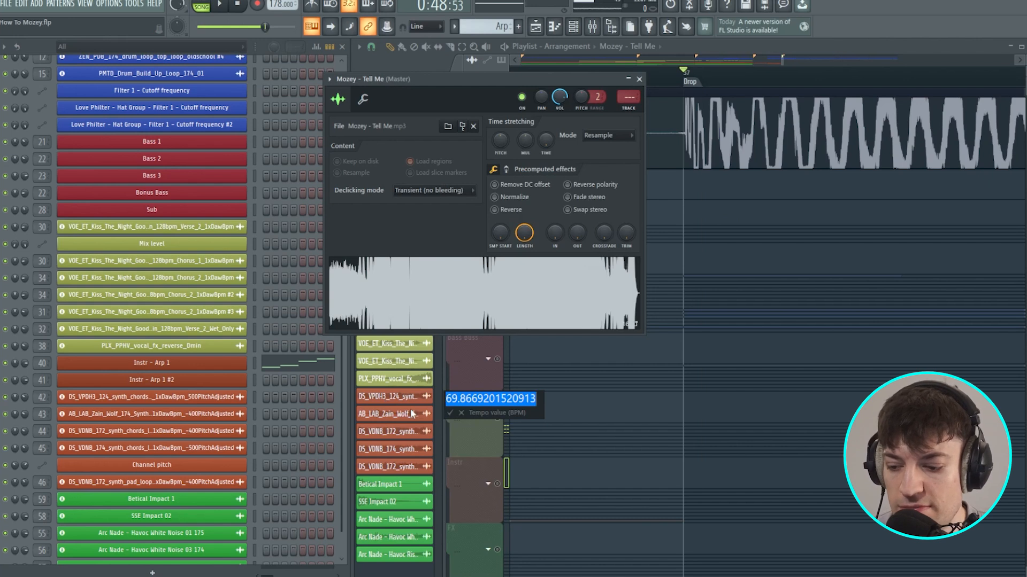
{"action": "type", "text": "17"}
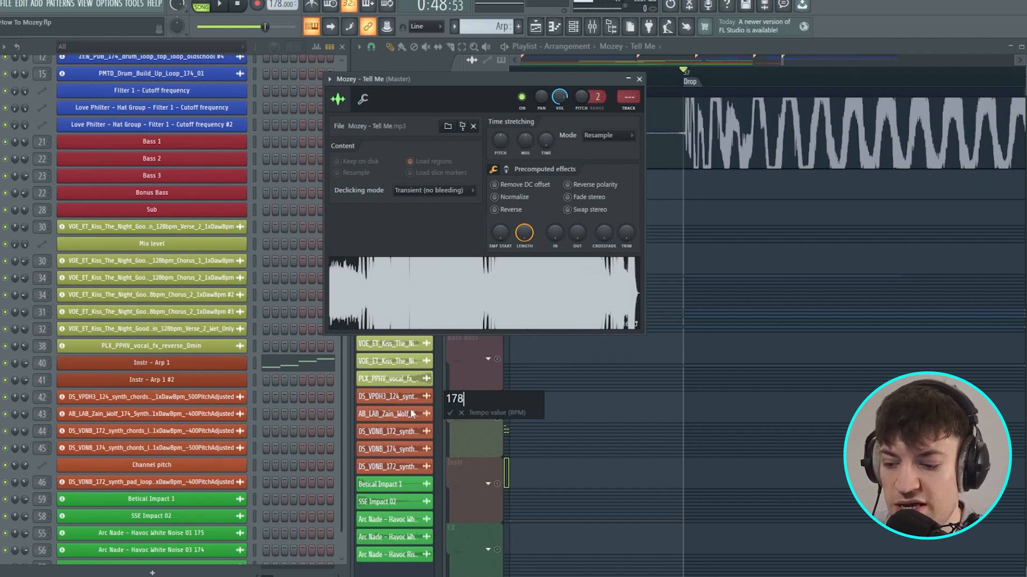
{"action": "type", "text": "8"}
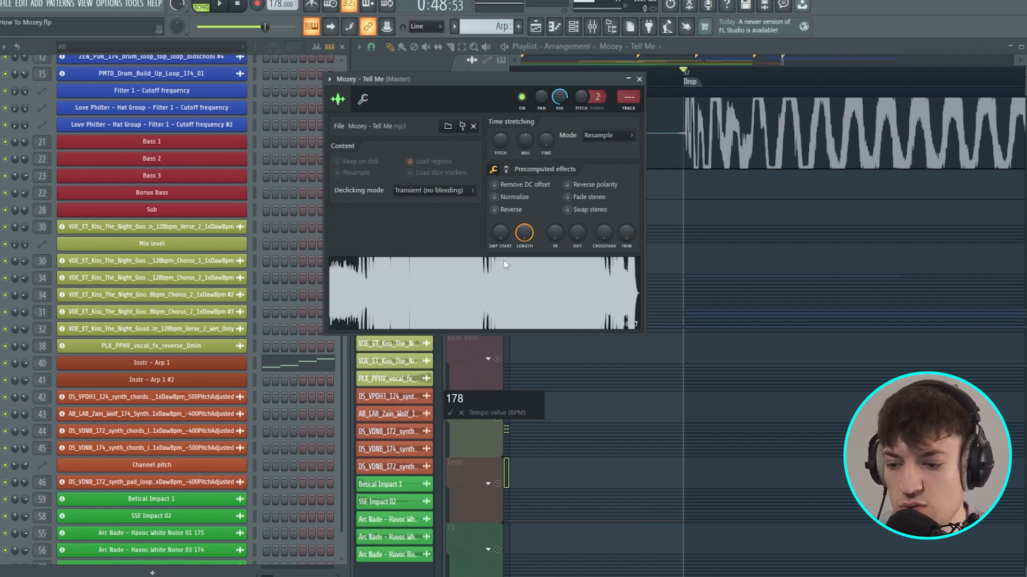
{"action": "key", "text": "BackSpace"}
{"action": "key", "text": "BackSpace"}
{"action": "type", "text": "80"}
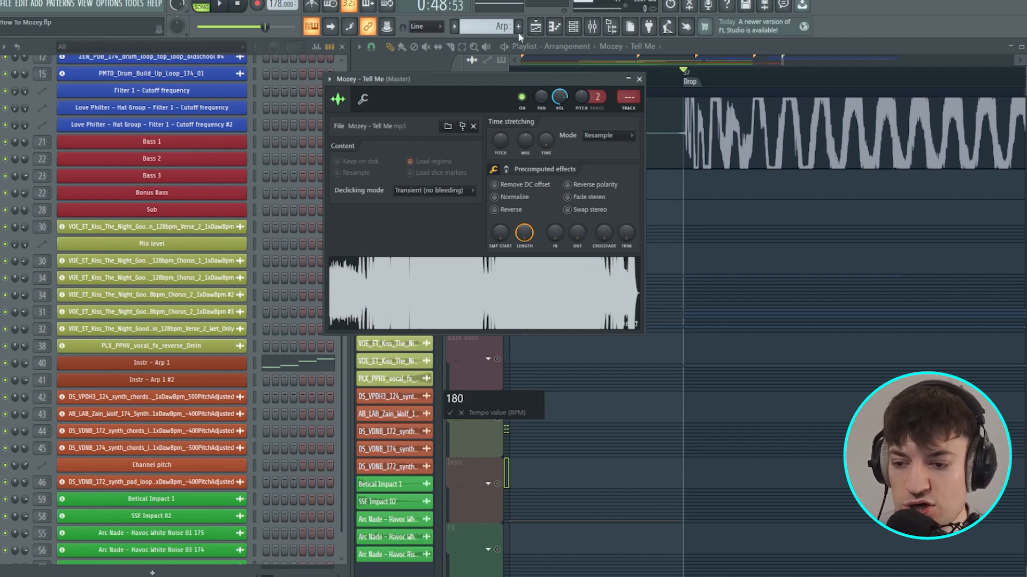
{"action": "key", "text": "Return"}
- Set the Mozey - Tell Me sample's time stretching mode to e3 generic and close its channel settings
{"action": "left_click", "coordinate": [613, 137]}
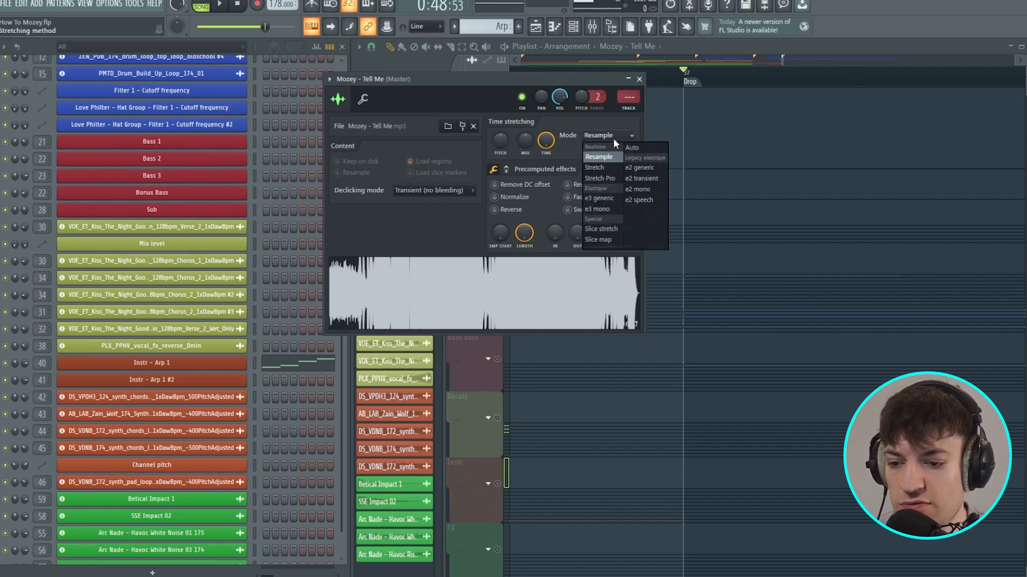
{"action": "left_click", "coordinate": [615, 199]}
{"action": "left_click", "coordinate": [639, 79]}
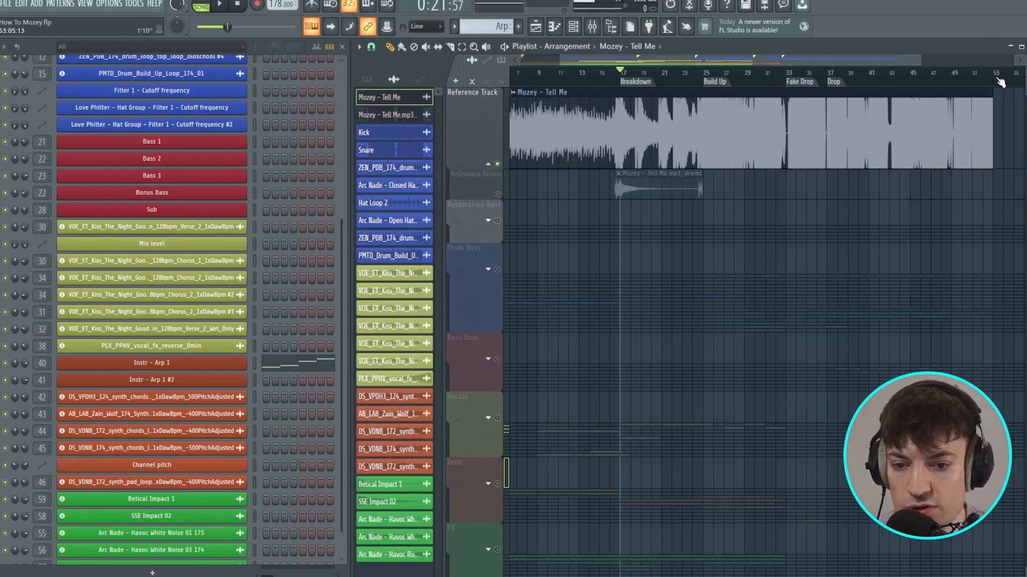
- Select the song up to bar 53, clear the selection, and view the reference clip's stem extraction options without extracting
{"action": "left_click_drag", "start_coordinate": [997, 80], "coordinate": [294, 105]}
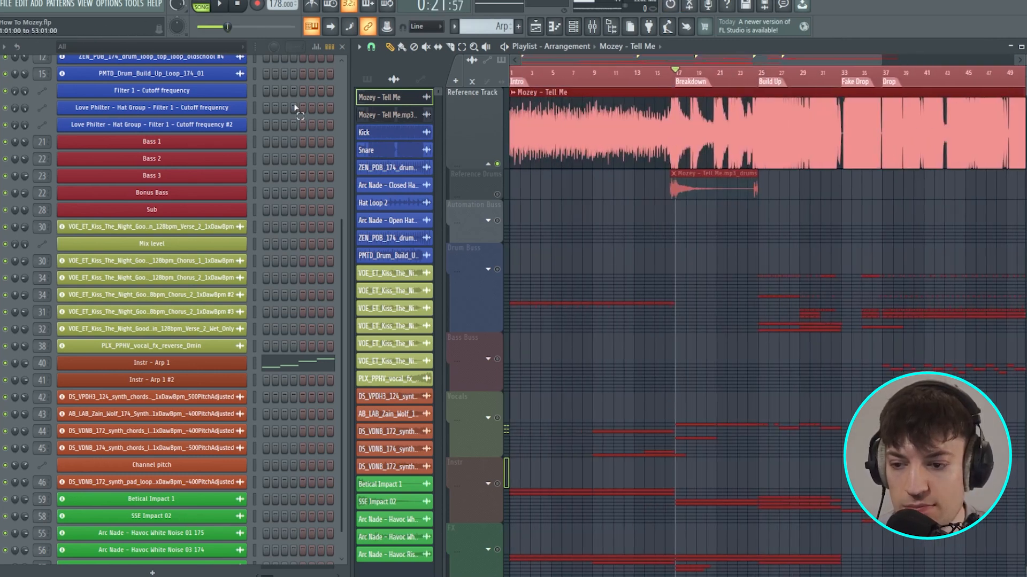
{"action": "left_click", "coordinate": [626, 74], "text": "ctrl"}
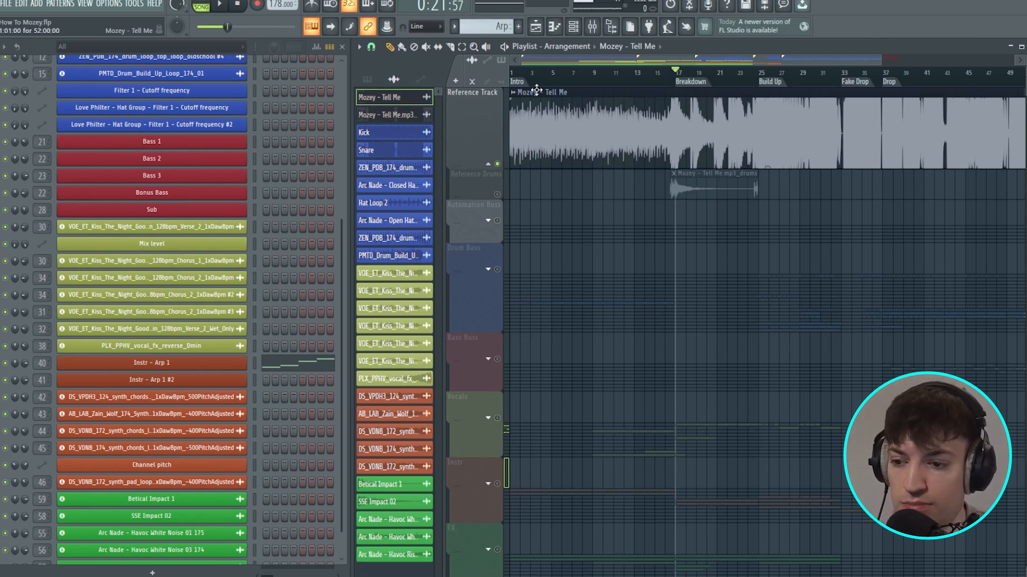
{"action": "left_click", "coordinate": [514, 92]}
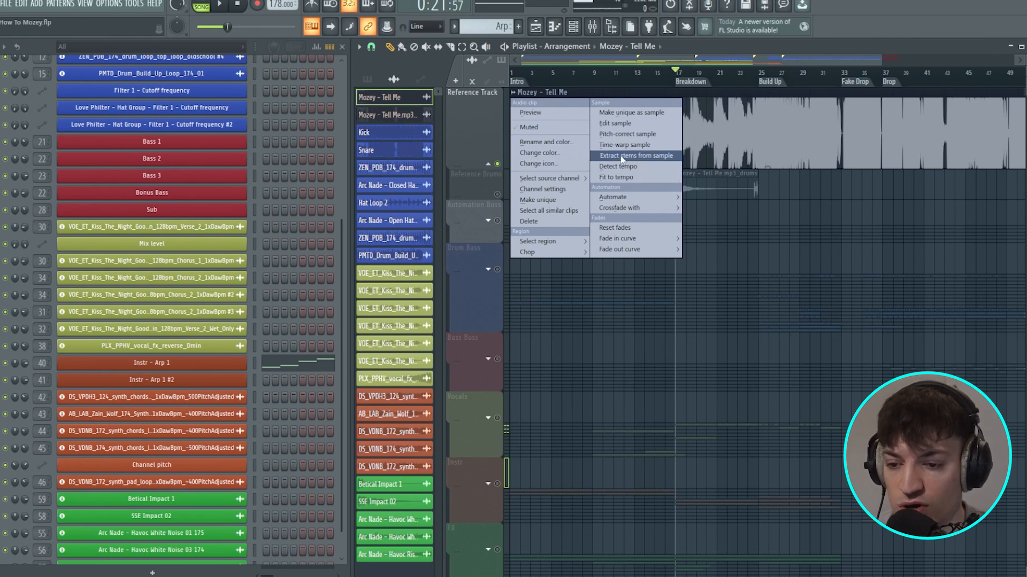
{"action": "left_click", "coordinate": [649, 158]}
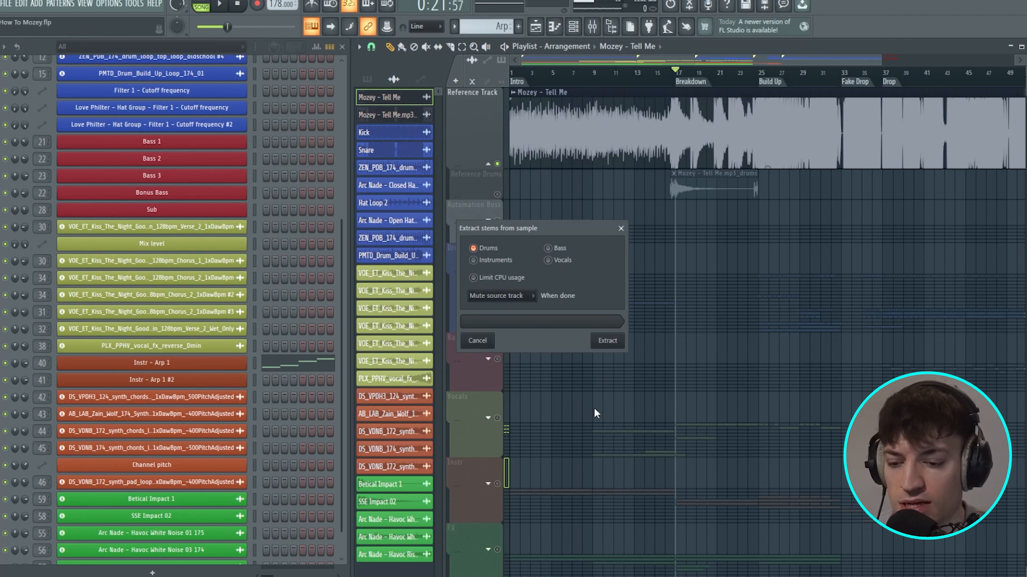
{"action": "left_click", "coordinate": [621, 229]}
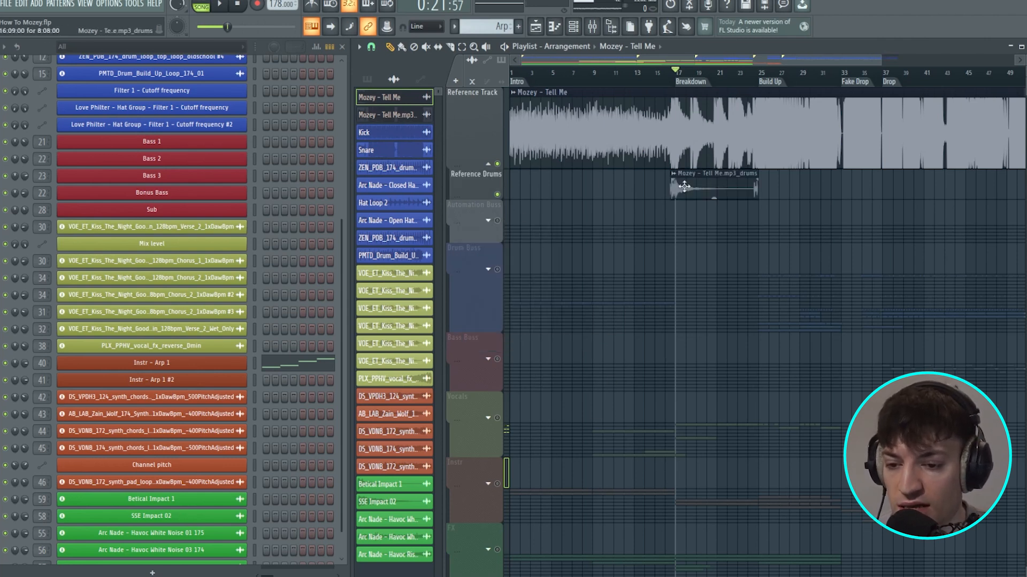
- Extend the Mozey - Tell Me.mp3_drums clip back to bar 1 and out past the end of the reference clip
{"action": "left_click_drag", "start_coordinate": [672, 195], "coordinate": [509, 195]}
{"action": "left_click_drag", "start_coordinate": [772, 196], "coordinate": [989, 195]}
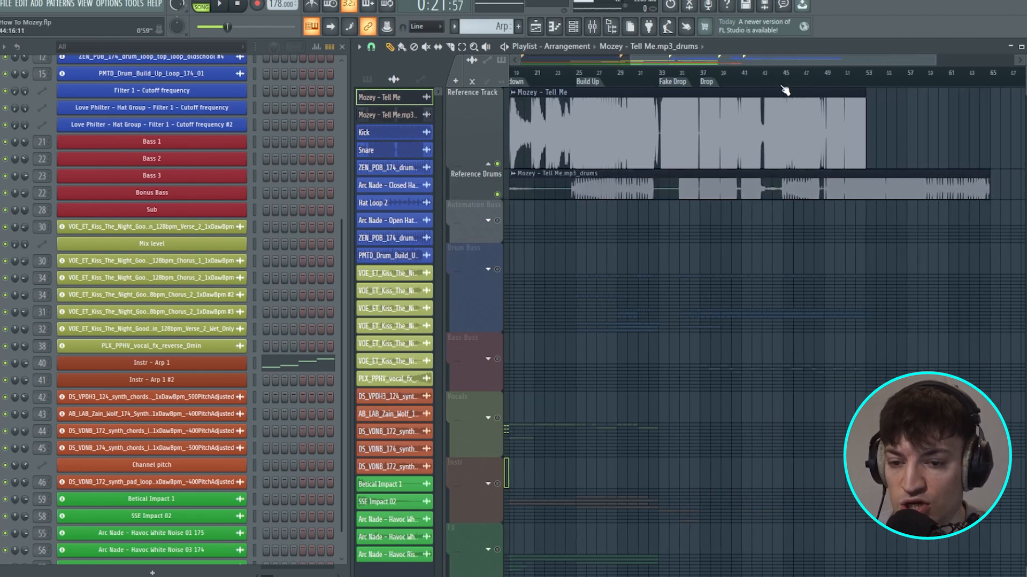
{"action": "scroll", "coordinate": [781, 86], "scroll_direction": "down", "scroll_amount": 3}
- Review the reference track and its drums stem from the song start and around the Build Up marker
{"action": "left_click_drag", "start_coordinate": [613, 79], "coordinate": [425, 85]}
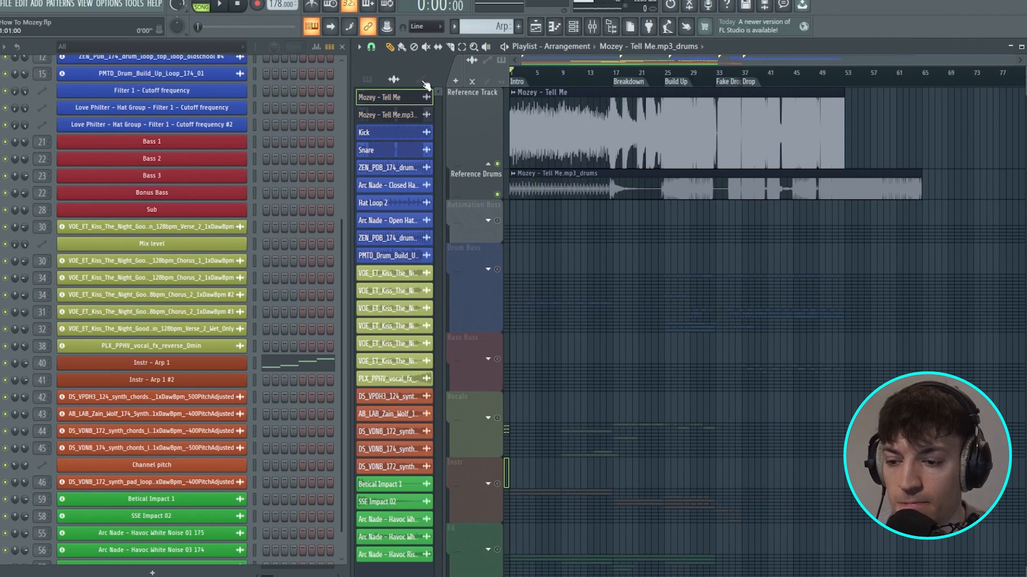
{"action": "left_click", "coordinate": [683, 75]}
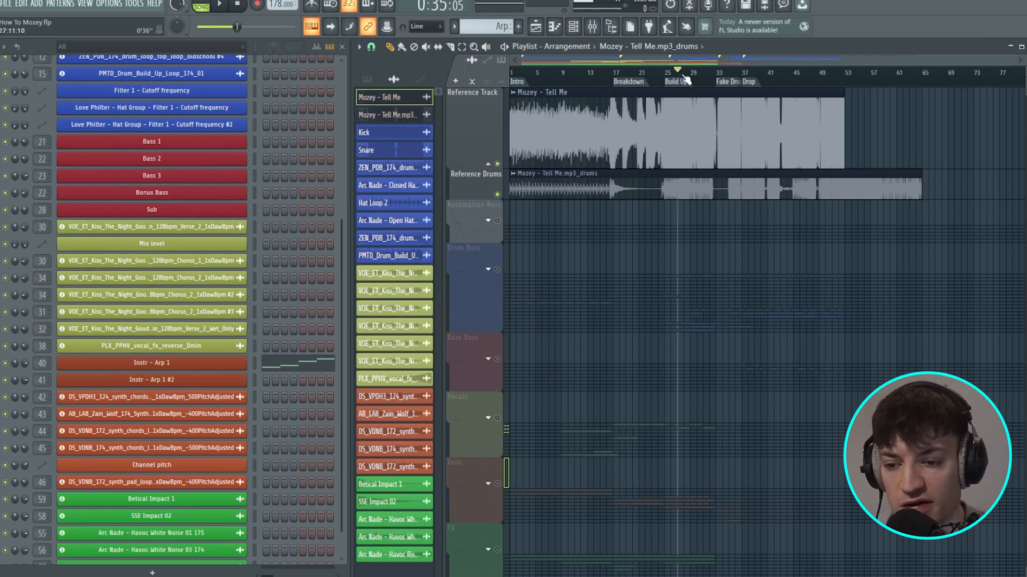
{"action": "left_click_drag", "start_coordinate": [673, 79], "coordinate": [665, 78]}
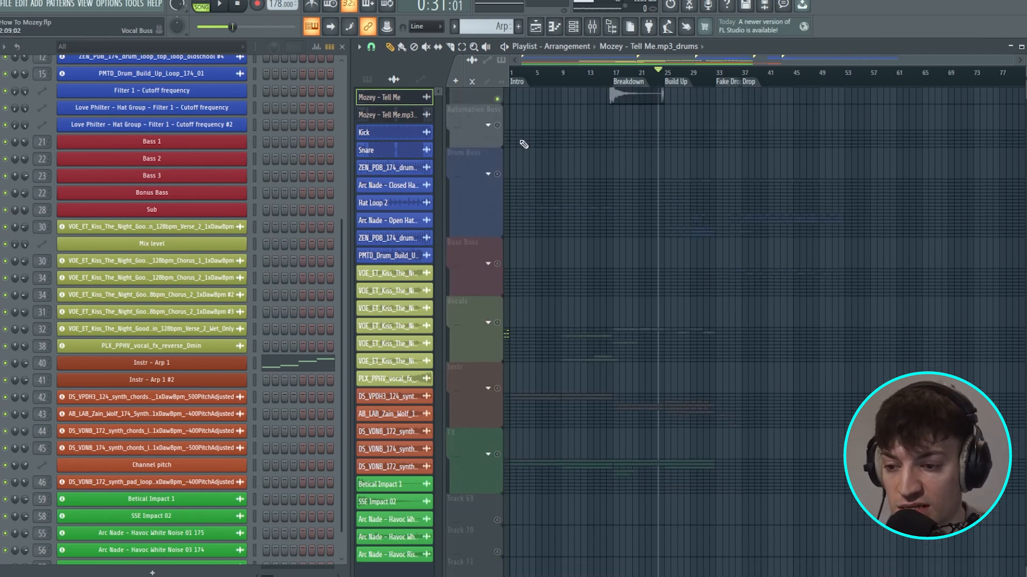
- Unsolo the playlist tracks and expand the Drum Buss group to show its individual drum tracks
{"action": "right_click", "coordinate": [498, 194]}
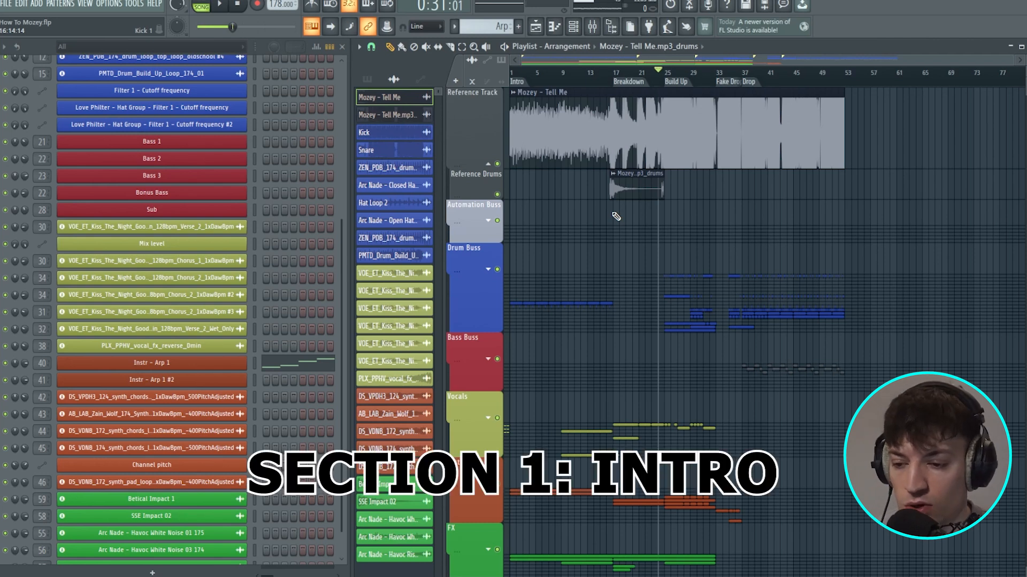
{"action": "left_click_drag", "start_coordinate": [1014, 60], "coordinate": [687, 147]}
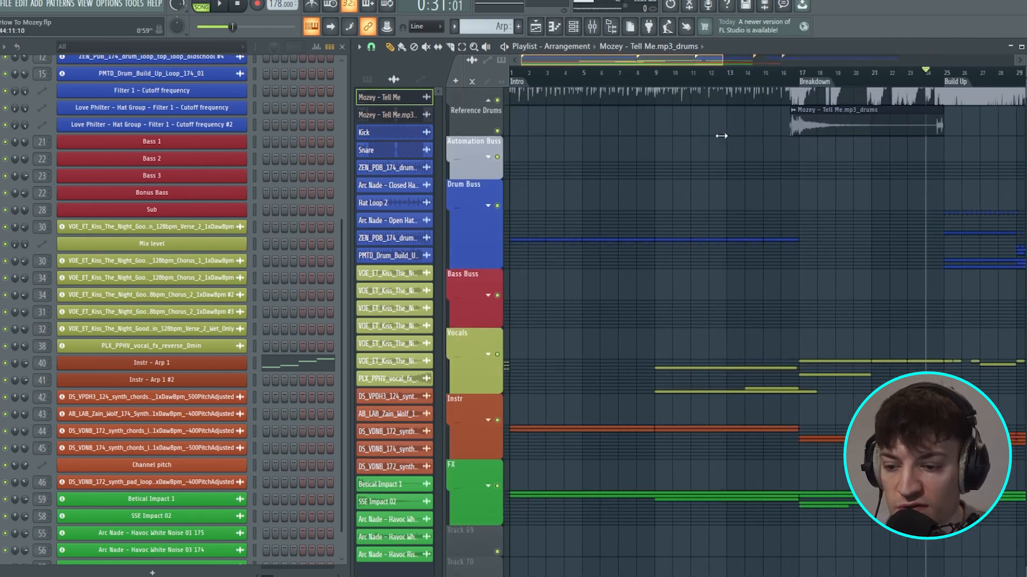
{"action": "left_click", "coordinate": [489, 205]}
{"action": "scroll", "coordinate": [529, 240], "scroll_direction": "down", "scroll_amount": 6}
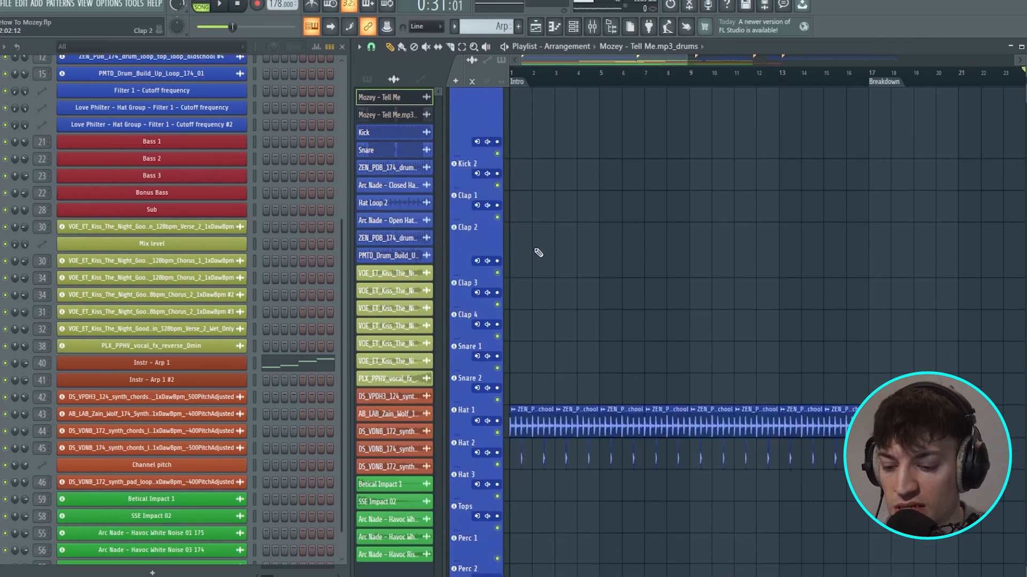
- Isolate the Hat 1 and Hat 2 tracks and audition the hat loops from the intro
{"action": "right_click", "coordinate": [498, 305]}
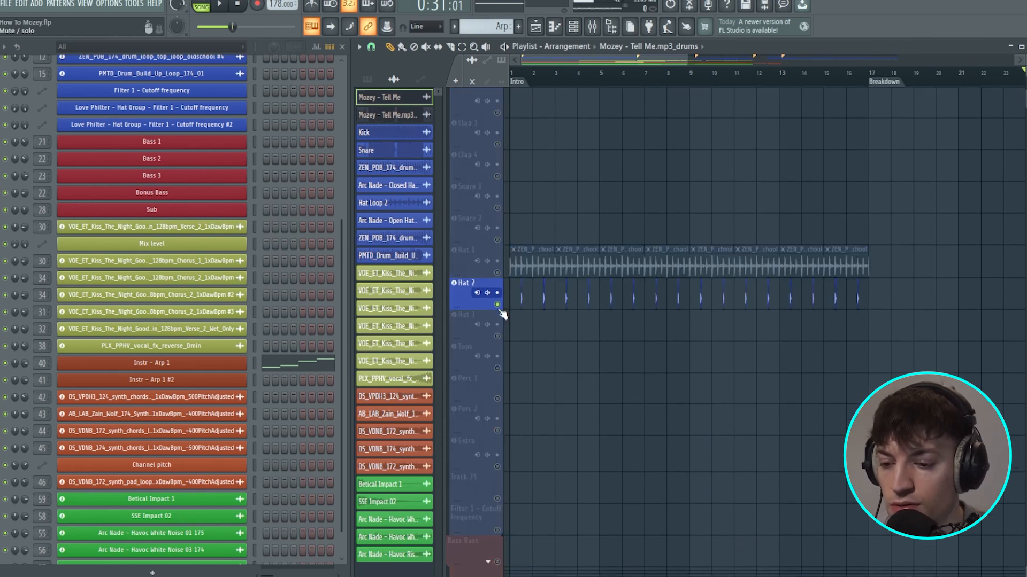
{"action": "left_click", "coordinate": [498, 274]}
{"action": "left_click_drag", "start_coordinate": [685, 58], "coordinate": [637, 60]}
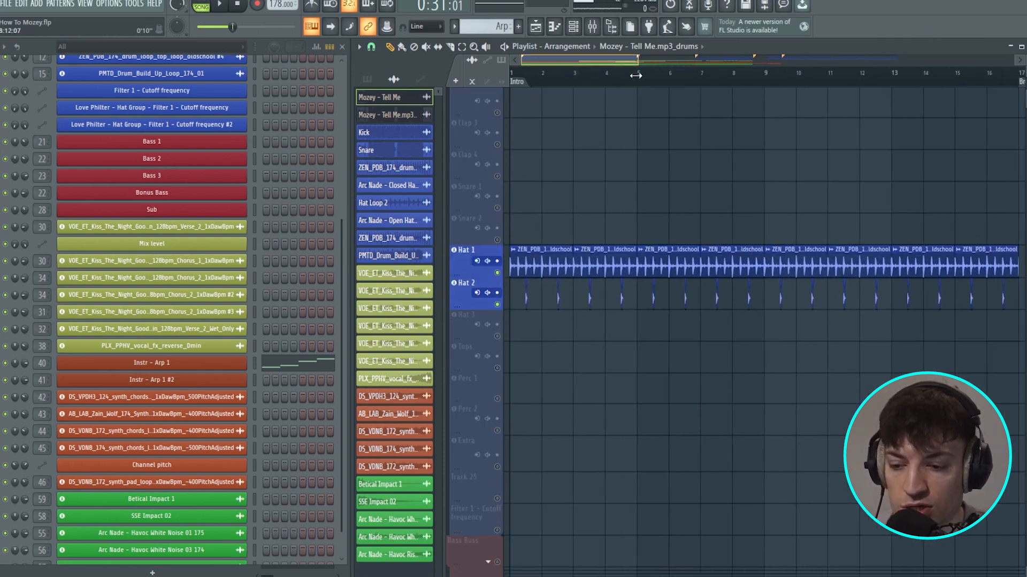
{"action": "left_click", "coordinate": [573, 73]}
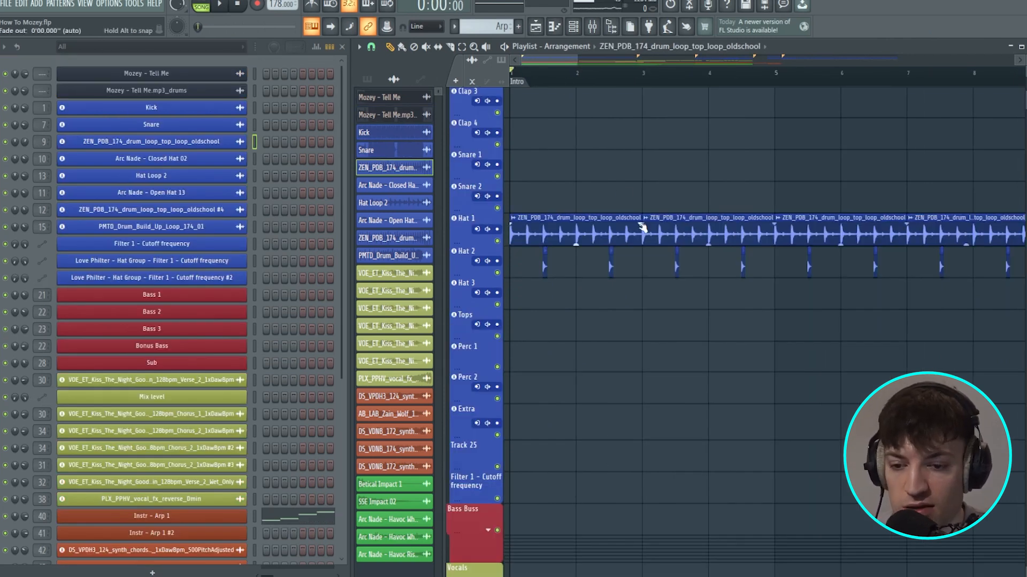
{"action": "key", "text": "space"}
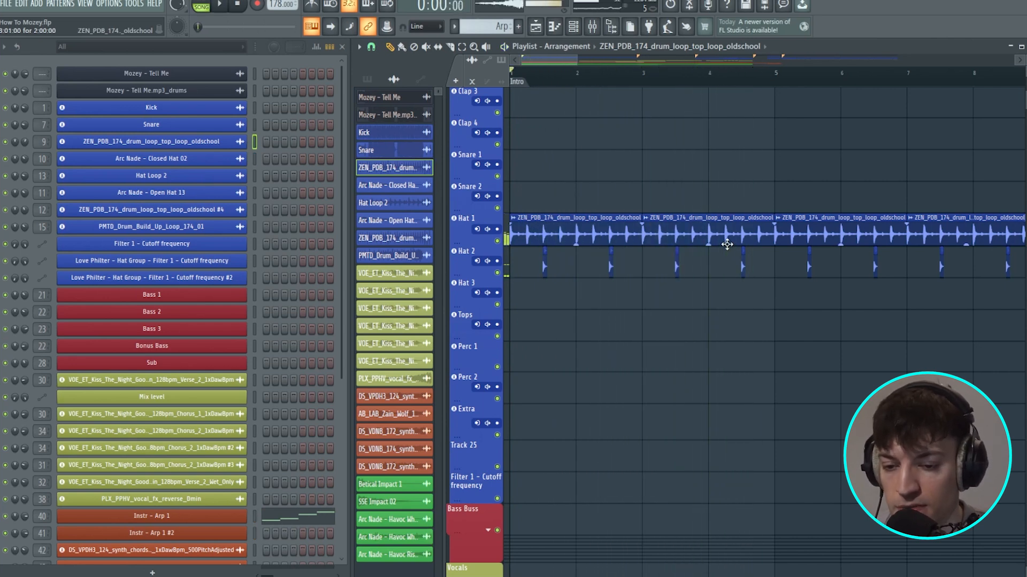
{"action": "key", "text": "space"}
- Play the isolated Reference Drums track from bar 3 and examine its waveform across the intro
{"action": "scroll", "coordinate": [708, 244], "scroll_direction": "up", "scroll_amount": 2}
{"action": "scroll", "coordinate": [708, 245], "scroll_direction": "up", "scroll_amount": 5}
{"action": "scroll", "coordinate": [578, 81], "scroll_direction": "down", "scroll_amount": 5}
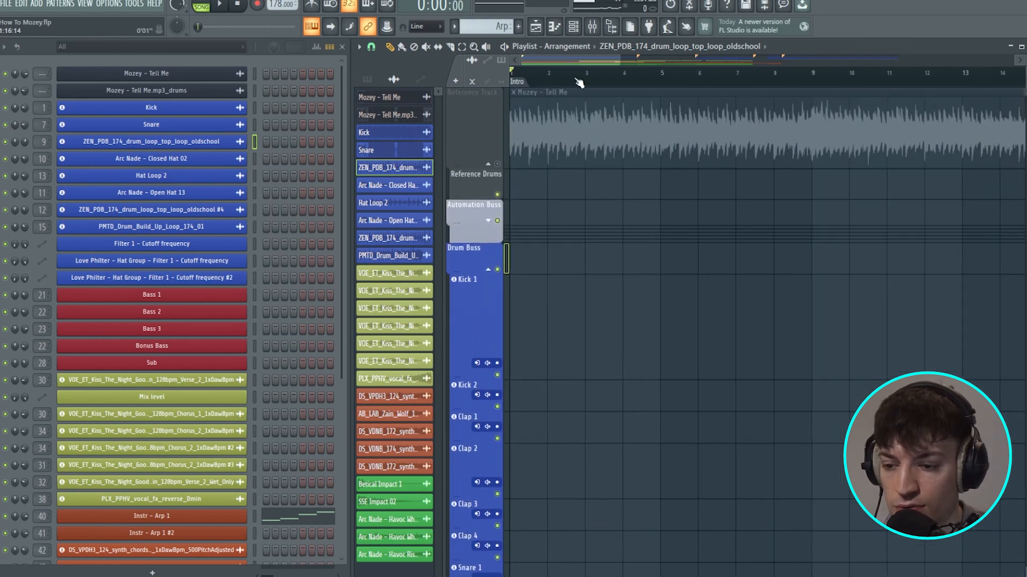
{"action": "scroll", "coordinate": [690, 140], "scroll_direction": "down", "scroll_amount": 1}
{"action": "scroll", "coordinate": [690, 140], "scroll_direction": "down", "scroll_amount": 1}
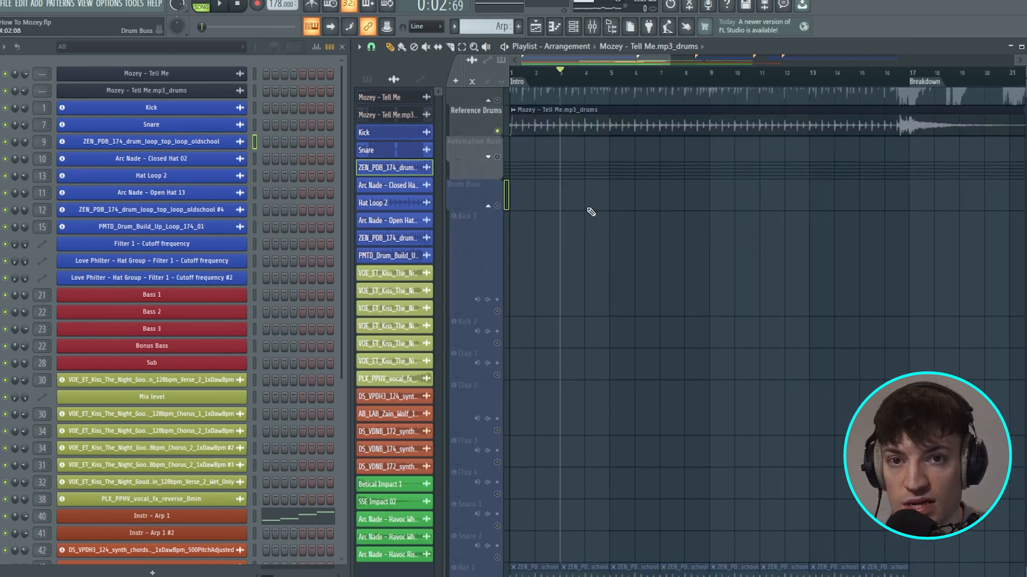
{"action": "key", "text": "space"}
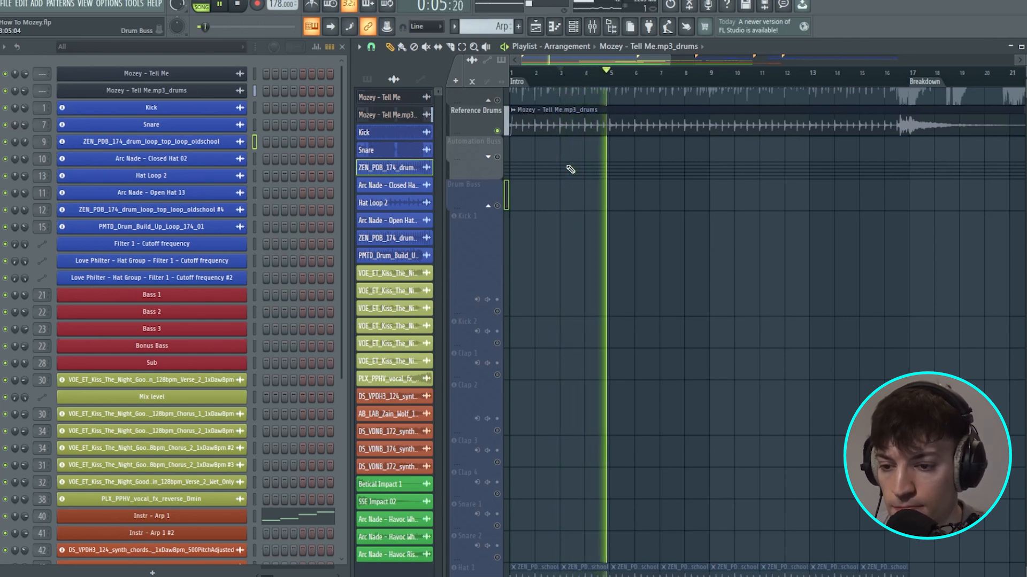
{"action": "key", "text": "space"}
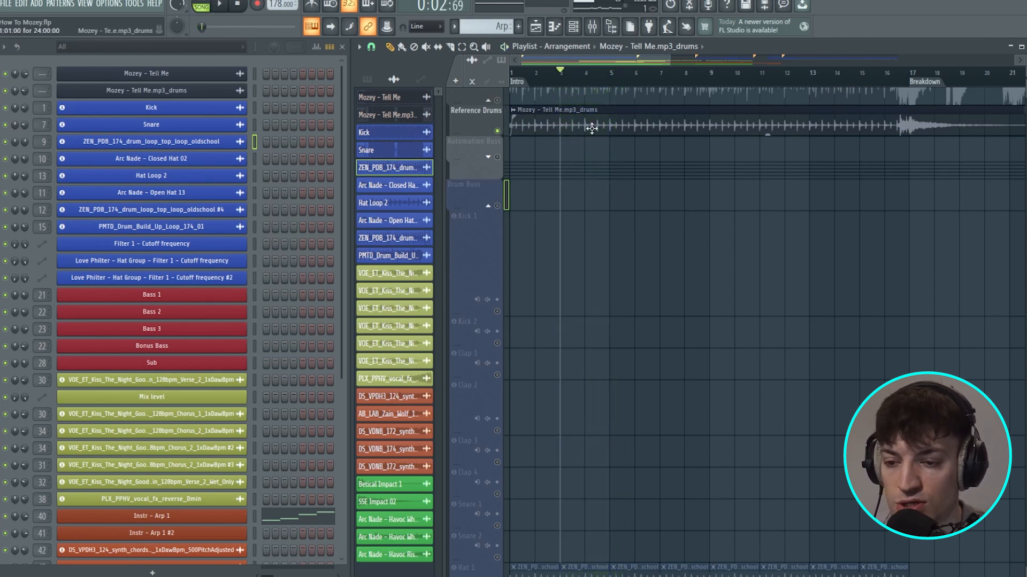
{"action": "scroll", "coordinate": [556, 57], "scroll_direction": "up", "scroll_amount": 5}
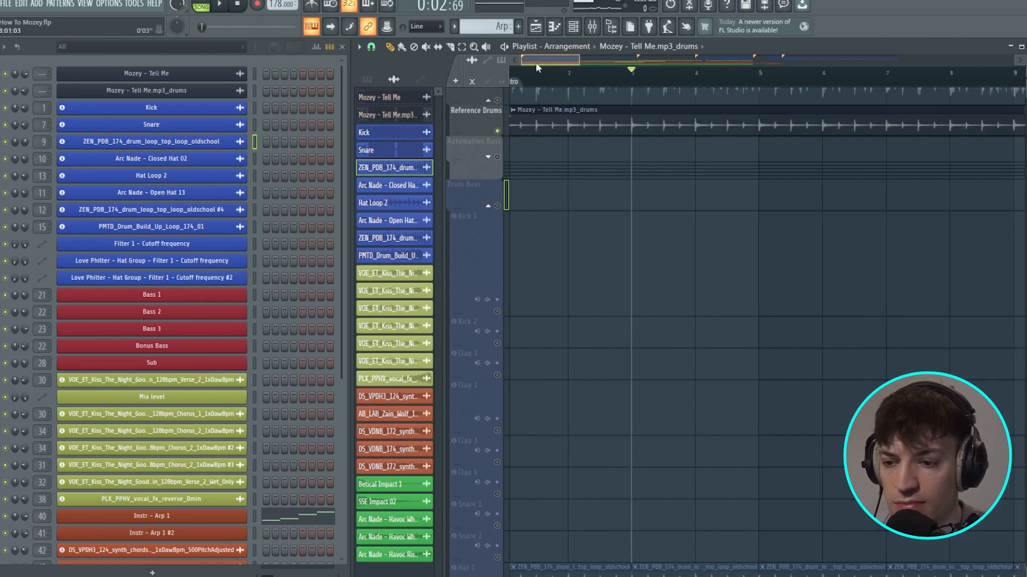
{"action": "left_click_drag", "start_coordinate": [582, 60], "coordinate": [637, 59]}
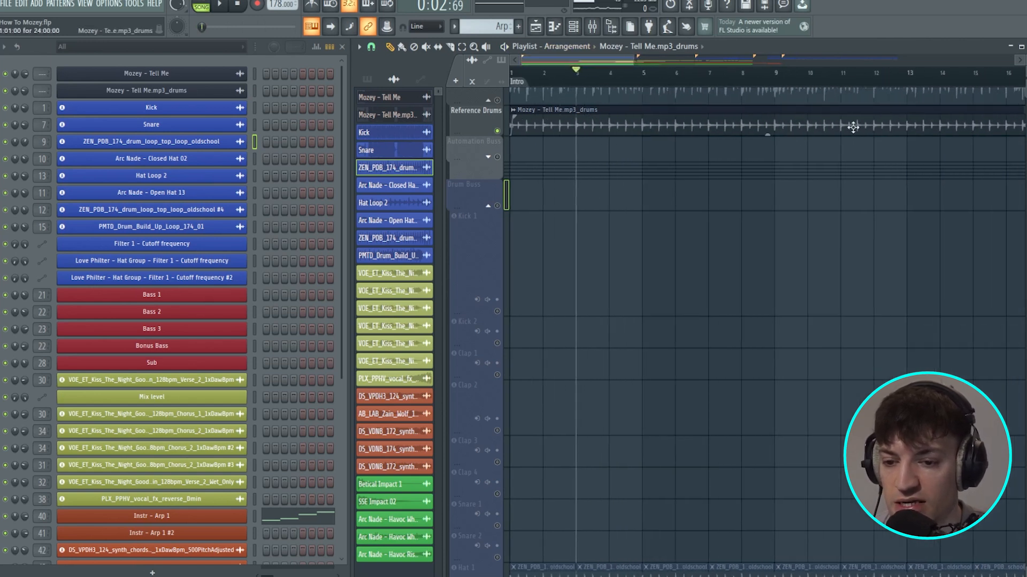
{"action": "scroll", "coordinate": [534, 174], "scroll_direction": "up", "scroll_amount": 2}
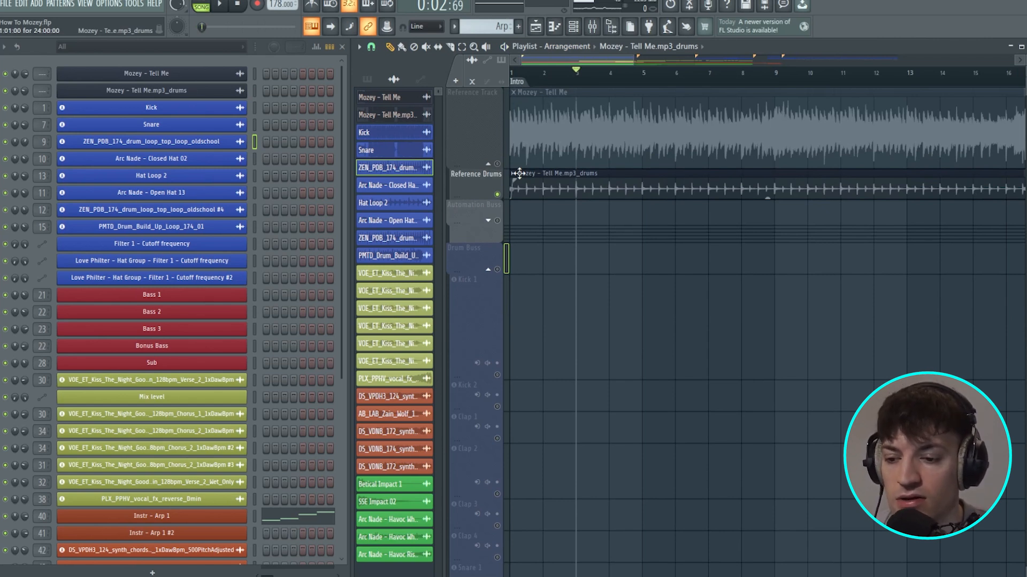
- Unsolo the Reference Drums track and select the intro from bar 1 to 17 across the Hat 1 and Hat 2 clips
{"action": "right_click", "coordinate": [498, 194]}
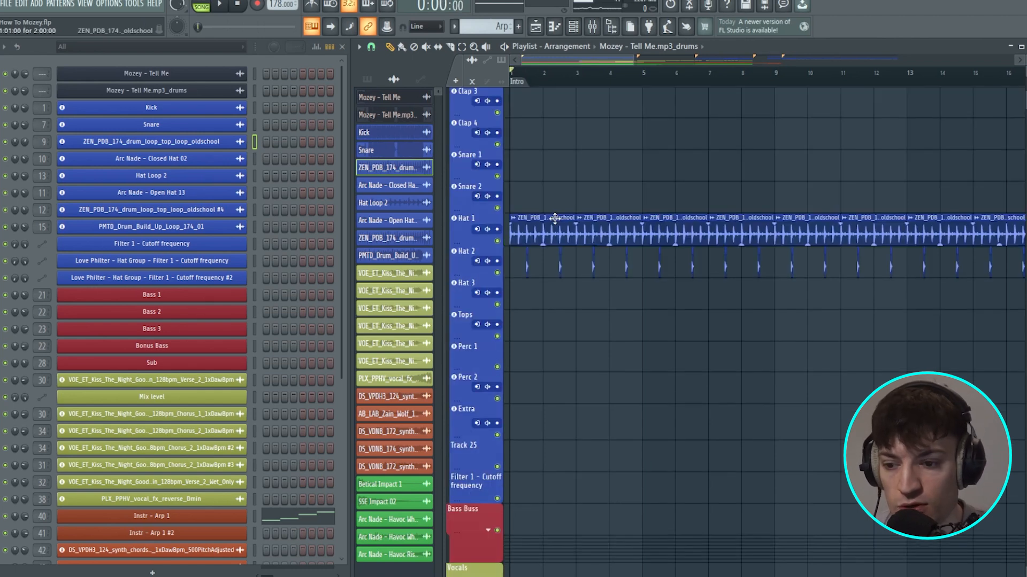
{"action": "scroll", "coordinate": [561, 74], "scroll_direction": "down", "scroll_amount": 3}
{"action": "left_click_drag", "start_coordinate": [808, 82], "coordinate": [285, 103]}
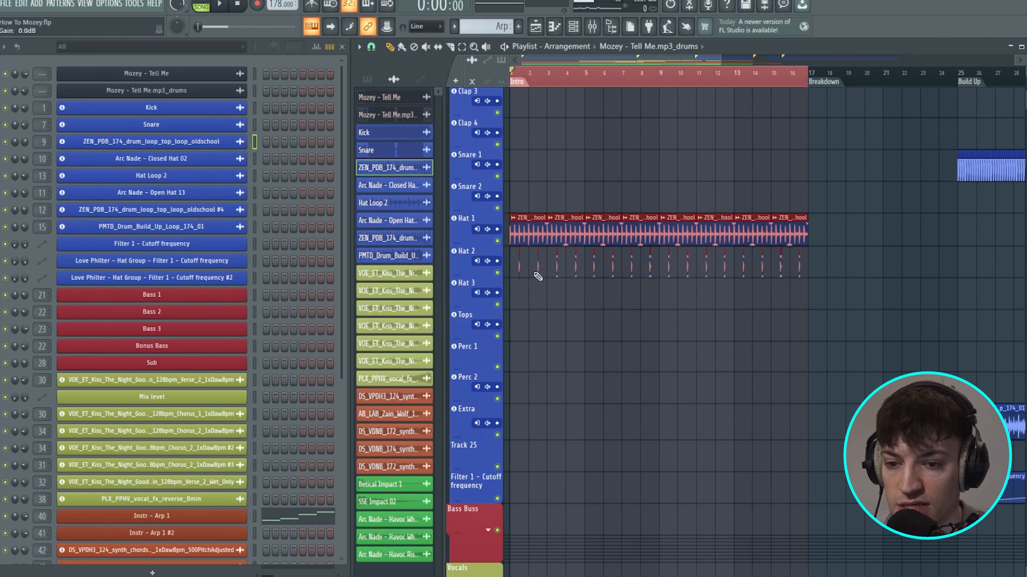
- Clear the intro selection and expand the Instr group to show its individual instrument tracks
{"action": "scroll", "coordinate": [537, 275], "scroll_direction": "down", "scroll_amount": 10}
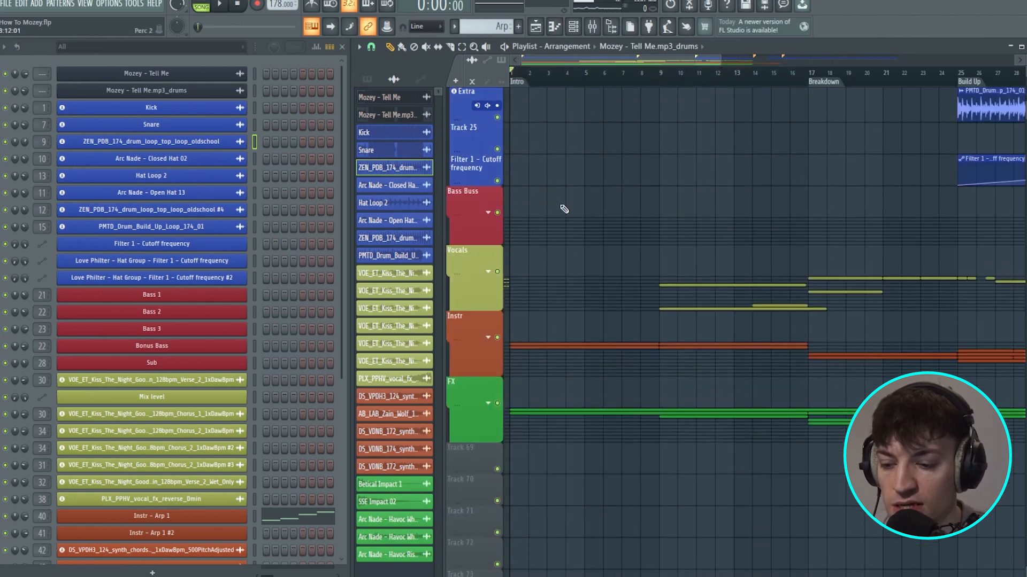
{"action": "scroll", "coordinate": [564, 209], "scroll_direction": "down", "scroll_amount": 4}
{"action": "left_click", "coordinate": [487, 210]}
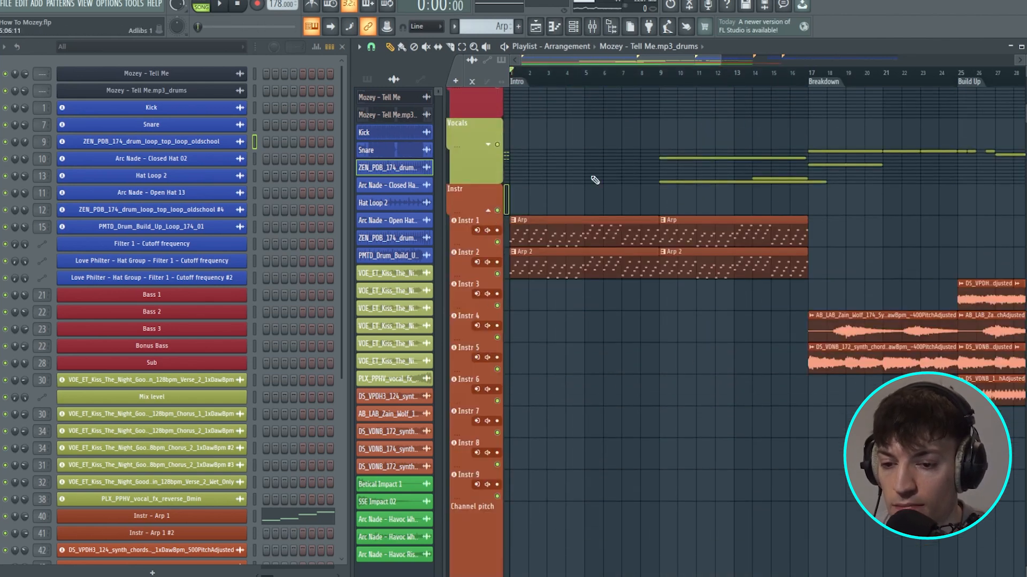
- Open the Nexus 4 instrument for Instr - Arp 1 and examine the Airy Plucks 1 preset and its routing
{"action": "scroll", "coordinate": [575, 235], "scroll_direction": "up", "scroll_amount": 2}
{"action": "left_click", "coordinate": [555, 292]}
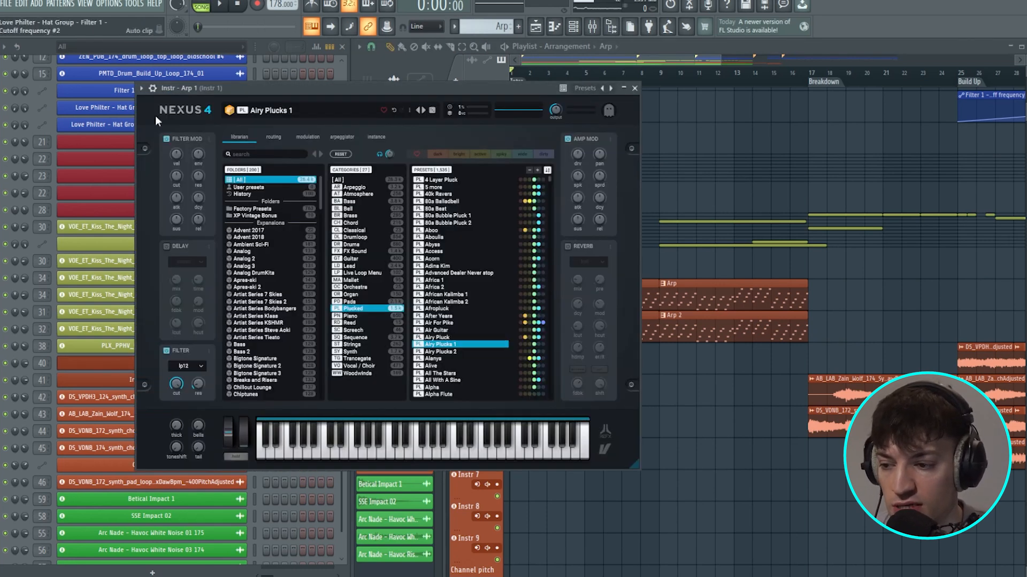
{"action": "left_click", "coordinate": [273, 137]}
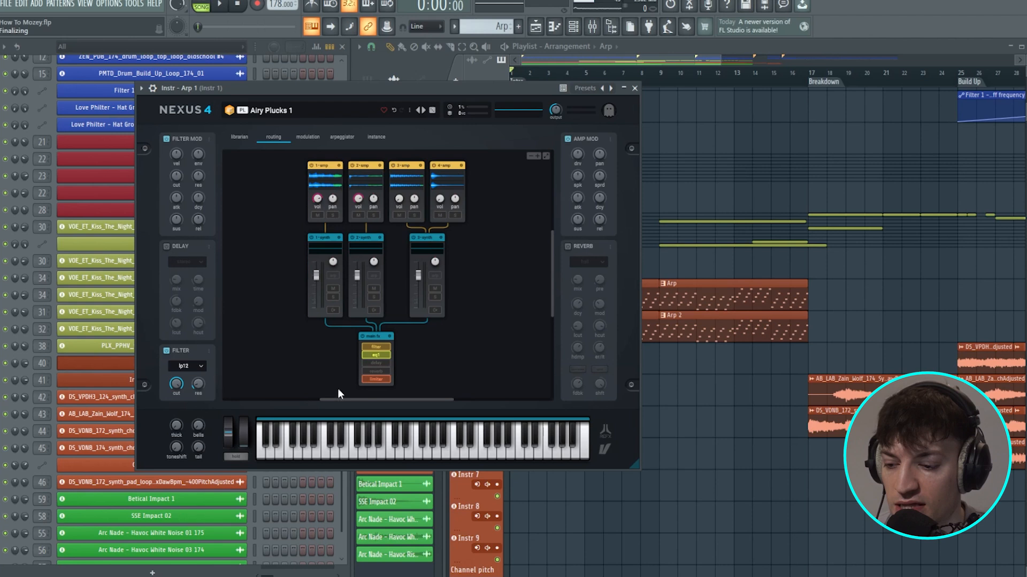
{"action": "left_click", "coordinate": [237, 137]}
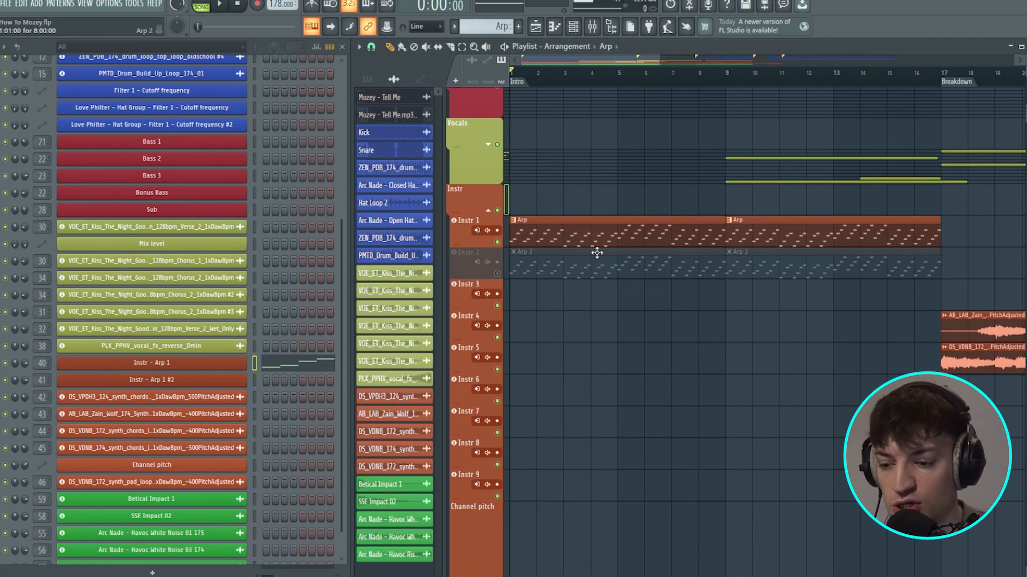
- Audition the intro arps on Instr 1 and Instr 2 one at a time, and unsolo both tracks
{"action": "scroll", "coordinate": [628, 238], "scroll_direction": "down", "scroll_amount": 1}
{"action": "scroll", "coordinate": [620, 251], "scroll_direction": "up", "scroll_amount": 1}
{"action": "key", "text": "space"}
{"action": "key", "text": "space"}
{"action": "left_click", "coordinate": [497, 274]}
{"action": "left_click", "coordinate": [497, 242]}
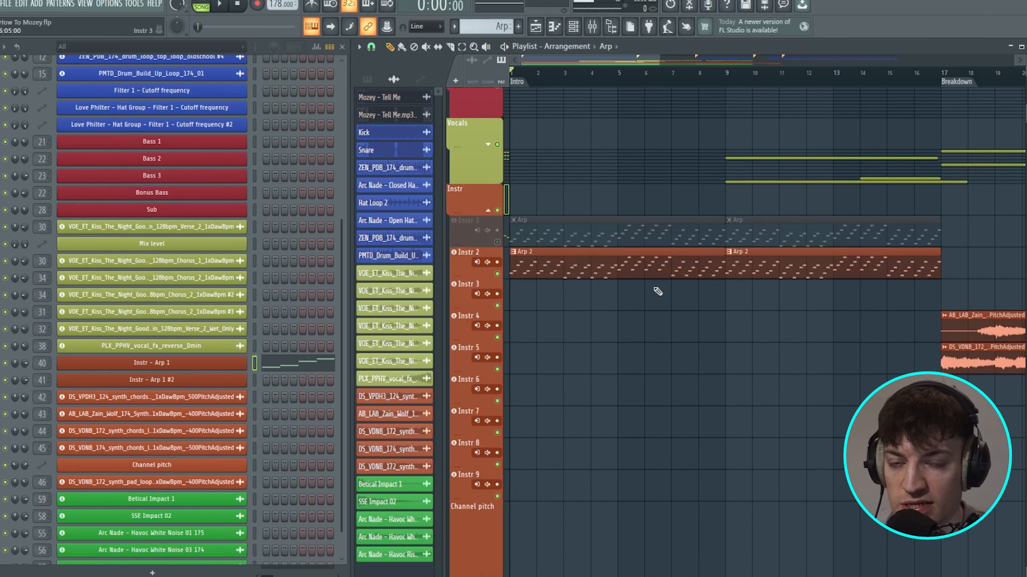
{"action": "key", "text": "space"}
{"action": "key", "text": "space"}
{"action": "left_click", "coordinate": [496, 242]}
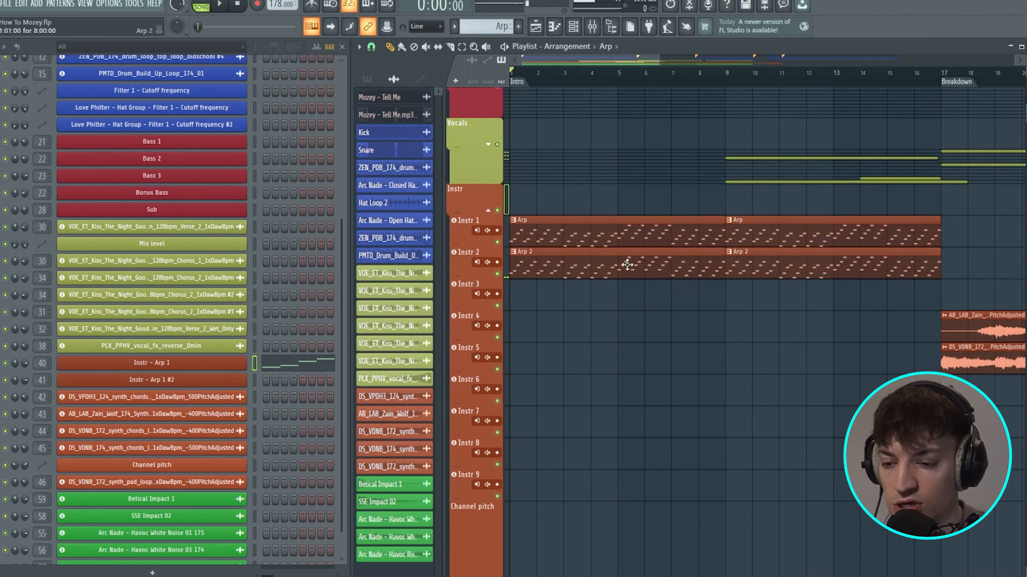
- Open the Arp pattern's notes in the piano roll and select each two-bar group of notes in turn
{"action": "double_click", "coordinate": [549, 239]}
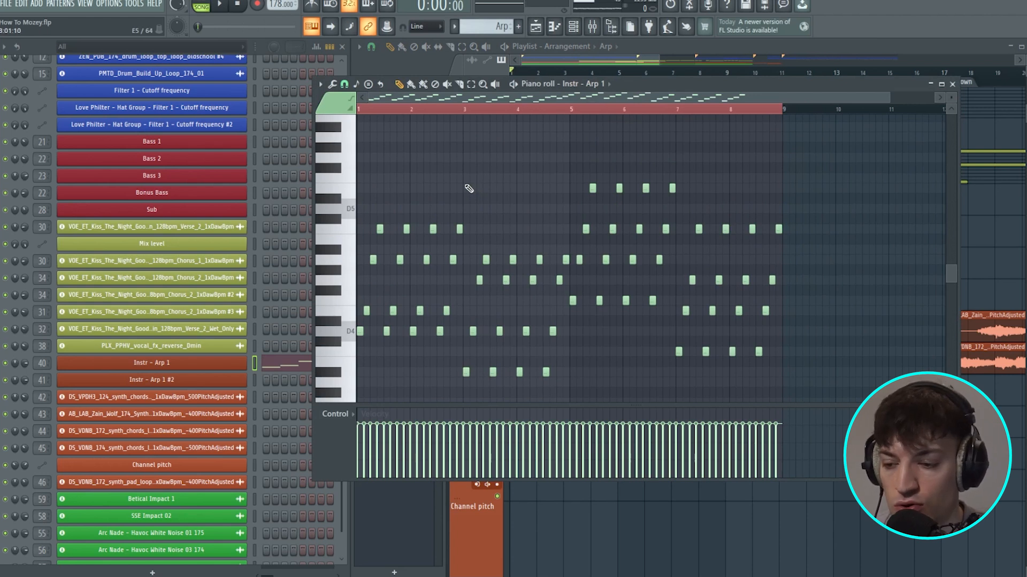
{"action": "left_click_drag", "start_coordinate": [456, 195], "coordinate": [363, 354]}
{"action": "left_click_drag", "start_coordinate": [571, 247], "coordinate": [453, 408]}
{"action": "left_click_drag", "start_coordinate": [676, 292], "coordinate": [576, 118]}
{"action": "left_click_drag", "start_coordinate": [791, 168], "coordinate": [675, 370]}
- Set the piano roll snap to Bar, select bars 7 to 8 of the arp, and clear the selection
{"action": "left_click", "coordinate": [353, 85]}
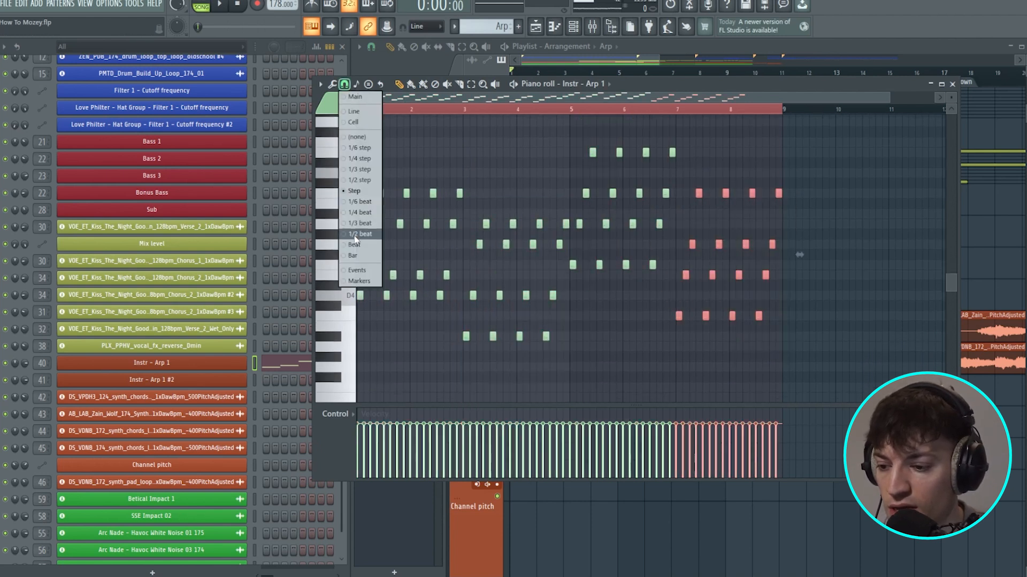
{"action": "left_click", "coordinate": [375, 264]}
{"action": "left_click_drag", "start_coordinate": [464, 109], "coordinate": [768, 118]}
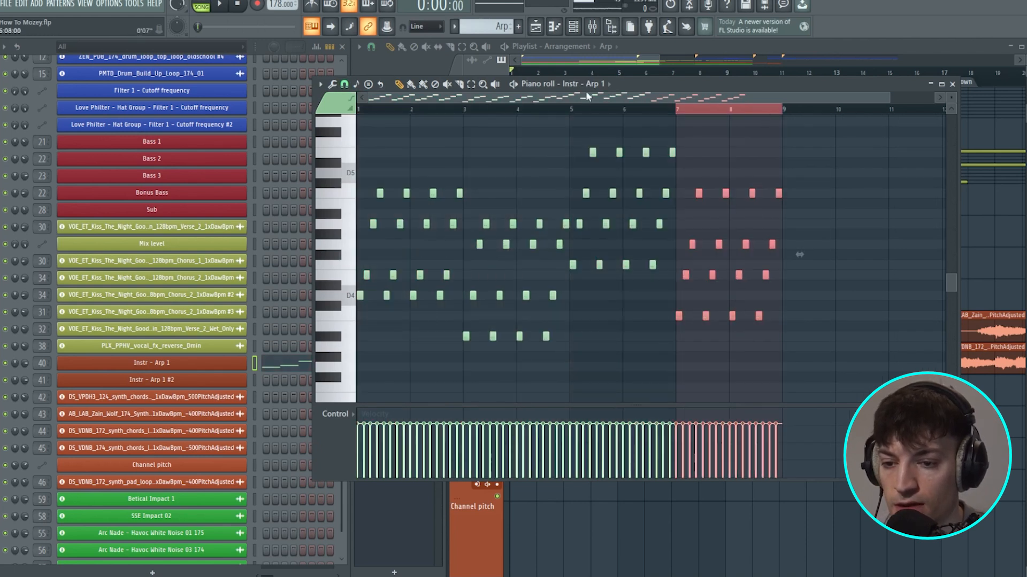
{"action": "left_click", "coordinate": [566, 140], "text": "ctrl"}
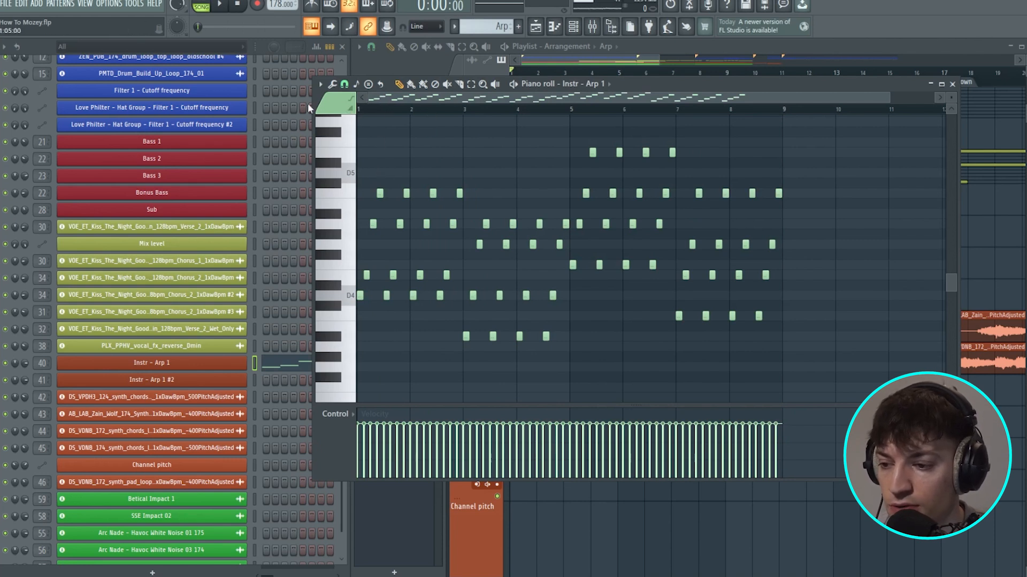
- Examine the piano roll's view options for scale highlighting and leave them without changing anything
{"action": "left_click", "coordinate": [320, 86]}
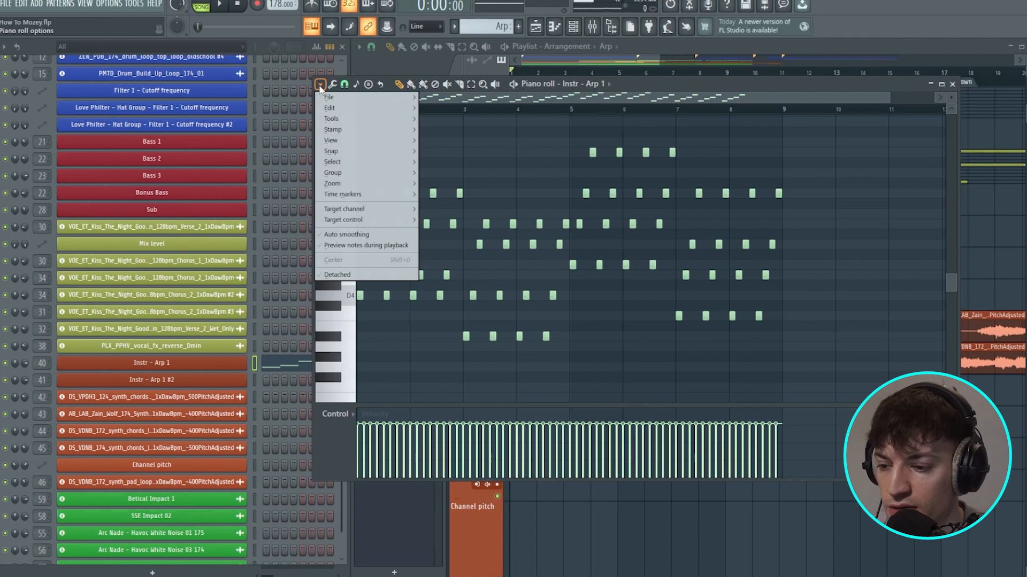
{"action": "mouse_move", "coordinate": [339, 142]}
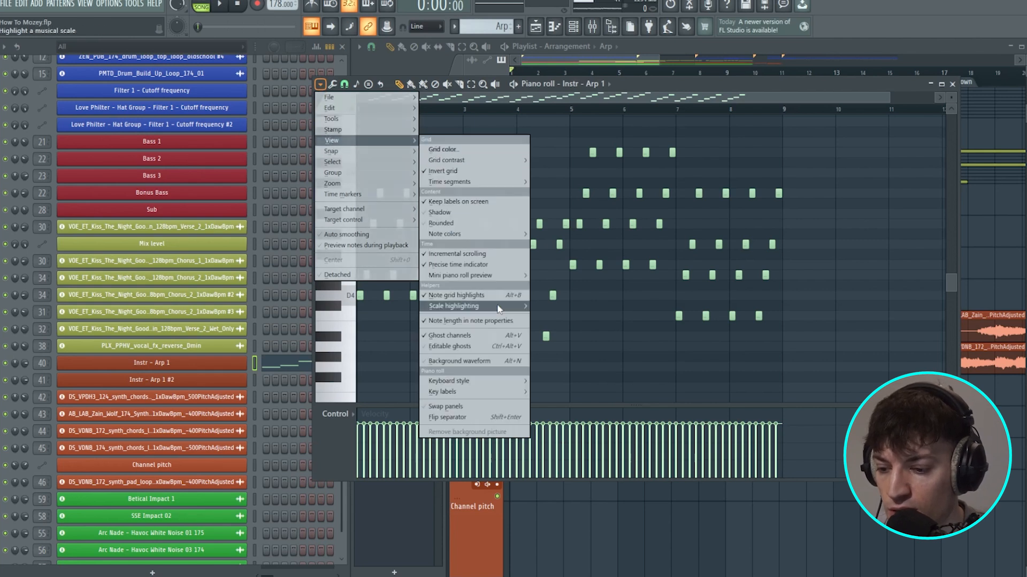
{"action": "mouse_move", "coordinate": [498, 308]}
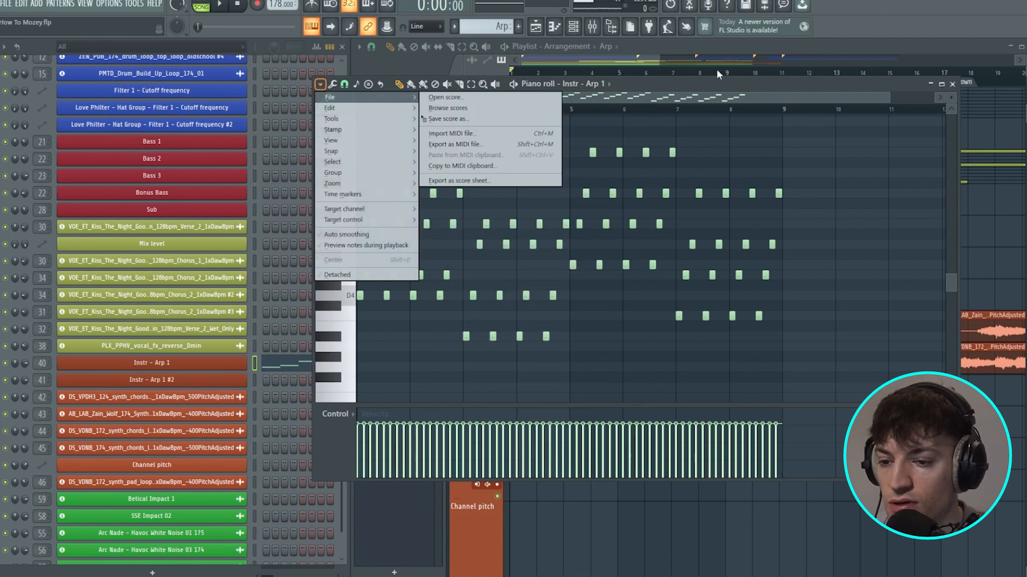
{"action": "left_click", "coordinate": [670, 82]}
{"action": "left_click", "coordinate": [357, 84]}
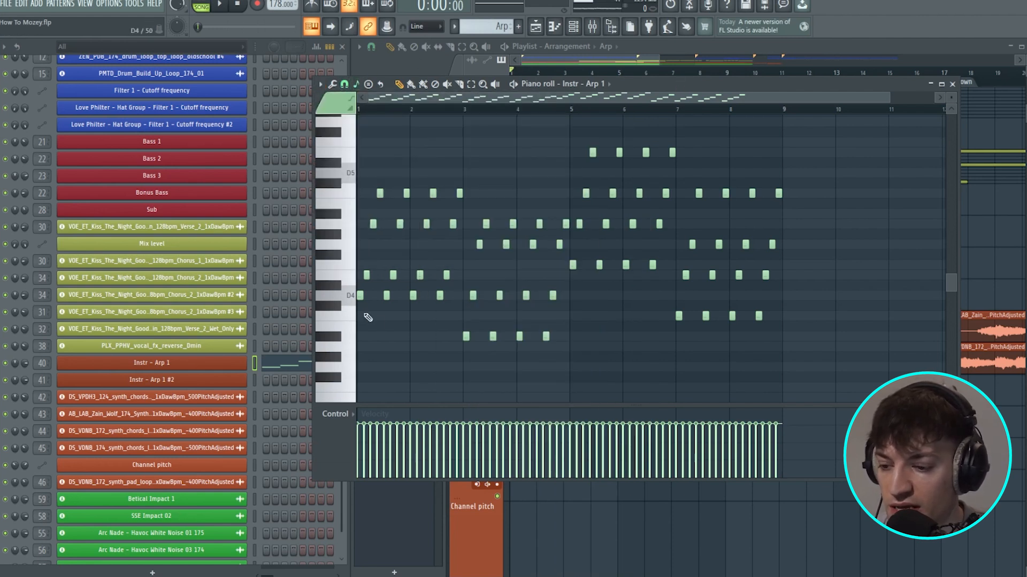
- Try stacking D4, F4, A4 and C5 notes at bar 9 of the arp, and undo them
{"action": "left_click", "coordinate": [794, 295]}
{"action": "left_click", "coordinate": [794, 265]}
{"action": "left_click", "coordinate": [794, 224]}
{"action": "left_click_drag", "start_coordinate": [794, 193], "coordinate": [801, 126]}
{"action": "key", "text": "ctrl+z"}
{"action": "key", "text": "ctrl+z"}
{"action": "key", "text": "ctrl+z"}
{"action": "key", "text": "ctrl+z"}
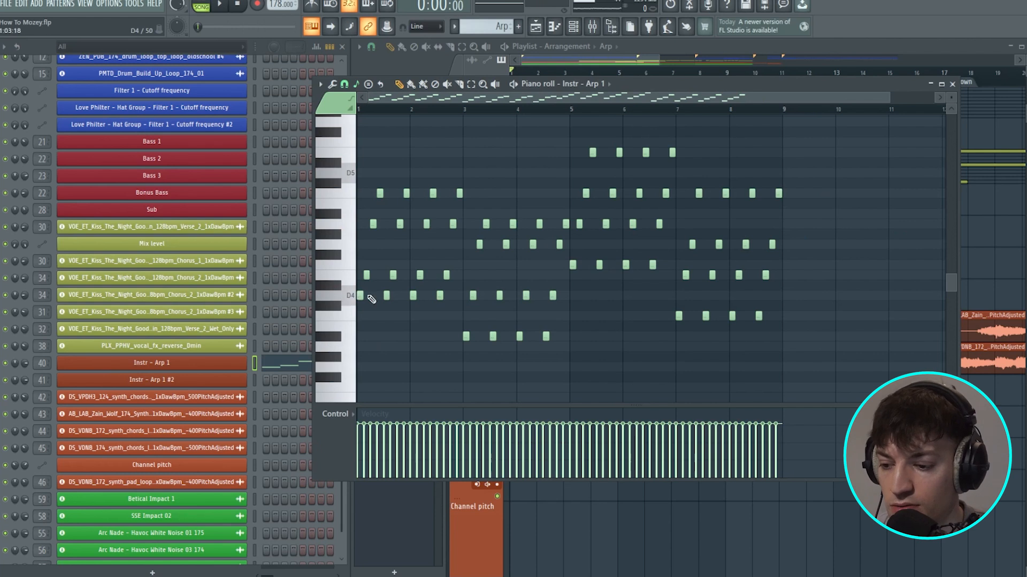
- Set the piano roll snap to Step
{"action": "left_click_drag", "start_coordinate": [886, 94], "coordinate": [771, 96]}
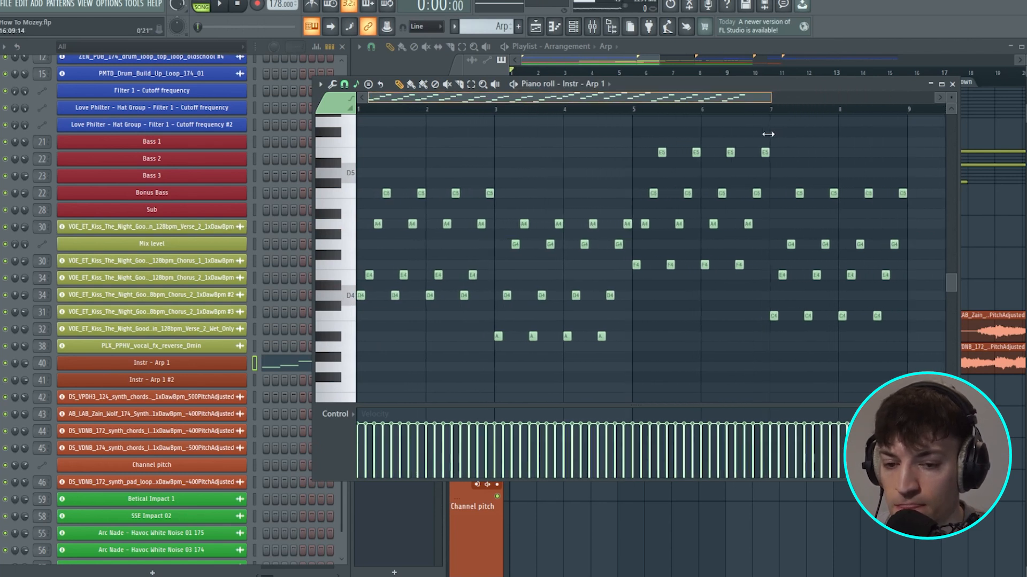
{"action": "left_click", "coordinate": [344, 84]}
{"action": "left_click", "coordinate": [351, 192]}
- Examine the arp's note names across all eight bars and audition the C4 note at bar 7
{"action": "left_click_drag", "start_coordinate": [765, 97], "coordinate": [506, 155]}
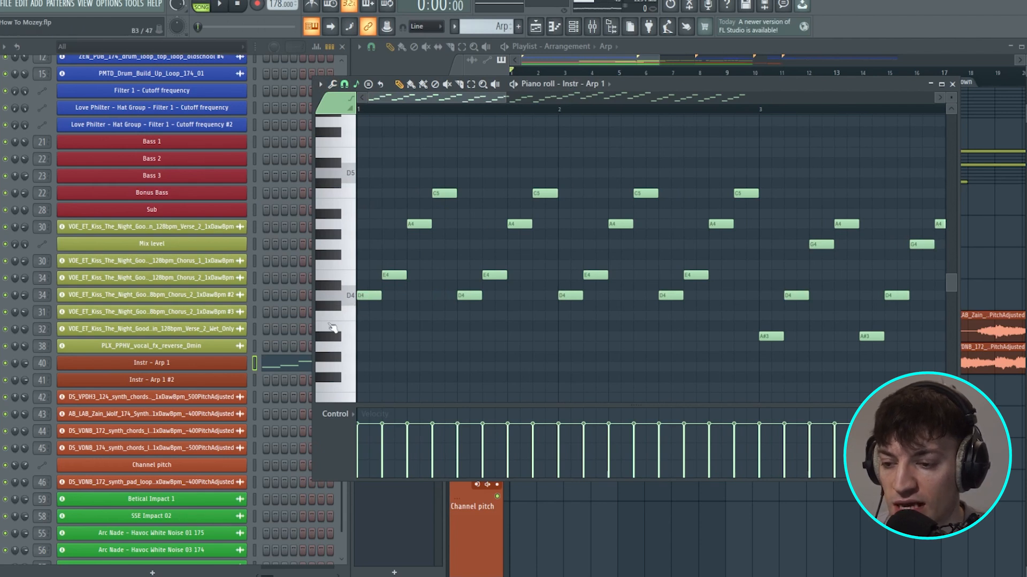
{"action": "left_click_drag", "start_coordinate": [511, 109], "coordinate": [704, 97]}
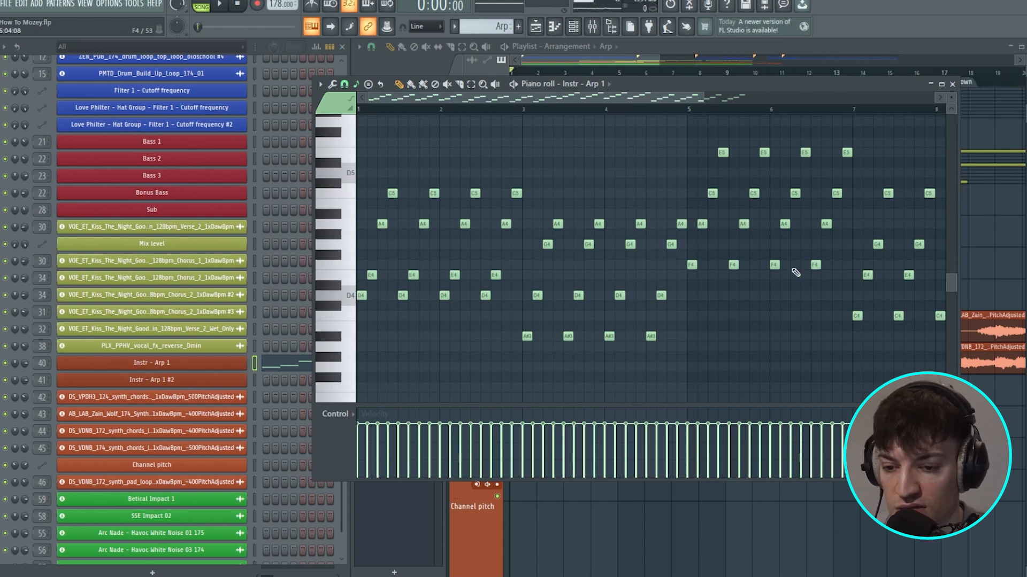
{"action": "scroll", "coordinate": [894, 114], "scroll_direction": "up", "scroll_amount": 5}
{"action": "left_click", "coordinate": [786, 314]}
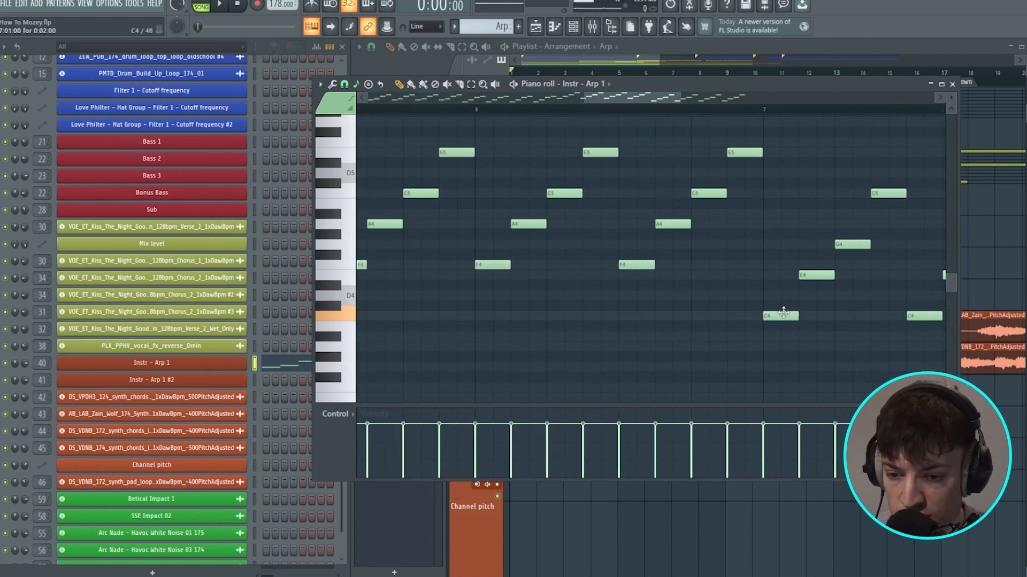
{"action": "scroll", "coordinate": [601, 94], "scroll_direction": "down", "scroll_amount": 5}
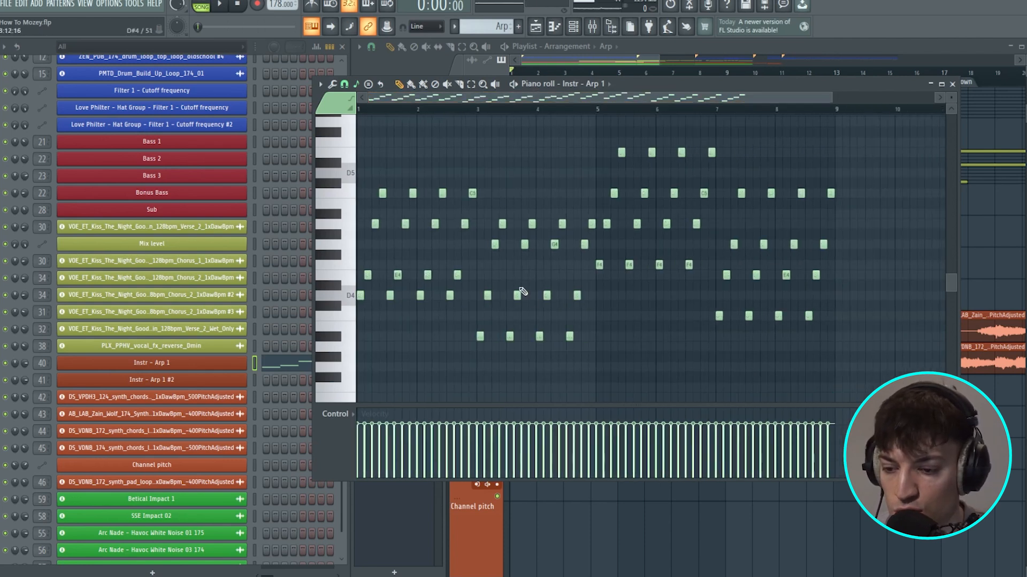
{"action": "left_click_drag", "start_coordinate": [831, 98], "coordinate": [791, 104]}
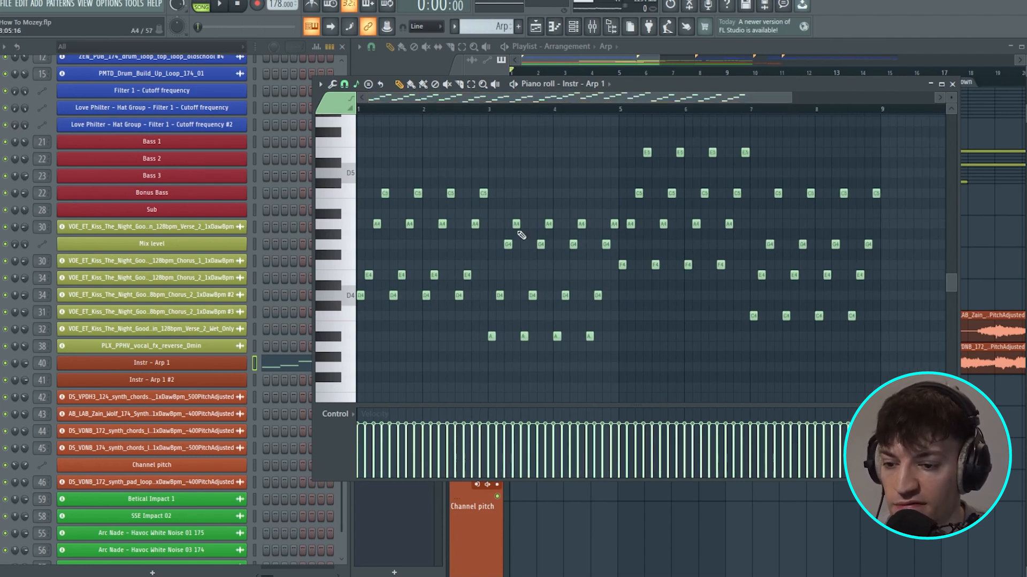
- Play the intro from the start while following the arp notes, and close the piano roll
{"action": "left_click", "coordinate": [591, 61]}
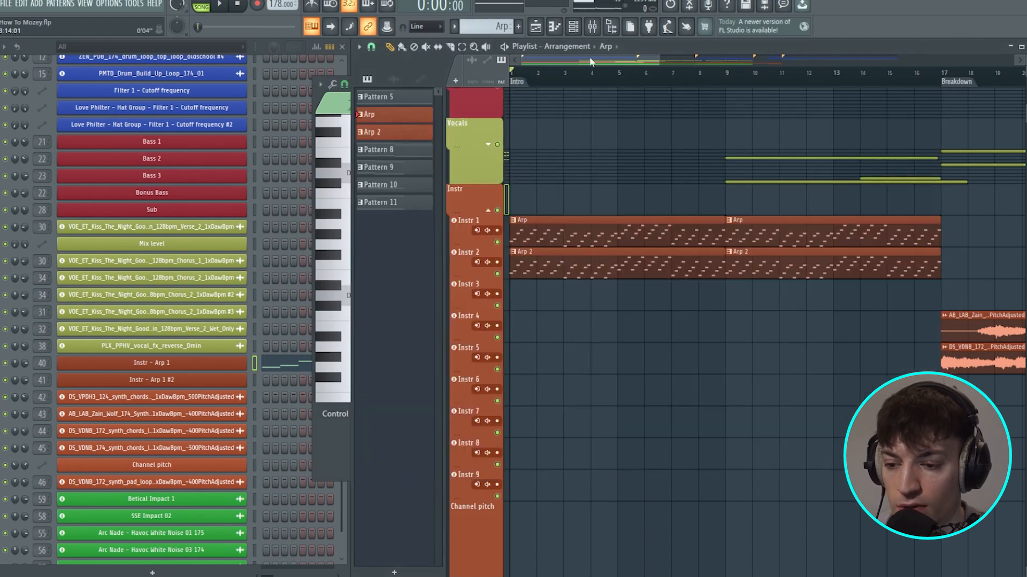
{"action": "left_click", "coordinate": [342, 106]}
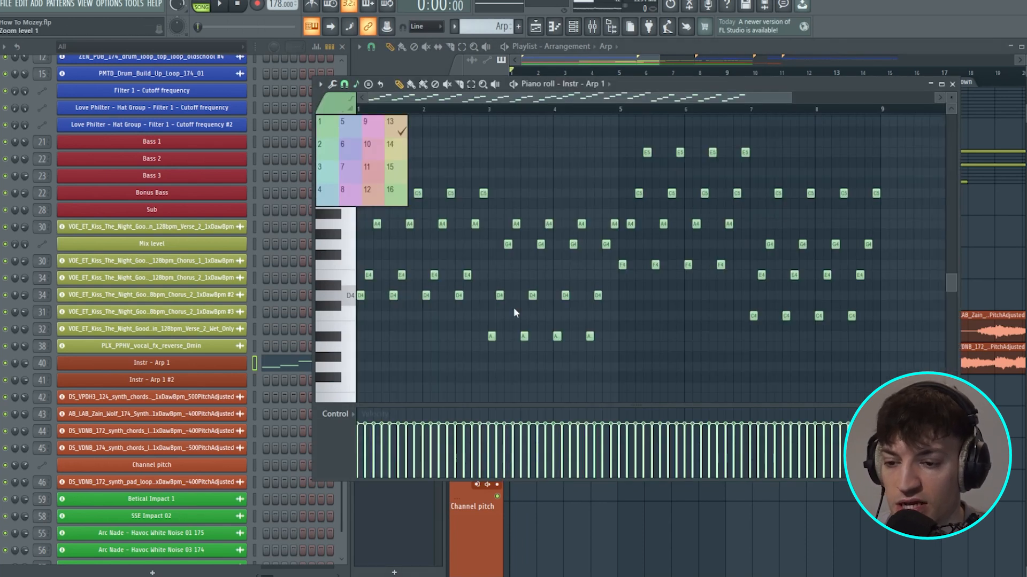
{"action": "left_click", "coordinate": [520, 99]}
{"action": "key", "text": "space"}
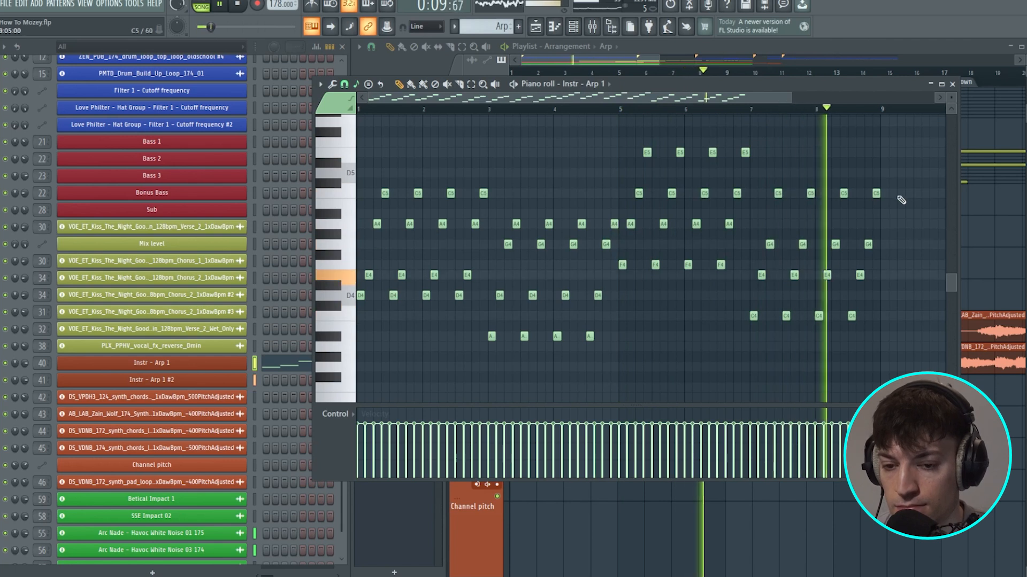
{"action": "key", "text": "space"}
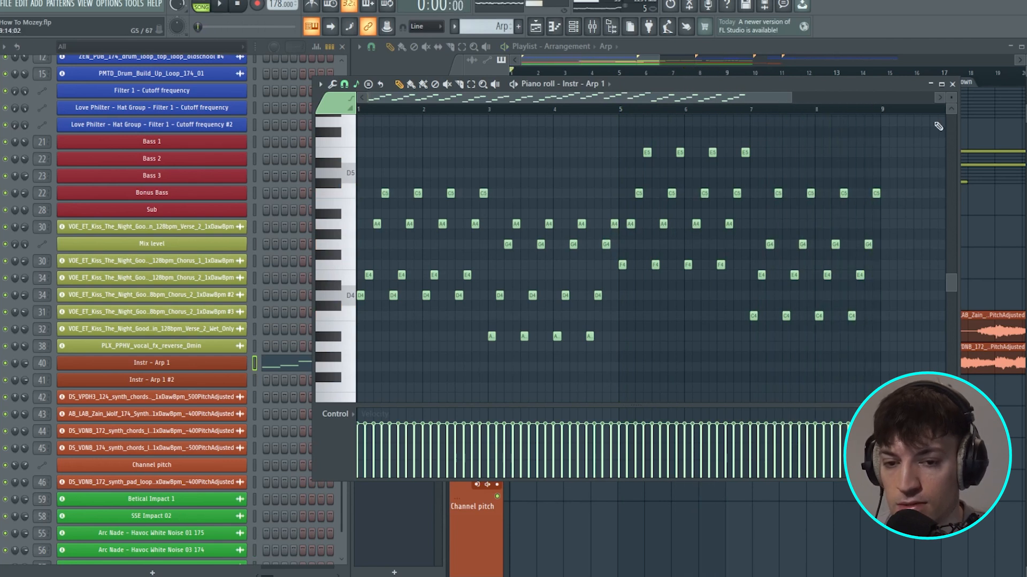
{"action": "left_click", "coordinate": [953, 84]}
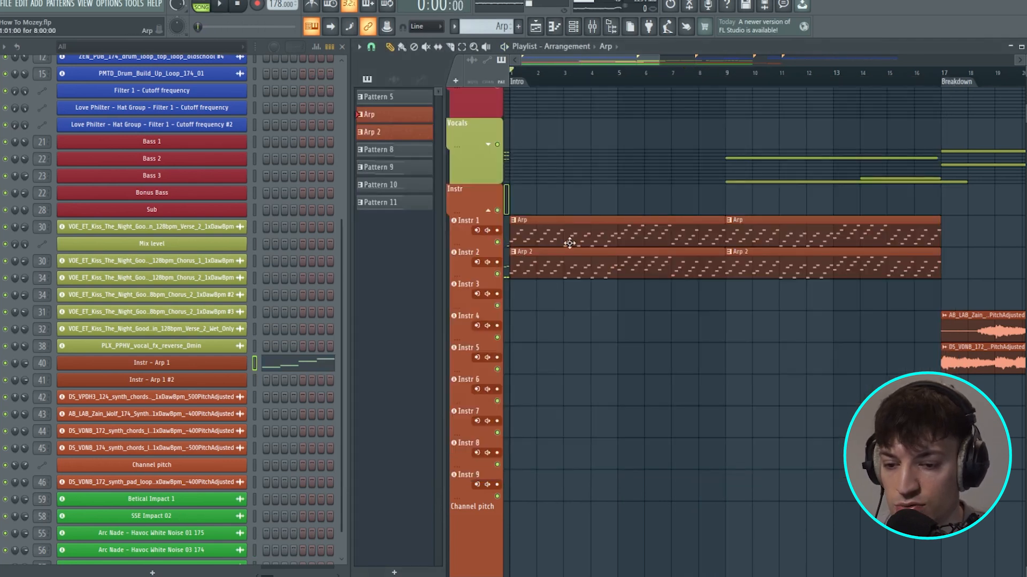
- Expand the FX group and mark the intro from bar 1 to 17 over its white noise and riser clips
{"action": "left_click_drag", "start_coordinate": [936, 82], "coordinate": [458, 106]}
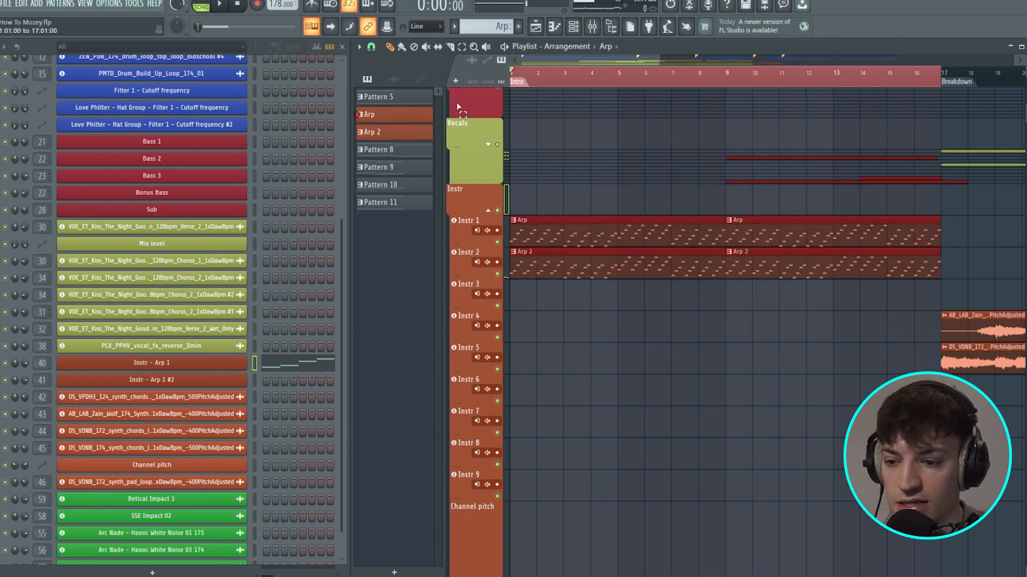
{"action": "left_click", "coordinate": [539, 85]}
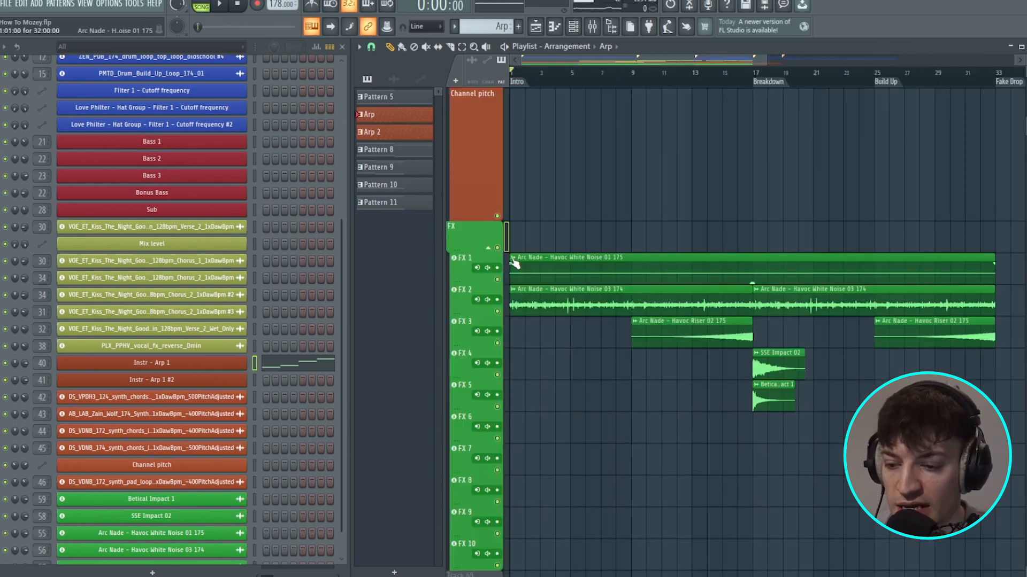
{"action": "left_click_drag", "start_coordinate": [751, 82], "coordinate": [435, 257]}
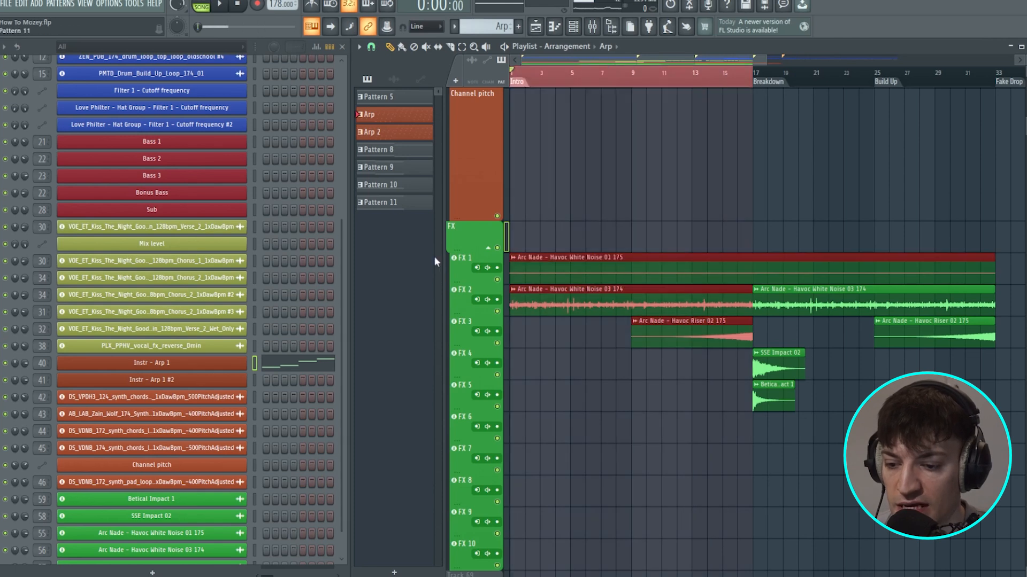
{"action": "scroll", "coordinate": [556, 295], "scroll_direction": "down", "scroll_amount": 2}
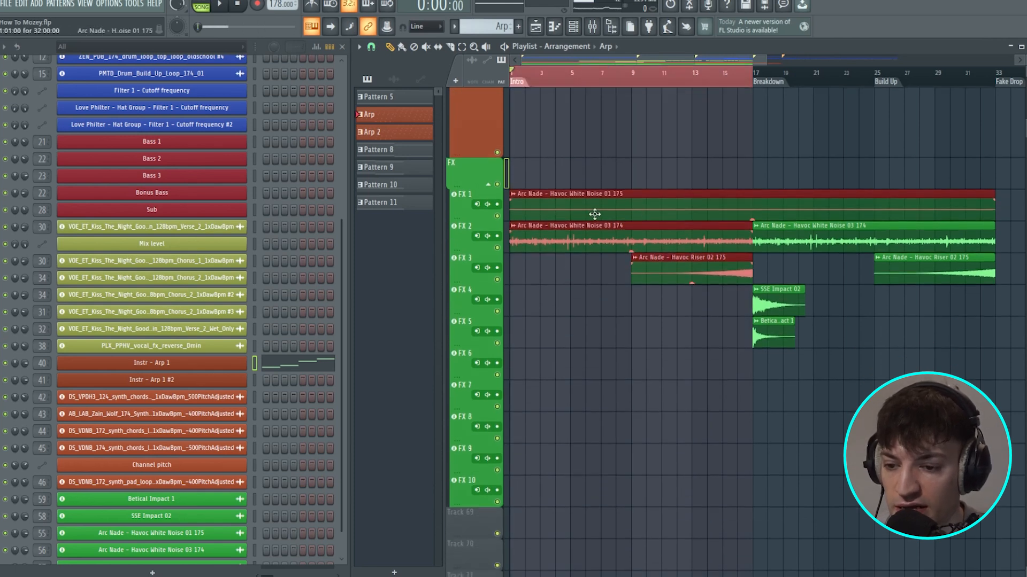
{"action": "left_click", "coordinate": [593, 252]}
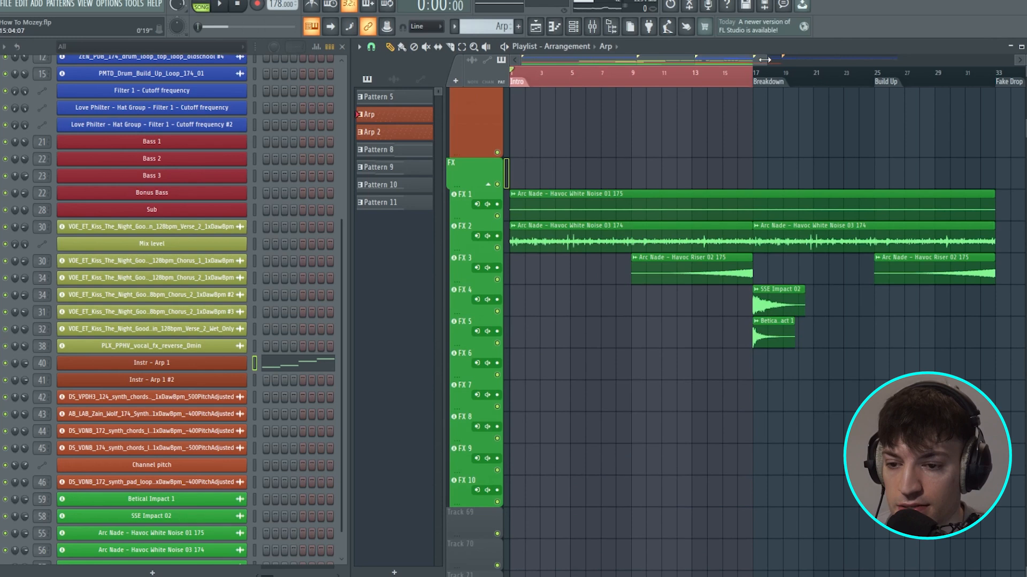
- Increase the heights of the FX 1 and FX 2 tracks to enlarge their white noise waveforms
{"action": "left_click_drag", "start_coordinate": [764, 60], "coordinate": [724, 60]}
{"action": "left_click_drag", "start_coordinate": [475, 220], "coordinate": [481, 418]}
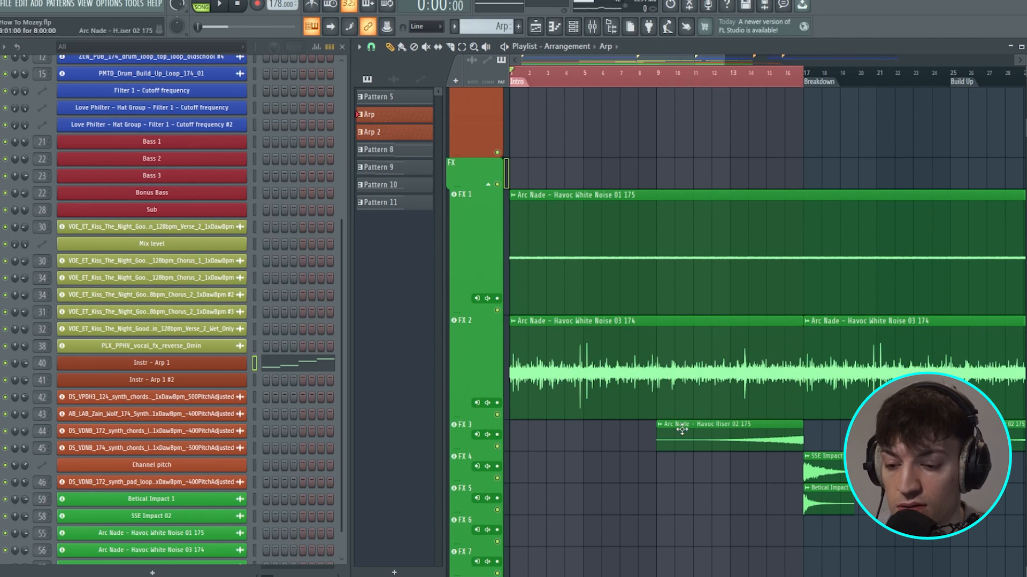
- Mark bars 9 to 17 over the Havoc Riser clip on FX 3, and clear the time selection
{"action": "scroll", "coordinate": [681, 427], "scroll_direction": "down", "scroll_amount": 3}
{"action": "left_click_drag", "start_coordinate": [796, 79], "coordinate": [658, 84]}
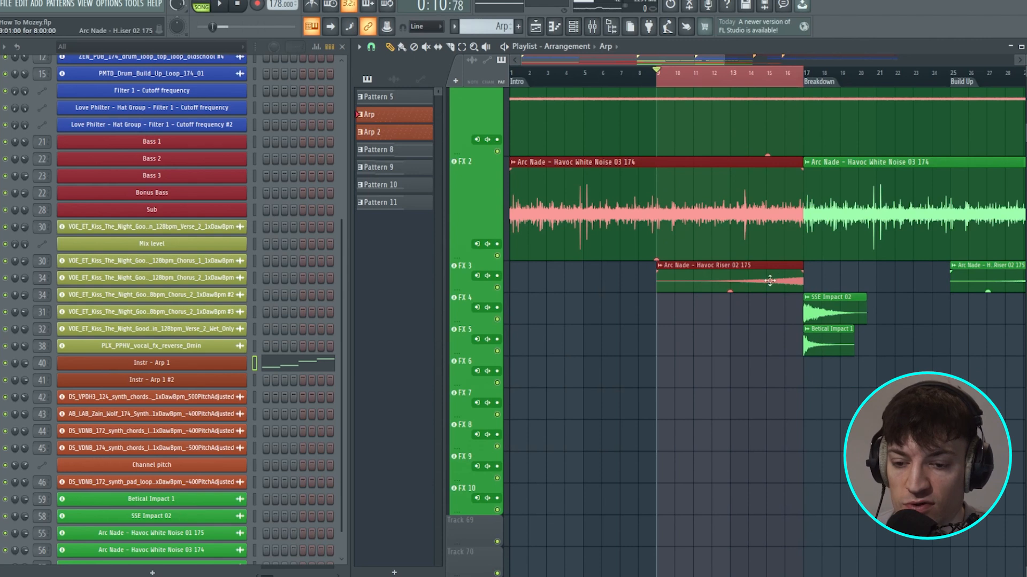
{"action": "left_click_drag", "start_coordinate": [722, 59], "coordinate": [521, 59]}
{"action": "left_click", "coordinate": [679, 346], "text": "ctrl"}
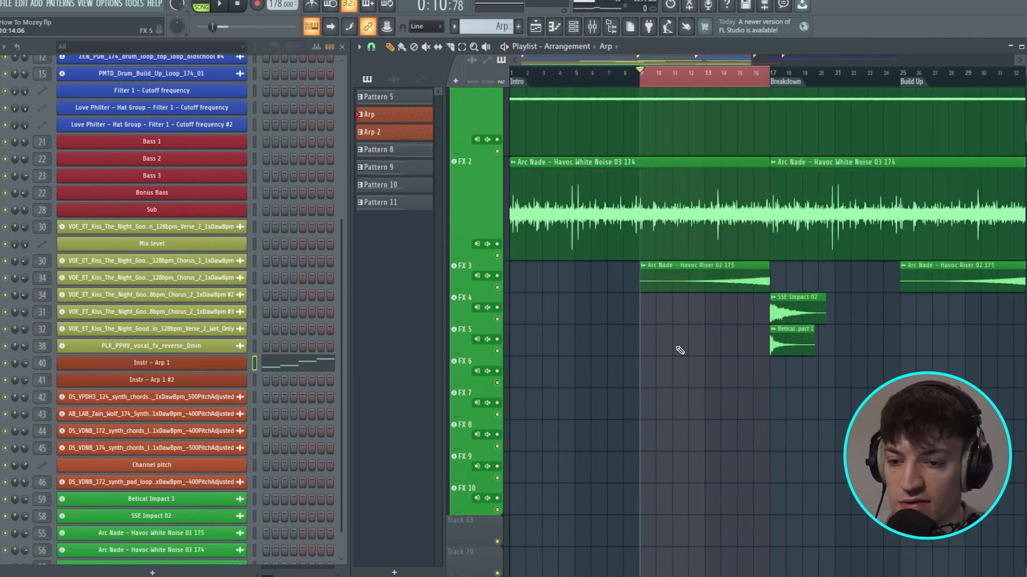
{"action": "left_click", "coordinate": [673, 87], "text": "ctrl"}
{"action": "scroll", "coordinate": [652, 315], "scroll_direction": "up", "scroll_amount": 3}
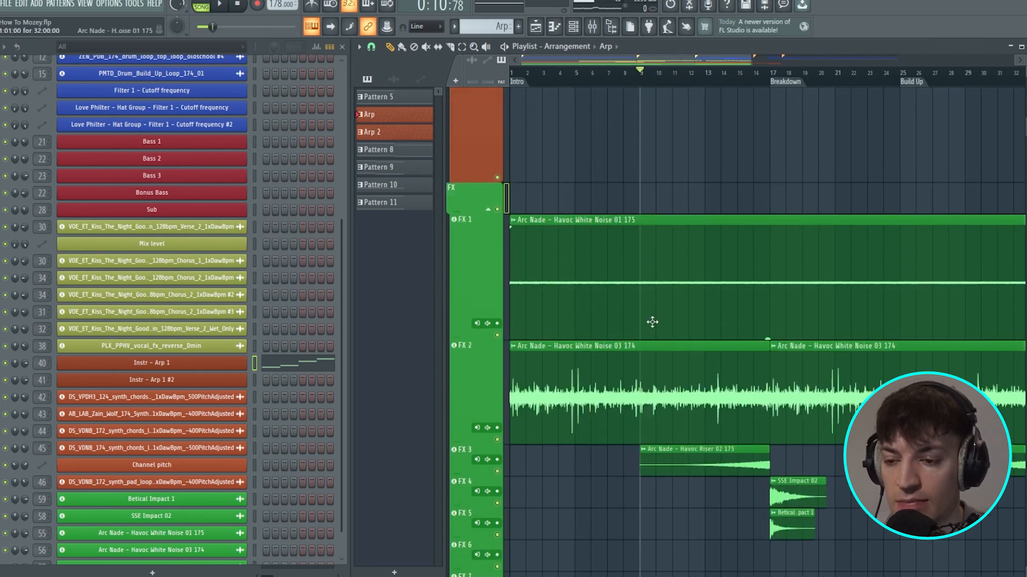
- Collapse the FX group, mark bars 9 to 17 over the two arp clips, and clear the selection
{"action": "left_click", "coordinate": [488, 216]}
{"action": "scroll", "coordinate": [603, 254], "scroll_direction": "up", "scroll_amount": 6}
{"action": "left_click_drag", "start_coordinate": [651, 69], "coordinate": [776, 95]}
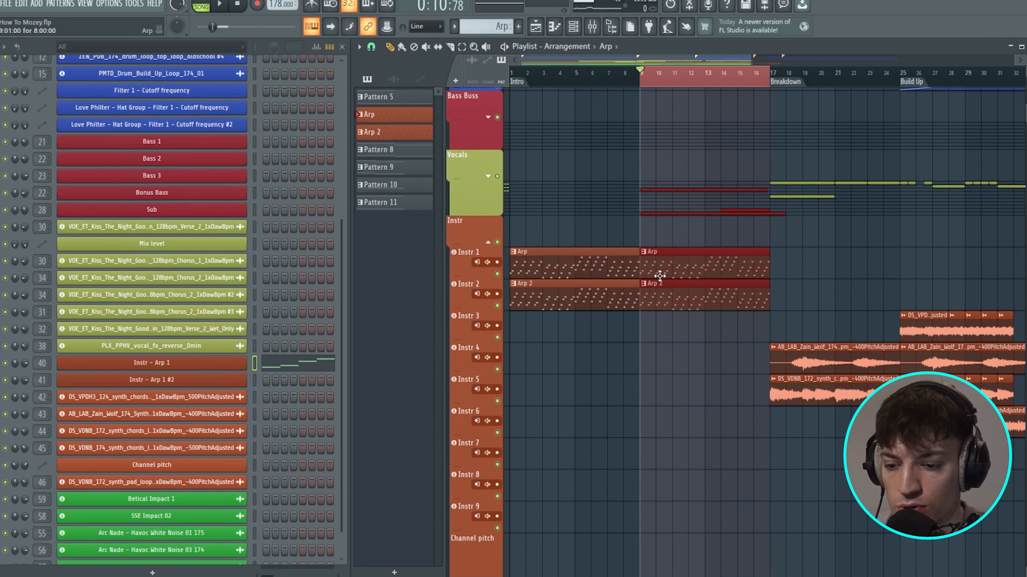
{"action": "left_click", "coordinate": [669, 83], "text": "ctrl"}
{"action": "scroll", "coordinate": [668, 83], "scroll_direction": "up", "scroll_amount": 3}
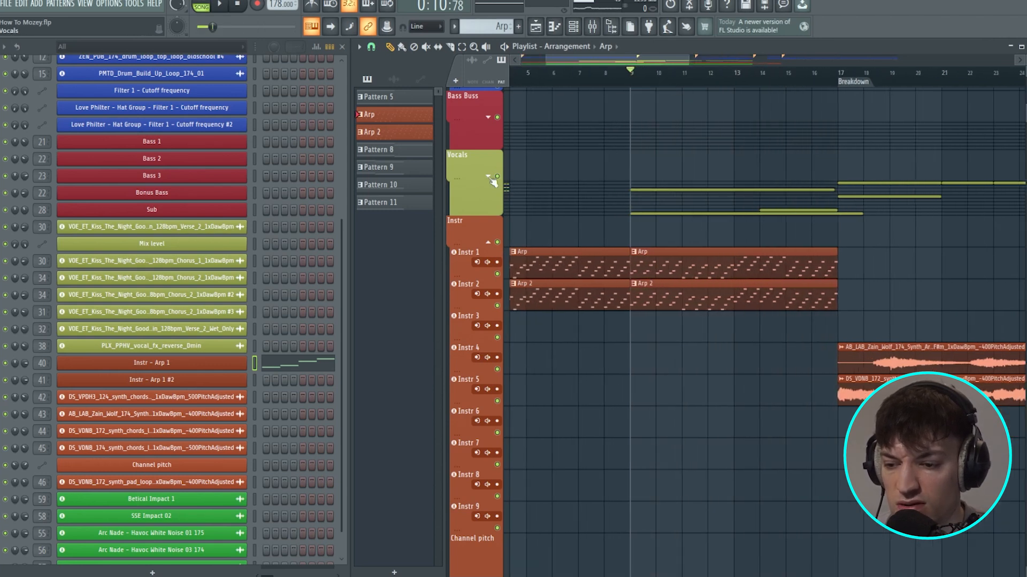
- Expand the Vocals group, mark bars 1 to 9, and move the time selection to bars 9 to 17
{"action": "left_click", "coordinate": [489, 177]}
{"action": "scroll", "coordinate": [703, 262], "scroll_direction": "down", "scroll_amount": 2}
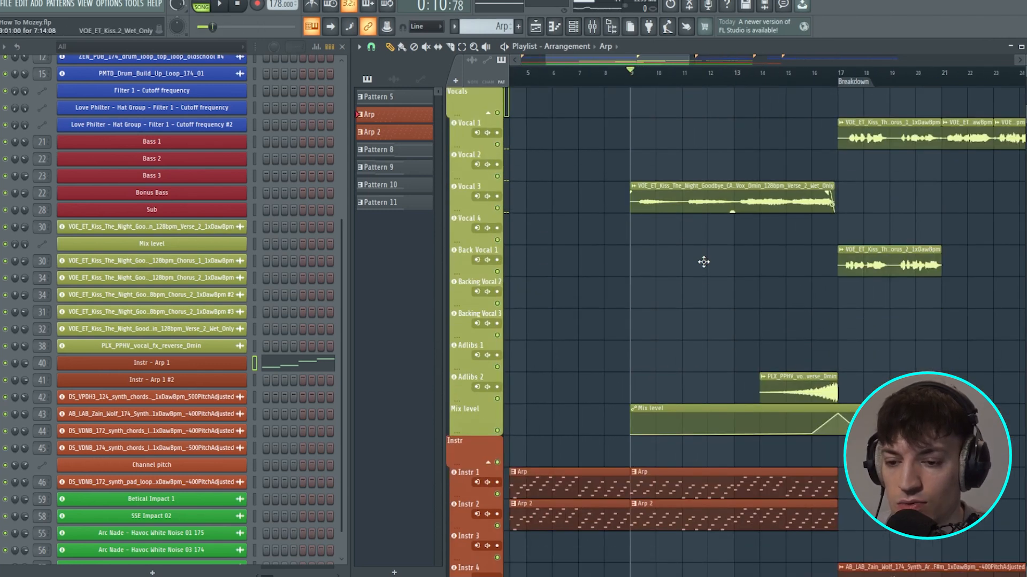
{"action": "left_click_drag", "start_coordinate": [634, 74], "coordinate": [514, 73]}
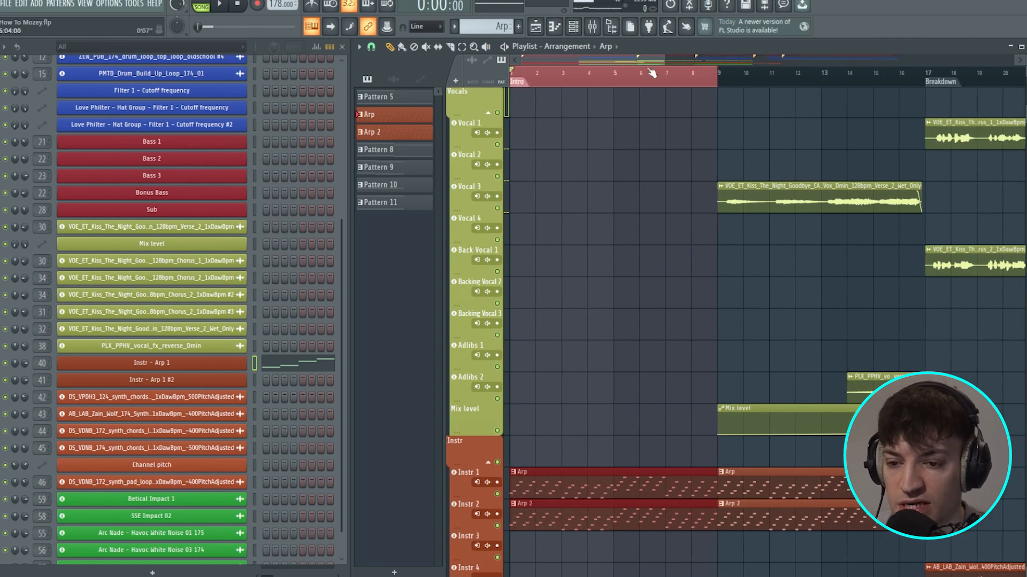
{"action": "left_click_drag", "start_coordinate": [663, 61], "coordinate": [742, 61]}
{"action": "left_click_drag", "start_coordinate": [649, 79], "coordinate": [779, 111]}
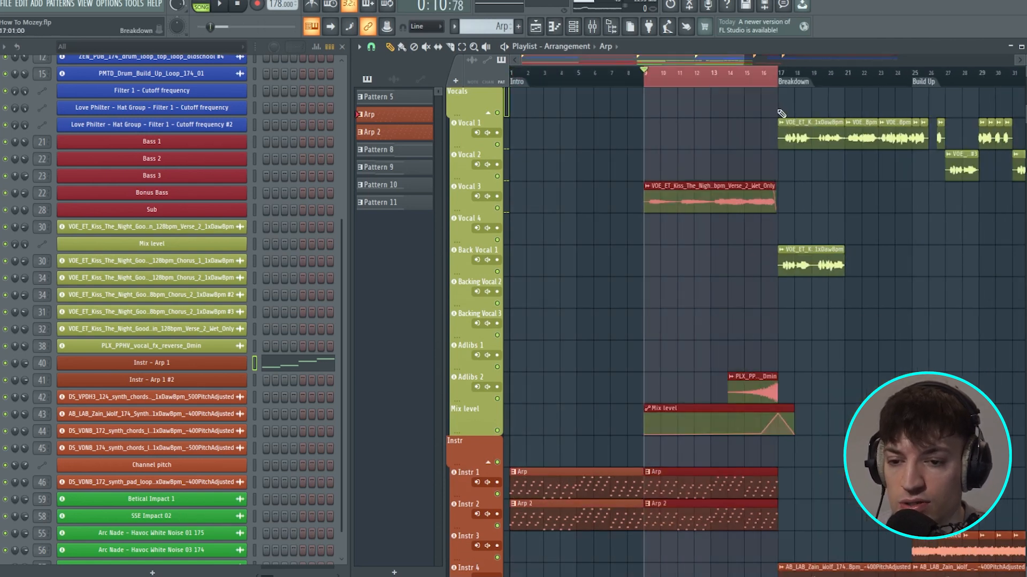
- Clear the time selection and mark bars 9 to 17 again over the intro's vocal clips
{"action": "scroll", "coordinate": [678, 320], "scroll_direction": "up", "scroll_amount": 3}
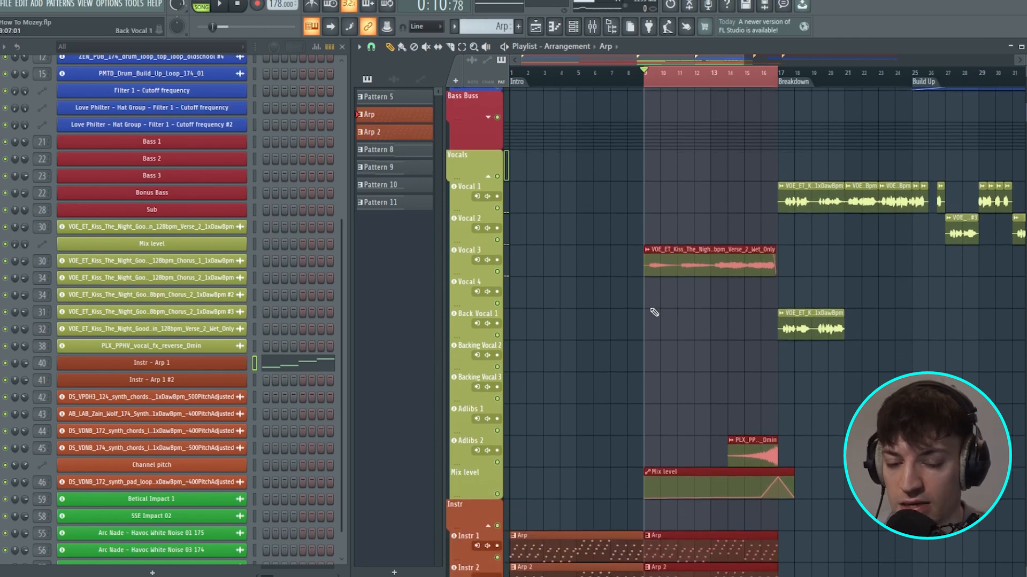
{"action": "left_click", "coordinate": [731, 80], "text": "ctrl"}
{"action": "left_click_drag", "start_coordinate": [722, 60], "coordinate": [741, 61]}
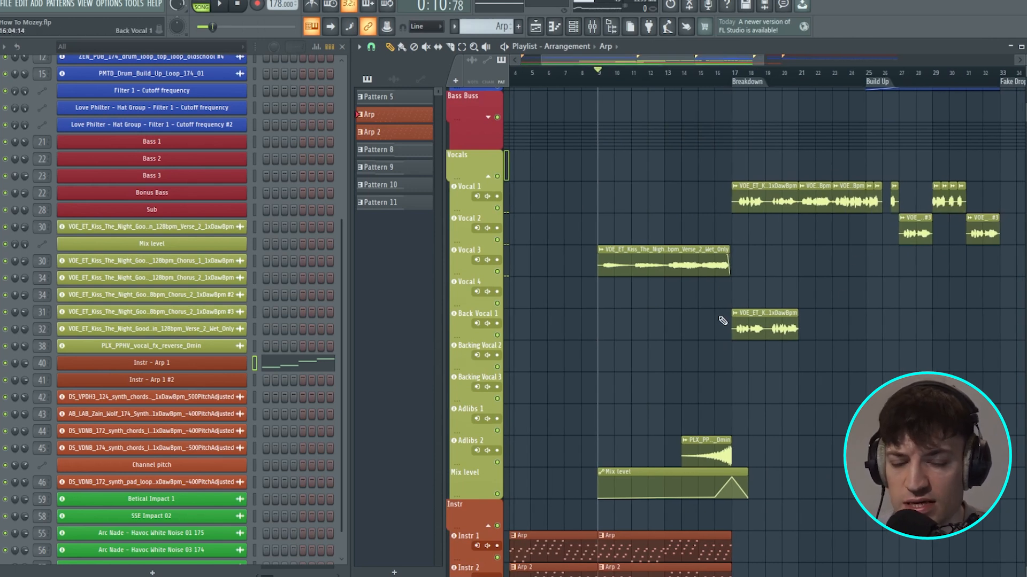
{"action": "left_click_drag", "start_coordinate": [599, 87], "coordinate": [732, 81]}
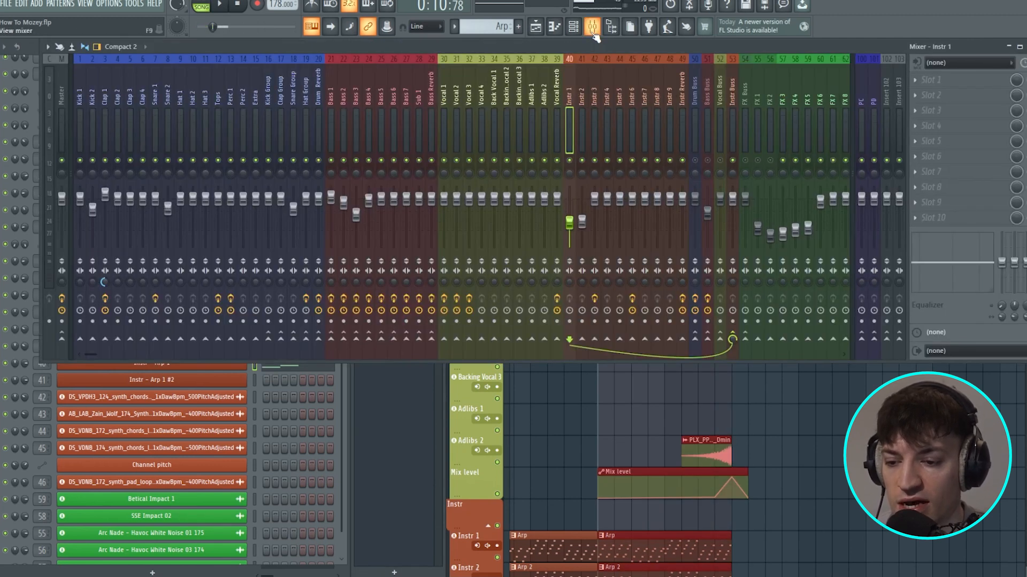
- Show the mixer and open the ValhallaRoom reverb on the Vocal 3 channel
{"action": "left_click", "coordinate": [592, 26]}
{"action": "left_click", "coordinate": [443, 118]}
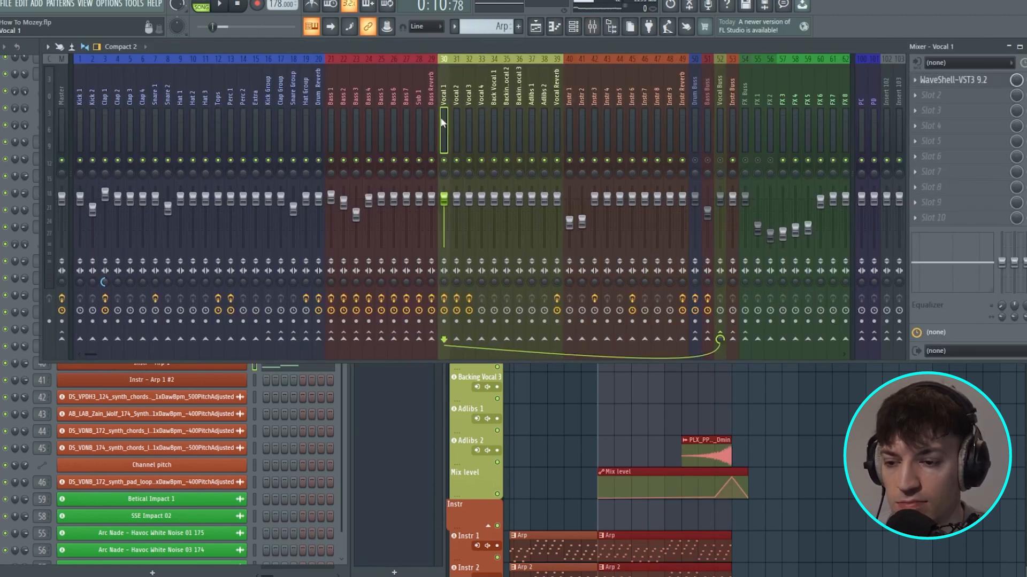
{"action": "left_click", "coordinate": [456, 112]}
{"action": "left_click", "coordinate": [468, 111]}
{"action": "left_click", "coordinate": [949, 95]}
{"action": "left_click", "coordinate": [967, 81]}
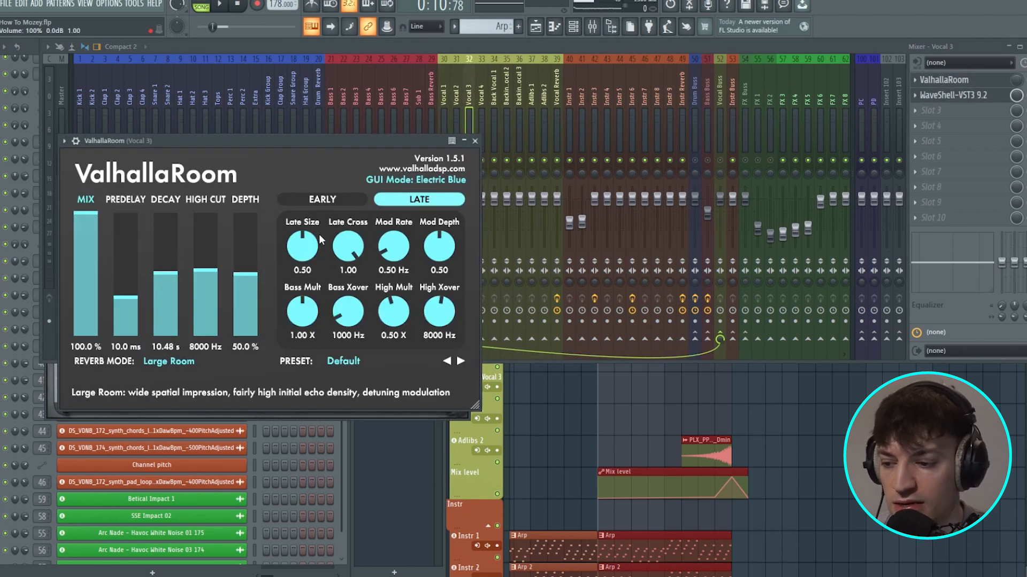
- Close ValhallaRoom, inspect the WaveShell Chris Lord-Alge vocal plugin on Vocal 3, and close it
{"action": "left_click", "coordinate": [476, 141]}
{"action": "left_click", "coordinate": [933, 95]}
{"action": "left_click", "coordinate": [933, 96]}
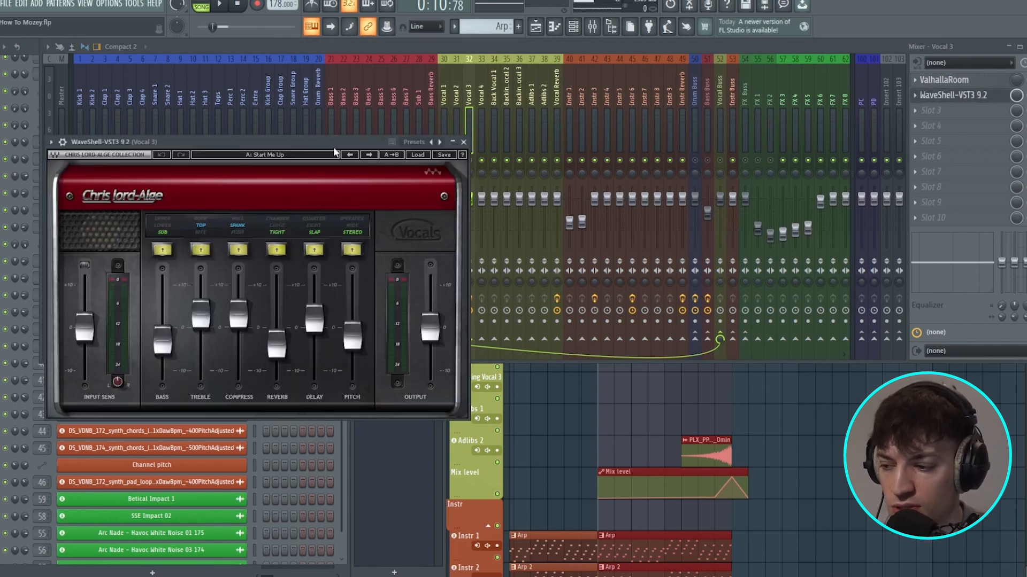
{"action": "left_click_drag", "start_coordinate": [267, 143], "coordinate": [318, 110]}
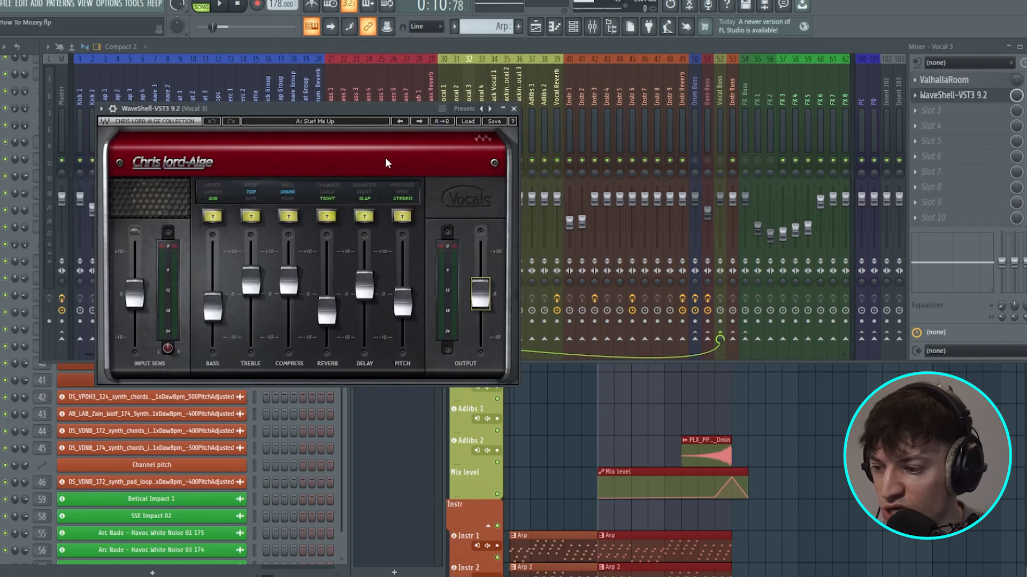
{"action": "left_click", "coordinate": [822, 208]}
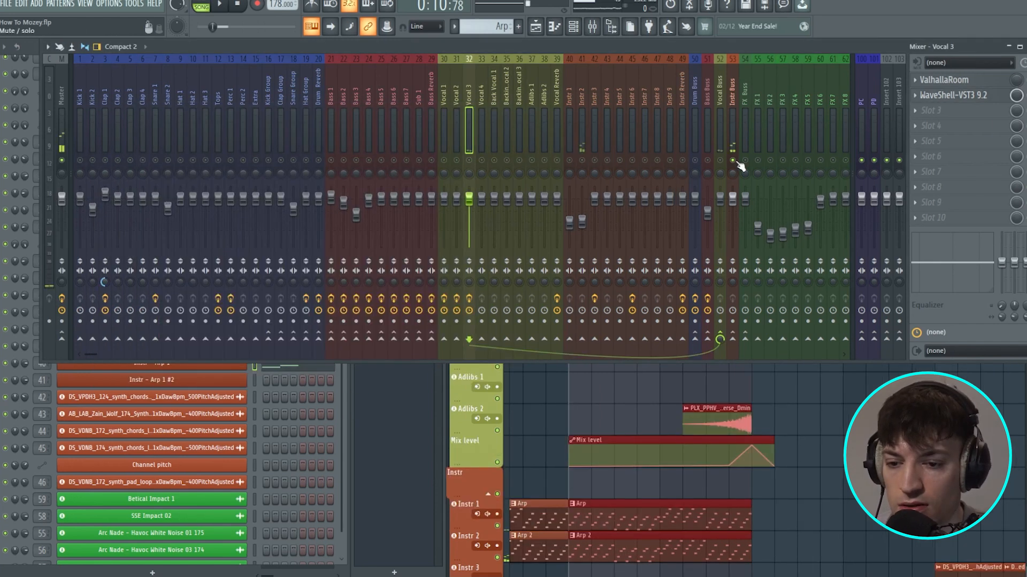
- Close the mixer, play the intro vocals and arps from bar 9, clear the time selection, and stop playback
{"action": "left_click", "coordinate": [1025, 47]}
{"action": "scroll", "coordinate": [648, 252], "scroll_direction": "up", "scroll_amount": 3}
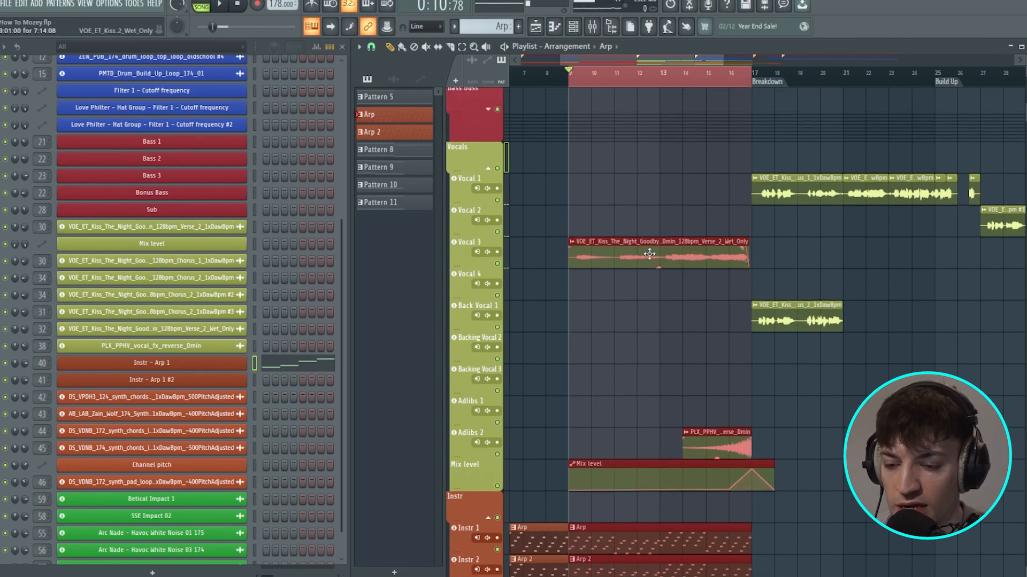
{"action": "scroll", "coordinate": [676, 341], "scroll_direction": "down", "scroll_amount": 3}
{"action": "key", "text": "space"}
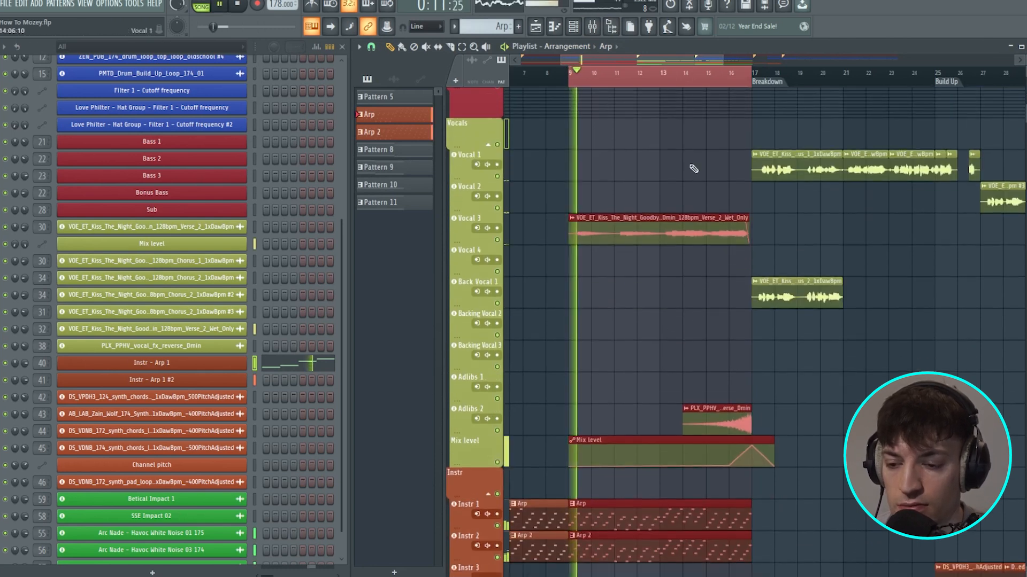
{"action": "left_click_drag", "start_coordinate": [683, 59], "coordinate": [691, 56]}
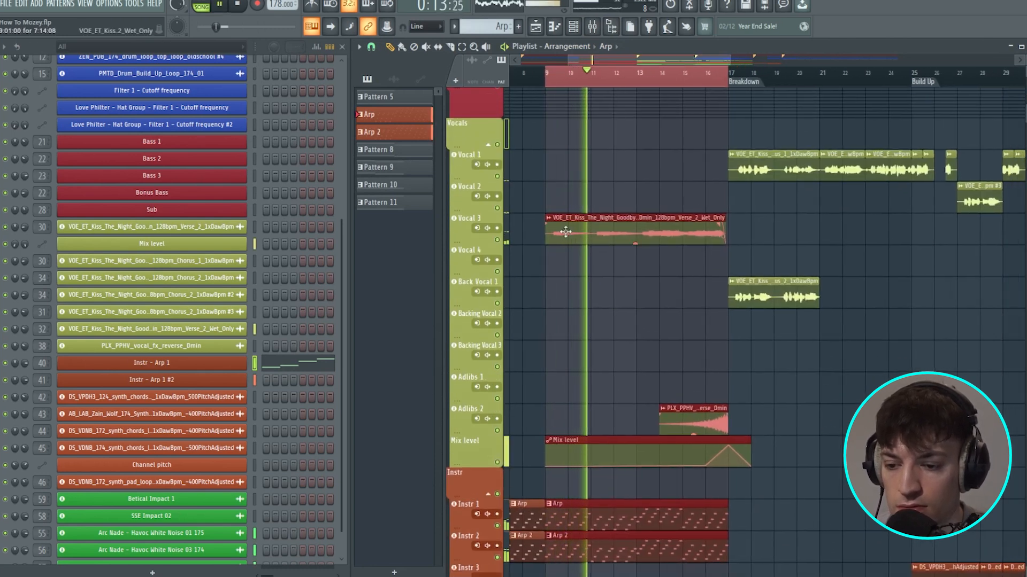
{"action": "left_click_drag", "start_coordinate": [662, 59], "coordinate": [680, 60]}
{"action": "left_click", "coordinate": [612, 125], "text": "ctrl"}
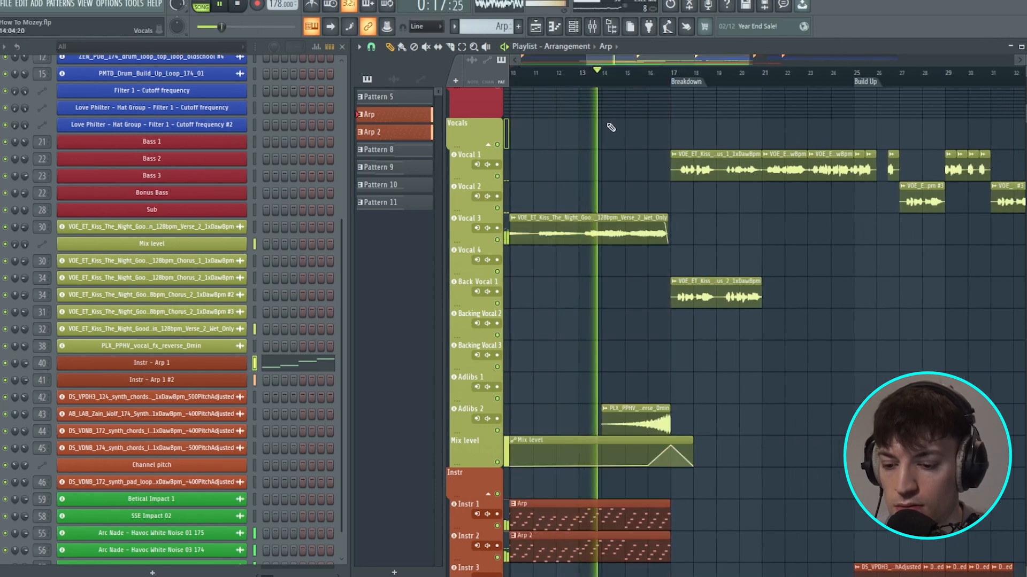
{"action": "key", "text": "space"}
- Solo the Adlibs 2 track and play its reverse vocal FX clip from bar 14
{"action": "left_click", "coordinate": [653, 78]}
{"action": "scroll", "coordinate": [602, 153], "scroll_direction": "down", "scroll_amount": 4}
{"action": "left_click", "coordinate": [604, 78]}
{"action": "scroll", "coordinate": [604, 78], "scroll_direction": "up", "scroll_amount": 3}
{"action": "left_click", "coordinate": [496, 303], "text": "ctrl"}
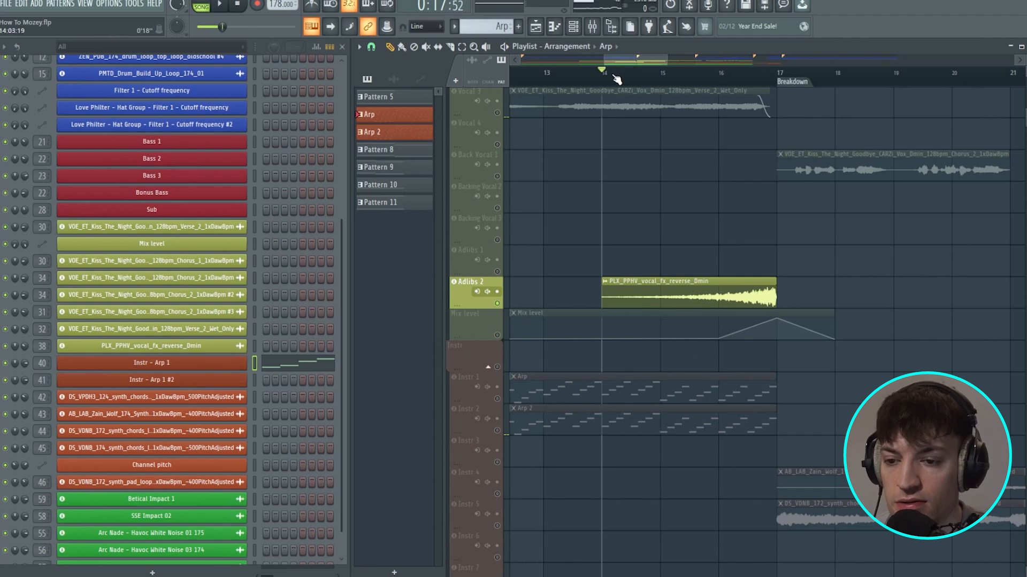
{"action": "key", "text": "space"}
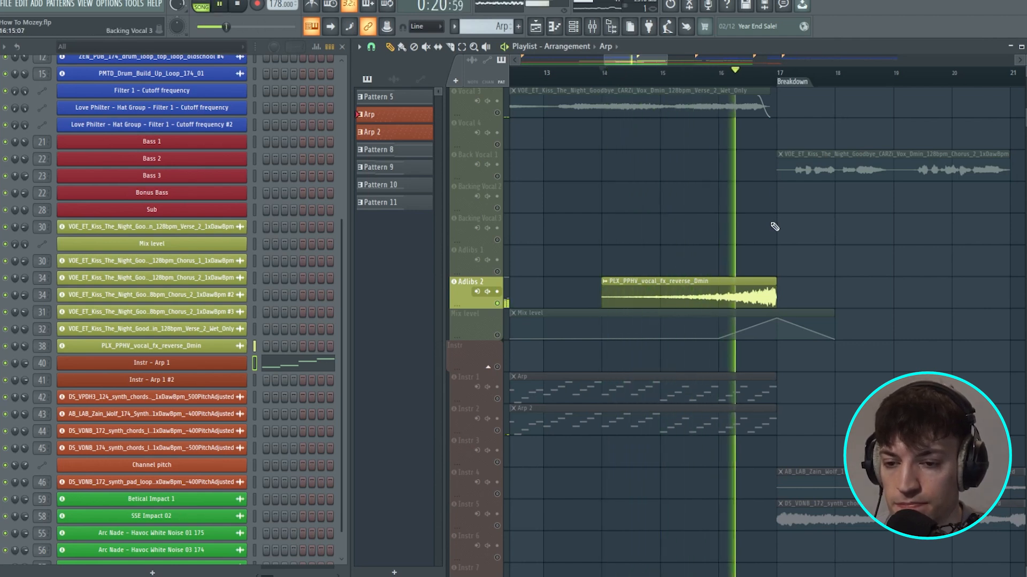
{"action": "key", "text": "space"}
{"action": "scroll", "coordinate": [696, 78], "scroll_direction": "down", "scroll_amount": 4}
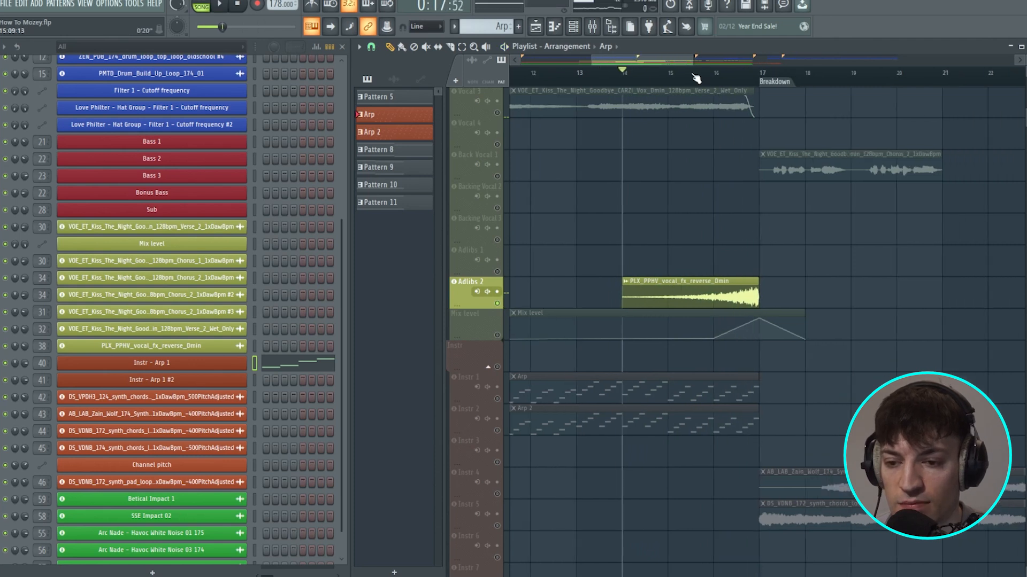
- Expand the FX group and look over the FX, drum and vocal tracks around the Breakdown
{"action": "scroll", "coordinate": [668, 426], "scroll_direction": "down", "scroll_amount": 5}
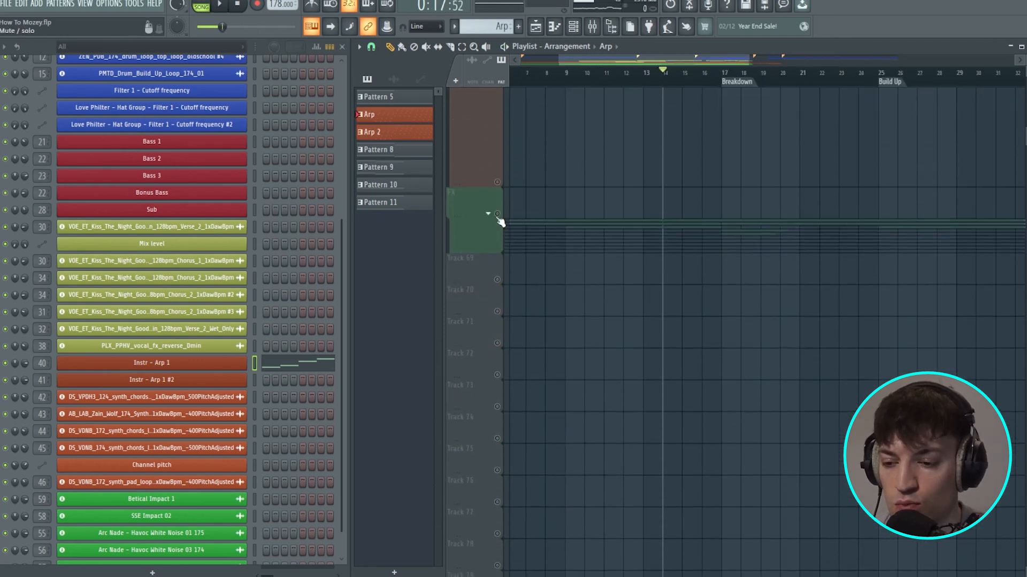
{"action": "left_click", "coordinate": [496, 226]}
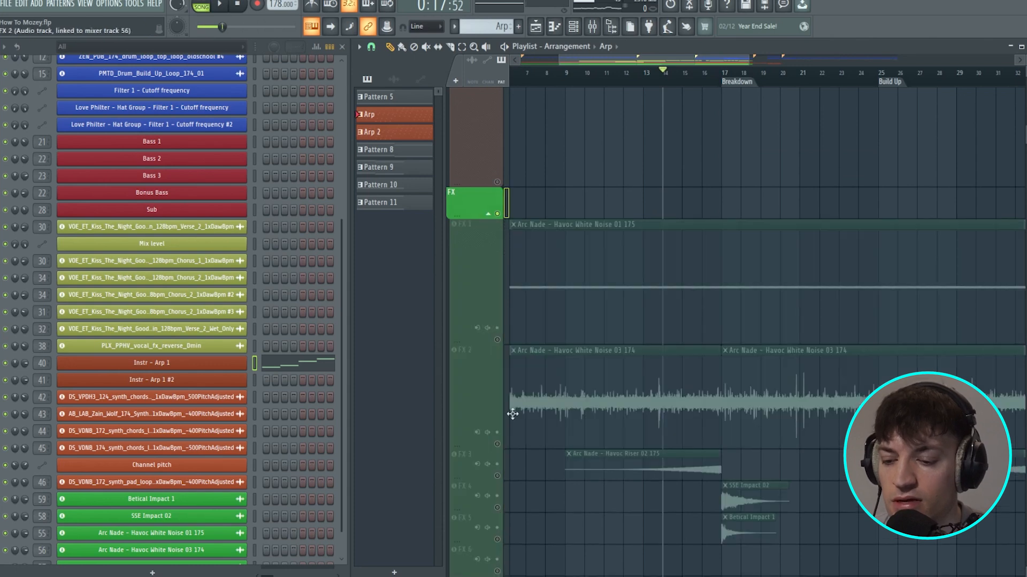
{"action": "scroll", "coordinate": [765, 336], "scroll_direction": "up", "scroll_amount": 10}
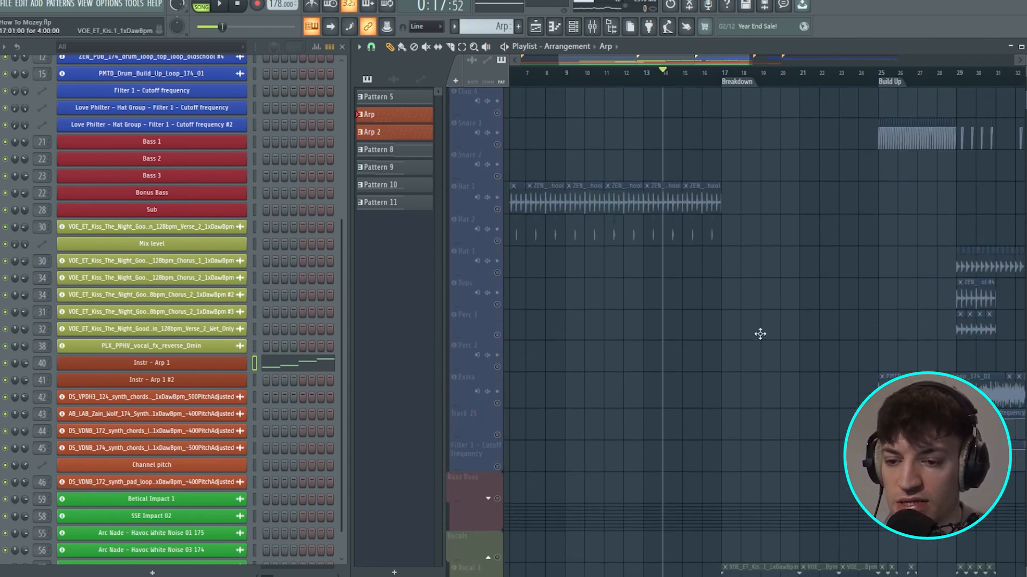
{"action": "scroll", "coordinate": [759, 334], "scroll_direction": "down", "scroll_amount": 10}
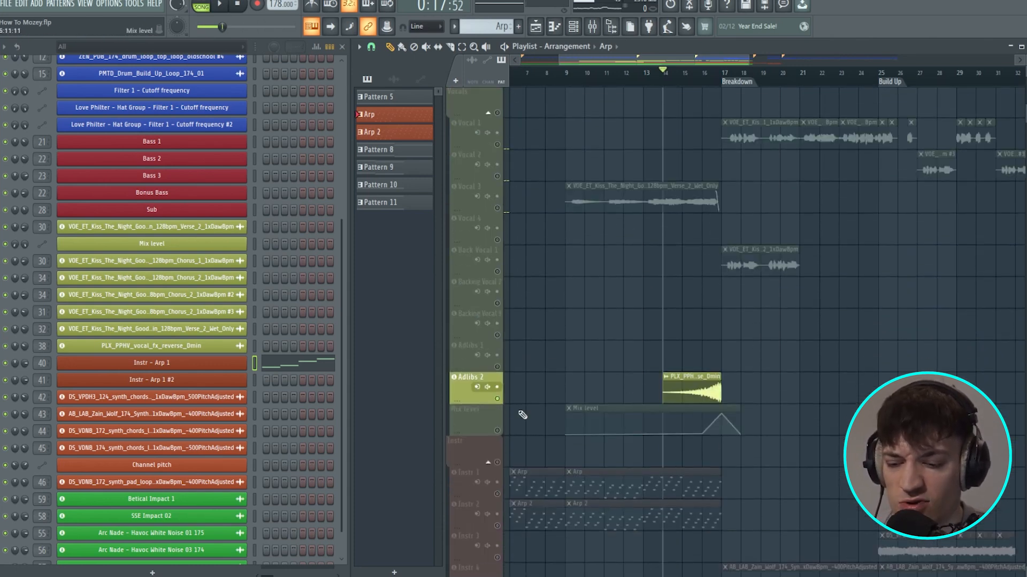
- Take Adlibs 2 out of solo to re-enable all tracks, and look over the drum and vocal clips
{"action": "right_click", "coordinate": [501, 403]}
{"action": "left_click", "coordinate": [499, 403]}
{"action": "right_click", "coordinate": [497, 399]}
{"action": "scroll", "coordinate": [791, 238], "scroll_direction": "up", "scroll_amount": 8}
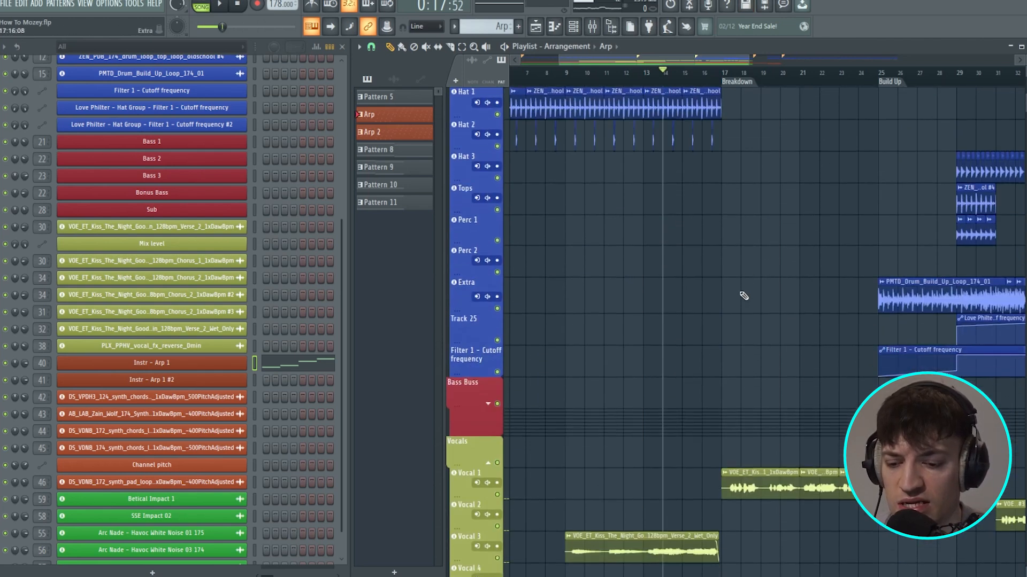
{"action": "scroll", "coordinate": [743, 295], "scroll_direction": "down", "scroll_amount": 5}
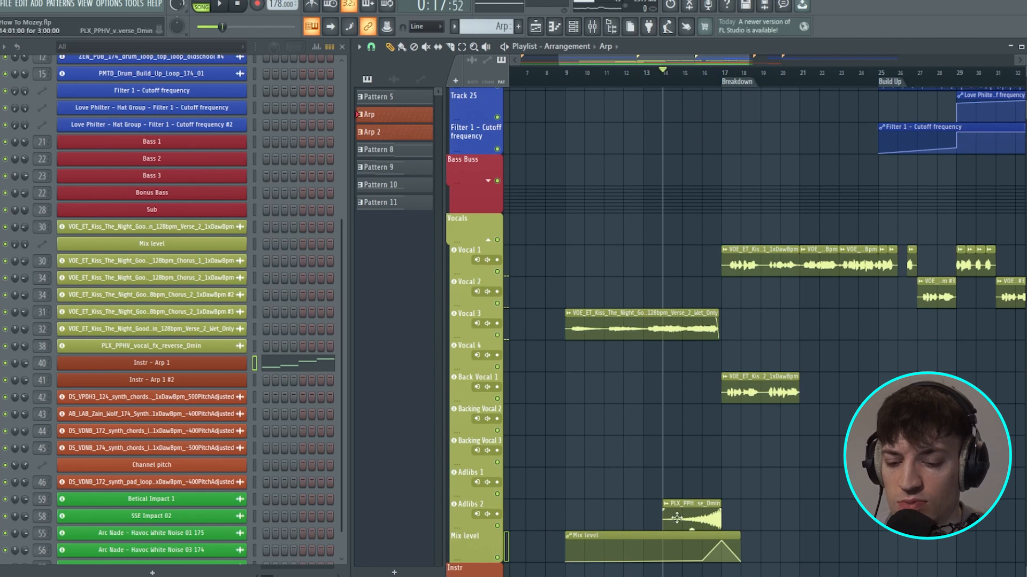
- Solo the Reference Drums track, change the playlist's snap setting, and place the playhead shortly before the Breakdown
{"action": "scroll", "coordinate": [744, 128], "scroll_direction": "up", "scroll_amount": 10}
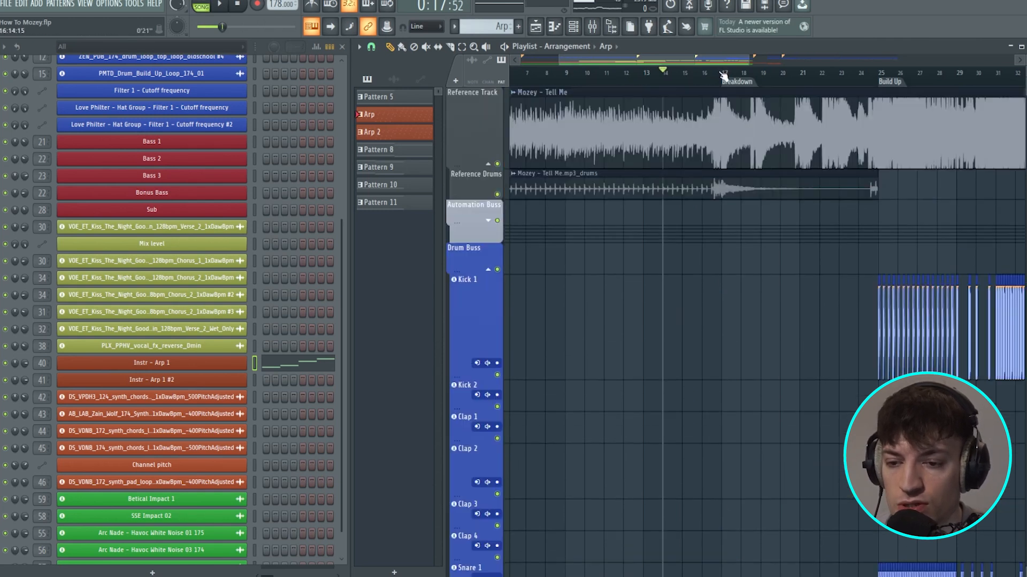
{"action": "scroll", "coordinate": [723, 77], "scroll_direction": "up", "scroll_amount": 5}
{"action": "right_click", "coordinate": [497, 194]}
{"action": "left_click", "coordinate": [672, 82]}
{"action": "left_click", "coordinate": [371, 47]}
{"action": "left_click", "coordinate": [388, 142]}
{"action": "scroll", "coordinate": [754, 76], "scroll_direction": "up", "scroll_amount": 3}
{"action": "left_click", "coordinate": [657, 78]}
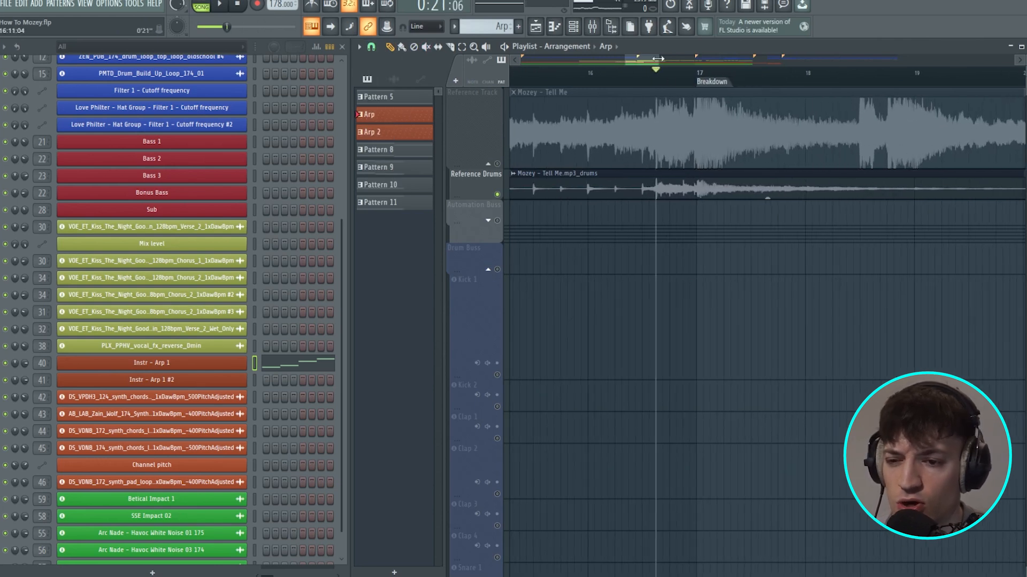
- Audition the reference drums leading into the Breakdown, and place the playhead at bar 17
{"action": "left_click_drag", "start_coordinate": [658, 59], "coordinate": [668, 62]}
{"action": "key", "text": "space"}
{"action": "key", "text": "space"}
{"action": "key", "text": "space"}
{"action": "key", "text": "space"}
{"action": "left_click", "coordinate": [657, 75]}
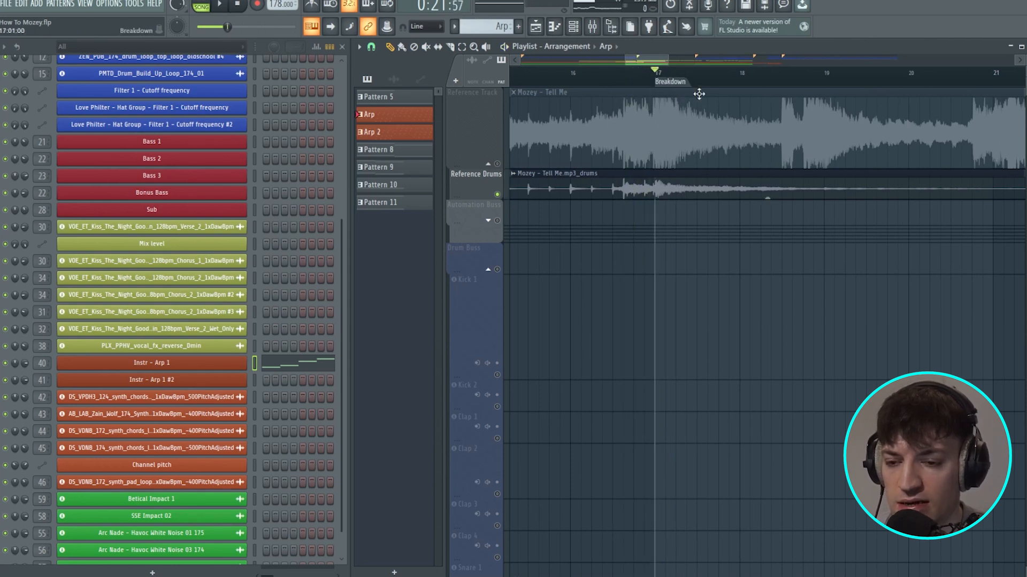
- Replay the reference drum hit from midway through bar 16, and return the playhead to the Breakdown marker
{"action": "left_click", "coordinate": [614, 74]}
{"action": "key", "text": "space"}
{"action": "key", "text": "space"}
{"action": "left_click", "coordinate": [630, 75]}
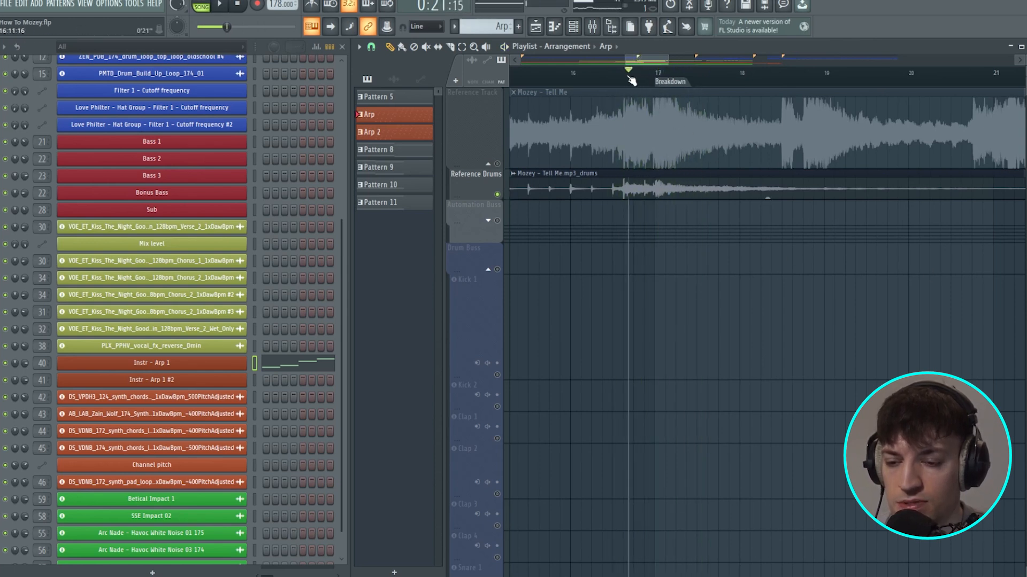
{"action": "scroll", "coordinate": [632, 88], "scroll_direction": "down", "scroll_amount": 2}
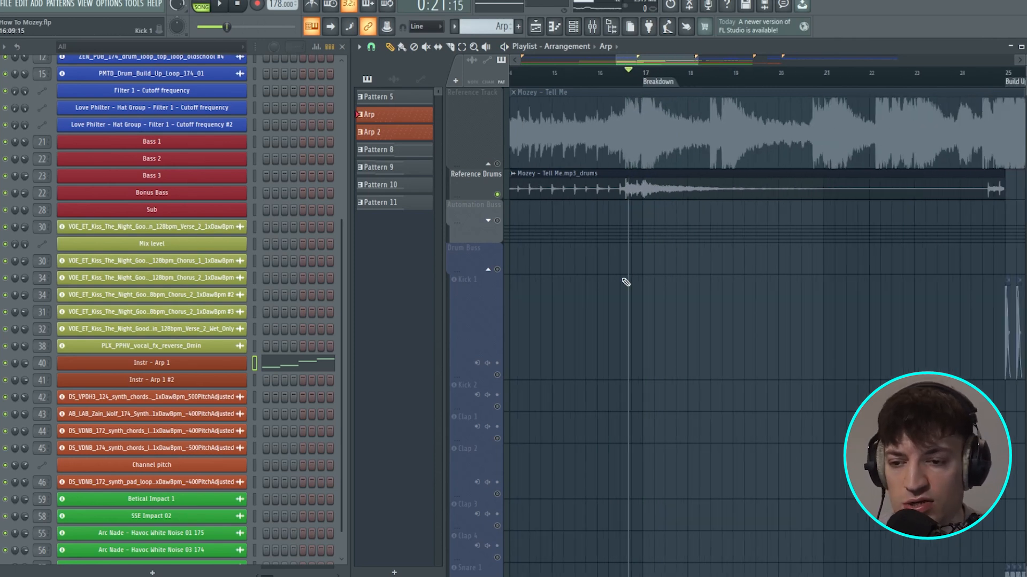
{"action": "scroll", "coordinate": [648, 78], "scroll_direction": "down", "scroll_amount": 2}
{"action": "left_click", "coordinate": [648, 76]}
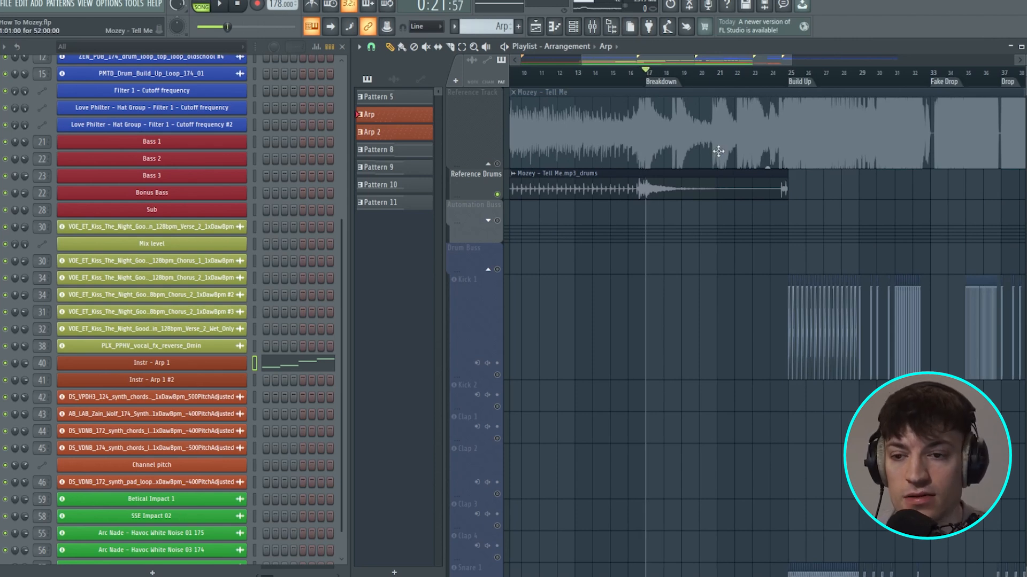
- Set the playlist snap to Bar, and select the time range from the Breakdown marker to the Fake Drop marker
{"action": "left_click_drag", "start_coordinate": [758, 61], "coordinate": [785, 62]}
{"action": "left_click", "coordinate": [371, 47]}
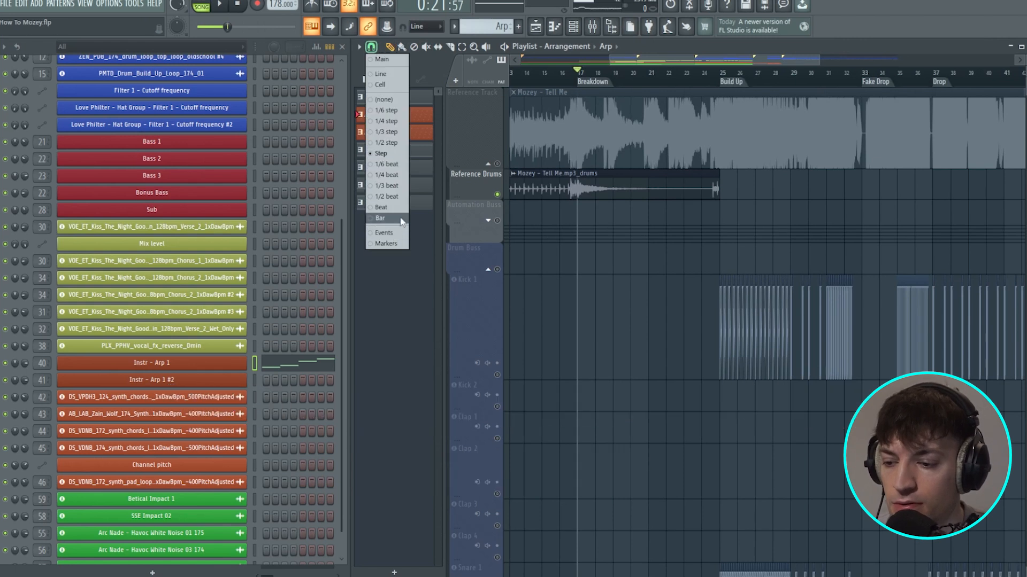
{"action": "left_click", "coordinate": [403, 221]}
{"action": "left_click_drag", "start_coordinate": [580, 76], "coordinate": [859, 93]}
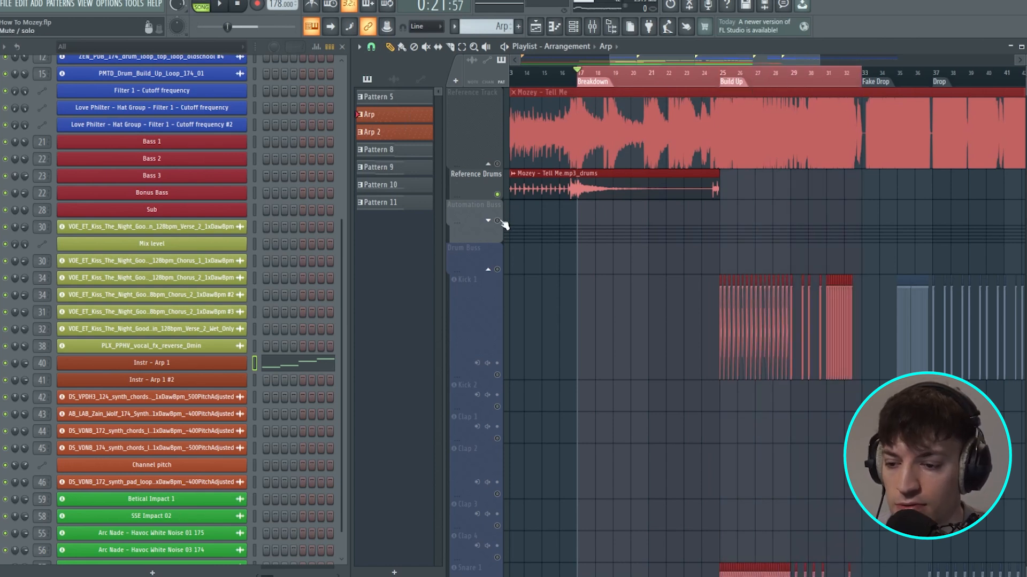
- Take Reference Drums out of solo, and reselect only the Breakdown range from bar 17 to 25 with no clips selected
{"action": "right_click", "coordinate": [497, 194]}
{"action": "left_click_drag", "start_coordinate": [720, 81], "coordinate": [577, 99]}
{"action": "scroll", "coordinate": [593, 255], "scroll_direction": "down", "scroll_amount": 3}
{"action": "left_click", "coordinate": [594, 256], "text": "ctrl"}
{"action": "scroll", "coordinate": [594, 252], "scroll_direction": "up", "scroll_amount": 3}
{"action": "scroll", "coordinate": [585, 167], "scroll_direction": "up", "scroll_amount": 3}
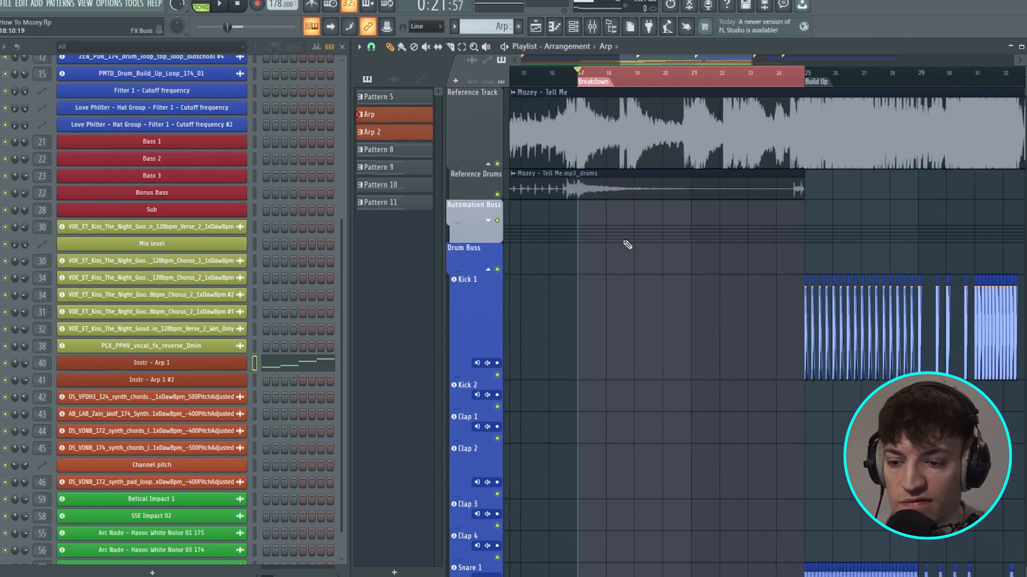
{"action": "scroll", "coordinate": [580, 206], "scroll_direction": "down", "scroll_amount": 3}
{"action": "scroll", "coordinate": [584, 166], "scroll_direction": "up", "scroll_amount": 3}
- Solo the Reference Drums track and audition the start of the Breakdown
{"action": "left_click", "coordinate": [497, 164]}
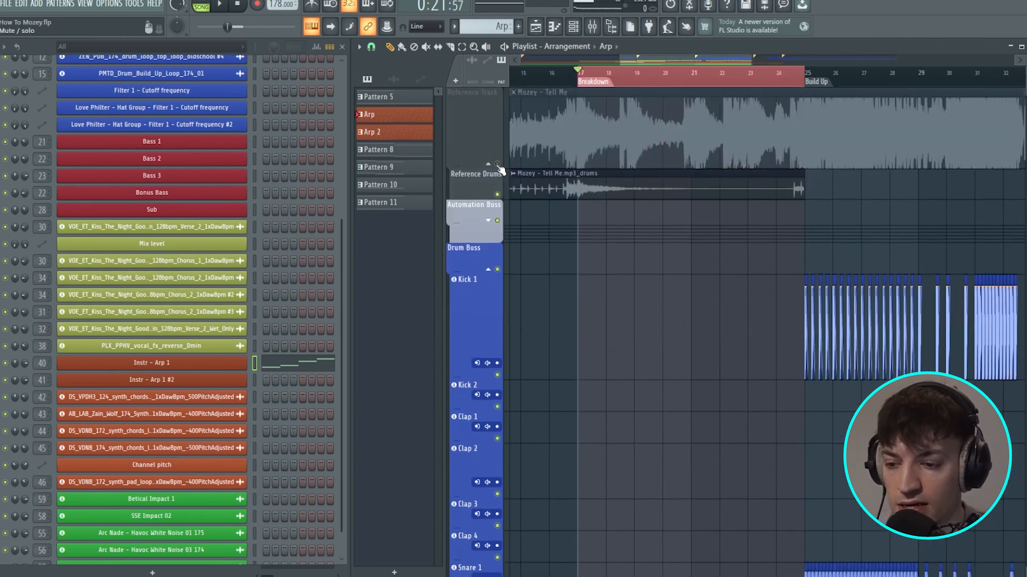
{"action": "right_click", "coordinate": [497, 195]}
{"action": "scroll", "coordinate": [668, 289], "scroll_direction": "down", "scroll_amount": 3}
{"action": "key", "text": "space"}
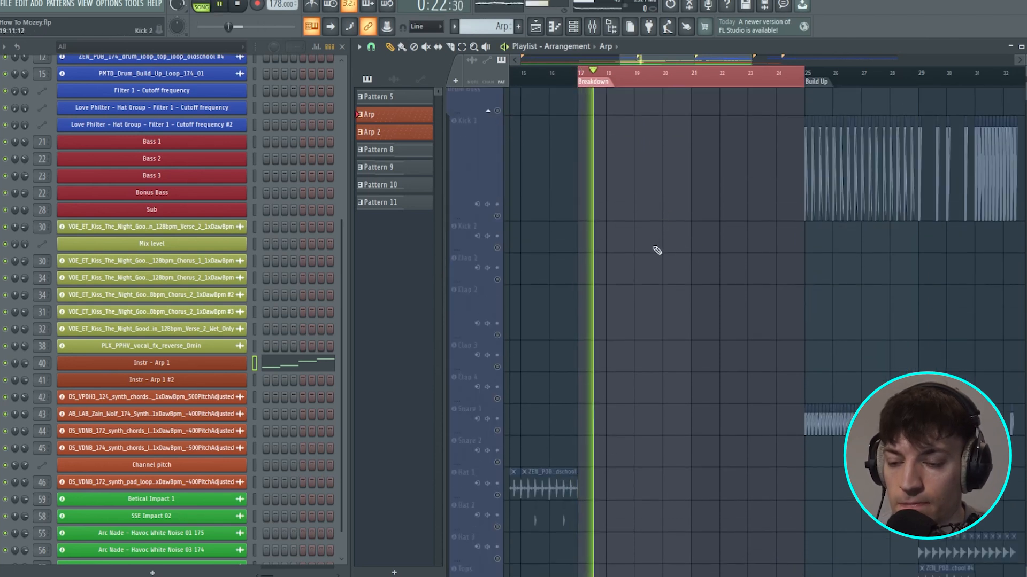
{"action": "scroll", "coordinate": [614, 229], "scroll_direction": "up", "scroll_amount": 5}
- Solo the FX 5 track and audition the Betical Impact 1 clip at the start of the Breakdown
{"action": "scroll", "coordinate": [596, 222], "scroll_direction": "down", "scroll_amount": 10}
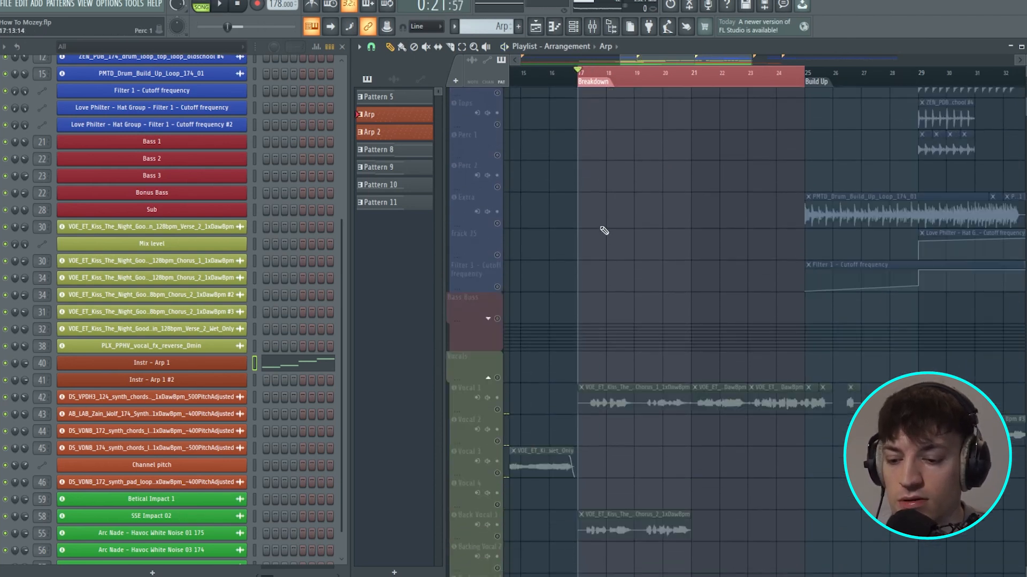
{"action": "scroll", "coordinate": [585, 257], "scroll_direction": "down", "scroll_amount": 12}
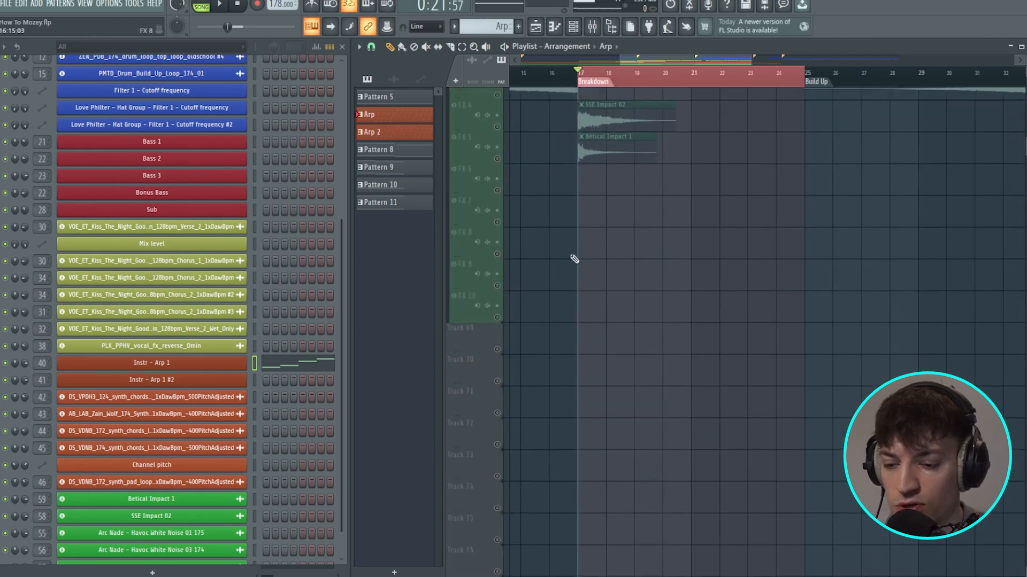
{"action": "left_click", "coordinate": [497, 254]}
{"action": "left_click", "coordinate": [497, 221]}
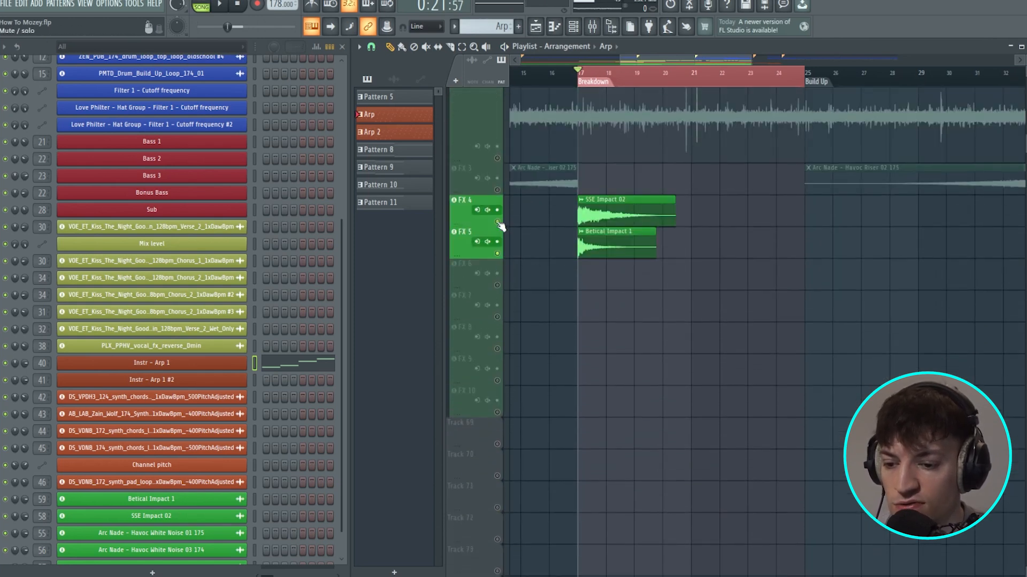
{"action": "right_click", "coordinate": [497, 254]}
{"action": "left_click", "coordinate": [505, 262]}
{"action": "key", "text": "space"}
{"action": "key", "text": "space"}
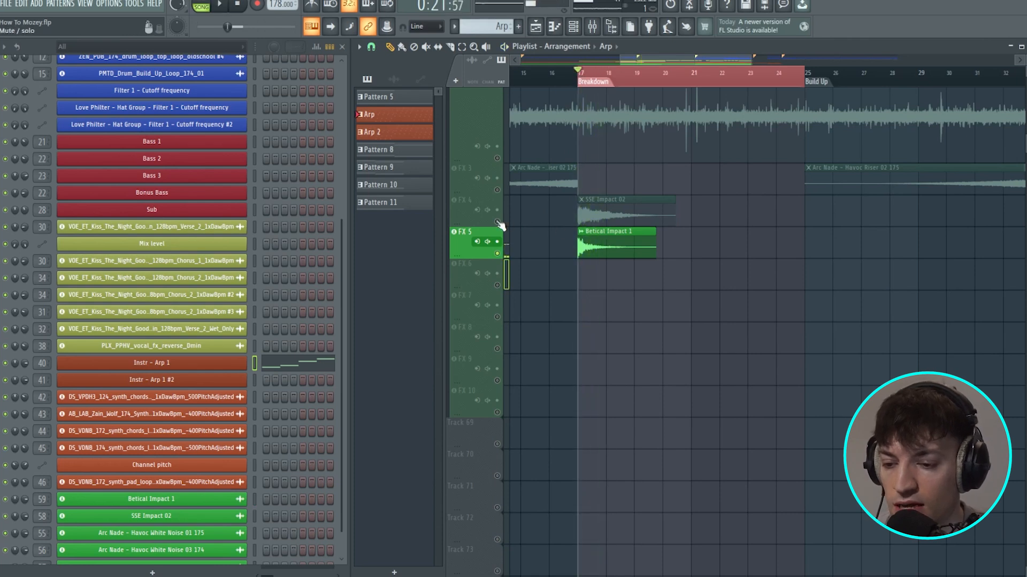
- Solo the FX 4 track and audition the SSE Impact 02 clip from the Breakdown marker
{"action": "left_click", "coordinate": [496, 221], "text": "ctrl"}
{"action": "key", "text": "space"}
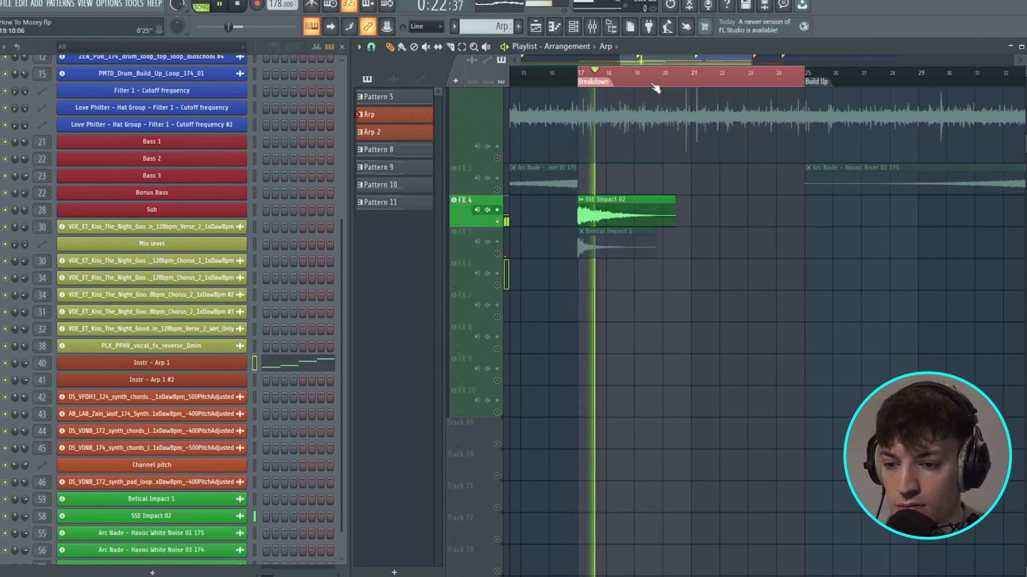
{"action": "key", "text": "space"}
- Unmute the white noise tracks FX 1 and FX 2 and the riser track FX 3 alongside FX 4
{"action": "scroll", "coordinate": [657, 84], "scroll_direction": "down", "scroll_amount": 1}
{"action": "scroll", "coordinate": [658, 84], "scroll_direction": "down", "scroll_amount": 2}
{"action": "scroll", "coordinate": [880, 198], "scroll_direction": "up", "scroll_amount": 4}
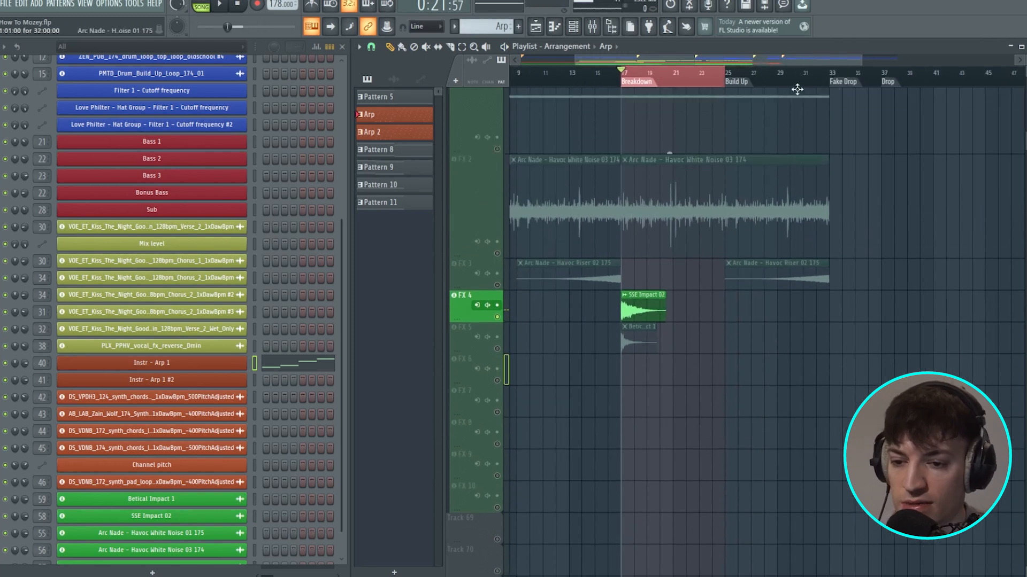
{"action": "scroll", "coordinate": [776, 89], "scroll_direction": "up", "scroll_amount": 1}
{"action": "scroll", "coordinate": [594, 218], "scroll_direction": "up", "scroll_amount": 2}
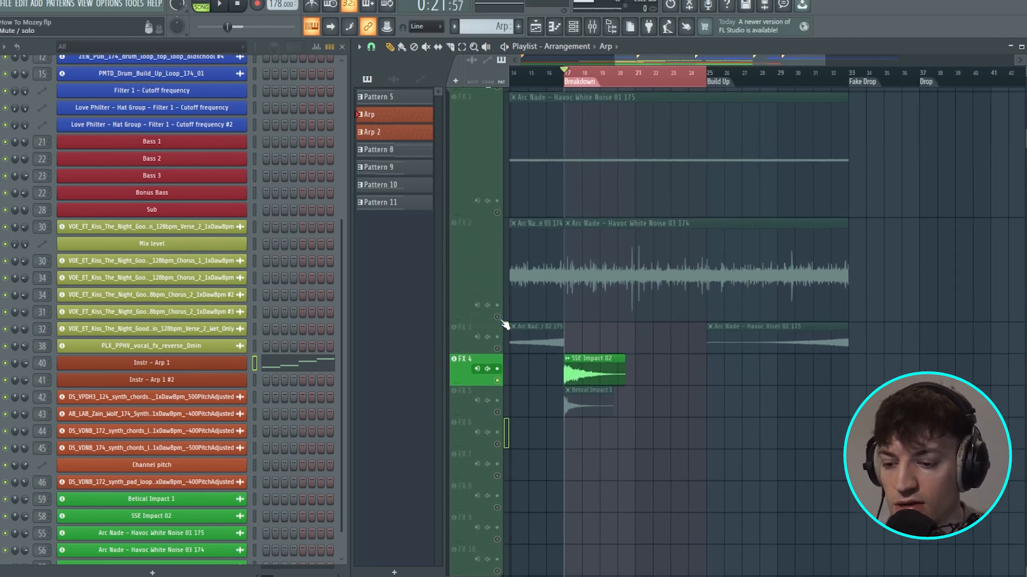
{"action": "left_click", "coordinate": [498, 317]}
{"action": "left_click", "coordinate": [498, 213]}
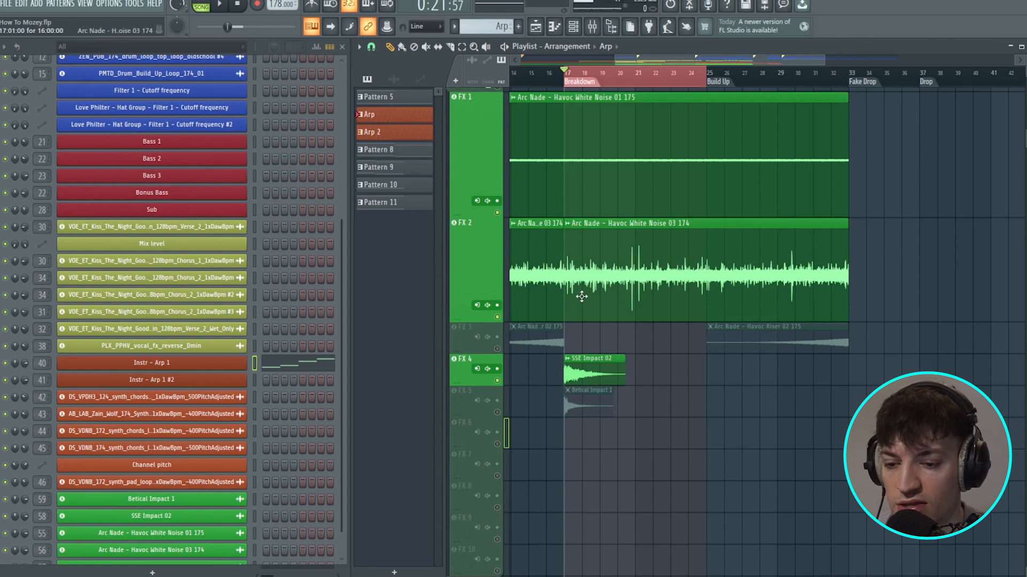
{"action": "scroll", "coordinate": [543, 242], "scroll_direction": "up", "scroll_amount": 3}
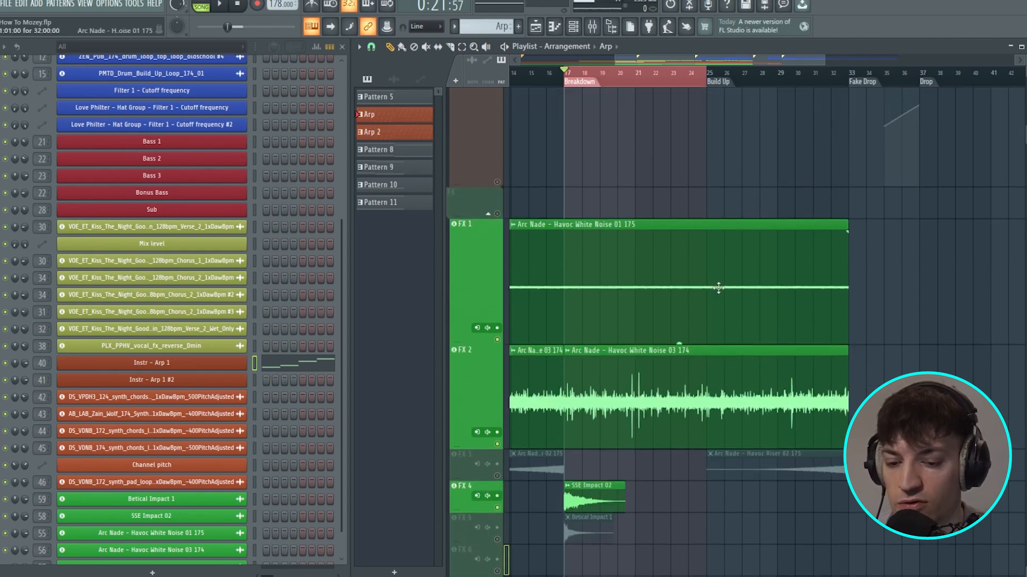
{"action": "left_click", "coordinate": [497, 476]}
{"action": "left_click", "coordinate": [813, 471]}
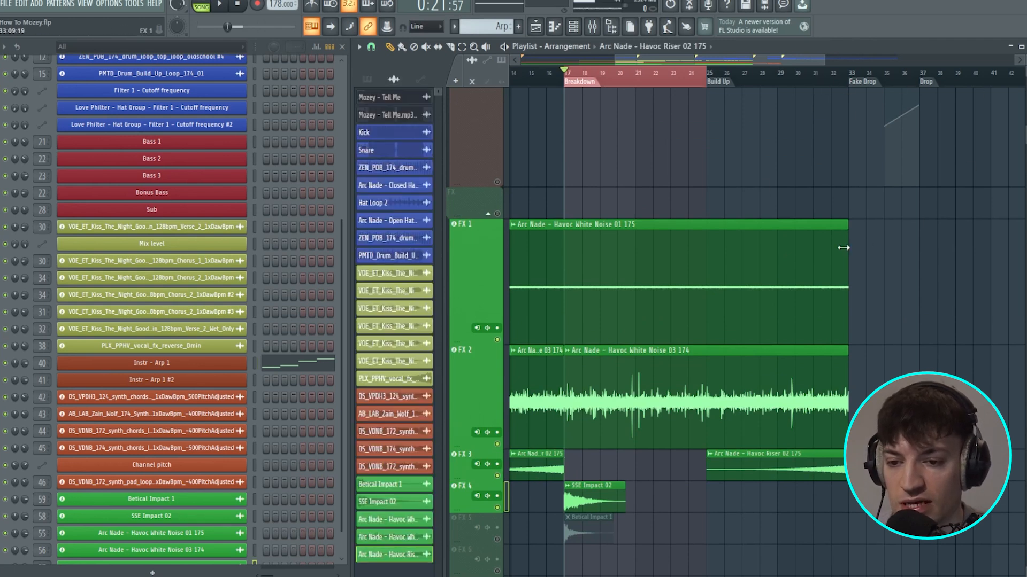
- Collapse the Drum Buss group, and unmute the Vocal 1 and Back Vocal 1 tracks
{"action": "scroll", "coordinate": [813, 260], "scroll_direction": "up", "scroll_amount": 3}
{"action": "scroll", "coordinate": [779, 270], "scroll_direction": "up", "scroll_amount": 3}
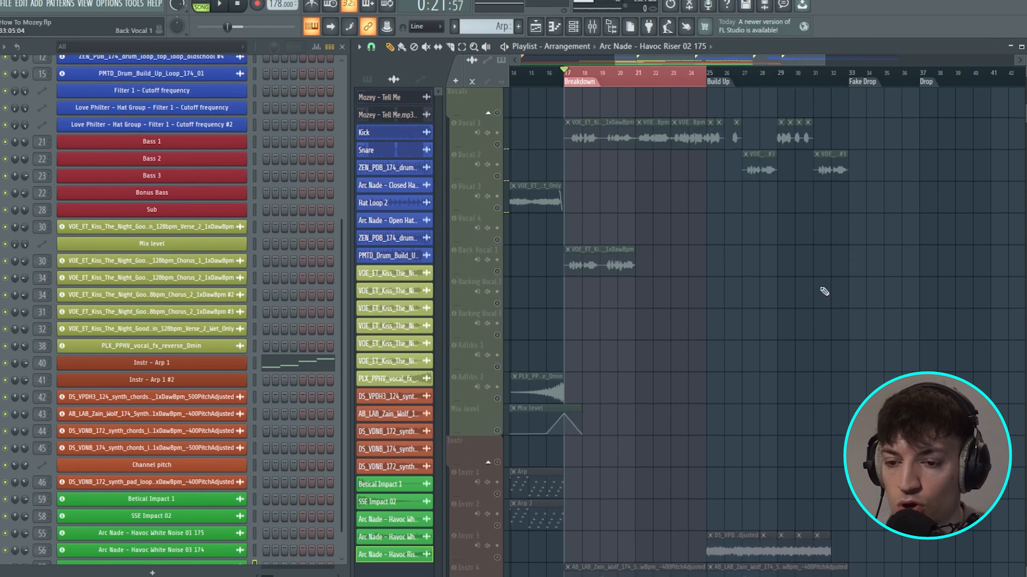
{"action": "scroll", "coordinate": [664, 247], "scroll_direction": "up", "scroll_amount": 8}
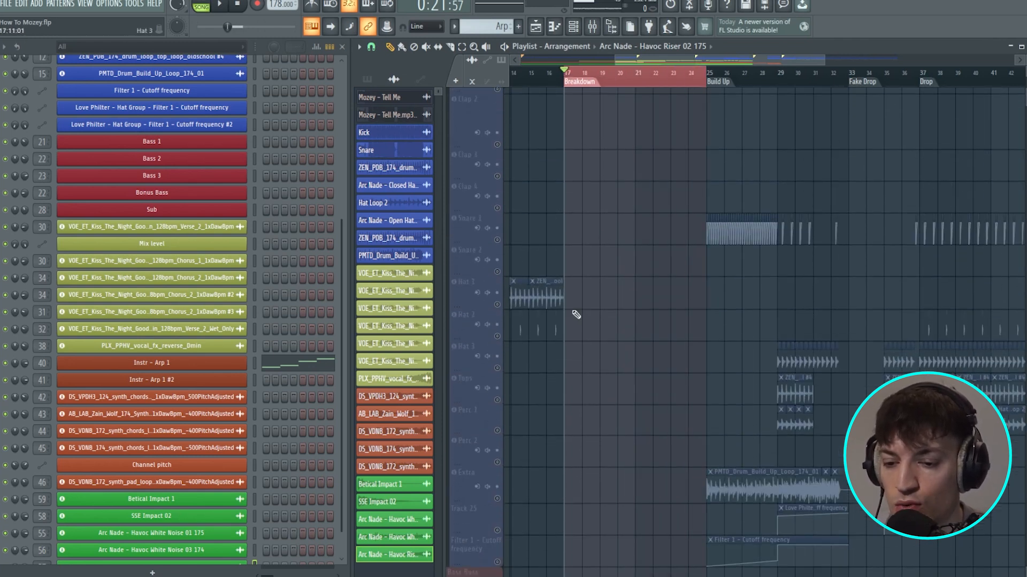
{"action": "scroll", "coordinate": [614, 288], "scroll_direction": "up", "scroll_amount": 5}
{"action": "left_click", "coordinate": [487, 269]}
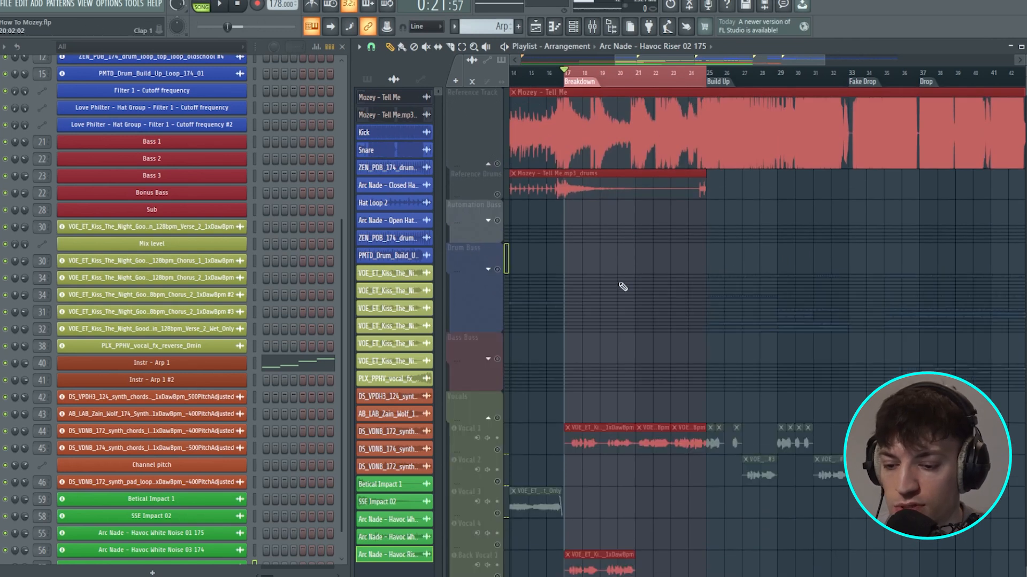
{"action": "scroll", "coordinate": [623, 286], "scroll_direction": "down", "scroll_amount": 5}
{"action": "left_click", "coordinate": [503, 166]}
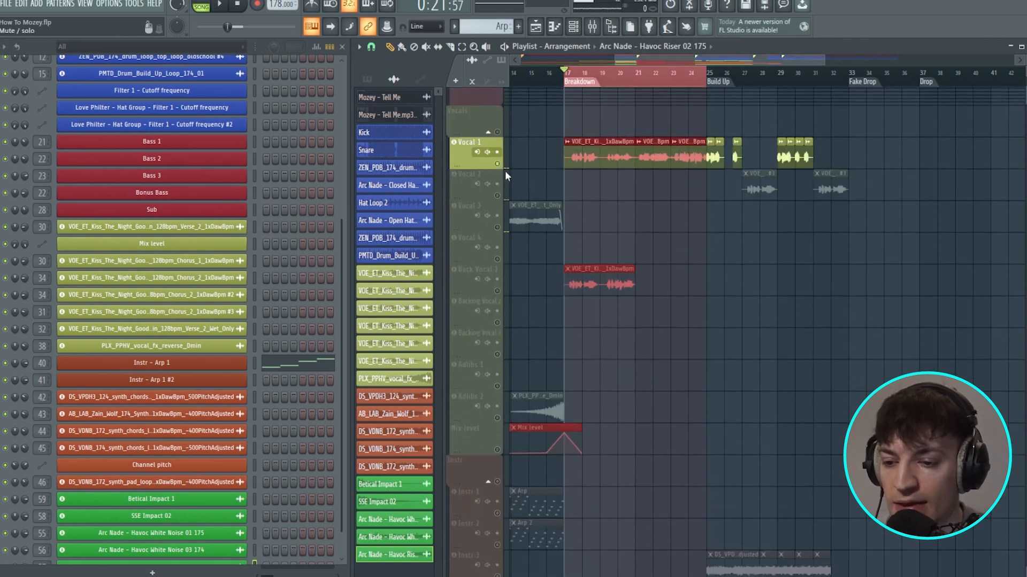
{"action": "left_click", "coordinate": [489, 292], "text": "ctrl"}
{"action": "scroll", "coordinate": [568, 89], "scroll_direction": "up", "scroll_amount": 2}
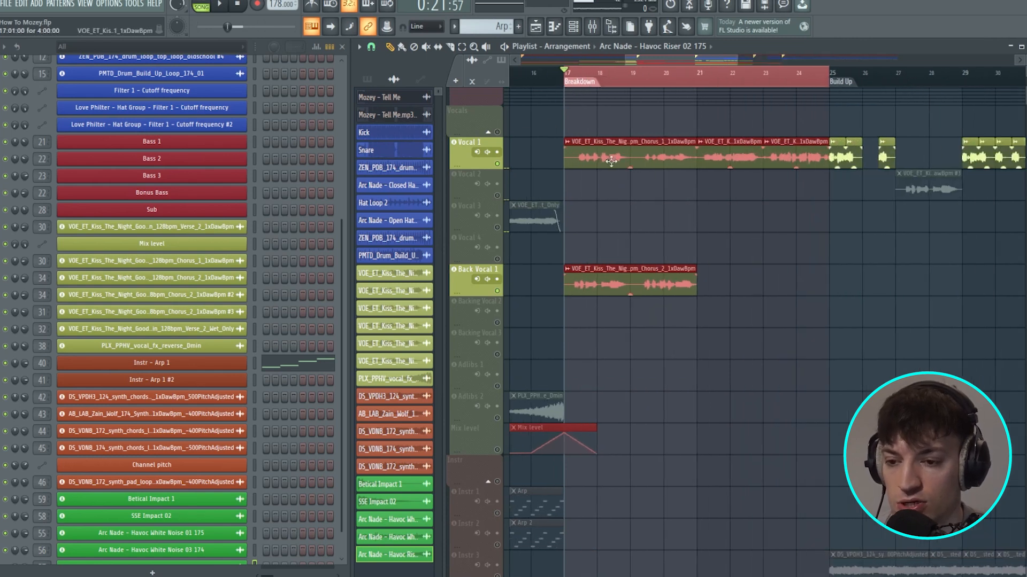
- Open the mixer to look over the vocal processing, and close it again
{"action": "left_click", "coordinate": [592, 27]}
{"action": "left_click", "coordinate": [458, 124]}
{"action": "left_click", "coordinate": [469, 127]}
{"action": "left_click", "coordinate": [1019, 46]}
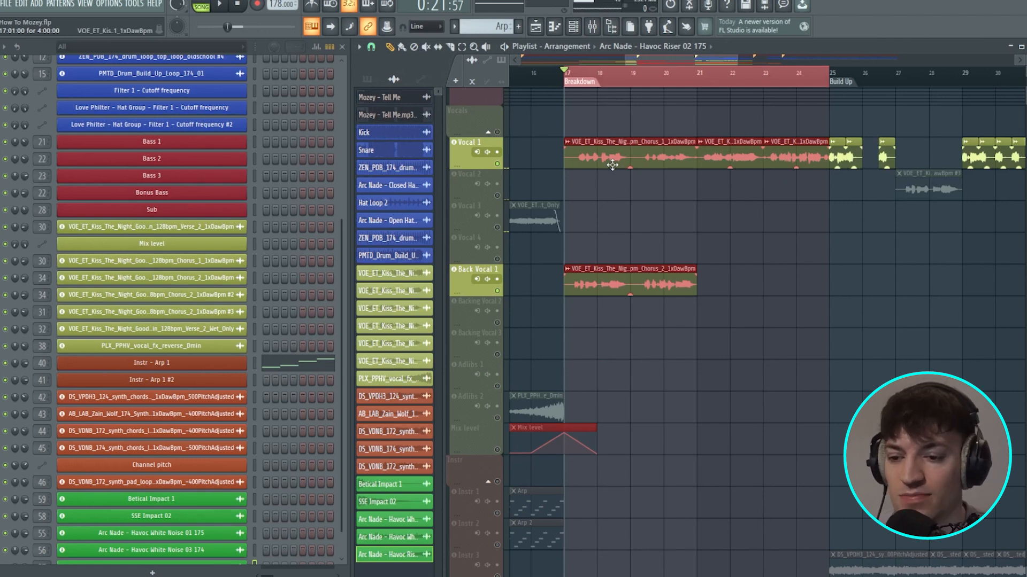
{"action": "scroll", "coordinate": [690, 163], "scroll_direction": "up", "scroll_amount": 1}
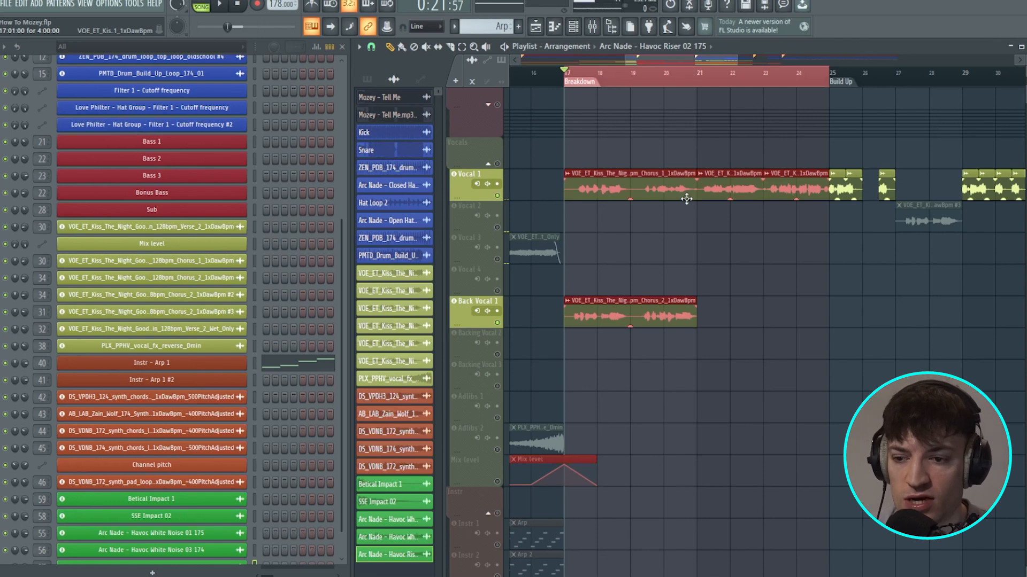
- Audition the Vocal 1 and Back Vocal 1 clips with the active FX from the start of the Breakdown
{"action": "scroll", "coordinate": [687, 199], "scroll_direction": "down", "scroll_amount": 5}
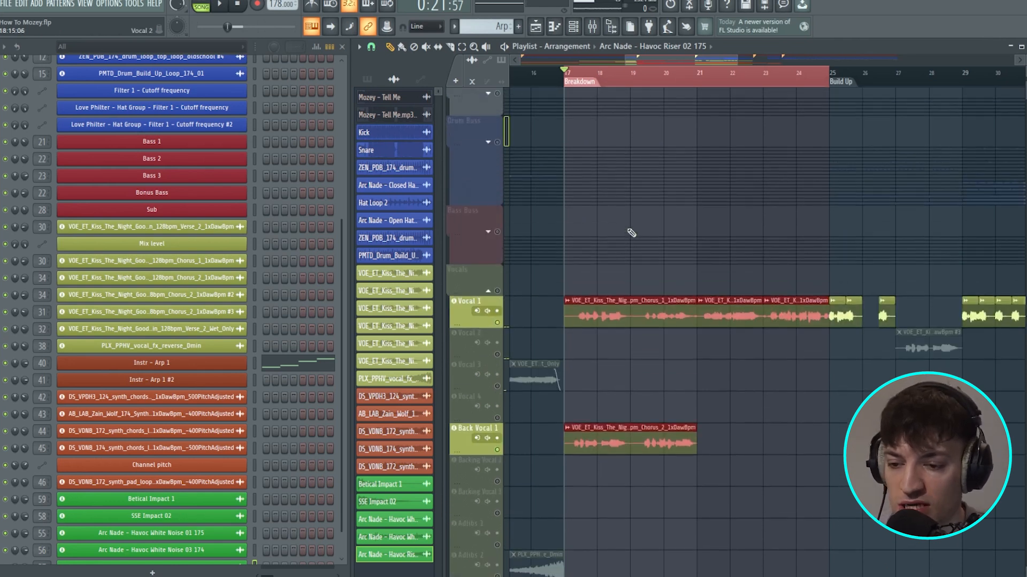
{"action": "key", "text": "space"}
{"action": "scroll", "coordinate": [623, 248], "scroll_direction": "up", "scroll_amount": 4}
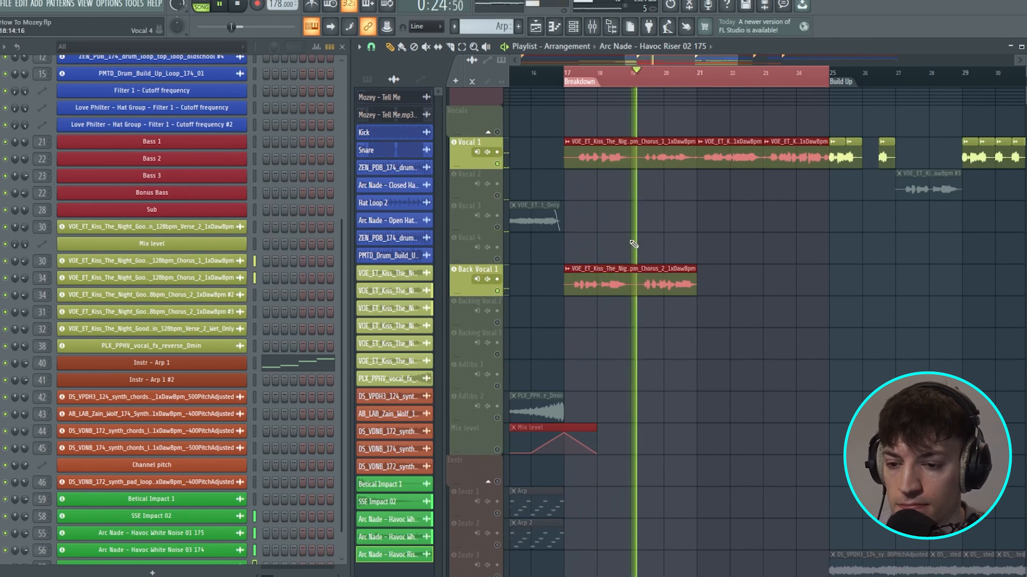
{"action": "left_click_drag", "start_coordinate": [721, 60], "coordinate": [726, 59]}
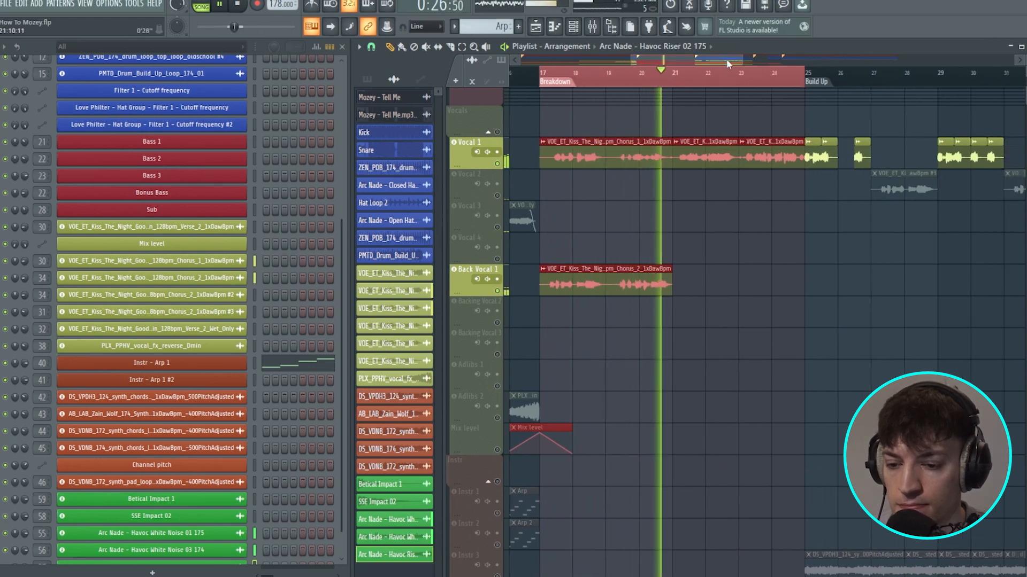
{"action": "left_click_drag", "start_coordinate": [742, 60], "coordinate": [750, 60]}
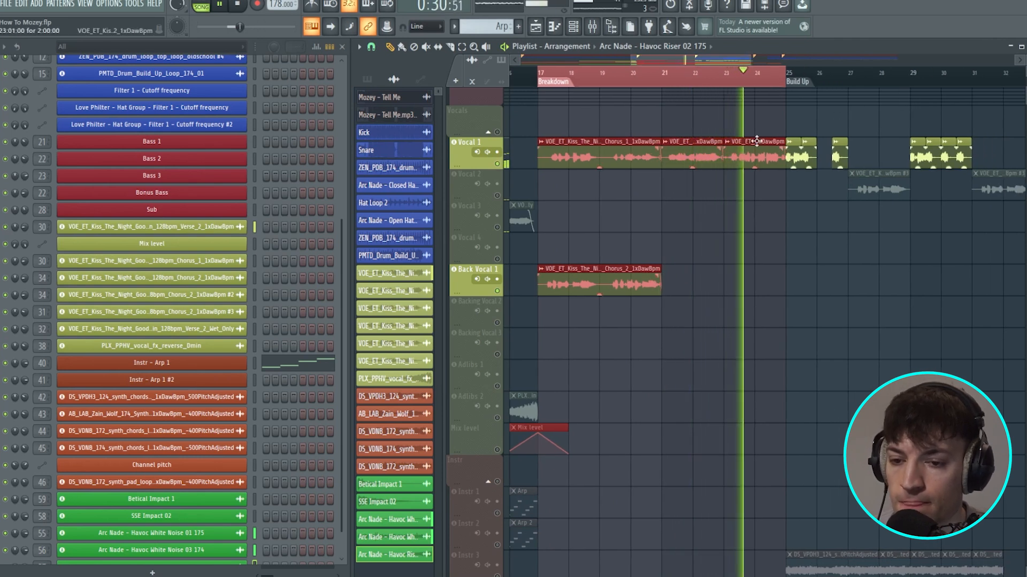
{"action": "left_click_drag", "start_coordinate": [729, 58], "coordinate": [733, 60]}
{"action": "key", "text": "space"}
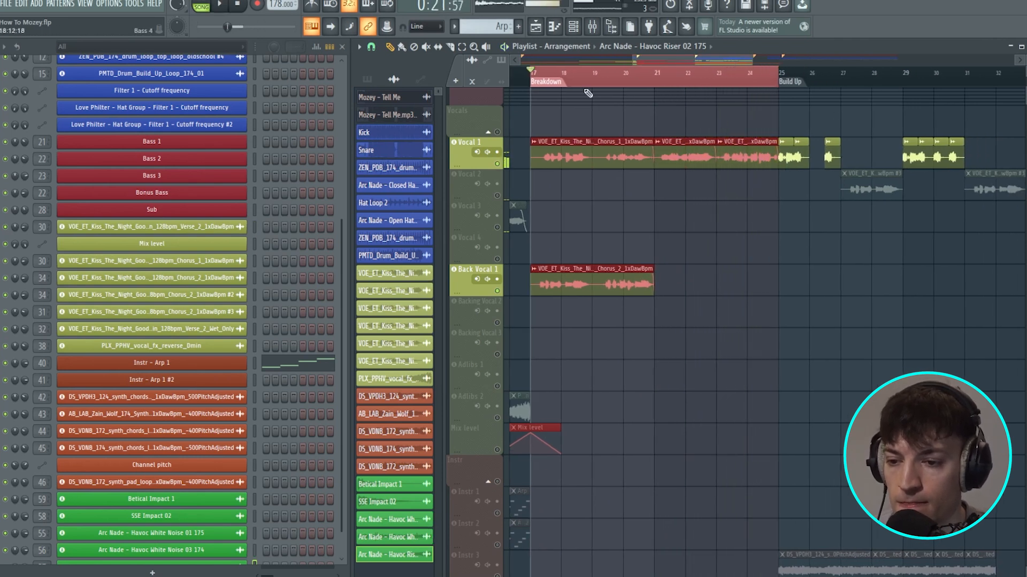
- Look over the Breakdown's synth clips, and clear the clip selection while keeping the time range
{"action": "scroll", "coordinate": [627, 267], "scroll_direction": "down", "scroll_amount": 6}
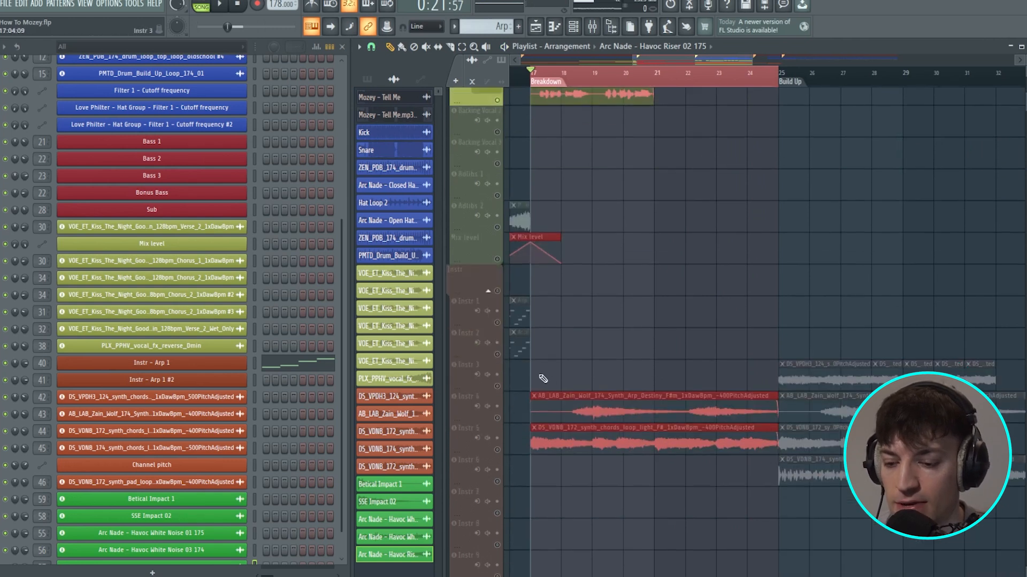
{"action": "scroll", "coordinate": [617, 186], "scroll_direction": "up", "scroll_amount": 3}
{"action": "left_click", "coordinate": [523, 210], "text": "ctrl"}
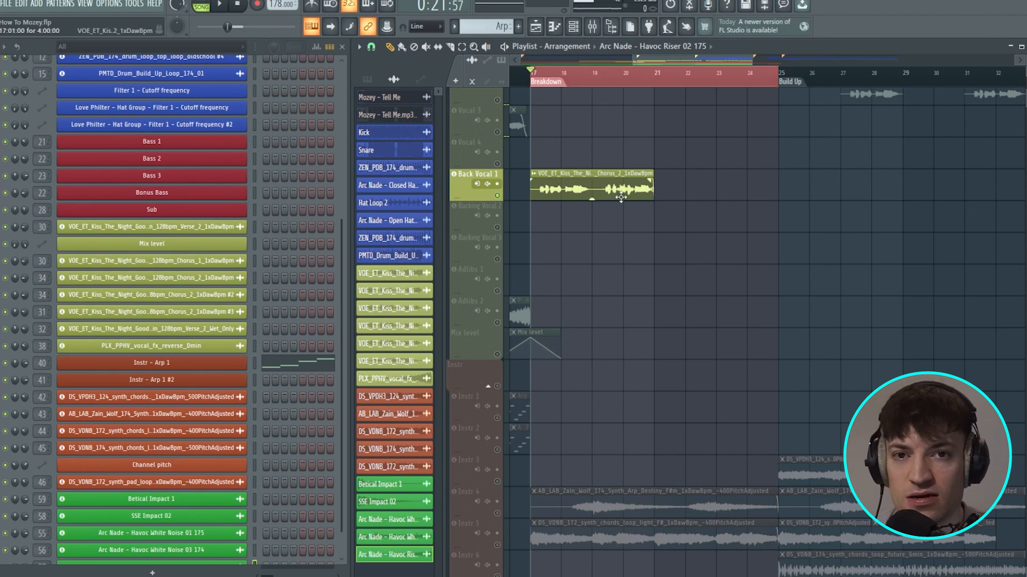
{"action": "scroll", "coordinate": [612, 213], "scroll_direction": "up", "scroll_amount": 3}
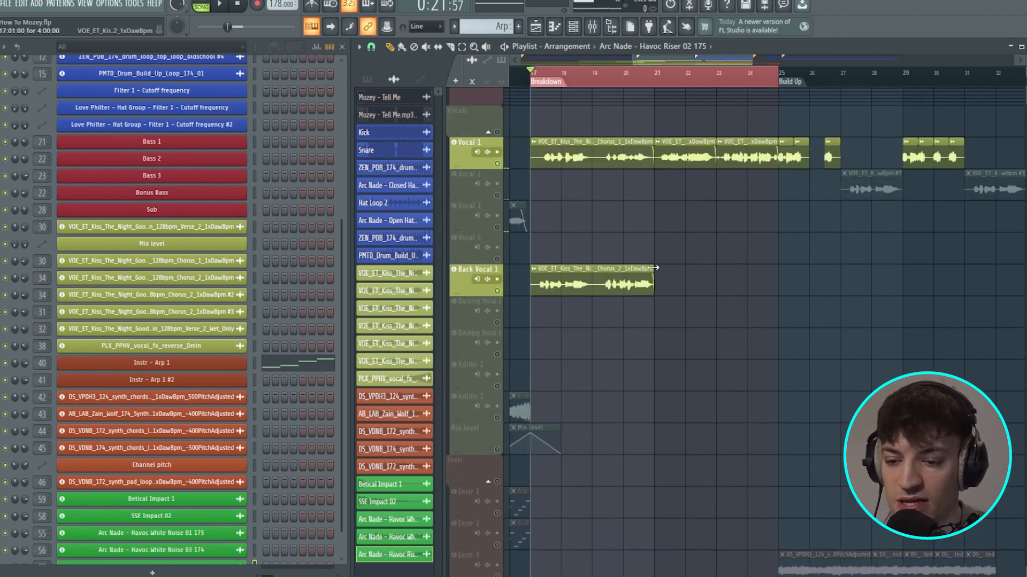
- Try extending the Back Vocal 1 clip past the Build Up marker, and undo the change
{"action": "left_click_drag", "start_coordinate": [653, 277], "coordinate": [804, 277]}
{"action": "key", "text": "ctrl+z"}
{"action": "key", "text": "ctrl+z"}
{"action": "key", "text": "ctrl+z"}
{"action": "key", "text": "ctrl+alt+z"}
{"action": "key", "text": "ctrl+alt+z"}
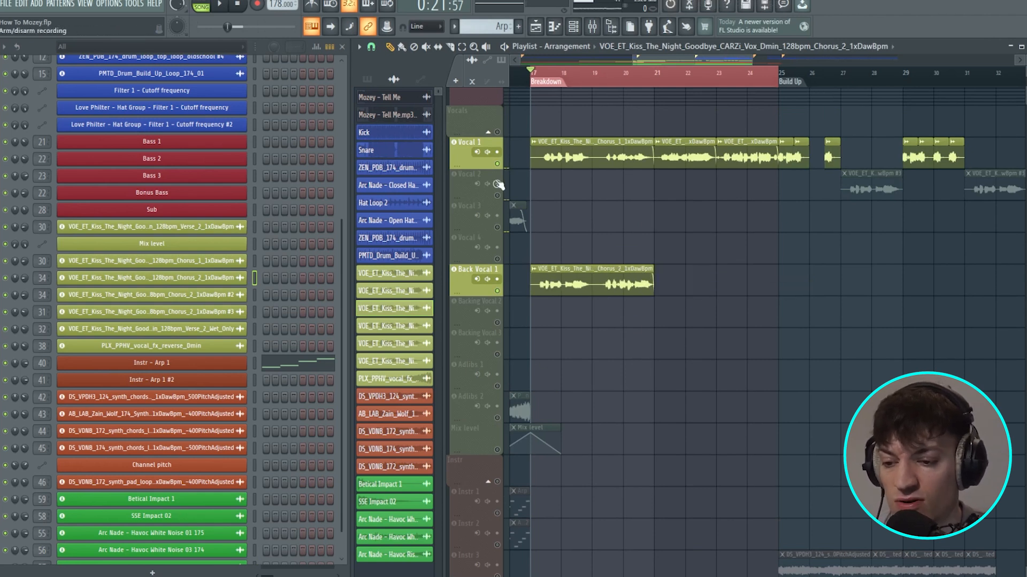
- Take the vocal tracks out of solo to re-enable all tracks, and place the playhead at bar 16 before the Breakdown
{"action": "right_click", "coordinate": [497, 165]}
{"action": "scroll", "coordinate": [690, 245], "scroll_direction": "down", "scroll_amount": 8}
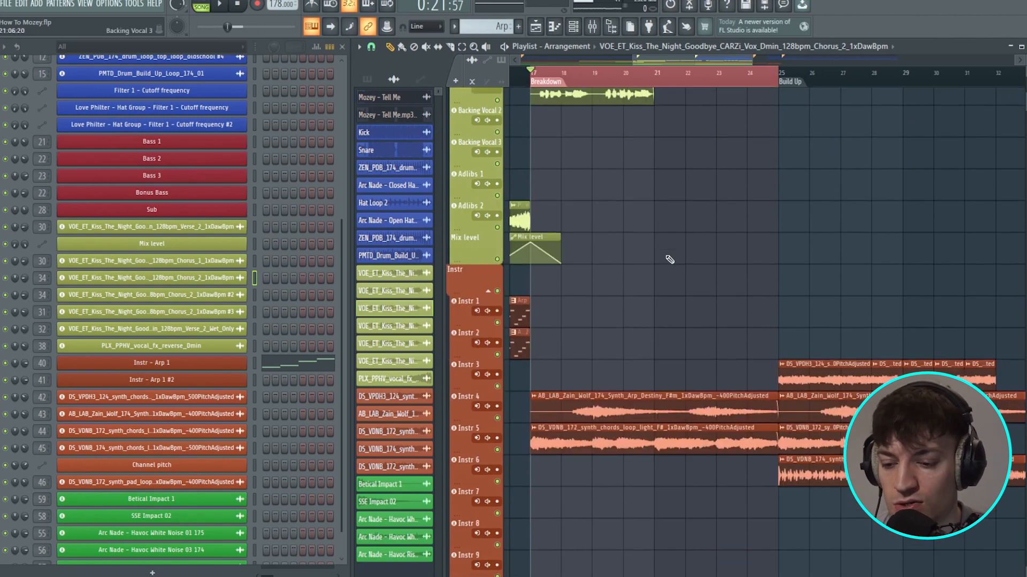
{"action": "left_click_drag", "start_coordinate": [544, 76], "coordinate": [592, 73]}
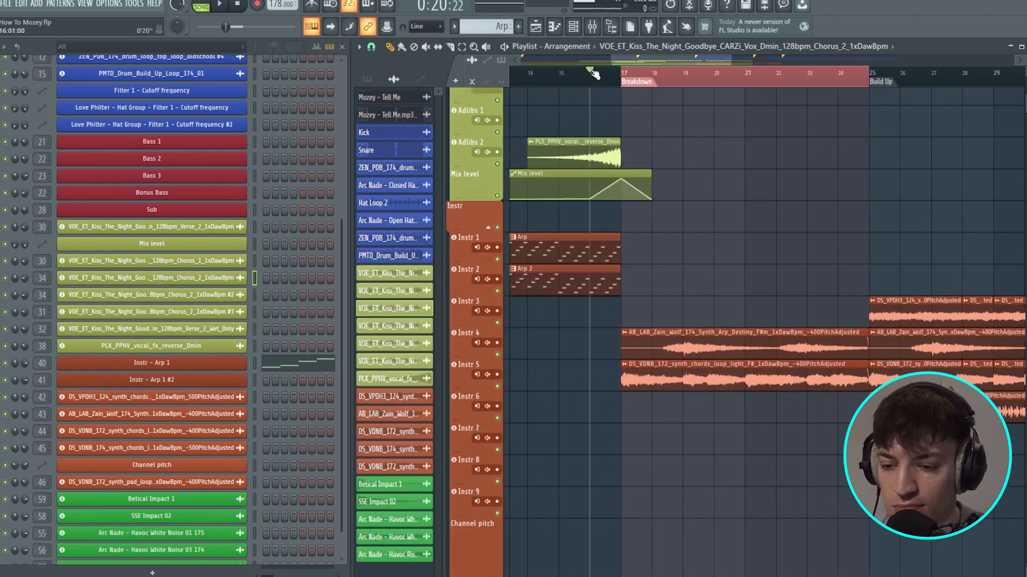
{"action": "scroll", "coordinate": [794, 85], "scroll_direction": "up", "scroll_amount": 1}
{"action": "scroll", "coordinate": [530, 273], "scroll_direction": "down", "scroll_amount": 2}
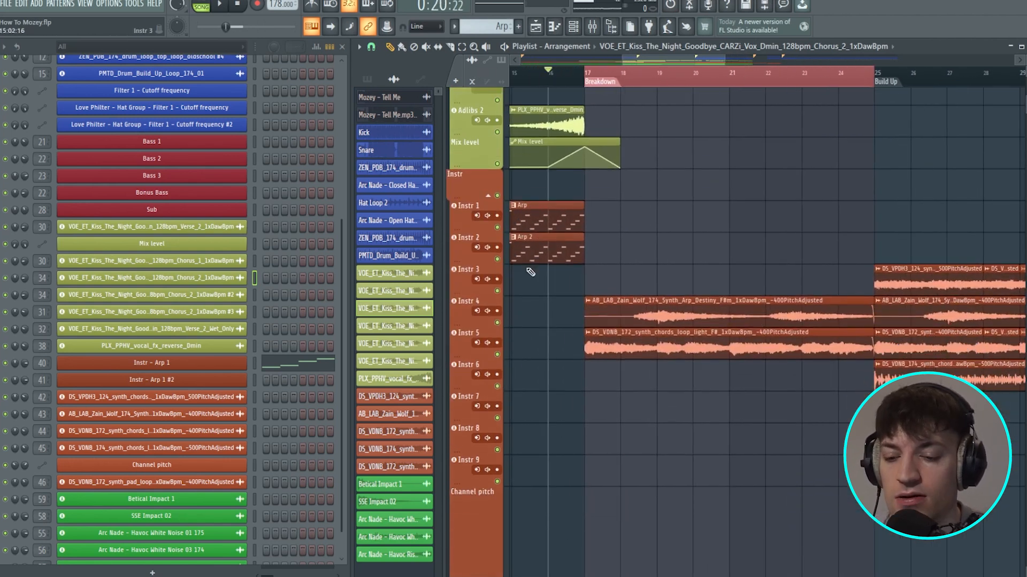
{"action": "scroll", "coordinate": [642, 319], "scroll_direction": "down", "scroll_amount": 2}
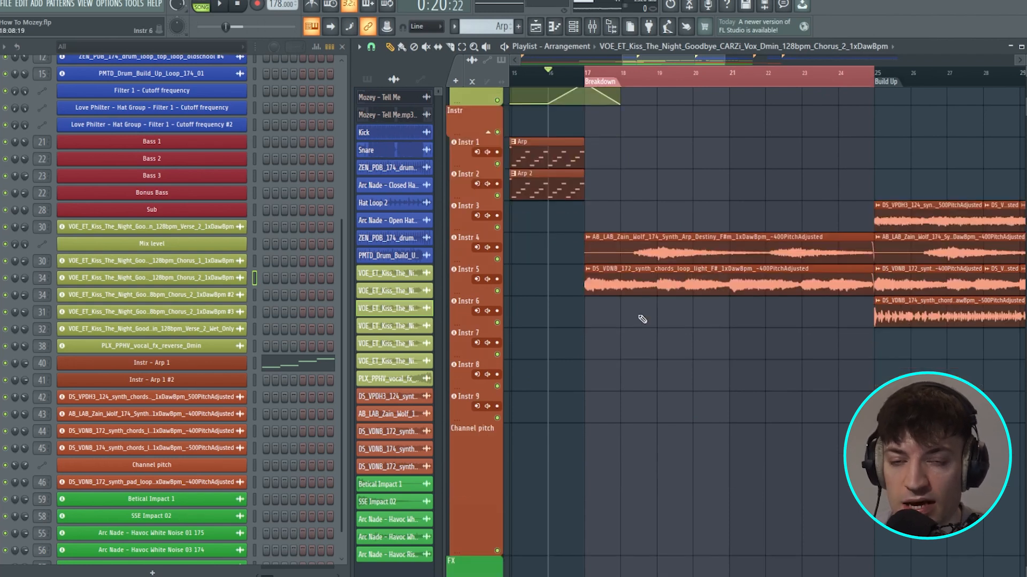
- Select the Breakdown's two synth loops on Instr 4 and Instr 5
{"action": "left_click_drag", "start_coordinate": [599, 327], "coordinate": [865, 169]}
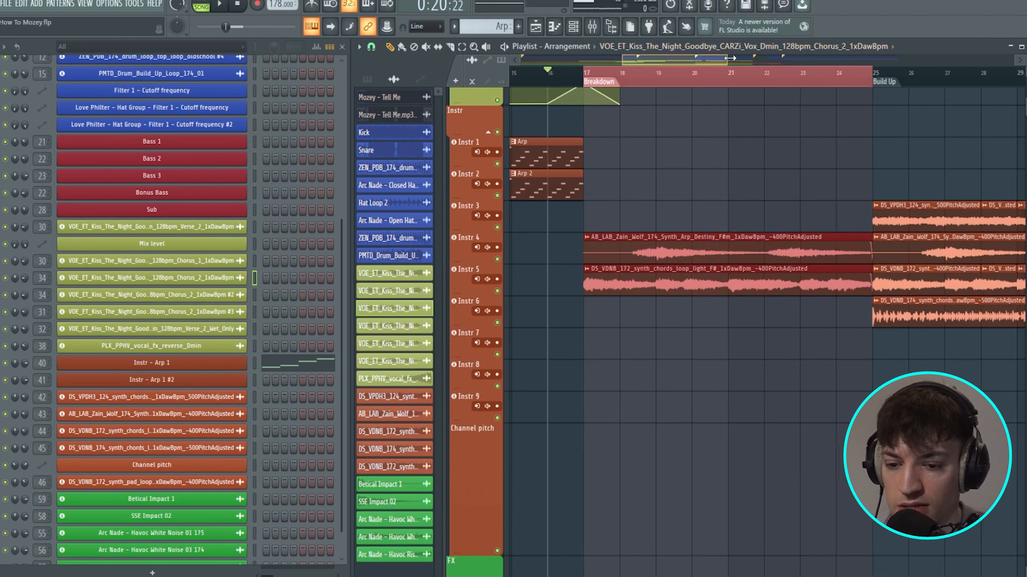
{"action": "scroll", "coordinate": [754, 168], "scroll_direction": "down", "scroll_amount": 1}
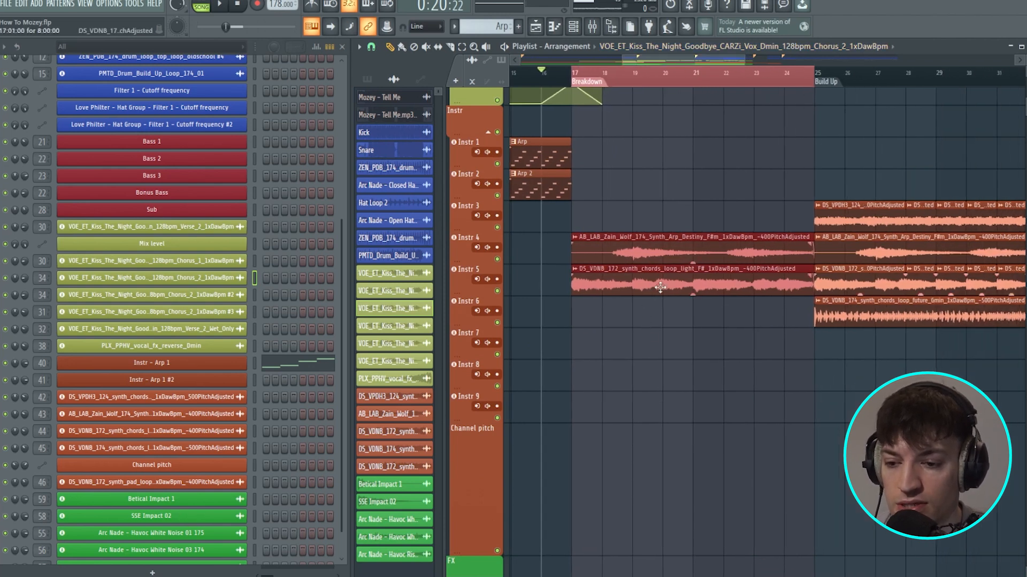
- Switch to the Splice desktop app, check its Tools page, and return to the FL Studio playlist
{"action": "left_click_drag", "start_coordinate": [1026, 32], "coordinate": [438, 45]}
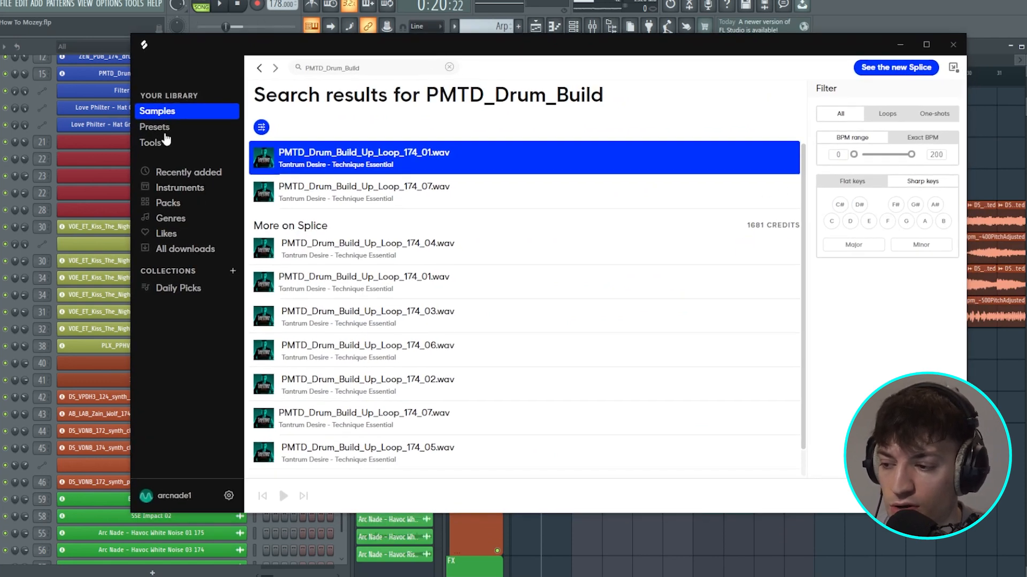
{"action": "left_click", "coordinate": [170, 145]}
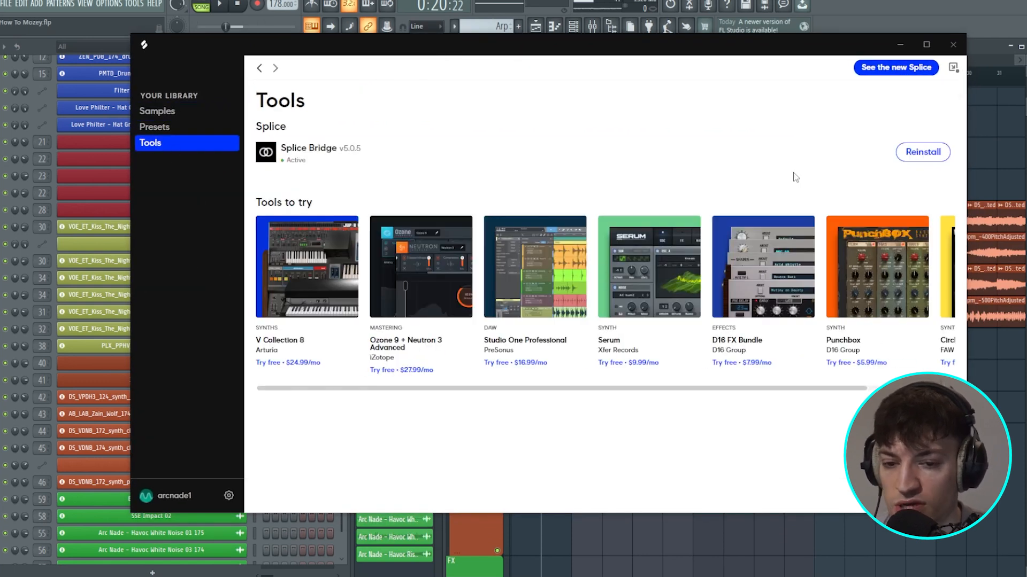
{"action": "left_click", "coordinate": [900, 45]}
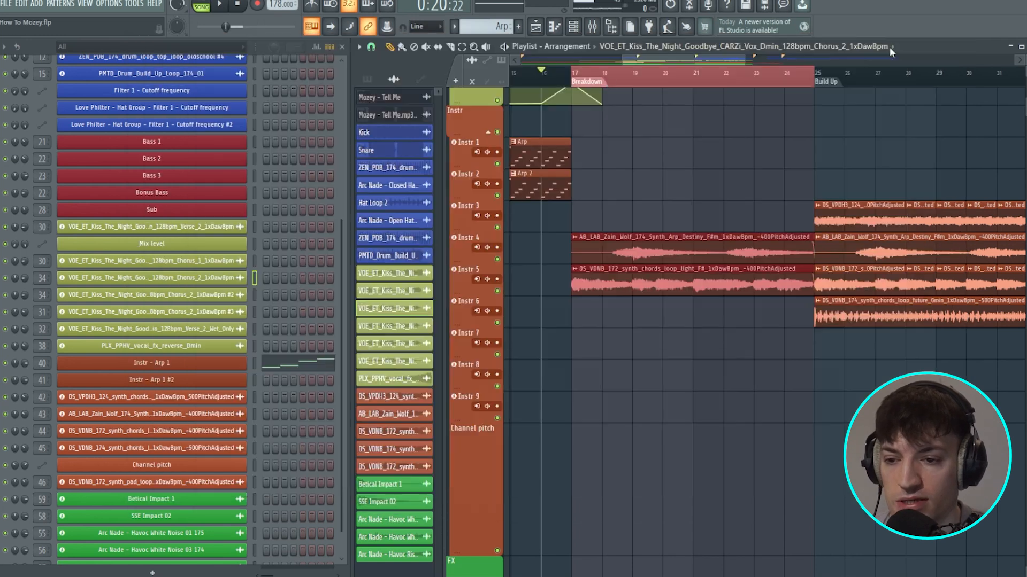
{"action": "left_click", "coordinate": [592, 26]}
{"action": "left_click", "coordinate": [609, 123]}
{"action": "left_click_drag", "start_coordinate": [612, 119], "coordinate": [580, 117]}
{"action": "key", "text": "F9"}
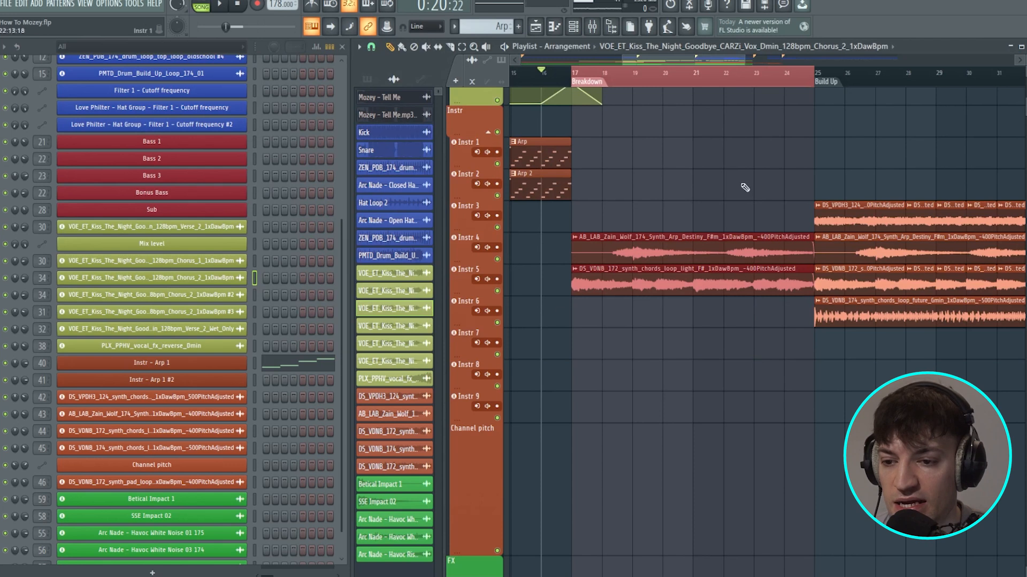
- Bring up Splice again, check the recently added samples in the library, and return to FL Studio
{"action": "left_click", "coordinate": [309, 576]}
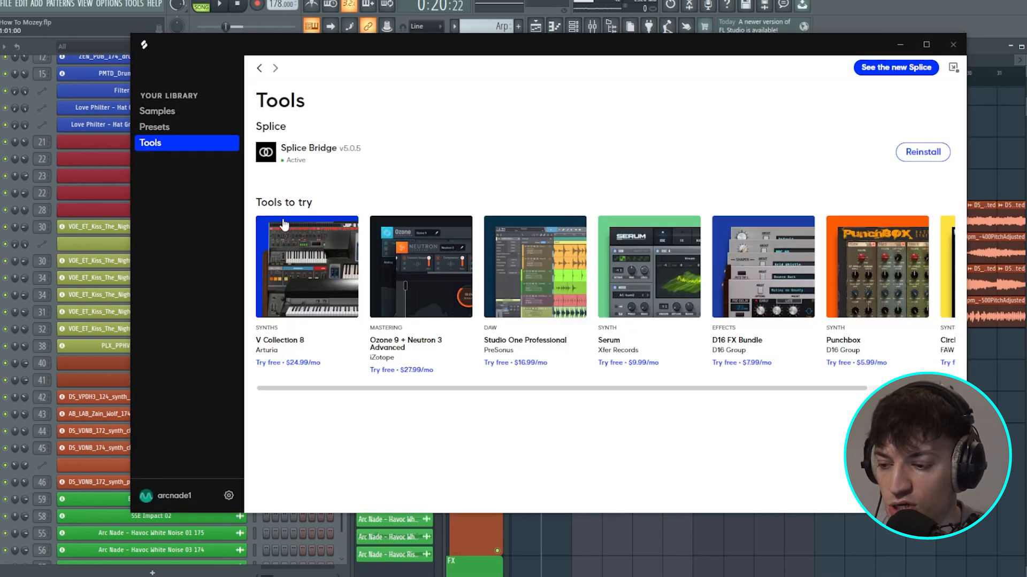
{"action": "left_click", "coordinate": [188, 126]}
{"action": "left_click", "coordinate": [179, 109]}
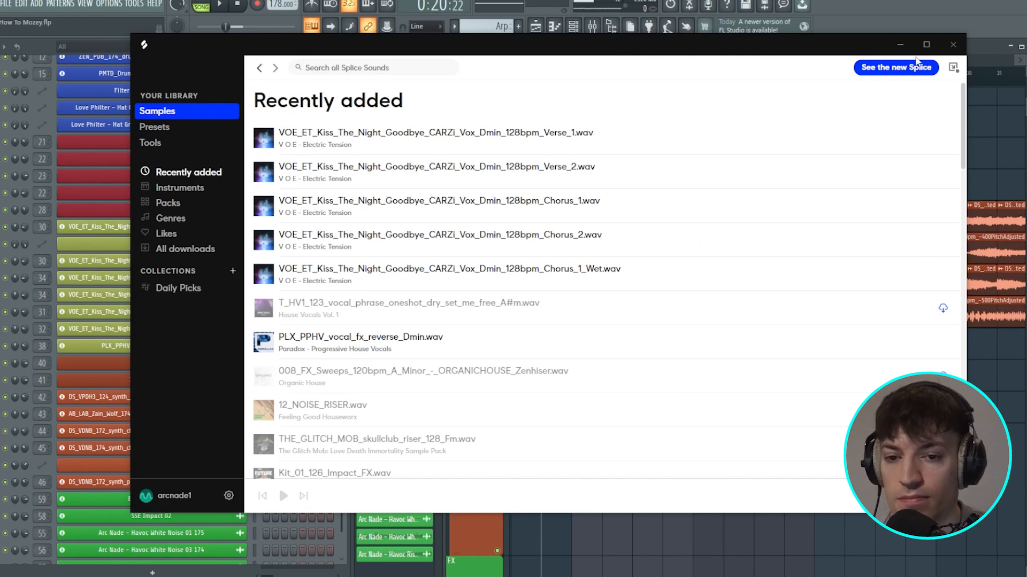
{"action": "left_click", "coordinate": [900, 46]}
- Examine the Breakdown's synth loops alongside the Build Up clips, with the playhead at the Breakdown marker
{"action": "scroll", "coordinate": [601, 80], "scroll_direction": "down", "scroll_amount": 1}
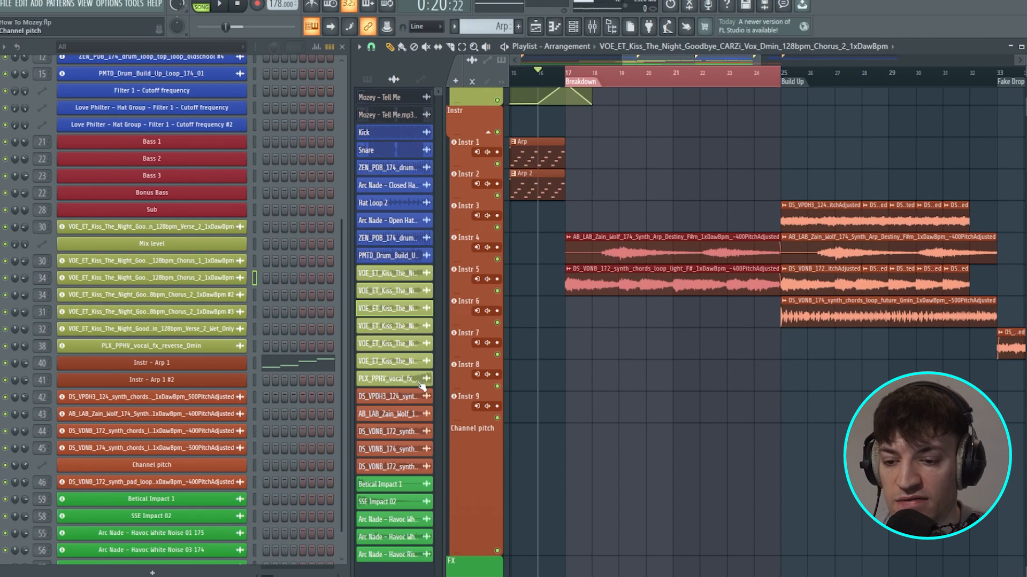
{"action": "scroll", "coordinate": [735, 123], "scroll_direction": "up", "scroll_amount": 2}
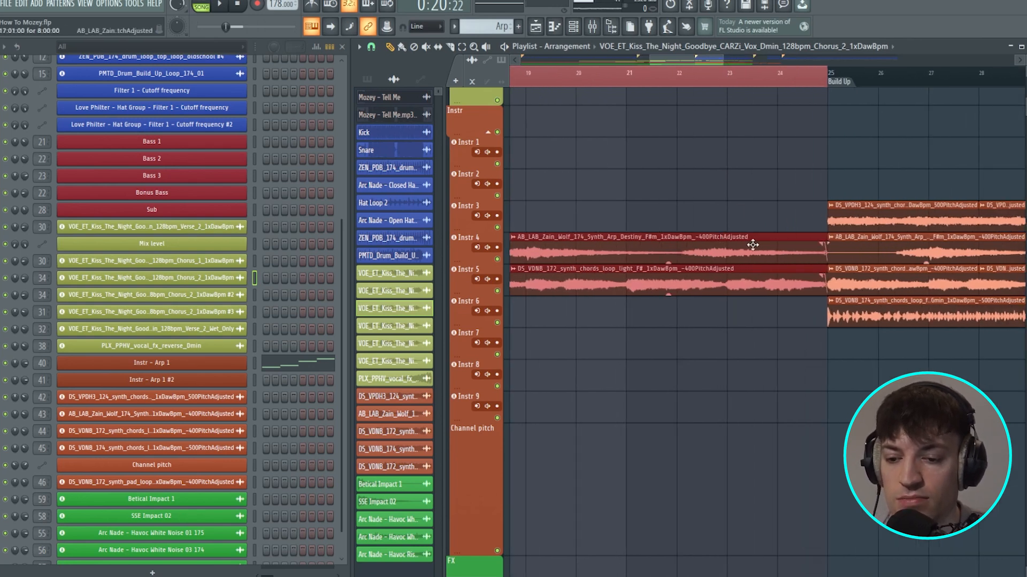
{"action": "scroll", "coordinate": [599, 79], "scroll_direction": "down", "scroll_amount": 3}
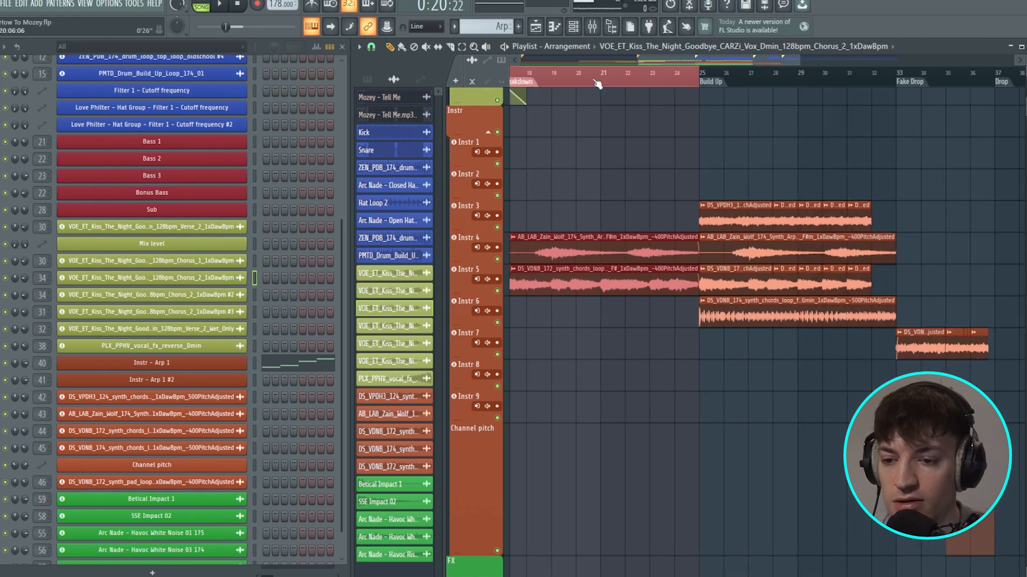
{"action": "left_click", "coordinate": [533, 77]}
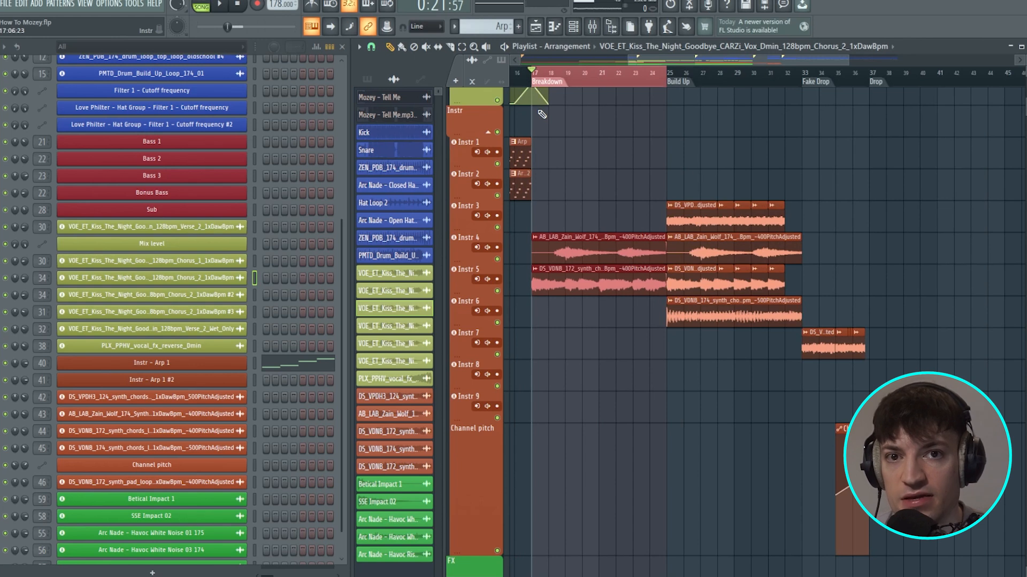
{"action": "scroll", "coordinate": [549, 81], "scroll_direction": "up", "scroll_amount": 3}
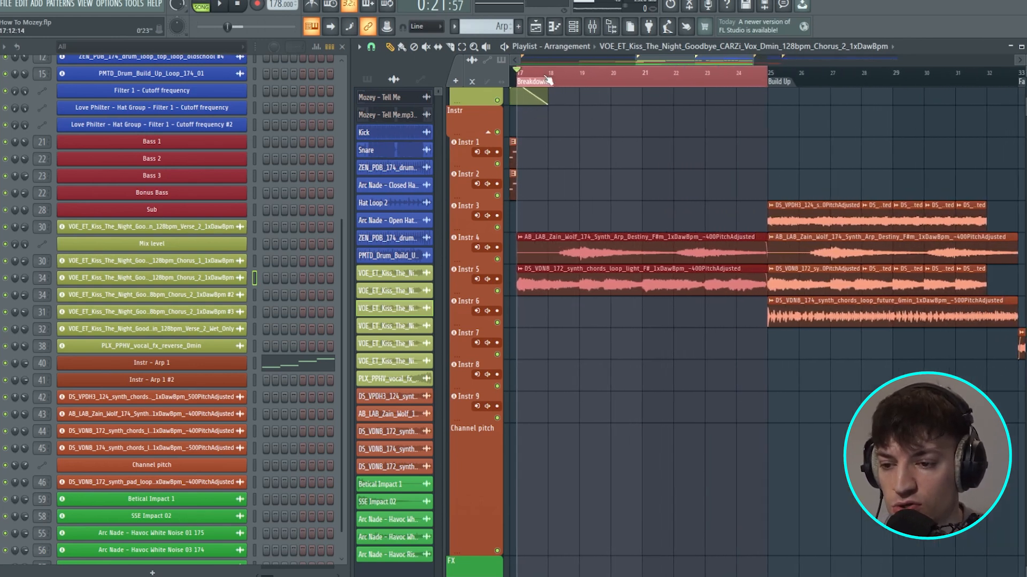
{"action": "left_click_drag", "start_coordinate": [694, 58], "coordinate": [688, 60]}
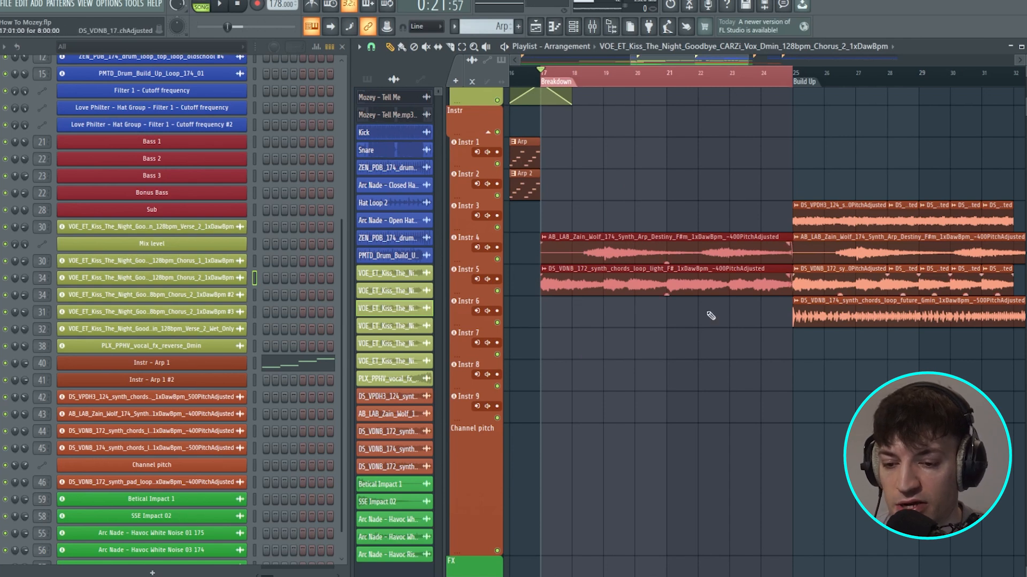
- Look over the reverse vocal FX, Mix level automation and arp clips leading into the Breakdown's synth loops
{"action": "scroll", "coordinate": [647, 213], "scroll_direction": "up", "scroll_amount": 3}
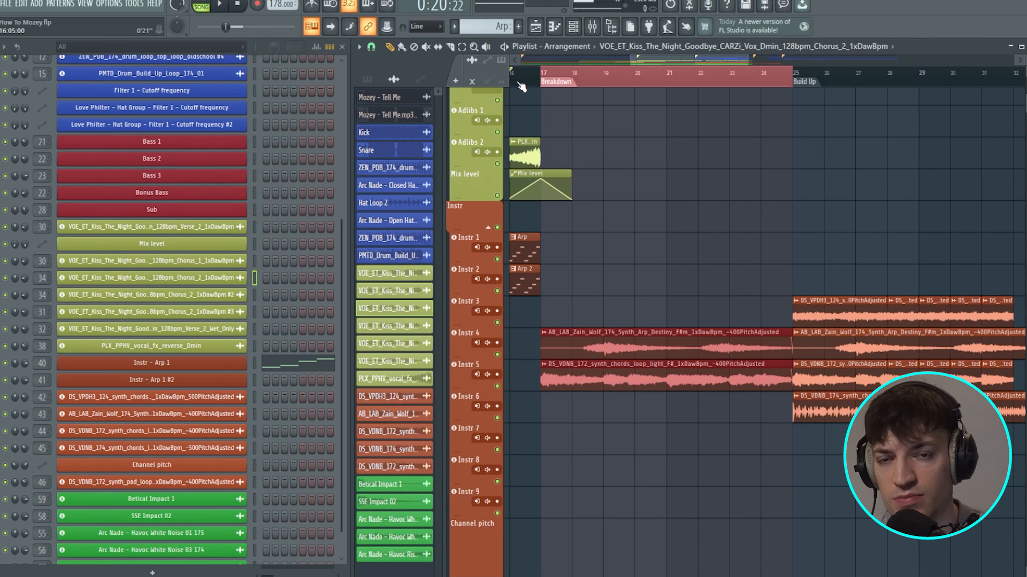
{"action": "left_click_drag", "start_coordinate": [632, 60], "coordinate": [620, 86]}
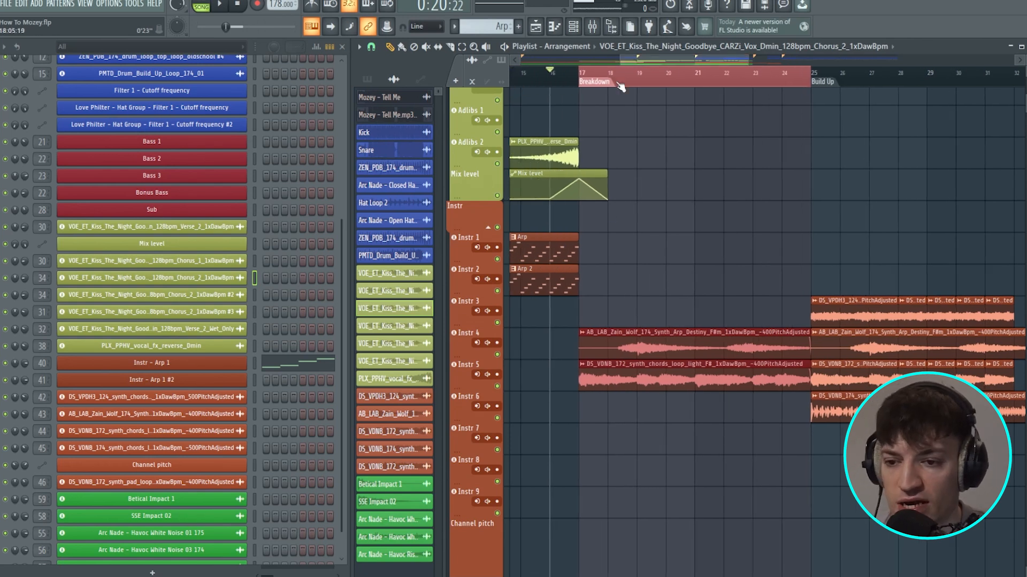
{"action": "left_click", "coordinate": [533, 80]}
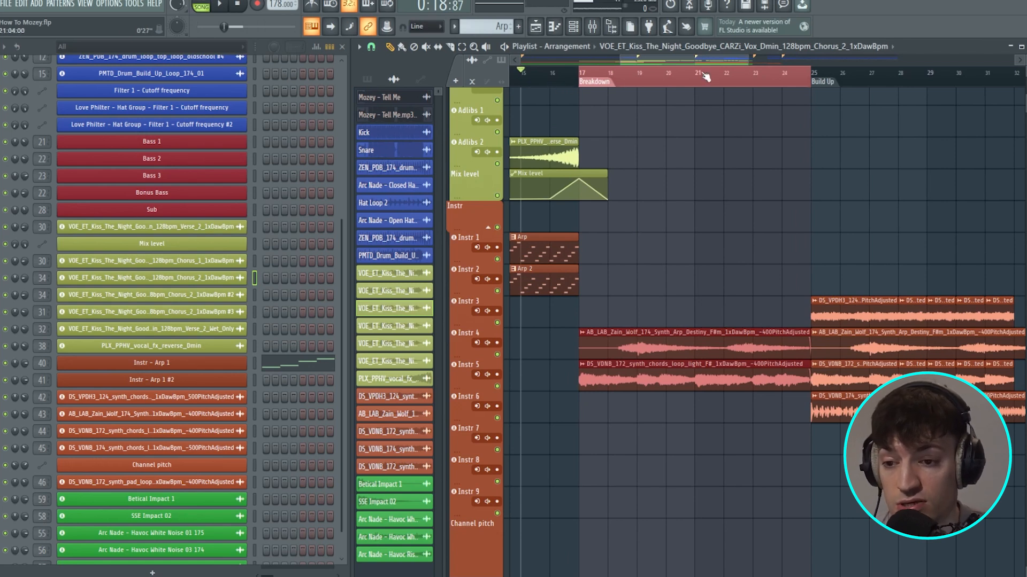
{"action": "scroll", "coordinate": [649, 321], "scroll_direction": "down", "scroll_amount": 3}
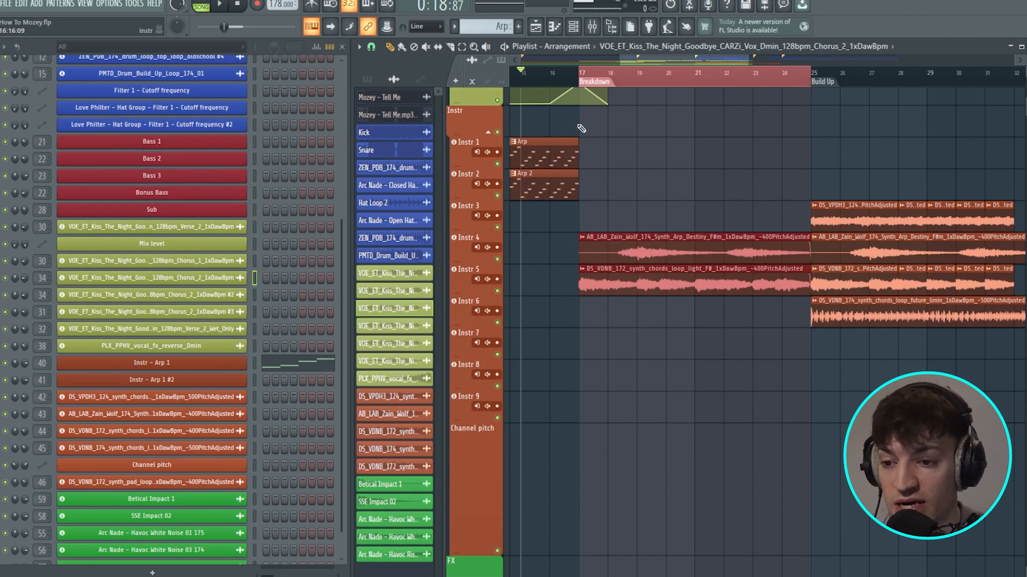
{"action": "scroll", "coordinate": [594, 136], "scroll_direction": "right", "scroll_amount": 1}
{"action": "left_click", "coordinate": [572, 78]}
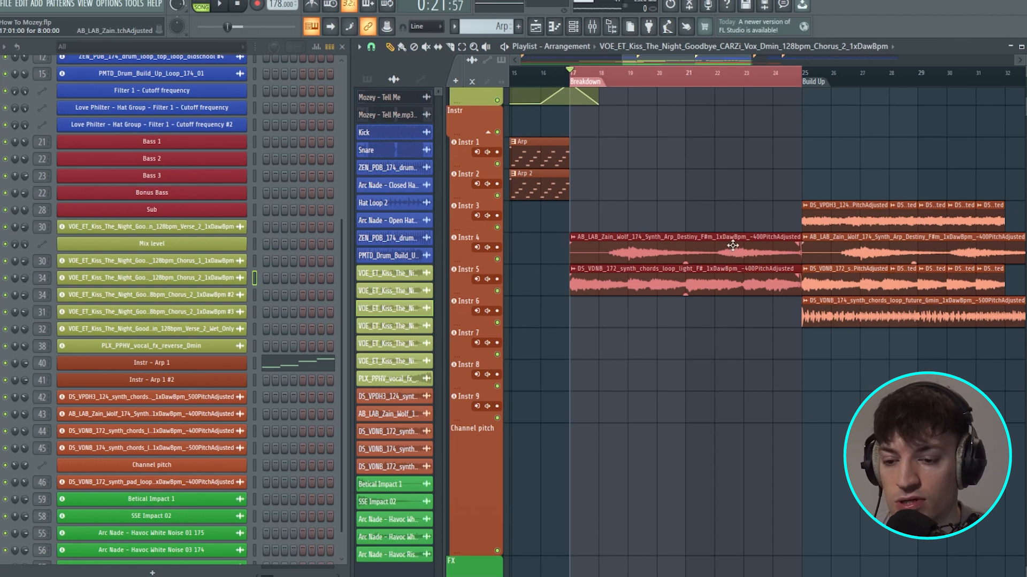
- Play the arrangement from bar 15 into the Breakdown to hear its synth loops, and stop playback
{"action": "left_click", "coordinate": [514, 81]}
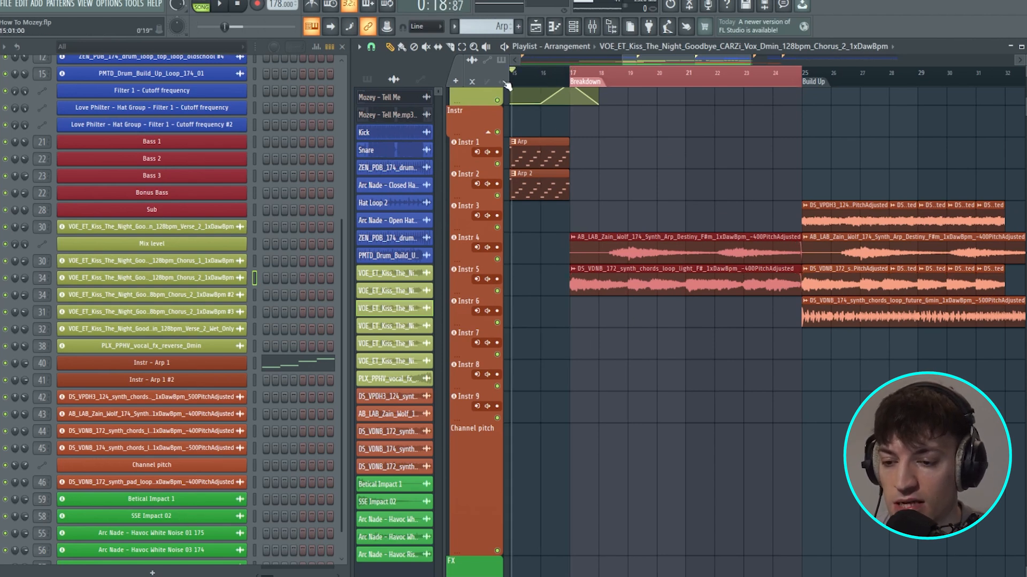
{"action": "left_click", "coordinate": [594, 28]}
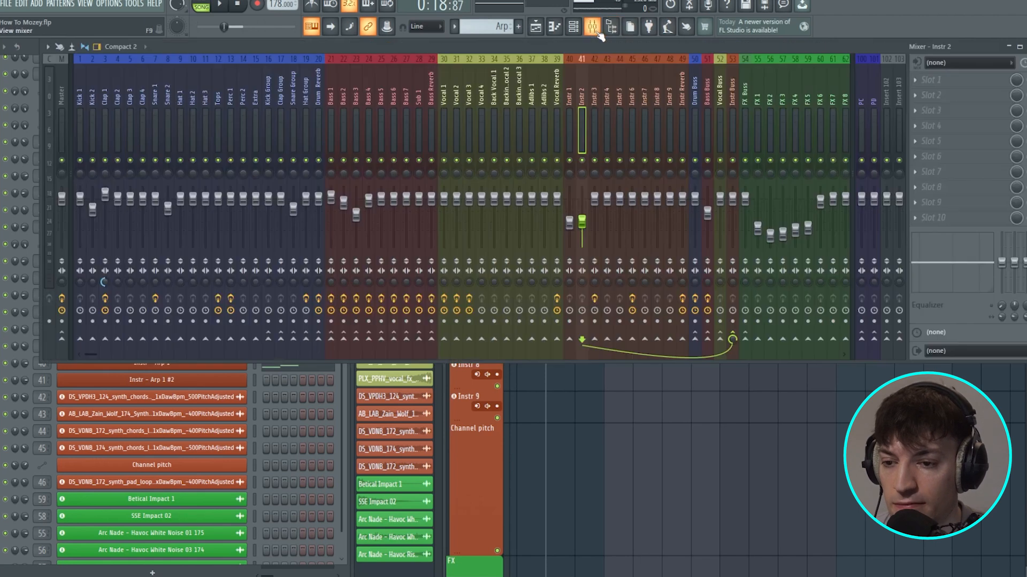
{"action": "key", "text": "space"}
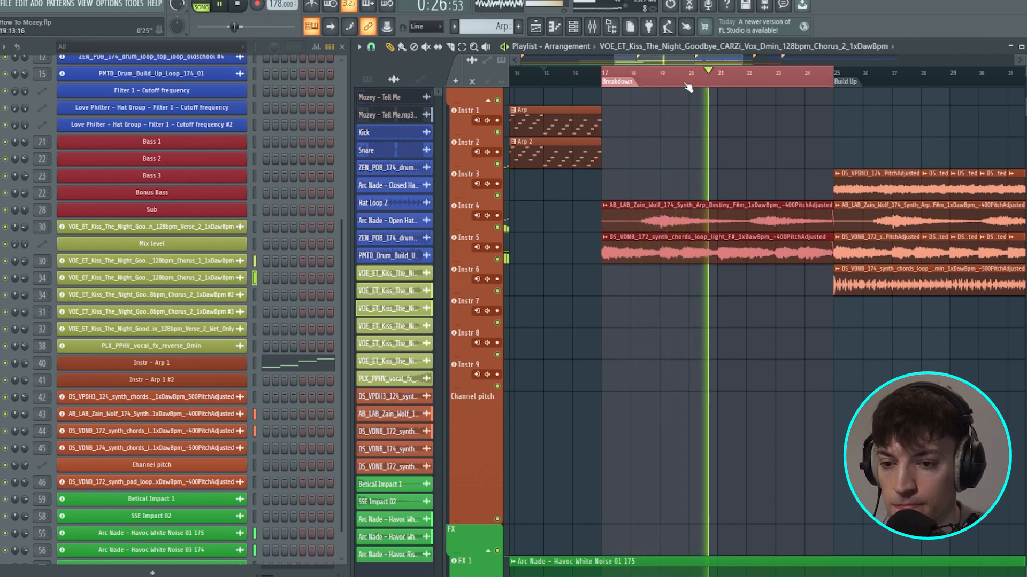
{"action": "left_click", "coordinate": [698, 48]}
{"action": "left_click", "coordinate": [696, 58]}
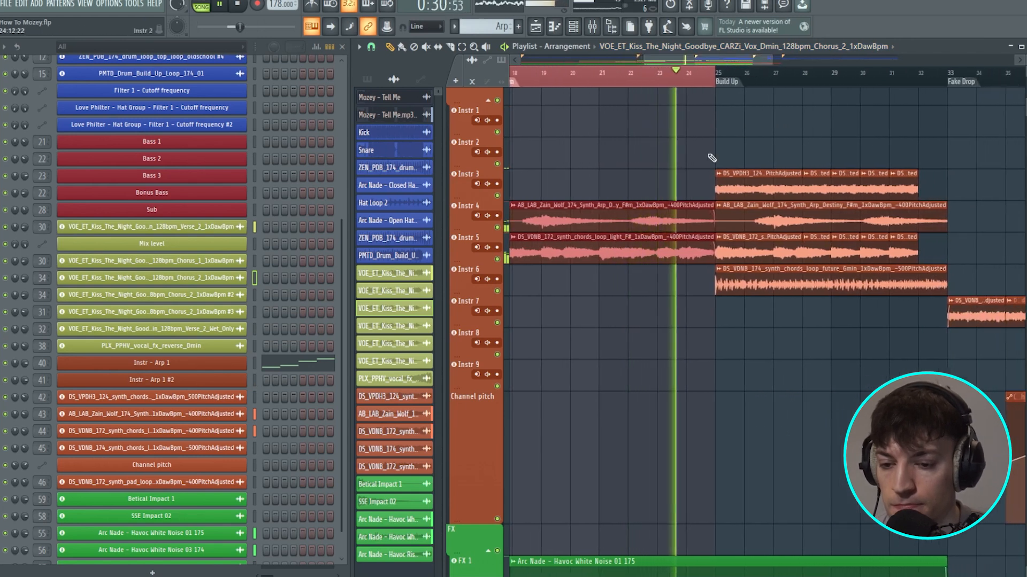
{"action": "key", "text": "space"}
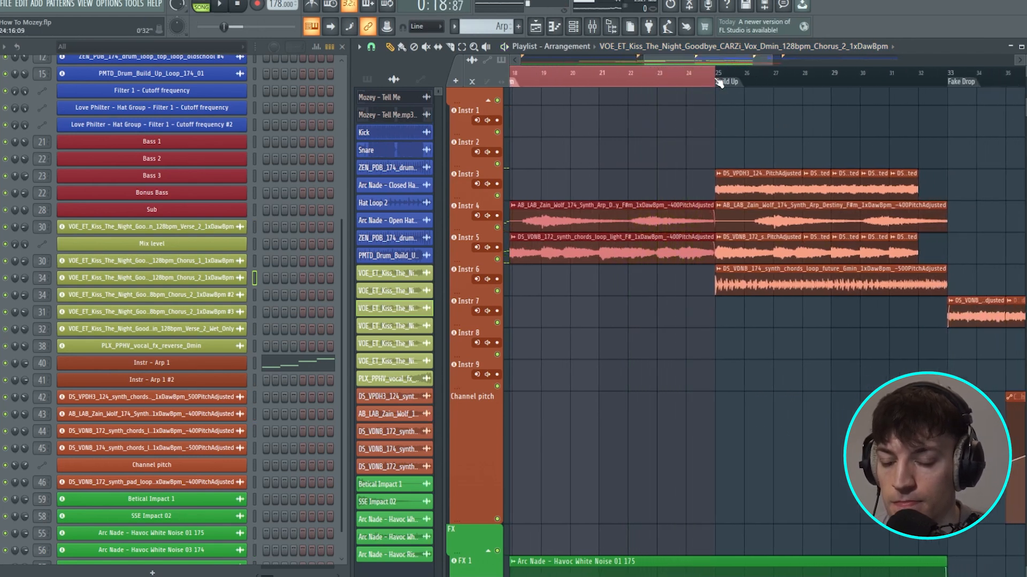
- Select the time range from the Build Up marker to the Fake Drop marker, and clear the clip selection
{"action": "right_click", "coordinate": [705, 80]}
{"action": "left_click_drag", "start_coordinate": [740, 58], "coordinate": [753, 58]}
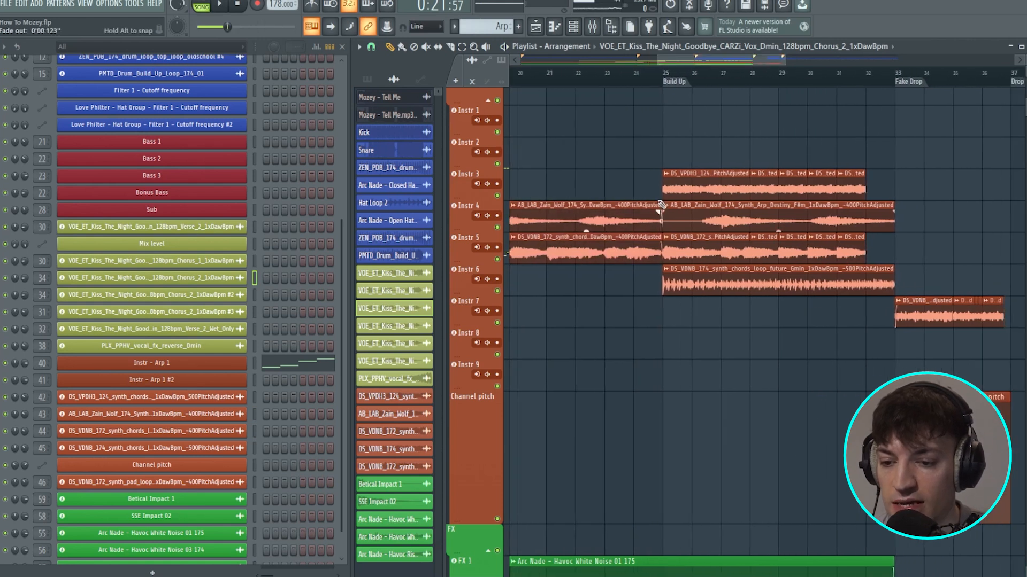
{"action": "left_click_drag", "start_coordinate": [671, 80], "coordinate": [877, 88]}
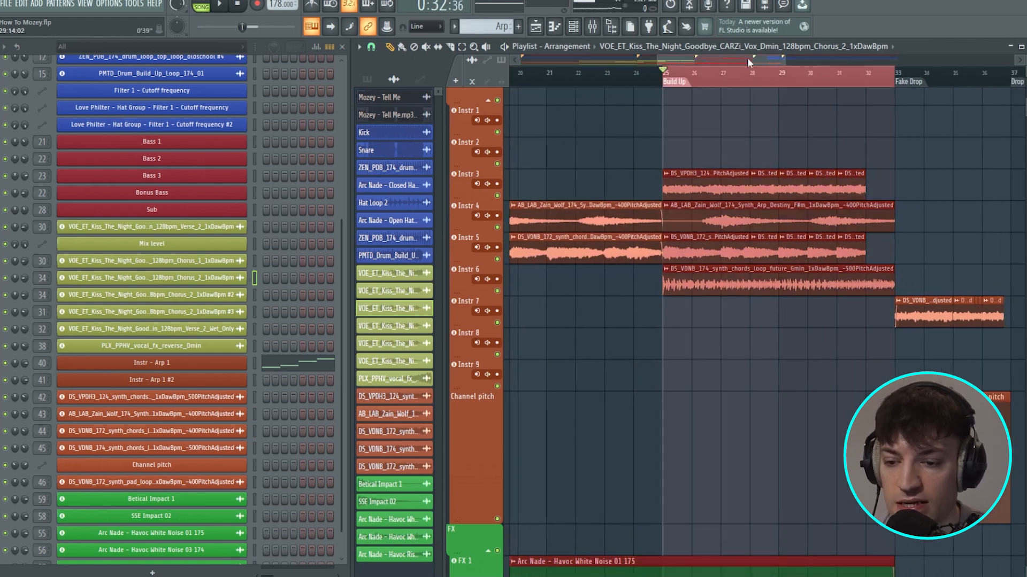
{"action": "left_click_drag", "start_coordinate": [748, 58], "coordinate": [734, 58]}
{"action": "left_click", "coordinate": [873, 254]}
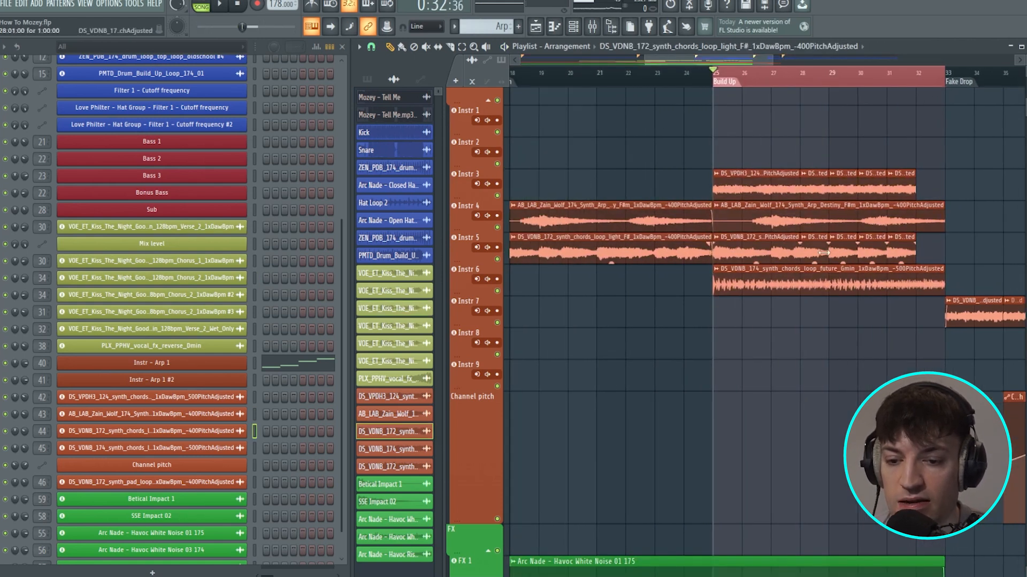
{"action": "scroll", "coordinate": [872, 88], "scroll_direction": "up", "scroll_amount": 1}
{"action": "left_click", "coordinate": [360, 51]}
{"action": "left_click", "coordinate": [401, 219]}
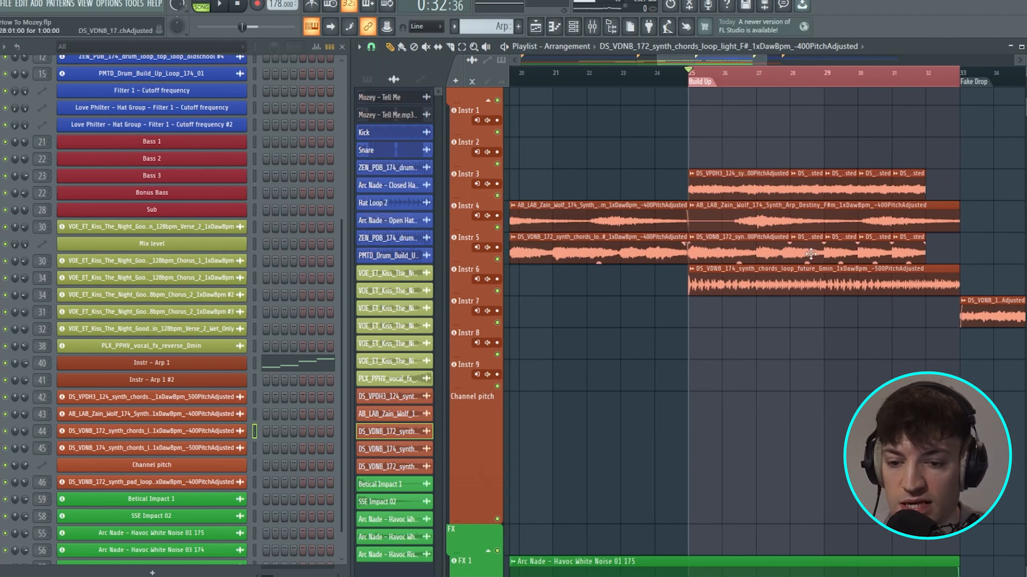
- Mark the first four bars of the Build Up, from bar 25 to 29, and clear the selection
{"action": "left_click_drag", "start_coordinate": [792, 79], "coordinate": [957, 87]}
{"action": "left_click_drag", "start_coordinate": [687, 86], "coordinate": [819, 83]}
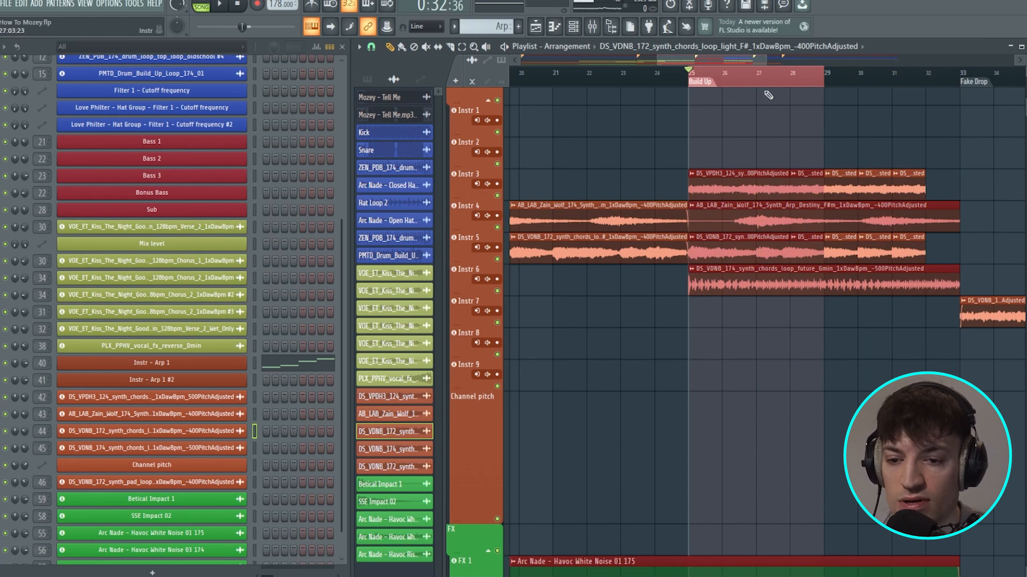
{"action": "key", "text": "ctrl+d"}
- Solo the Instr 6 track, audition its chord loop from the Build Up marker, and glance at the mixer
{"action": "left_click_drag", "start_coordinate": [752, 60], "coordinate": [765, 58]}
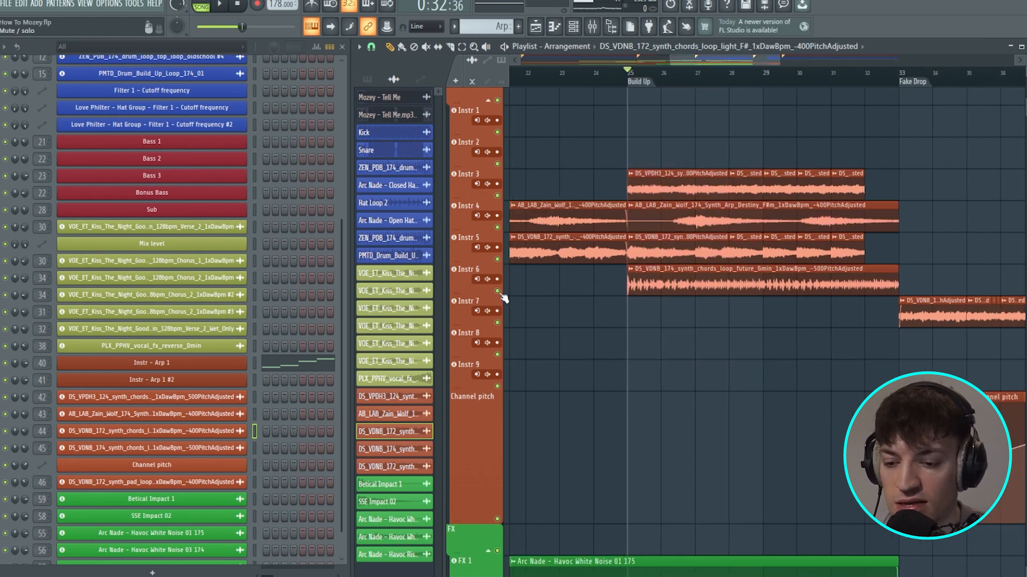
{"action": "left_click", "coordinate": [497, 292], "text": "ctrl"}
{"action": "key", "text": "space"}
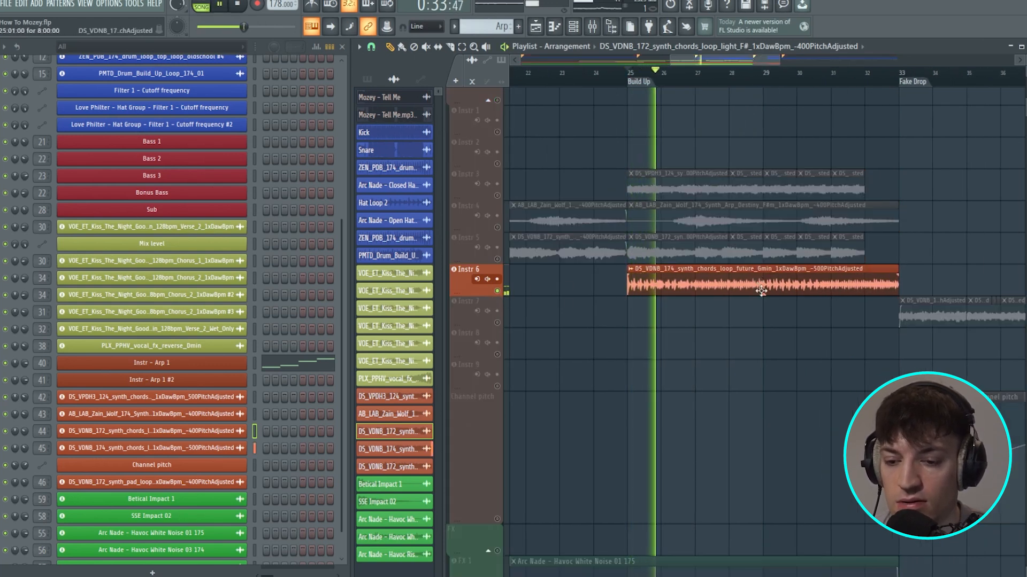
{"action": "key", "text": "space"}
{"action": "left_click", "coordinate": [591, 28]}
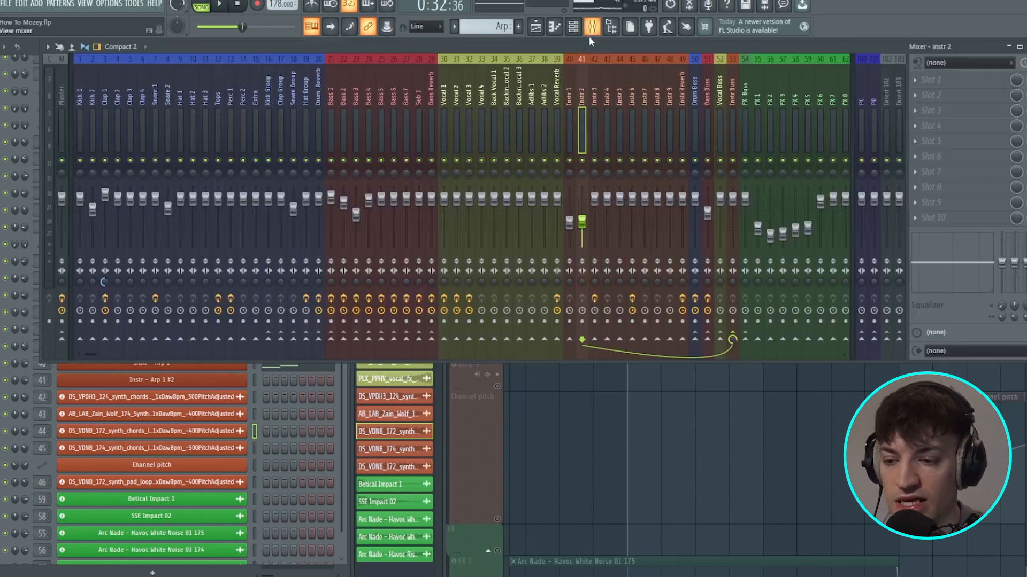
{"action": "key", "text": "Escape"}
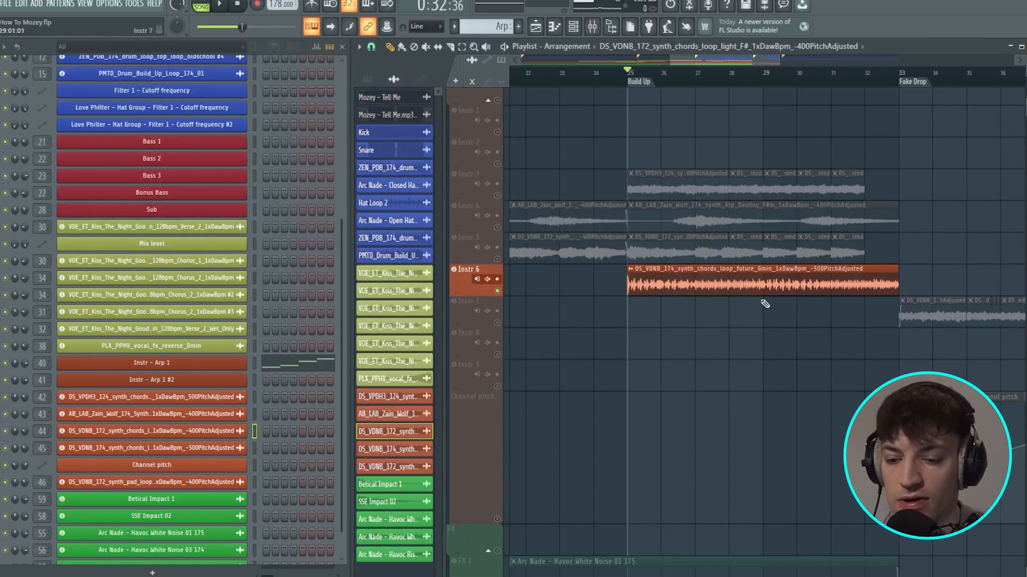
- Enable the Instr 3 track, mute Instr 6, and audition the Instr 3 chord loop alone from the Build Up marker
{"action": "left_click", "coordinate": [497, 196]}
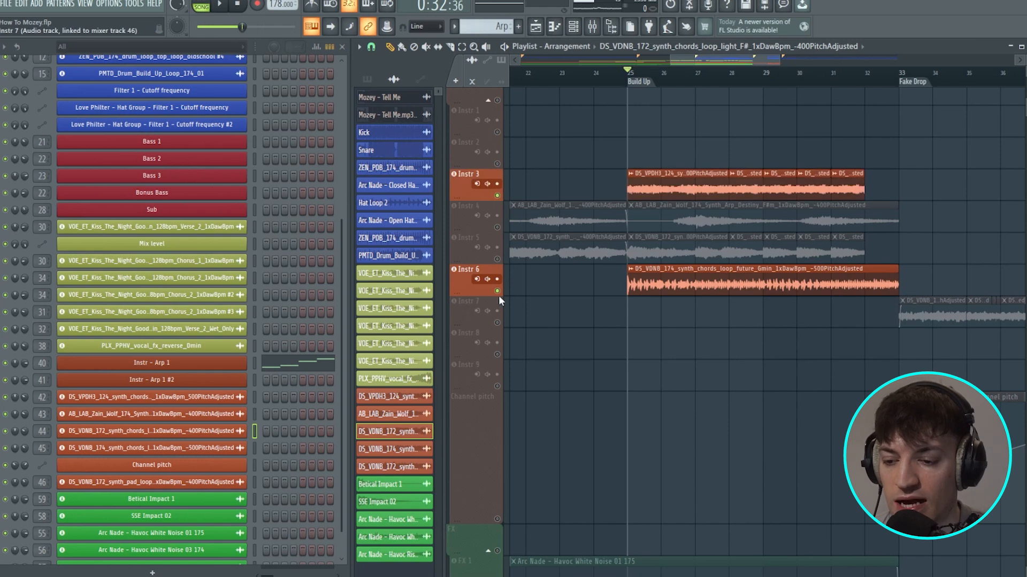
{"action": "left_click", "coordinate": [498, 290]}
{"action": "left_click", "coordinate": [498, 259]}
{"action": "left_click", "coordinate": [497, 260]}
{"action": "key", "text": "space"}
{"action": "left_click", "coordinate": [498, 259]}
{"action": "left_click", "coordinate": [498, 259]}
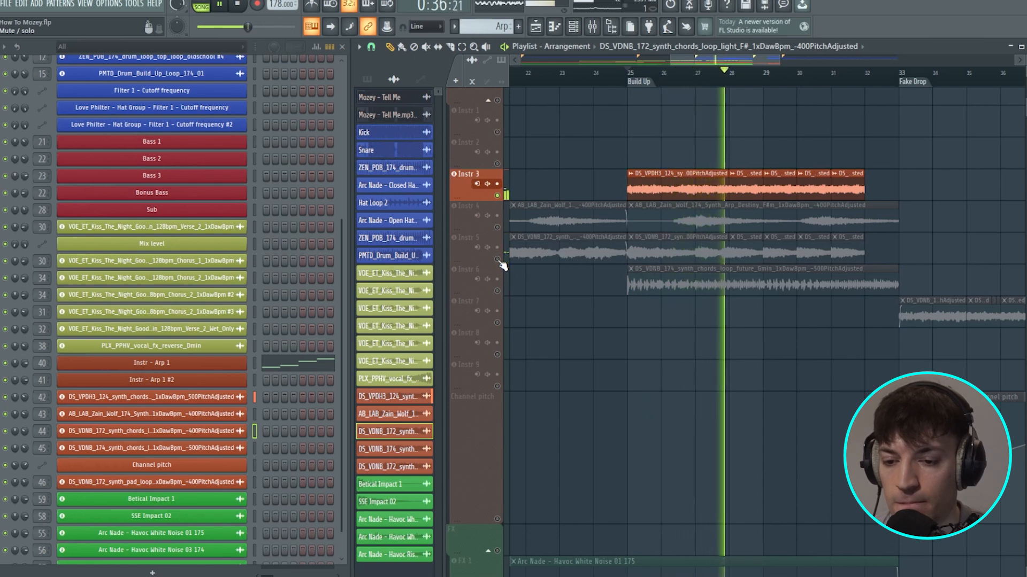
{"action": "key", "text": "space"}
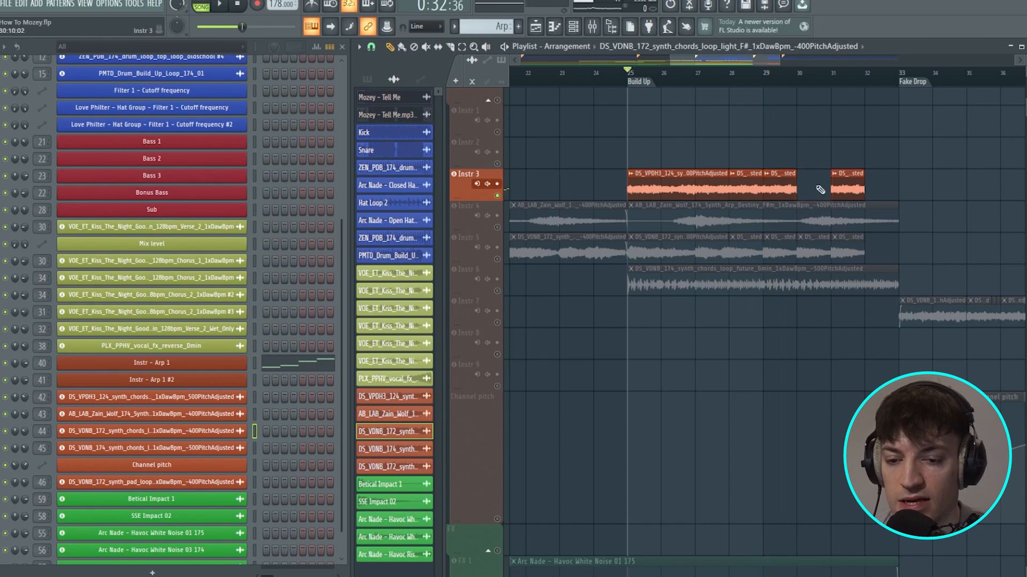
- Enable the Instr 5 track alongside Instr 3 and audition both loops together from the Build Up marker
{"action": "left_click", "coordinate": [498, 260]}
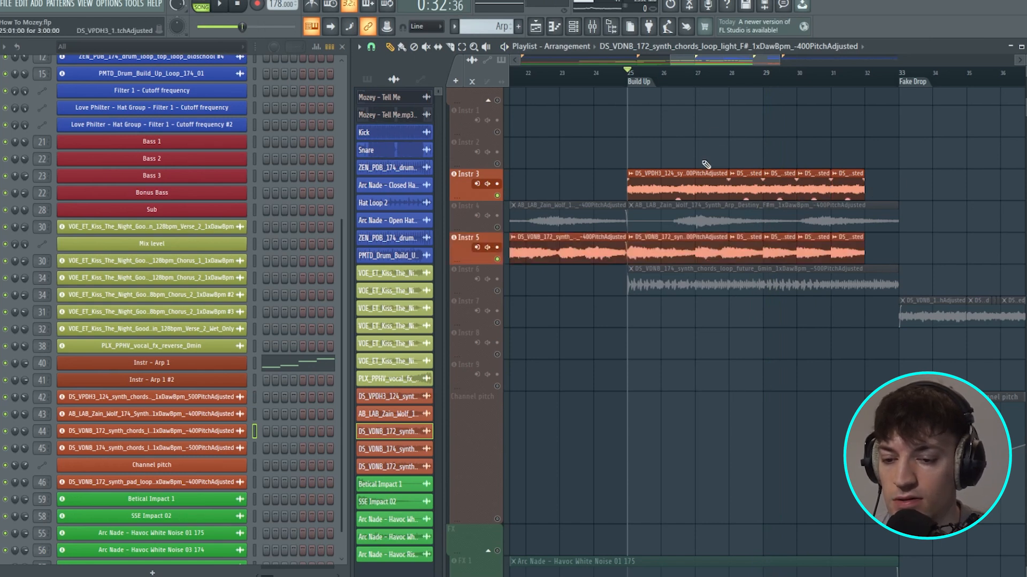
{"action": "key", "text": "space"}
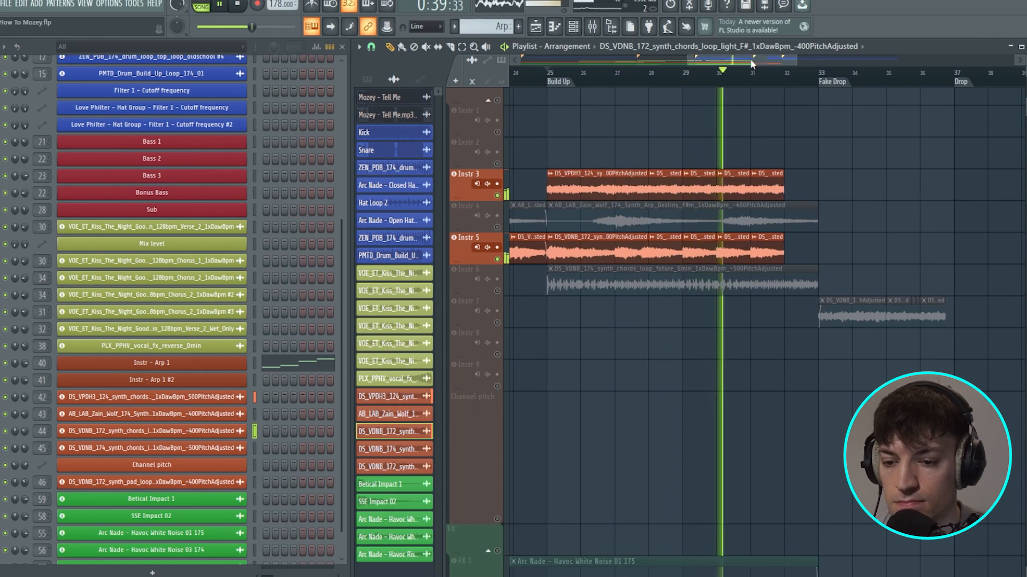
{"action": "key", "text": "space"}
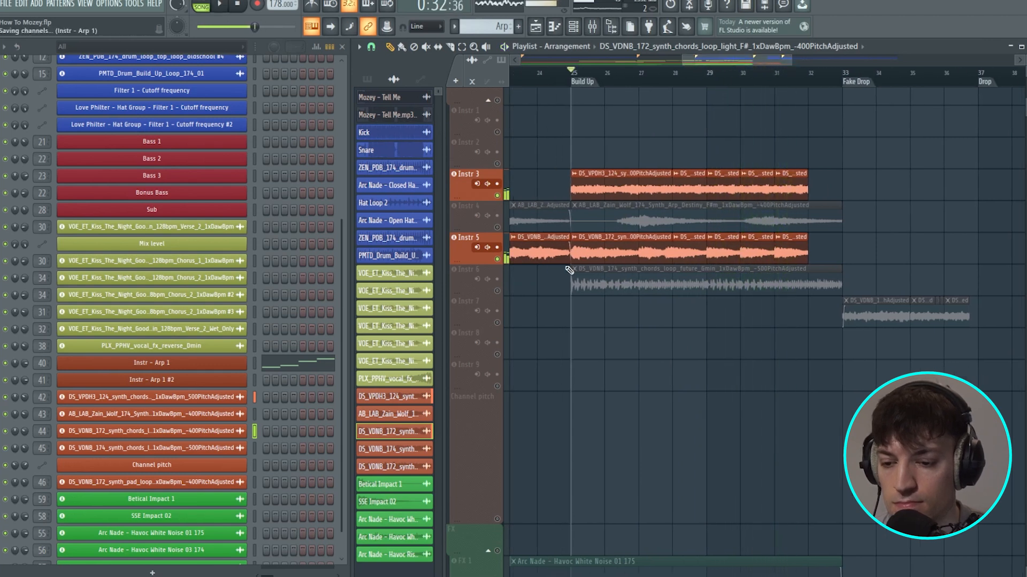
- Enable the Instr 6 and Instr 4 tracks, and select the Breakdown time range from bar 17 to 25
{"action": "left_click", "coordinate": [498, 291]}
{"action": "left_click", "coordinate": [498, 228]}
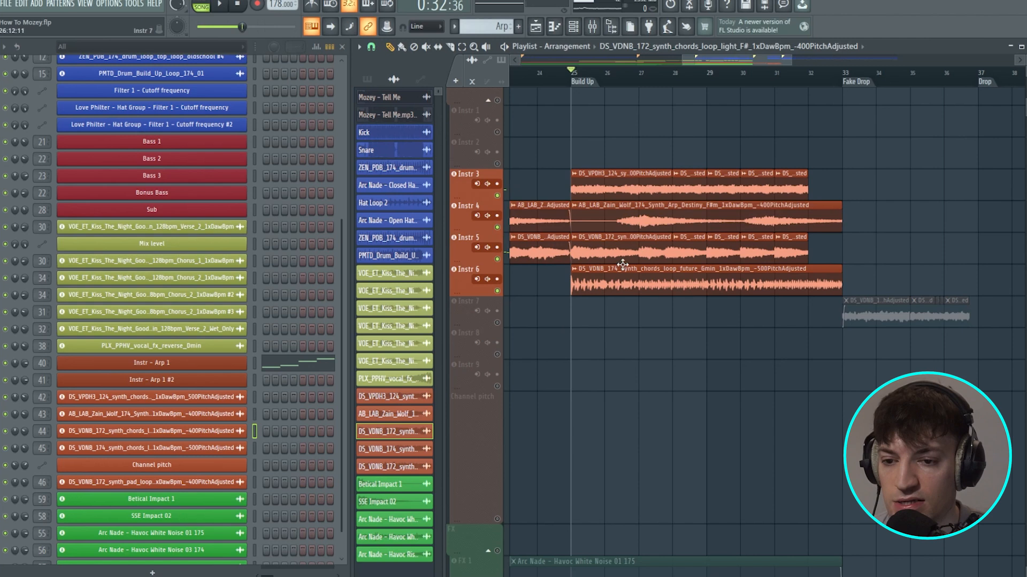
{"action": "left_click_drag", "start_coordinate": [688, 66], "coordinate": [530, 84]}
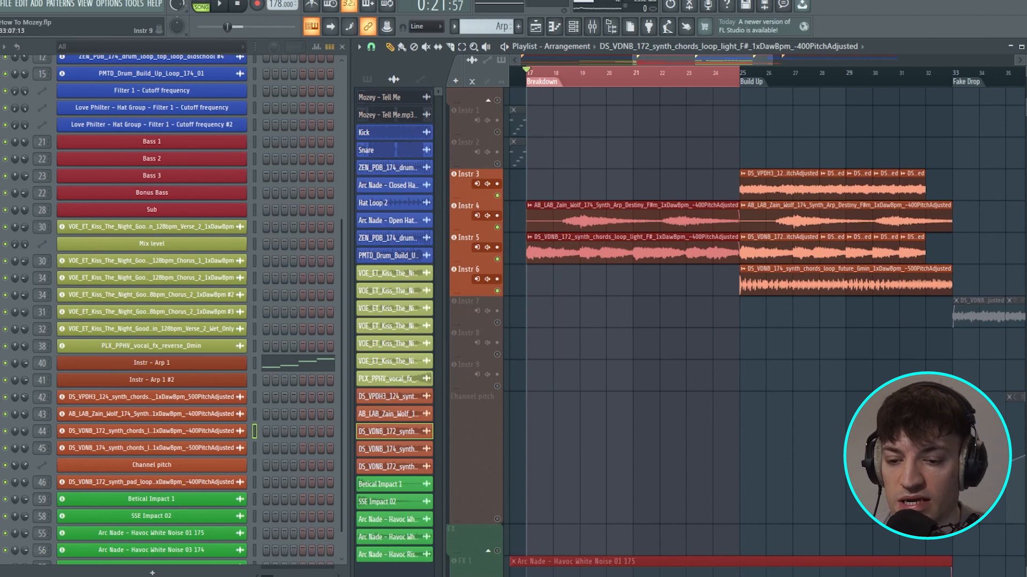
- Enable the Vocal 1 and Vocal 2 tracks, and examine their clips across the Breakdown and Build Up
{"action": "scroll", "coordinate": [555, 330], "scroll_direction": "down", "scroll_amount": 6}
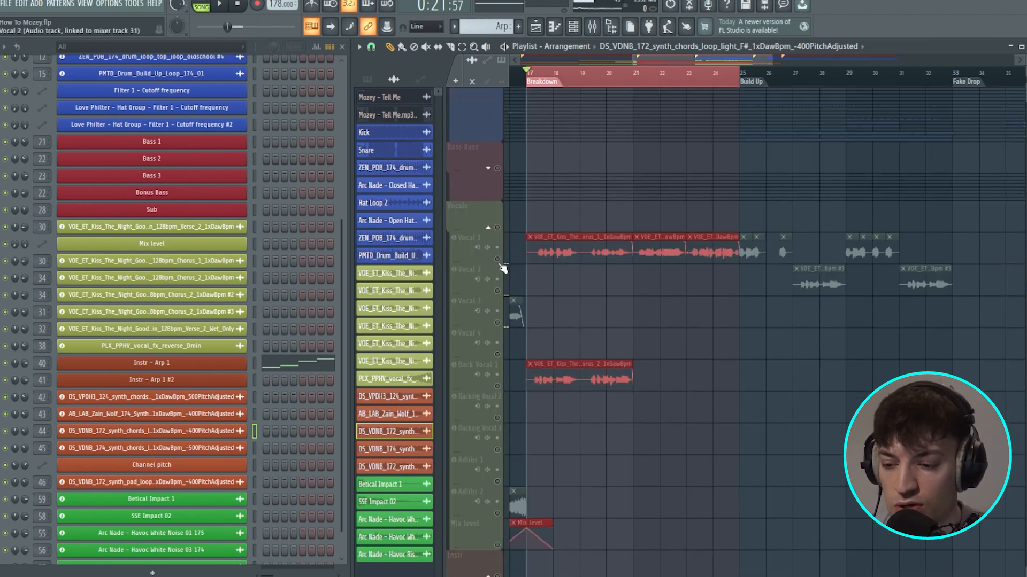
{"action": "left_click", "coordinate": [498, 260]}
{"action": "left_click", "coordinate": [497, 291]}
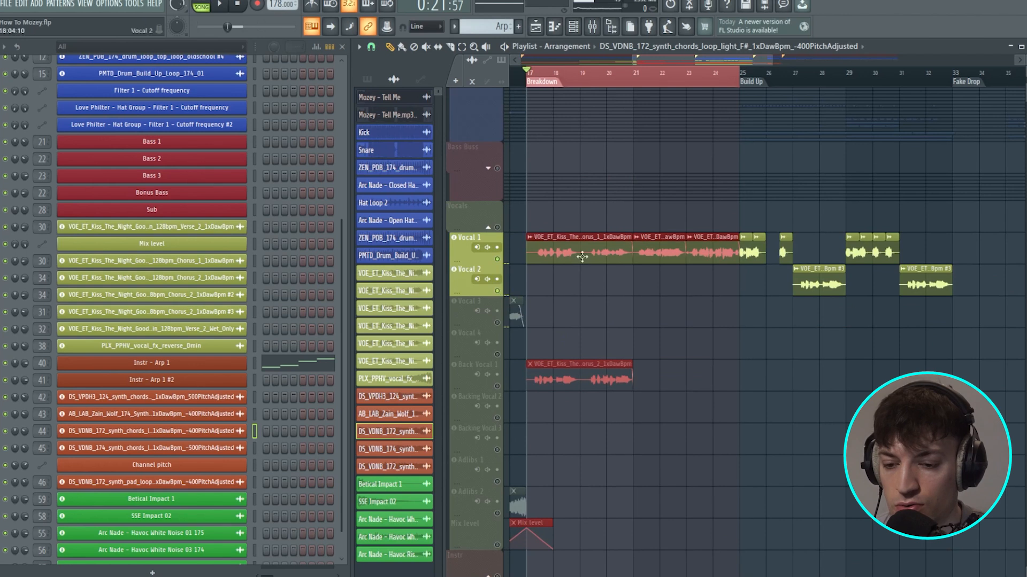
{"action": "scroll", "coordinate": [743, 63], "scroll_direction": "up", "scroll_amount": 5}
{"action": "scroll", "coordinate": [663, 61], "scroll_direction": "down", "scroll_amount": 4}
{"action": "scroll", "coordinate": [665, 58], "scroll_direction": "down", "scroll_amount": 2}
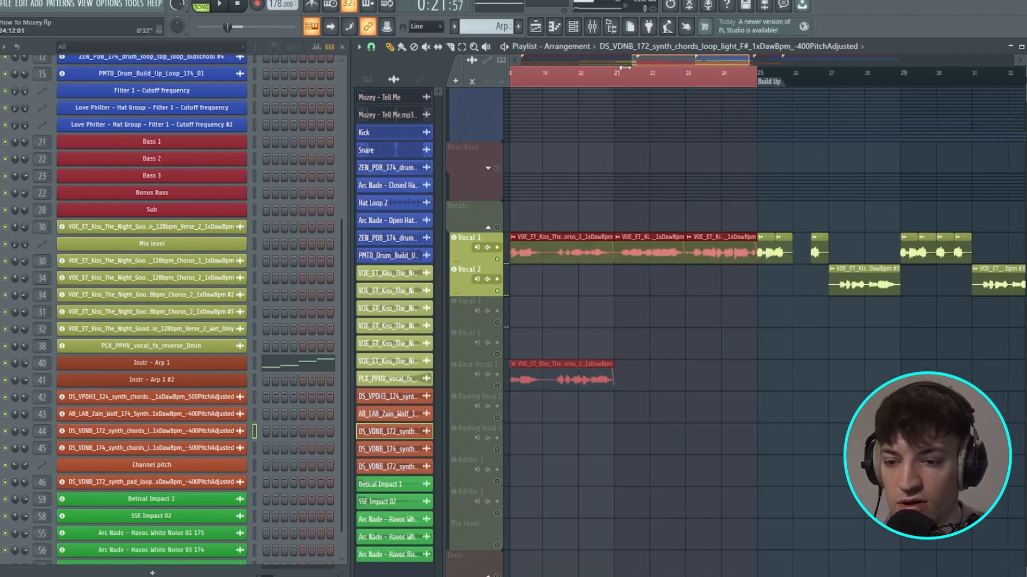
- Mark bars 27 to 29 around the first Vocal 2 clip, and the whole range from Build Up to Fake Drop
{"action": "left_click_drag", "start_coordinate": [886, 75], "coordinate": [938, 77]}
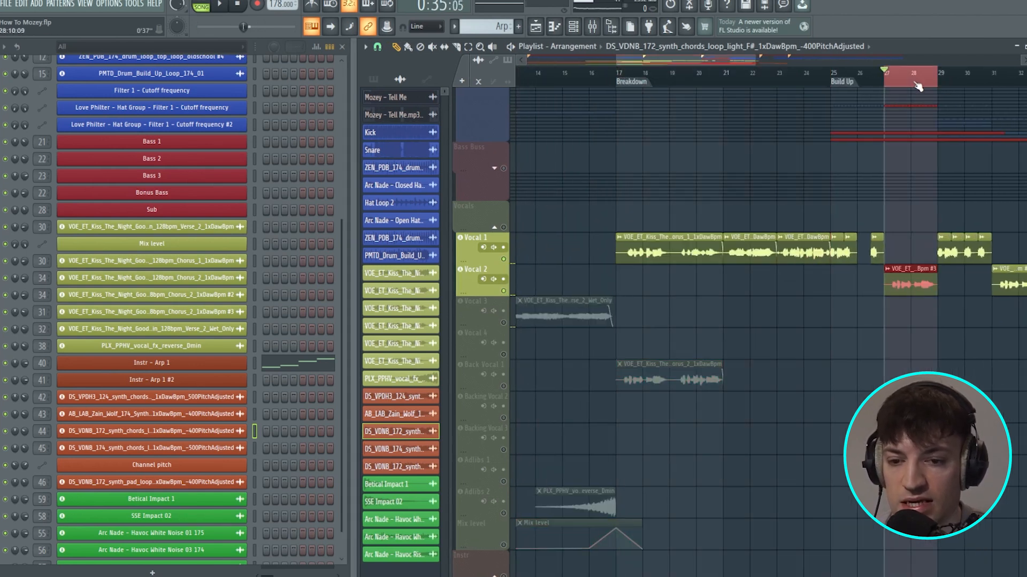
{"action": "left_click_drag", "start_coordinate": [735, 63], "coordinate": [931, 85]}
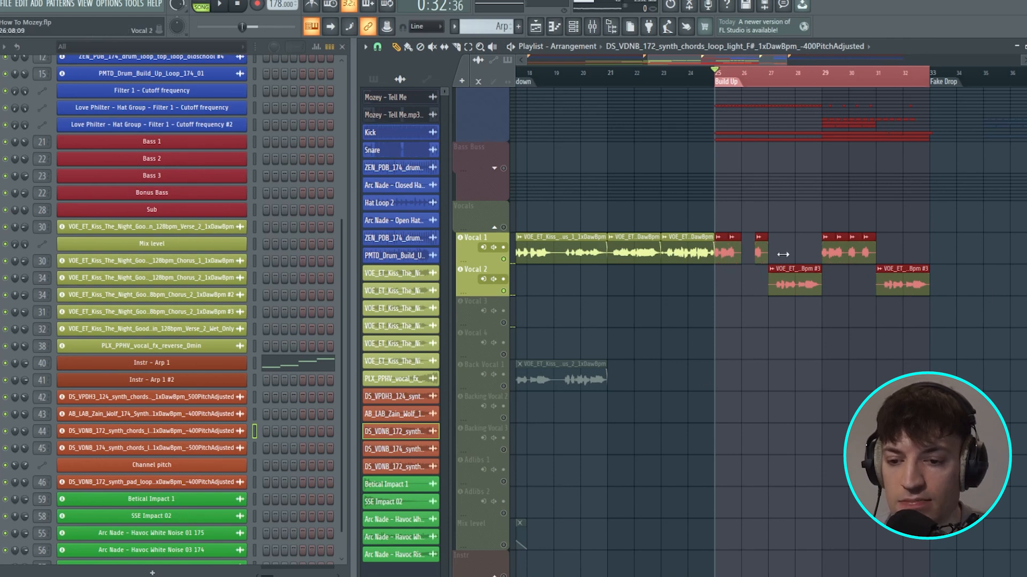
- Enable all tracks except Reference Track and Reference Drums, expand the Drum Buss group, and clear the time selection
{"action": "scroll", "coordinate": [522, 213], "scroll_direction": "up", "scroll_amount": 5}
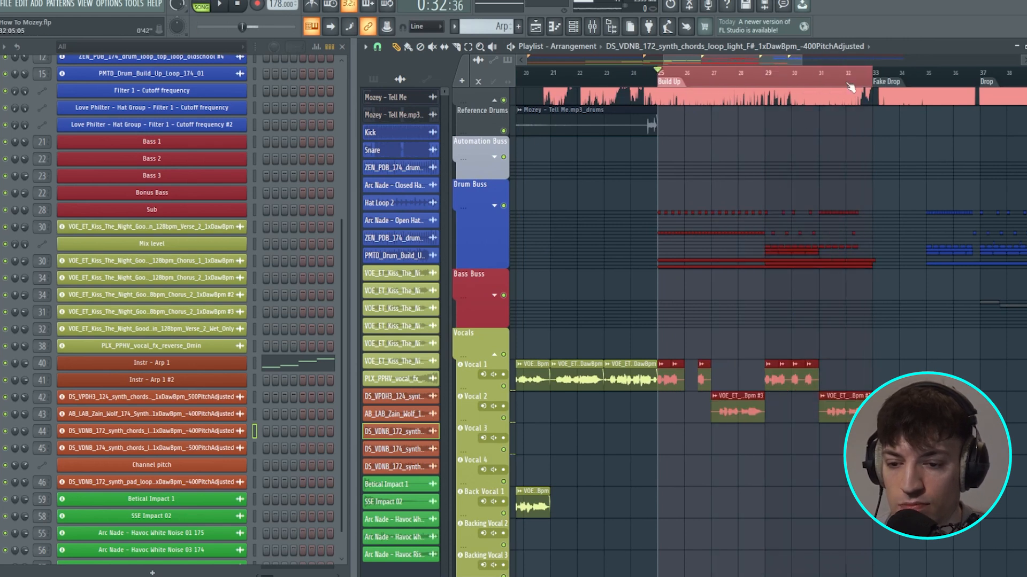
{"action": "scroll", "coordinate": [840, 94], "scroll_direction": "up", "scroll_amount": 3}
{"action": "left_click", "coordinate": [495, 206]}
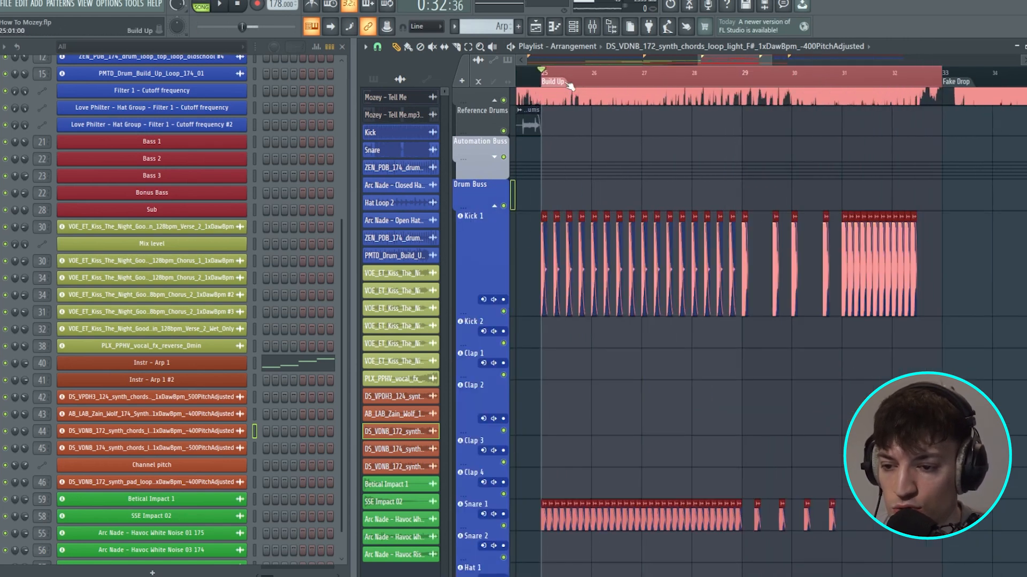
{"action": "left_click", "coordinate": [570, 75], "text": "ctrl"}
{"action": "left_click", "coordinate": [592, 26]}
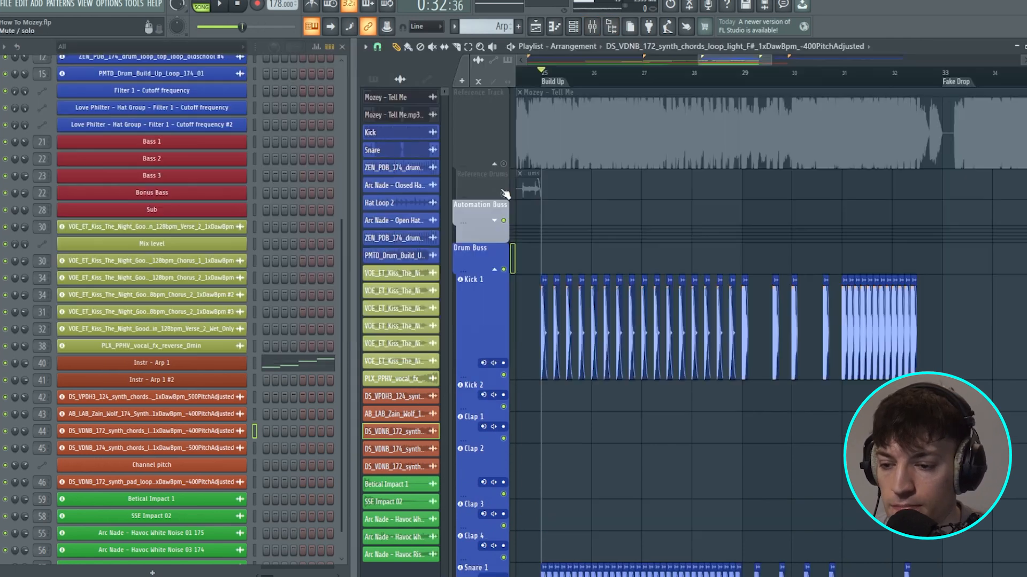
- Play the full Build Up from bar 25 while examining its kick, snare, hat and build-up loop clips, and stop playback
{"action": "scroll", "coordinate": [670, 268], "scroll_direction": "down", "scroll_amount": 5}
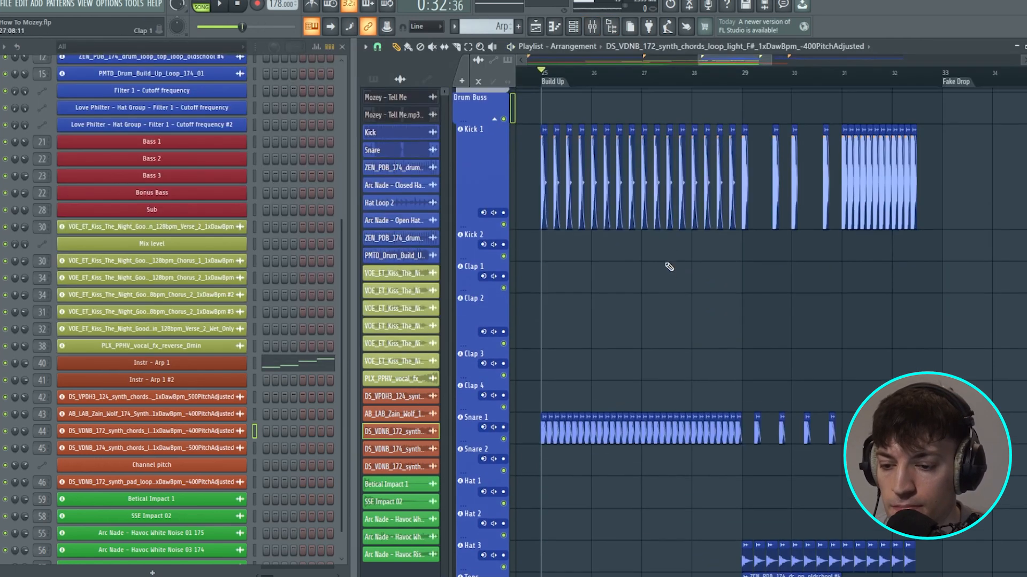
{"action": "key", "text": "space"}
{"action": "scroll", "coordinate": [593, 84], "scroll_direction": "down", "scroll_amount": 1}
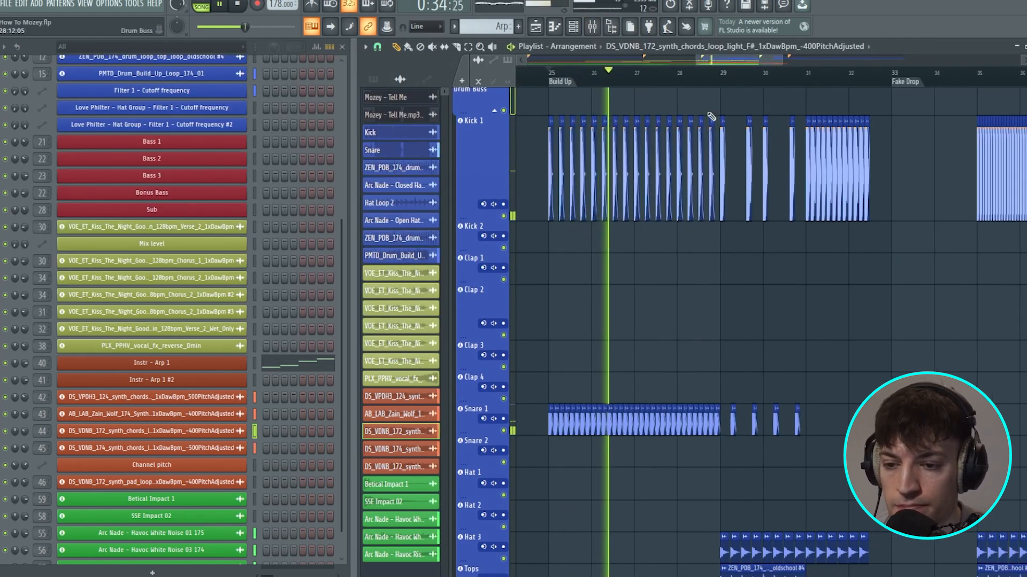
{"action": "scroll", "coordinate": [702, 87], "scroll_direction": "down", "scroll_amount": 1}
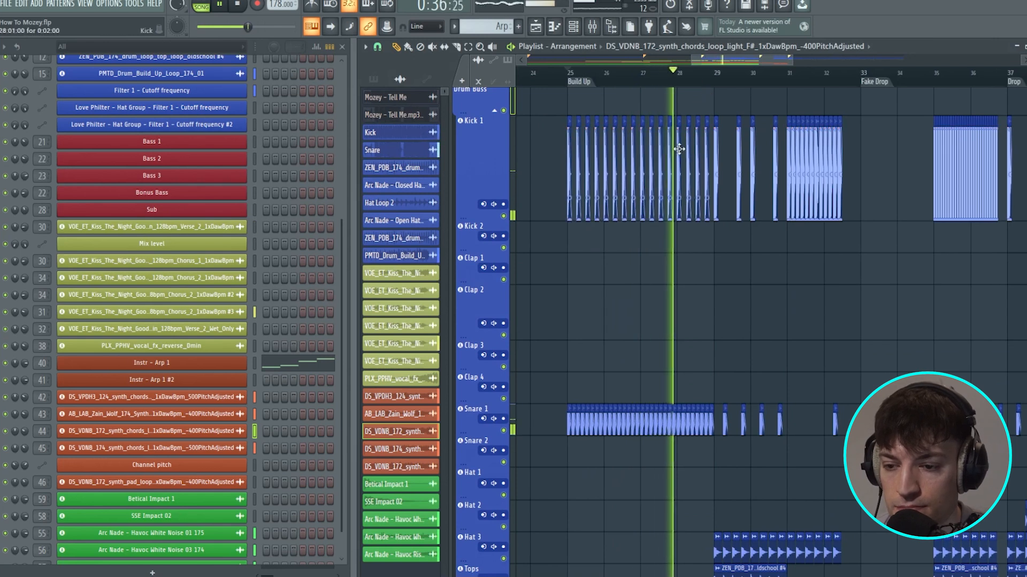
{"action": "scroll", "coordinate": [692, 167], "scroll_direction": "down", "scroll_amount": 6}
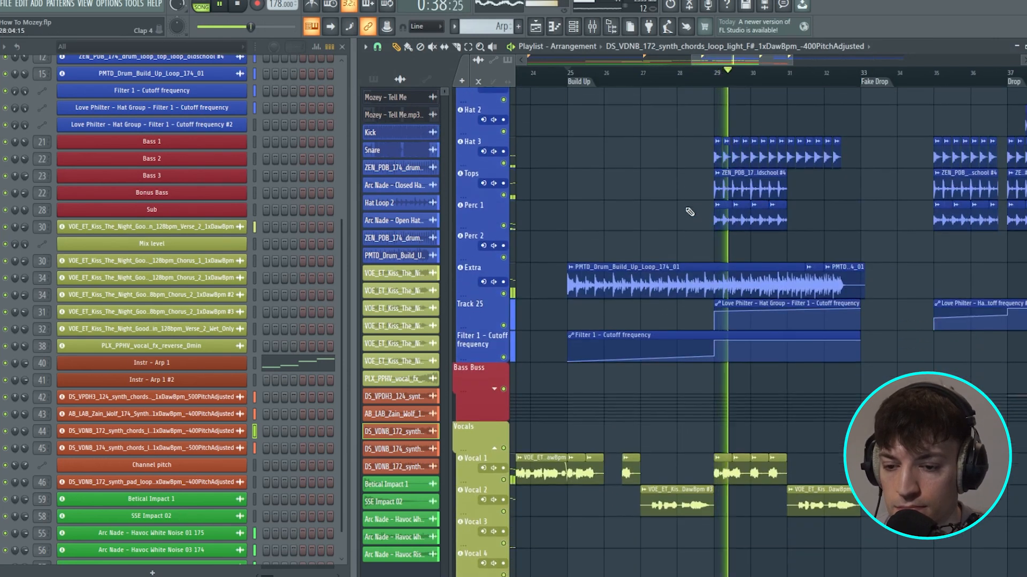
{"action": "scroll", "coordinate": [740, 244], "scroll_direction": "up", "scroll_amount": 5}
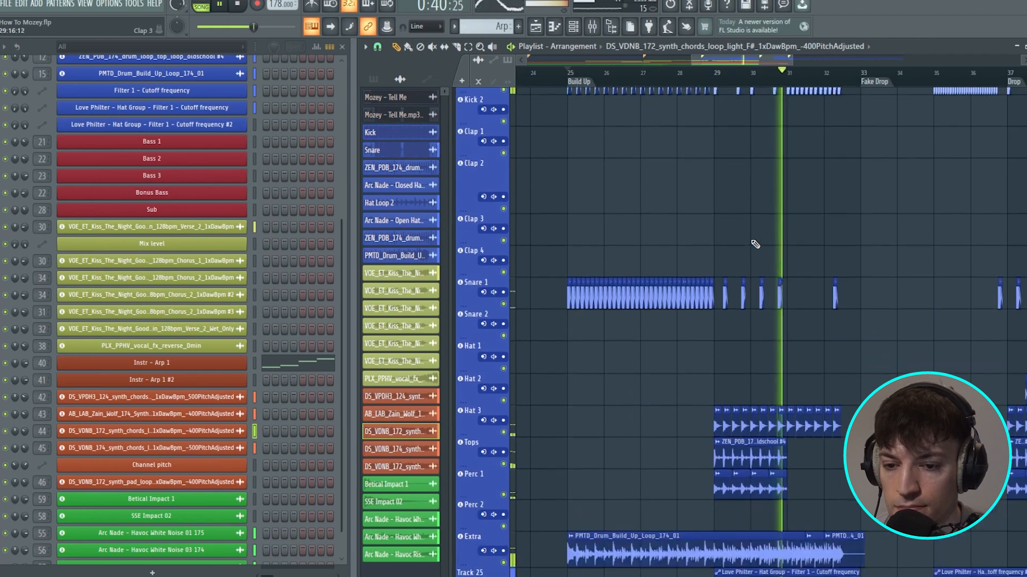
{"action": "scroll", "coordinate": [775, 250], "scroll_direction": "down", "scroll_amount": 5}
{"action": "scroll", "coordinate": [779, 256], "scroll_direction": "up", "scroll_amount": 4}
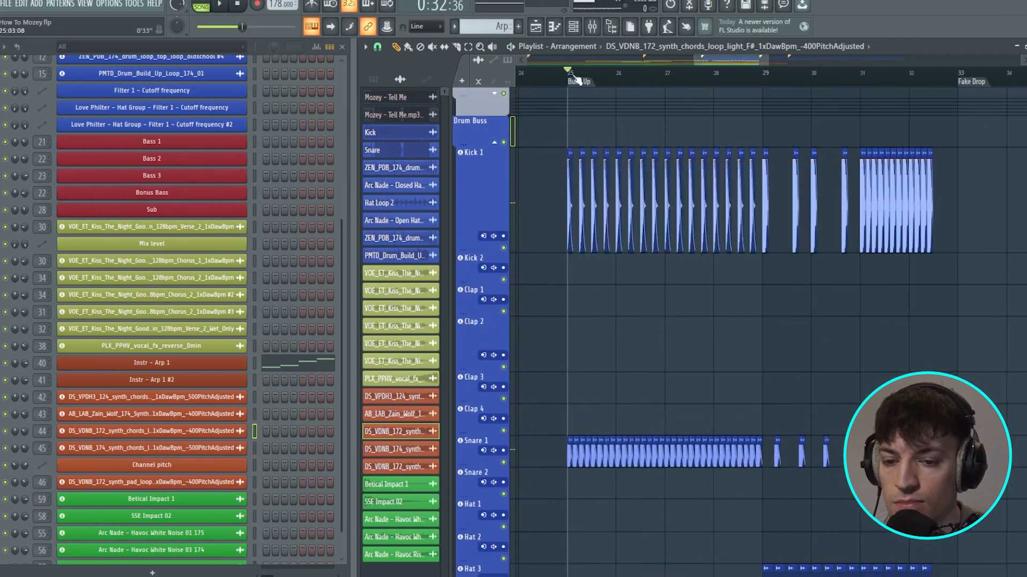
- Solo the Kick 1 track and audition its pattern from the Build Up marker
{"action": "scroll", "coordinate": [576, 80], "scroll_direction": "up", "scroll_amount": 2}
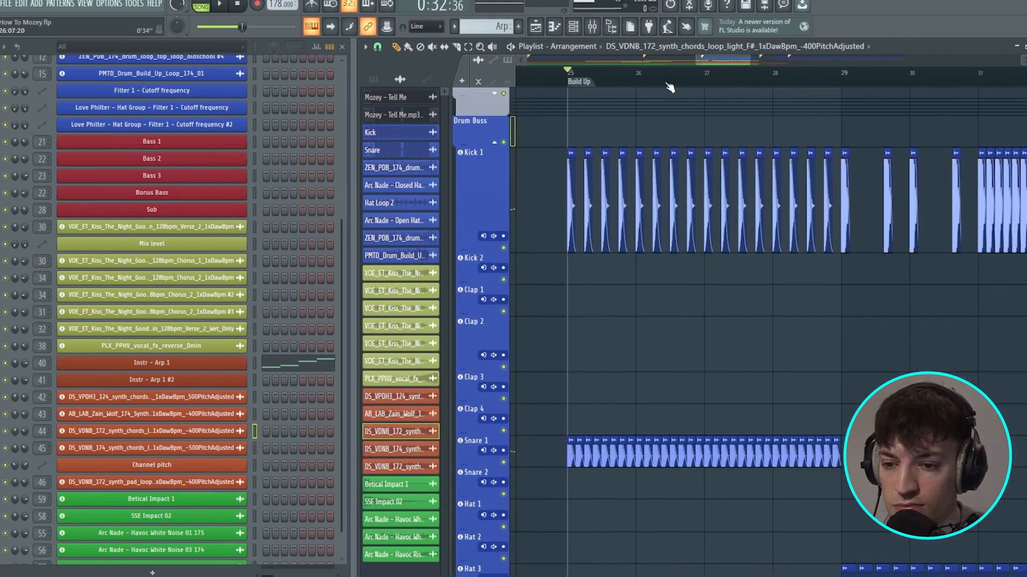
{"action": "scroll", "coordinate": [665, 86], "scroll_direction": "up", "scroll_amount": 1}
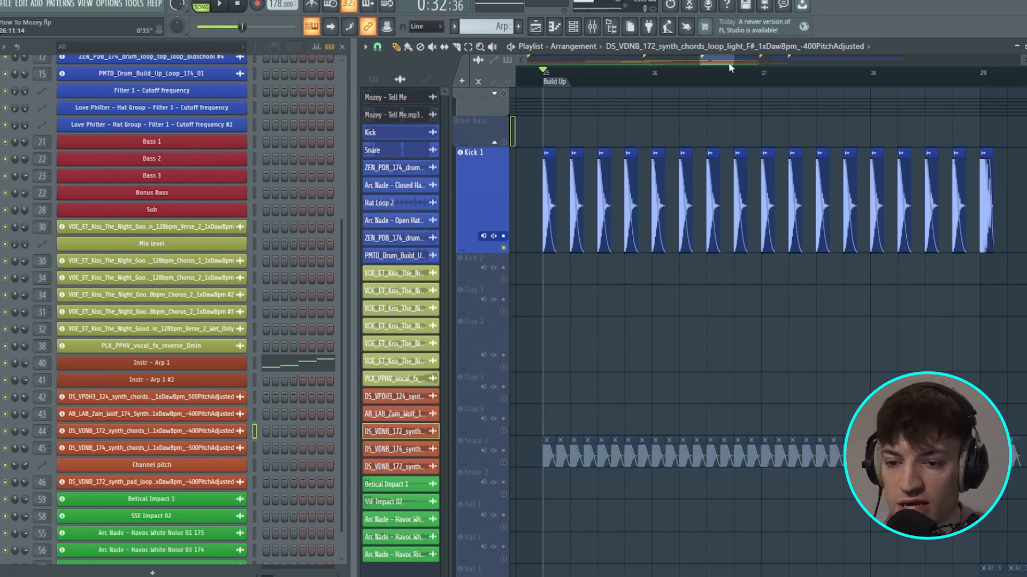
{"action": "left_click_drag", "start_coordinate": [730, 68], "coordinate": [748, 63]}
{"action": "key", "text": "space"}
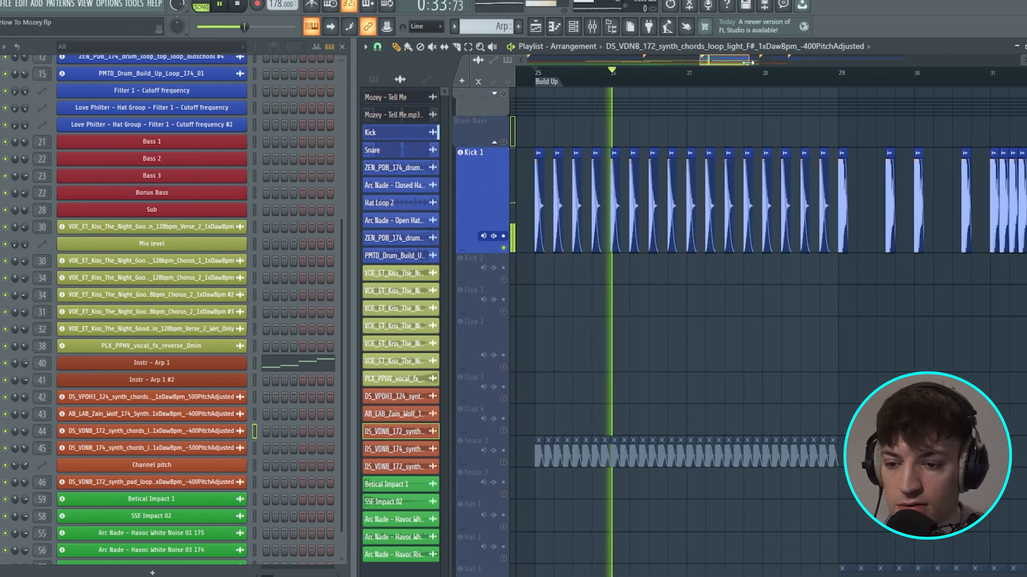
{"action": "key", "text": "space"}
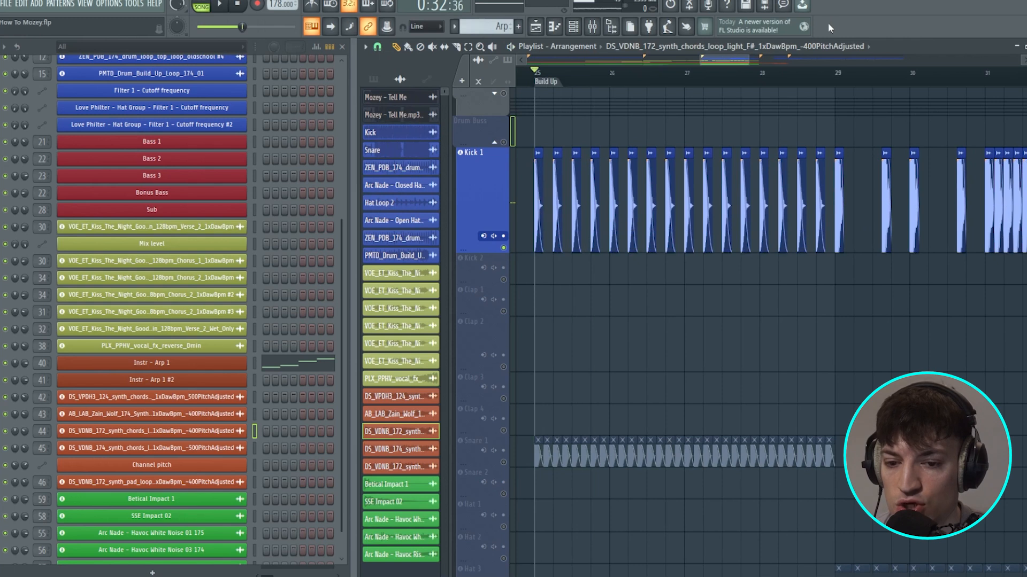
- Mark the Kick 1 pattern sections at bars 25 to 29 and bars 29 to 31
{"action": "left_click_drag", "start_coordinate": [747, 63], "coordinate": [528, 106]}
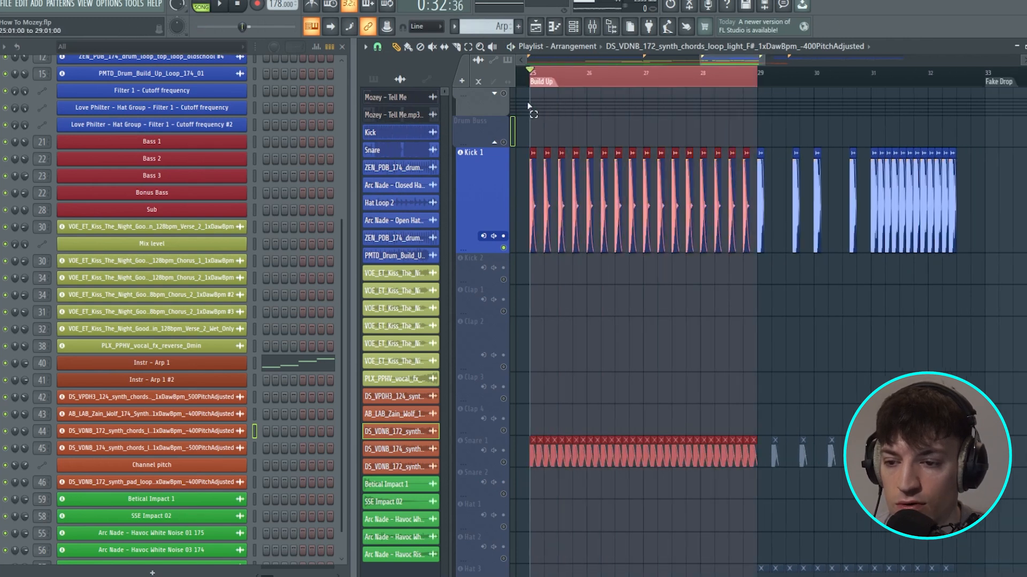
{"action": "left_click", "coordinate": [736, 84], "text": "ctrl"}
{"action": "left_click", "coordinate": [759, 83]}
{"action": "left_click_drag", "start_coordinate": [741, 61], "coordinate": [803, 89]}
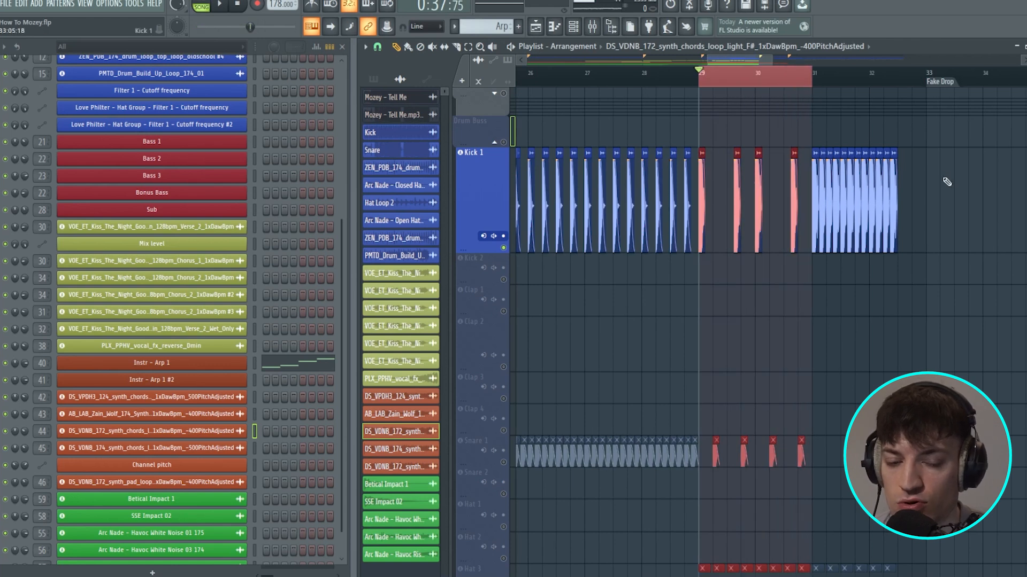
{"action": "left_click_drag", "start_coordinate": [771, 59], "coordinate": [775, 56]}
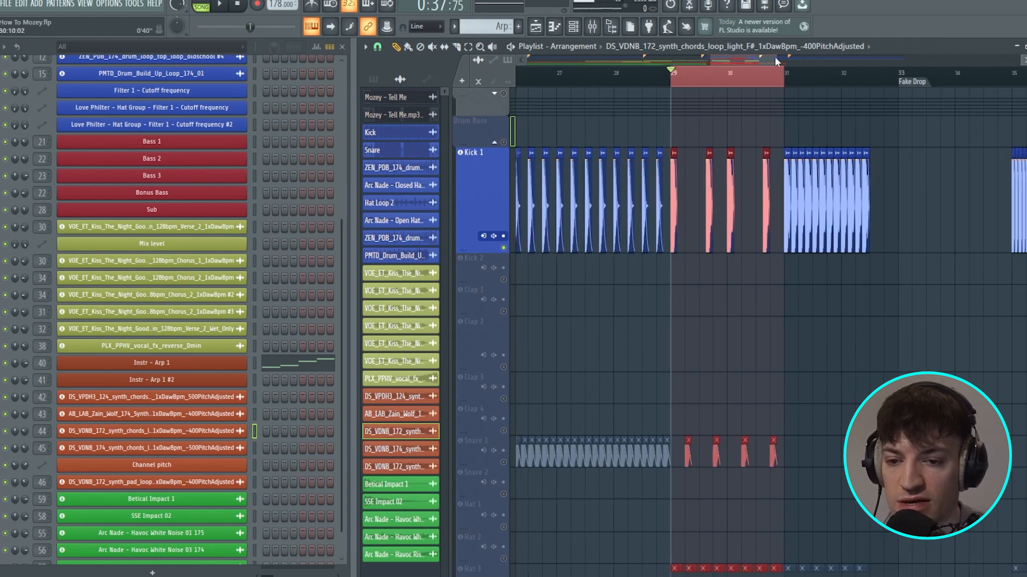
- Mark the kick-free gap just before the Fake Drop marker, and audition the kick roll from bar 31
{"action": "left_click", "coordinate": [785, 84], "text": "ctrl"}
{"action": "left_click", "coordinate": [784, 83]}
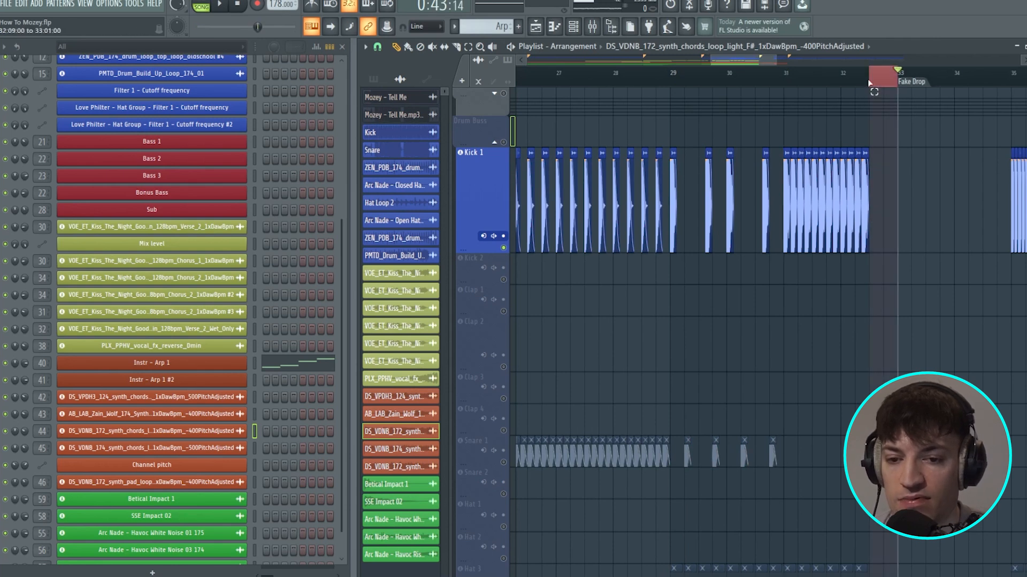
{"action": "left_click", "coordinate": [784, 80]}
{"action": "key", "text": "space"}
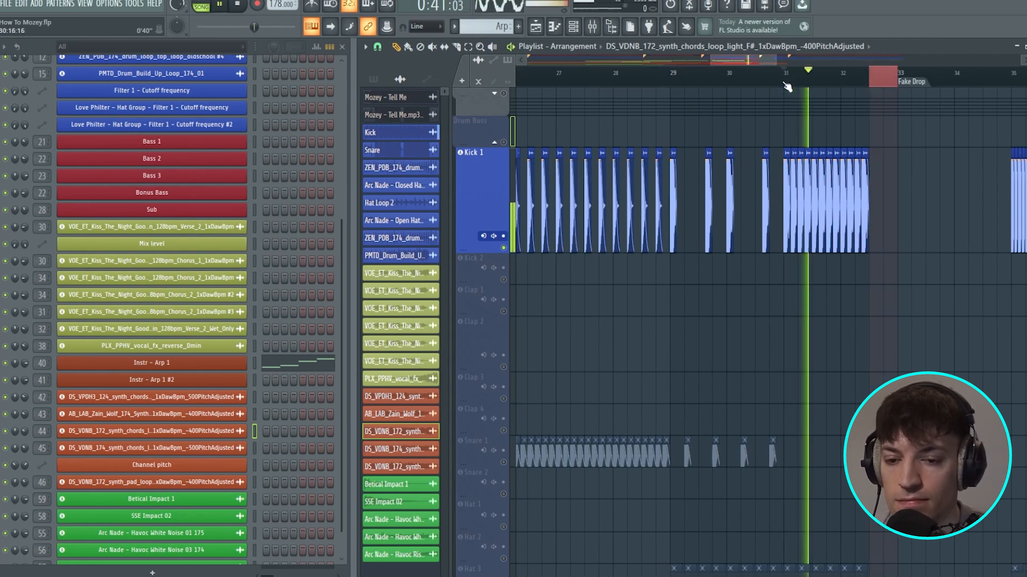
{"action": "key", "text": "space"}
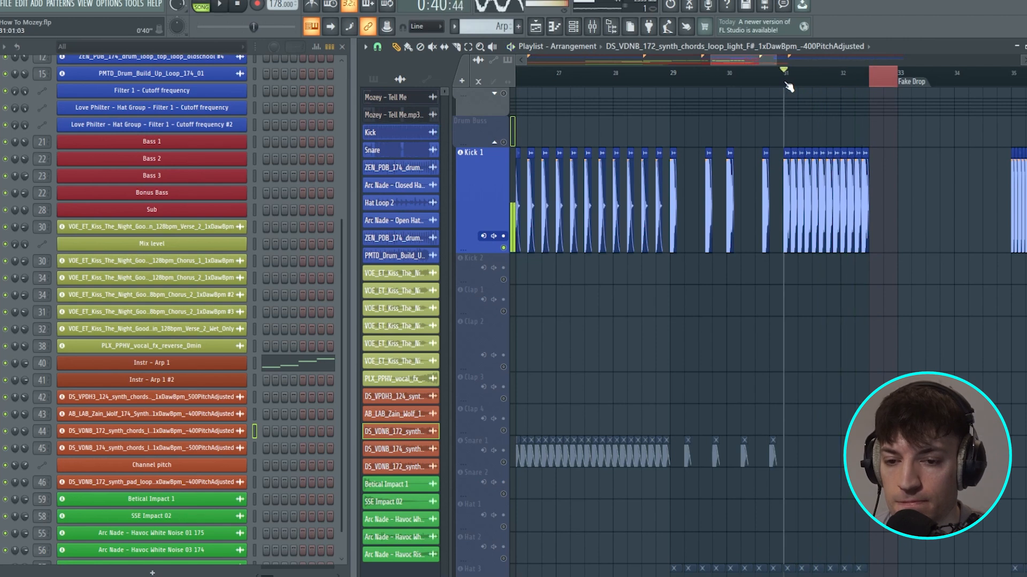
- Move the playback position back to just before the Build Up marker, and enable the Snare 1 track alongside Kick 1
{"action": "left_click", "coordinate": [678, 78]}
{"action": "scroll", "coordinate": [678, 78], "scroll_direction": "down", "scroll_amount": 3}
{"action": "left_click", "coordinate": [562, 76]}
{"action": "scroll", "coordinate": [520, 331], "scroll_direction": "down", "scroll_amount": 4}
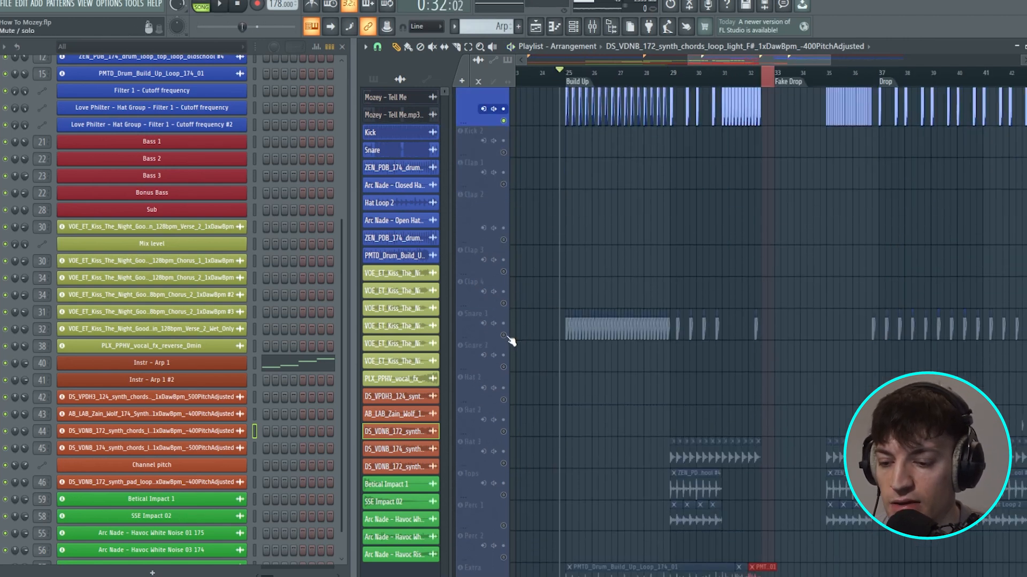
{"action": "left_click", "coordinate": [509, 338]}
{"action": "scroll", "coordinate": [611, 108], "scroll_direction": "up", "scroll_amount": 5}
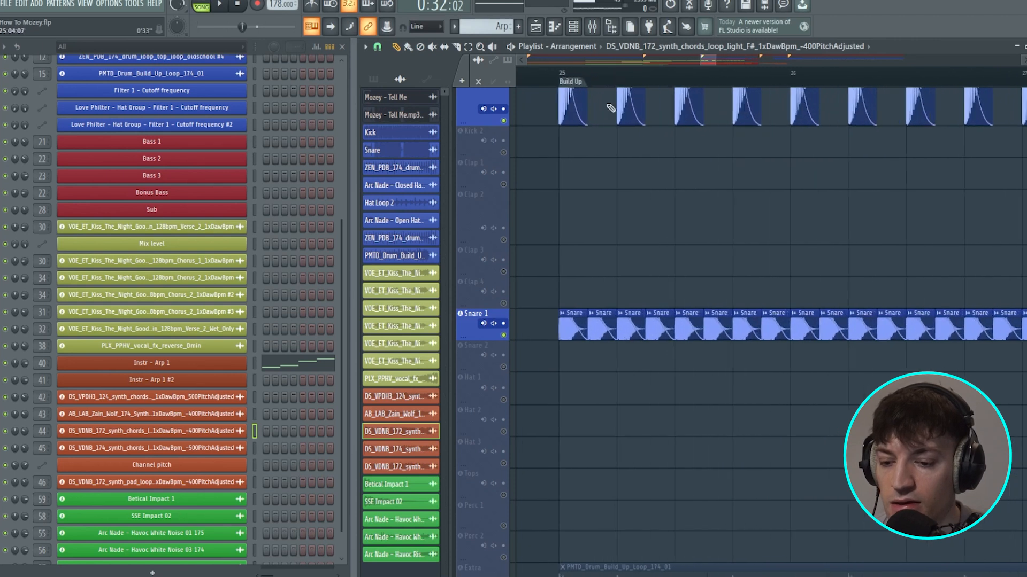
{"action": "scroll", "coordinate": [598, 335], "scroll_direction": "up", "scroll_amount": 3}
- Enable the Filter 1 - Cutoff frequency automation track and examine its curve across the Build Up
{"action": "scroll", "coordinate": [692, 362], "scroll_direction": "down", "scroll_amount": 10}
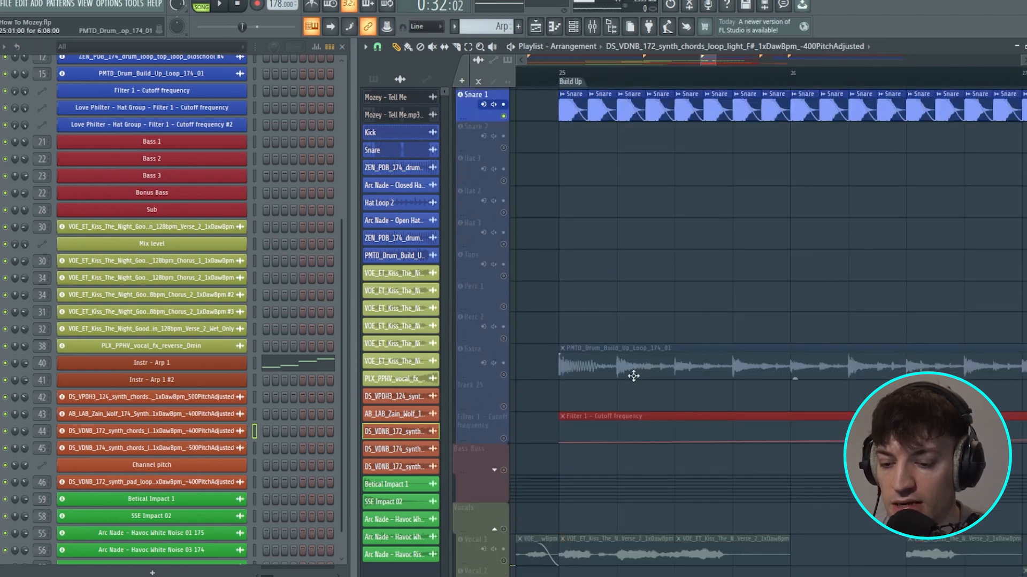
{"action": "left_click", "coordinate": [505, 278]}
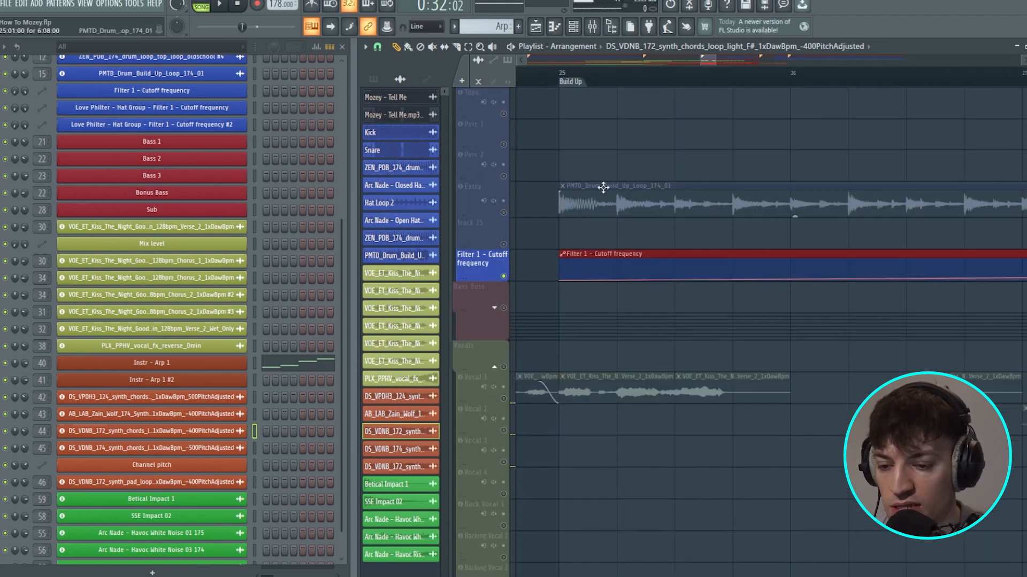
{"action": "left_click_drag", "start_coordinate": [715, 59], "coordinate": [753, 60]}
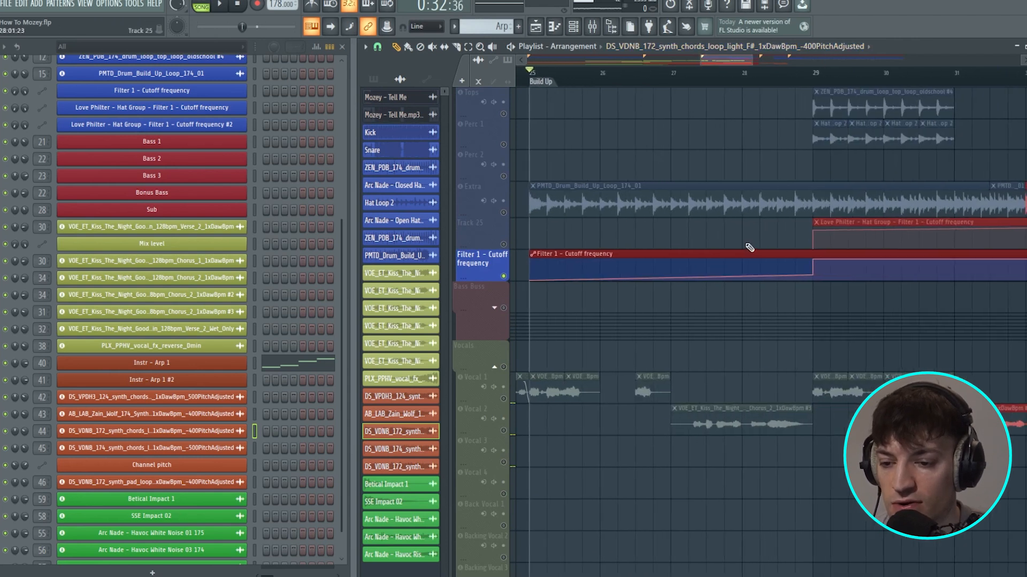
- Play the Build Up from bar 25 with Kick 1, Snare 1 and the filter automation active
{"action": "scroll", "coordinate": [744, 262], "scroll_direction": "up", "scroll_amount": 8}
{"action": "key", "text": "space"}
{"action": "scroll", "coordinate": [786, 279], "scroll_direction": "up", "scroll_amount": 3}
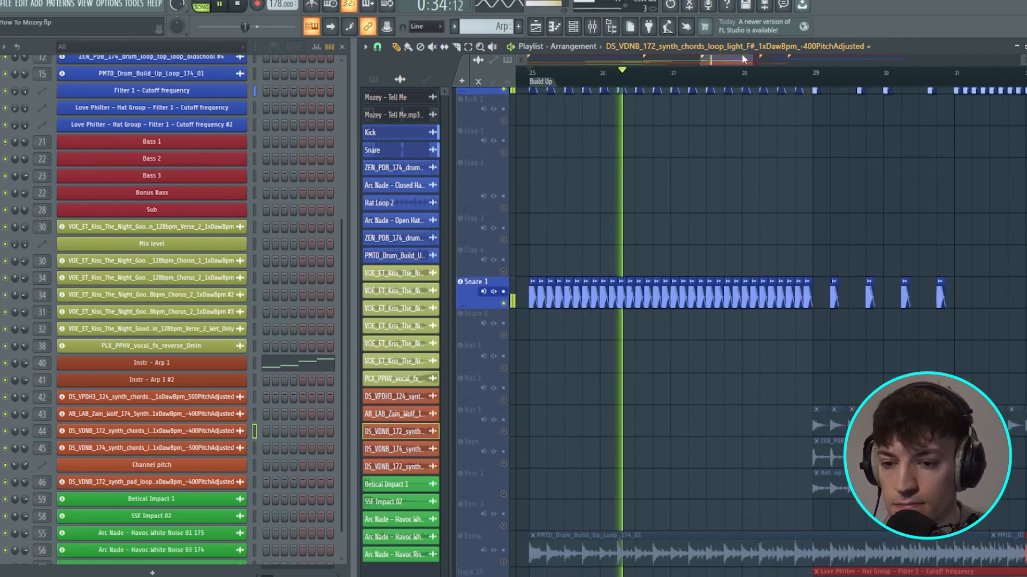
{"action": "left_click_drag", "start_coordinate": [752, 60], "coordinate": [771, 62]}
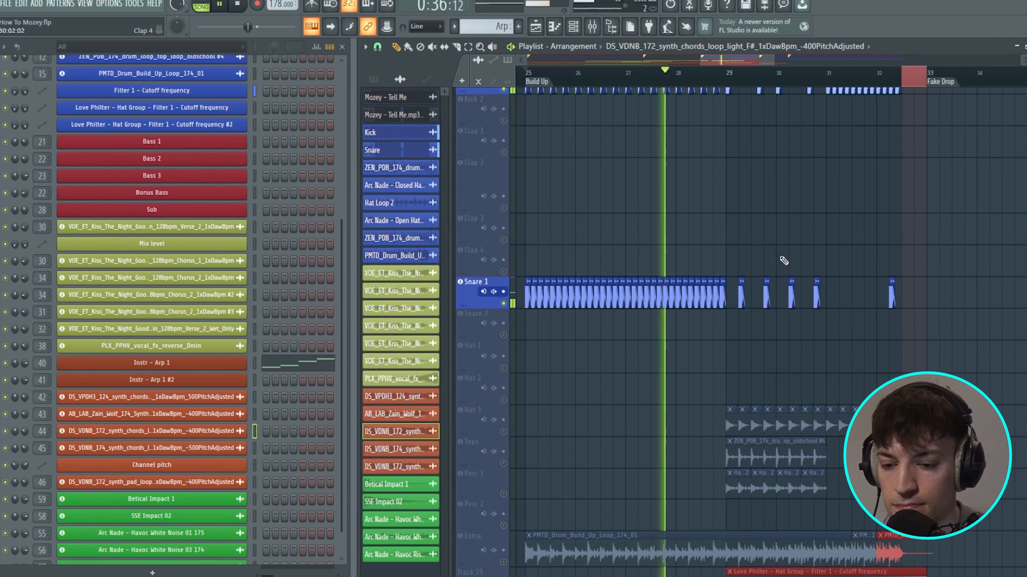
- Play the build-up's snare part while looking over the drum, automation and vocal tracks below it, and stop playback
{"action": "scroll", "coordinate": [784, 262], "scroll_direction": "down", "scroll_amount": 4}
{"action": "scroll", "coordinate": [779, 247], "scroll_direction": "down", "scroll_amount": 11}
{"action": "scroll", "coordinate": [781, 260], "scroll_direction": "up", "scroll_amount": 10}
{"action": "scroll", "coordinate": [781, 261], "scroll_direction": "down", "scroll_amount": 3}
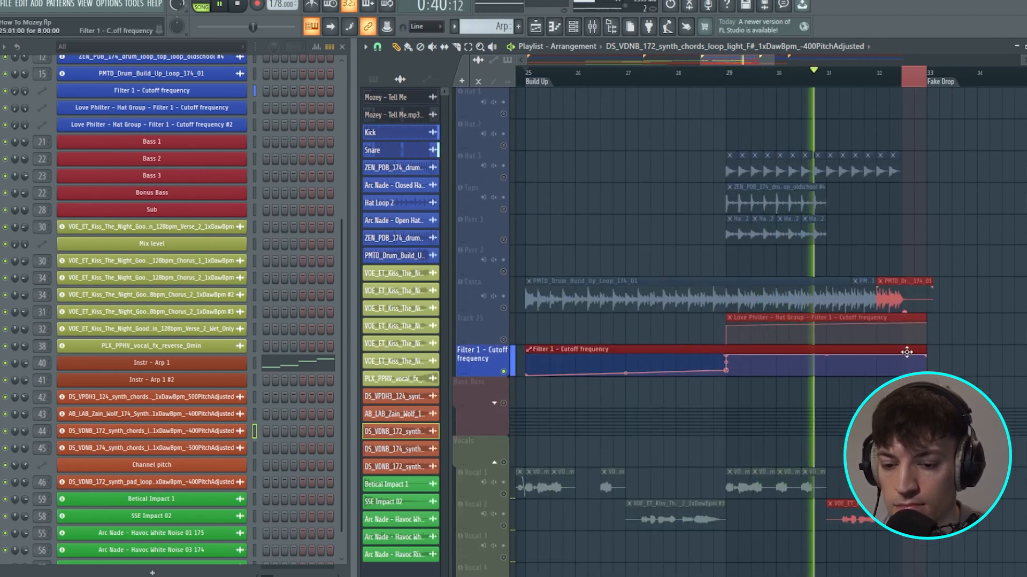
{"action": "key", "text": "space"}
- Highlight bars 29 to 33, clear that selection, and unmute the Hat 3, Tops, Perc 1 and Track 25 tracks
{"action": "scroll", "coordinate": [770, 214], "scroll_direction": "up", "scroll_amount": 7}
{"action": "left_click_drag", "start_coordinate": [728, 82], "coordinate": [937, 91]}
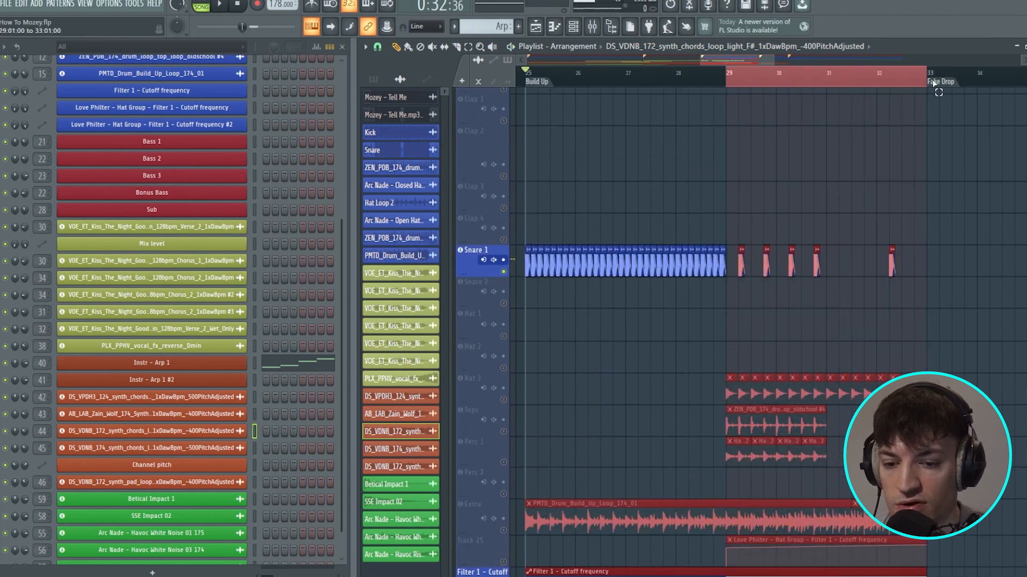
{"action": "key", "text": "ctrl+d"}
{"action": "scroll", "coordinate": [695, 240], "scroll_direction": "down", "scroll_amount": 6}
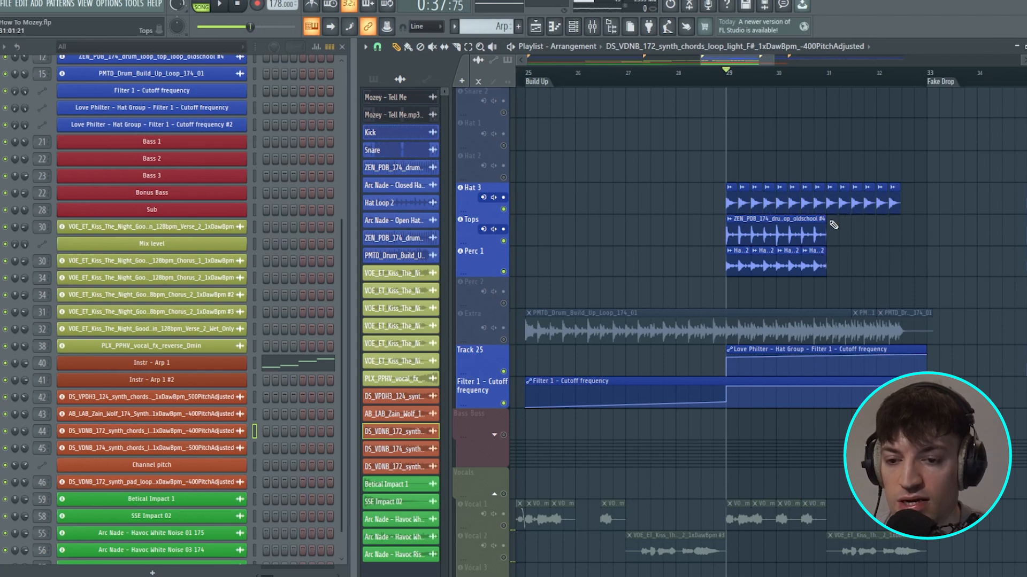
- Play the second half of the build-up from bar 28 to hear the snares with the hats, tops and percussion
{"action": "scroll", "coordinate": [826, 222], "scroll_direction": "up", "scroll_amount": 10}
{"action": "scroll", "coordinate": [802, 235], "scroll_direction": "down", "scroll_amount": 7}
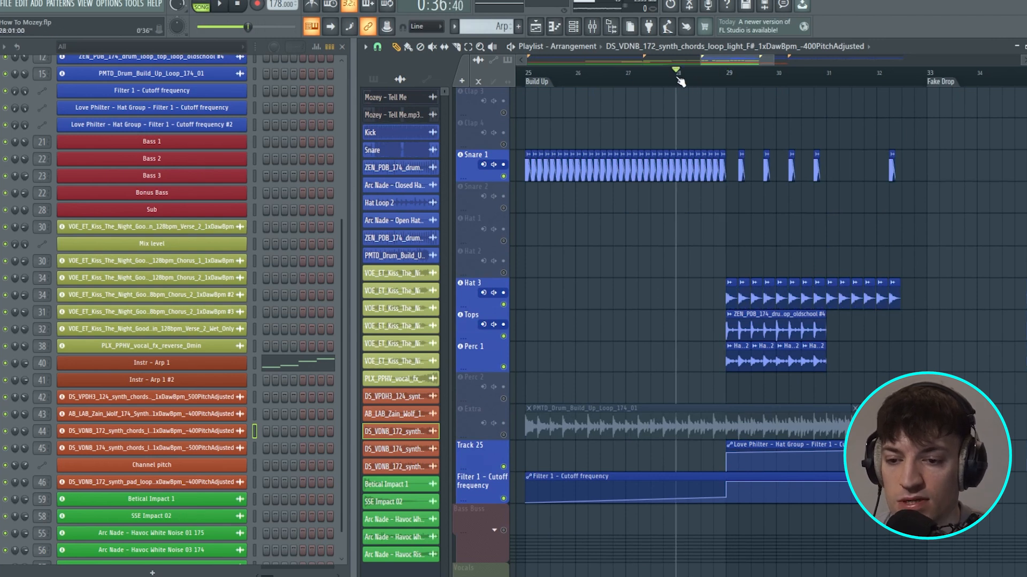
{"action": "key", "text": "space"}
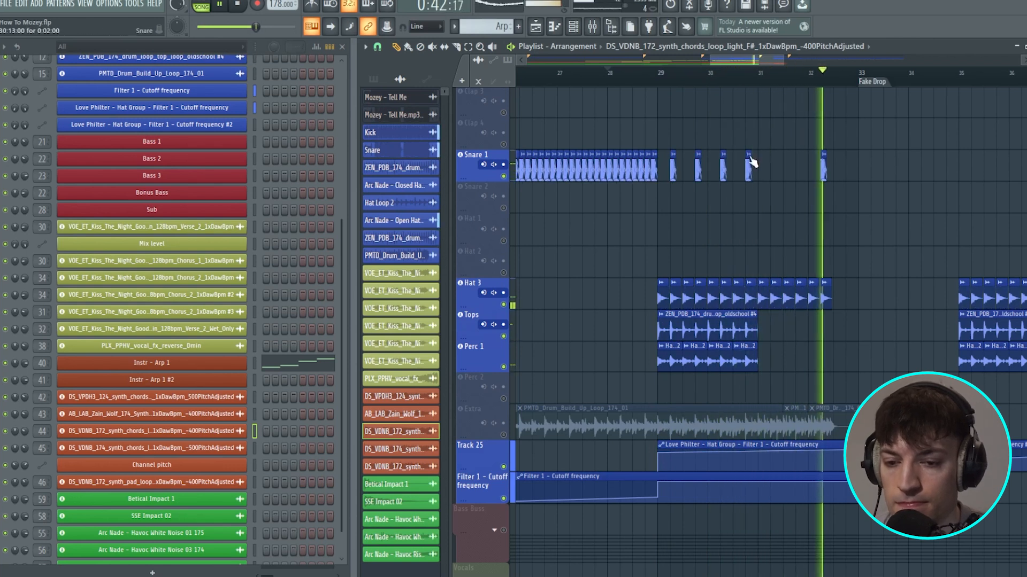
{"action": "key", "text": "space"}
- Place the playhead at the Build Up marker on bar 25 and unmute the Extra track holding the build-up loop
{"action": "scroll", "coordinate": [714, 84], "scroll_direction": "down", "scroll_amount": 2}
{"action": "left_click", "coordinate": [550, 74]}
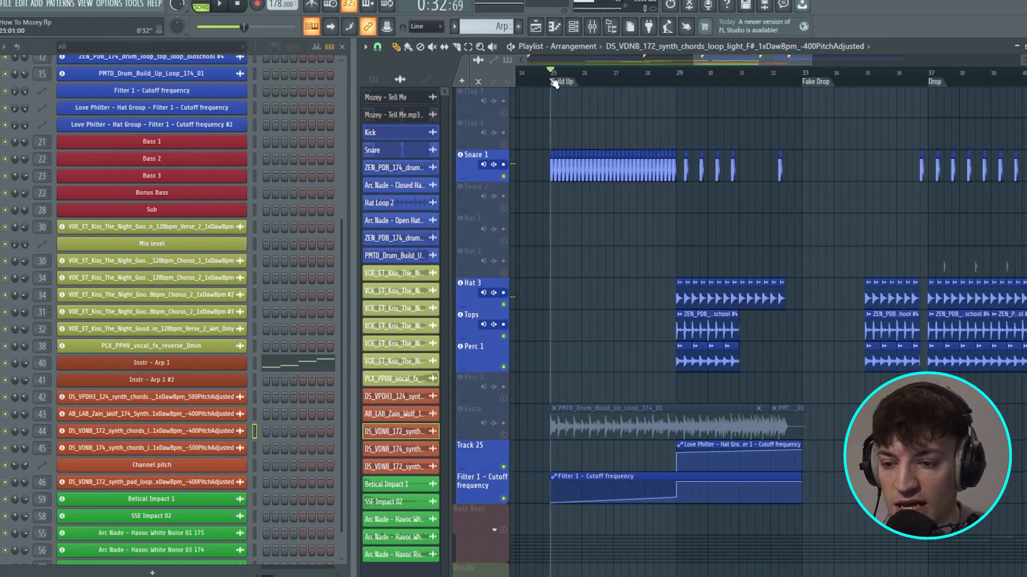
{"action": "scroll", "coordinate": [550, 73], "scroll_direction": "up", "scroll_amount": 2}
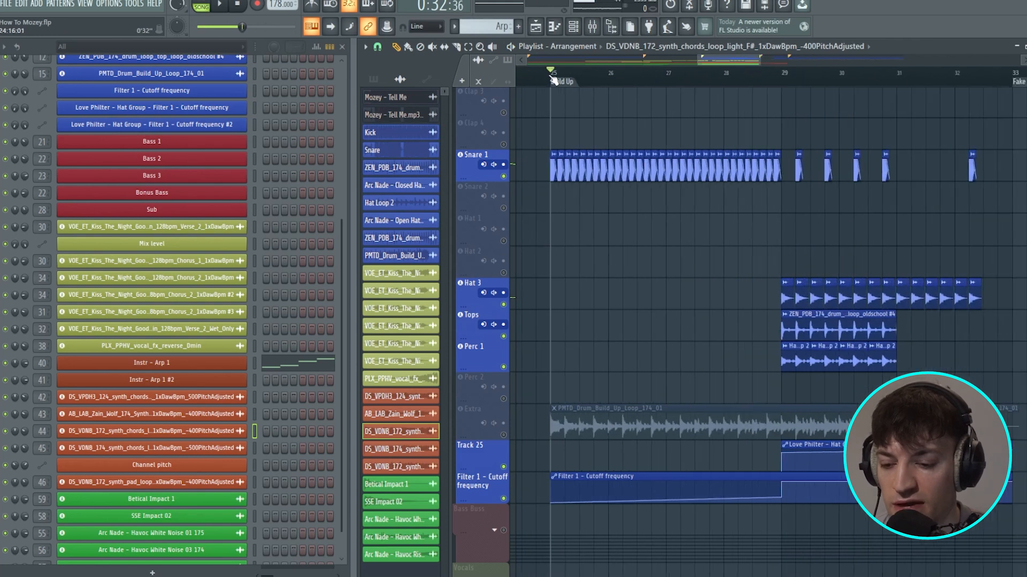
{"action": "left_click", "coordinate": [504, 435]}
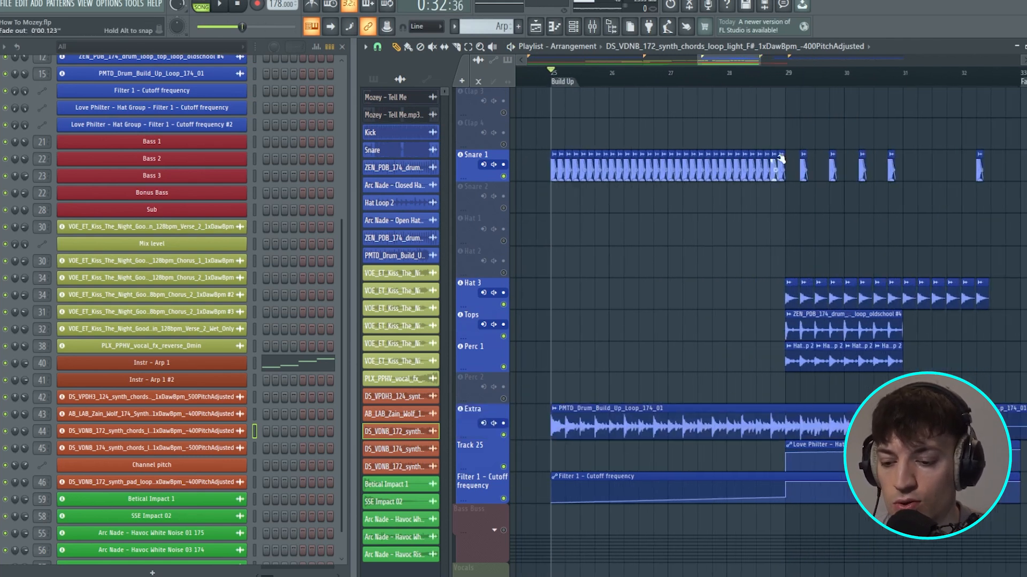
{"action": "left_click_drag", "start_coordinate": [761, 58], "coordinate": [780, 59]}
{"action": "scroll", "coordinate": [805, 281], "scroll_direction": "down", "scroll_amount": 2}
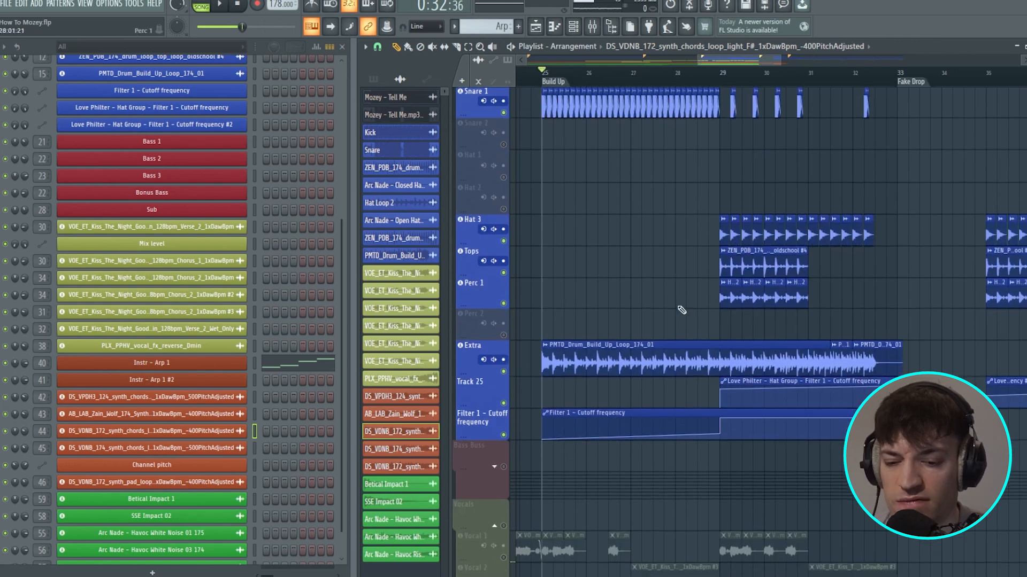
- Play the build-up drums with the Extra loop from bar 25 and look over the muted vocal and instrument clips
{"action": "key", "text": "space"}
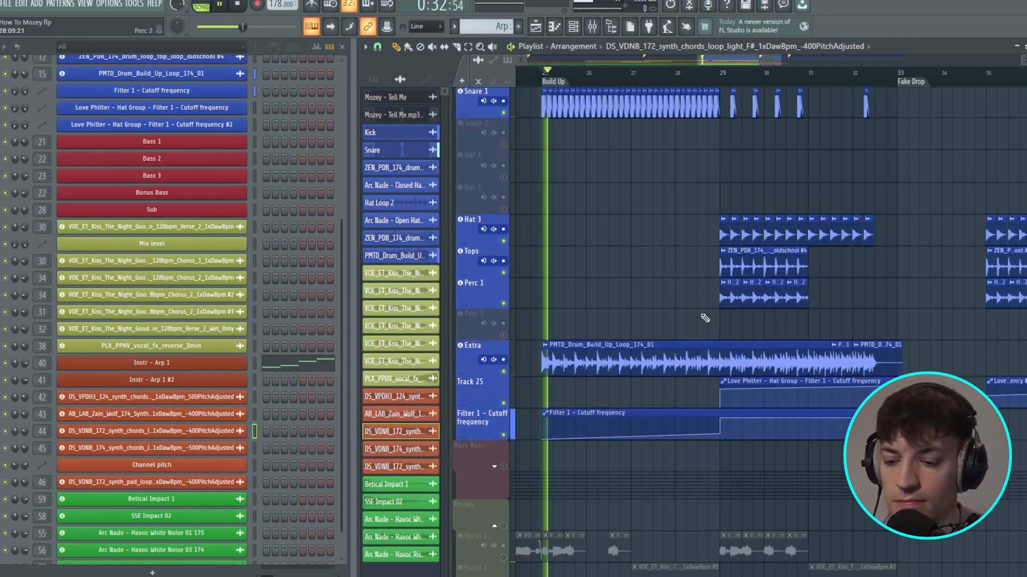
{"action": "left_click_drag", "start_coordinate": [778, 60], "coordinate": [797, 59]}
{"action": "key", "text": "space"}
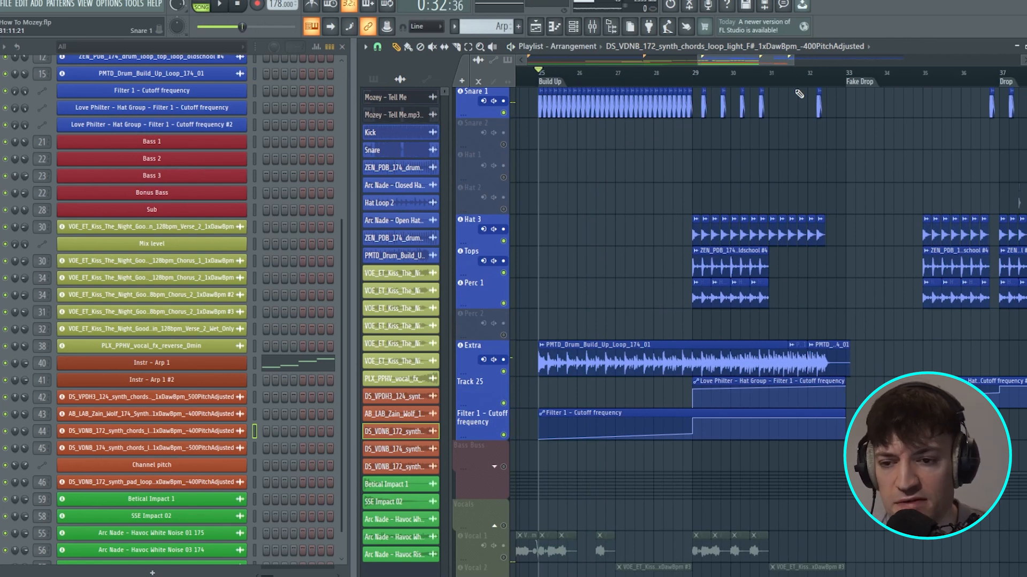
{"action": "key", "text": "space"}
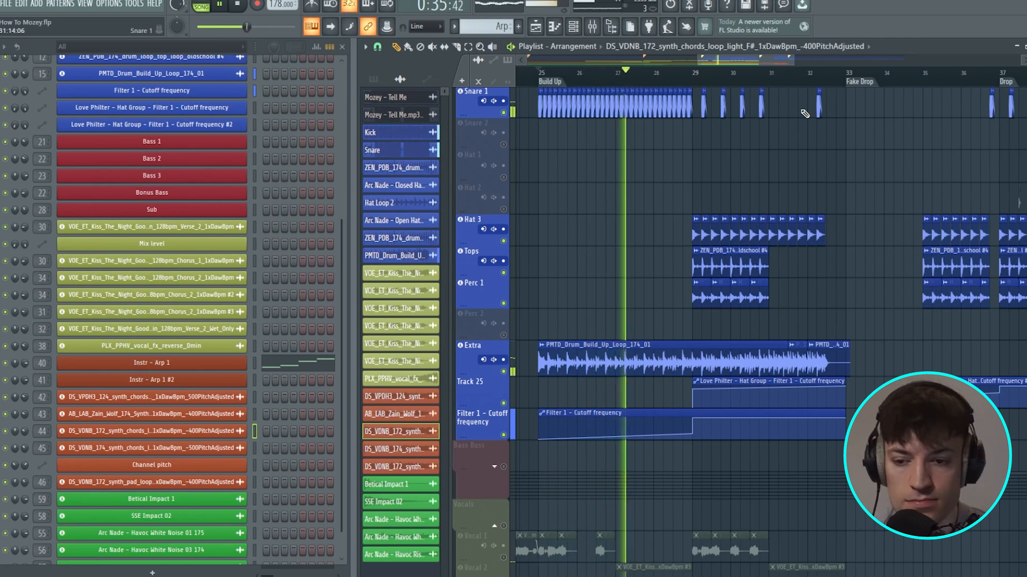
{"action": "left_click_drag", "start_coordinate": [793, 61], "coordinate": [828, 61]}
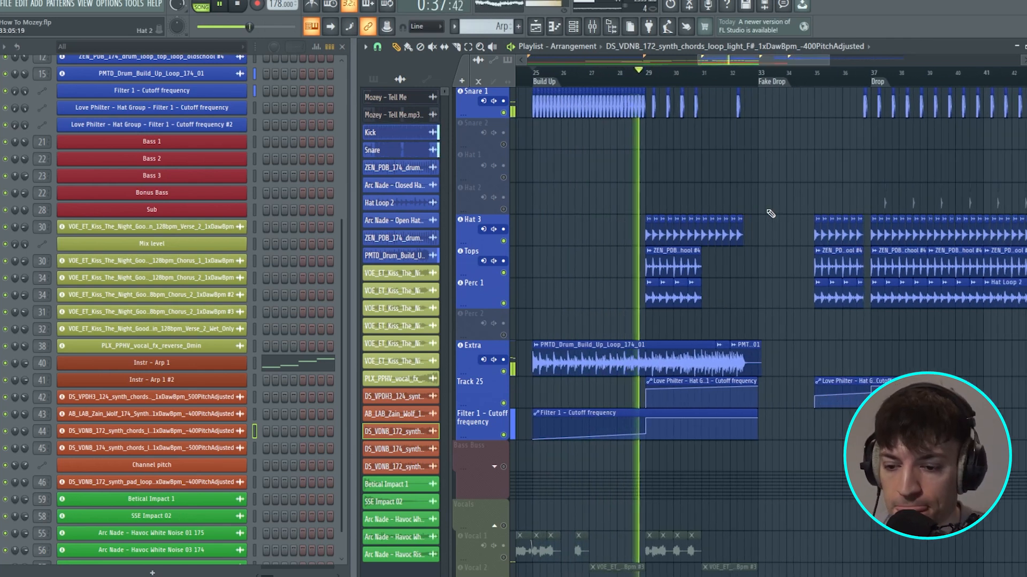
{"action": "scroll", "coordinate": [719, 270], "scroll_direction": "down", "scroll_amount": 3}
{"action": "scroll", "coordinate": [720, 270], "scroll_direction": "down", "scroll_amount": 5}
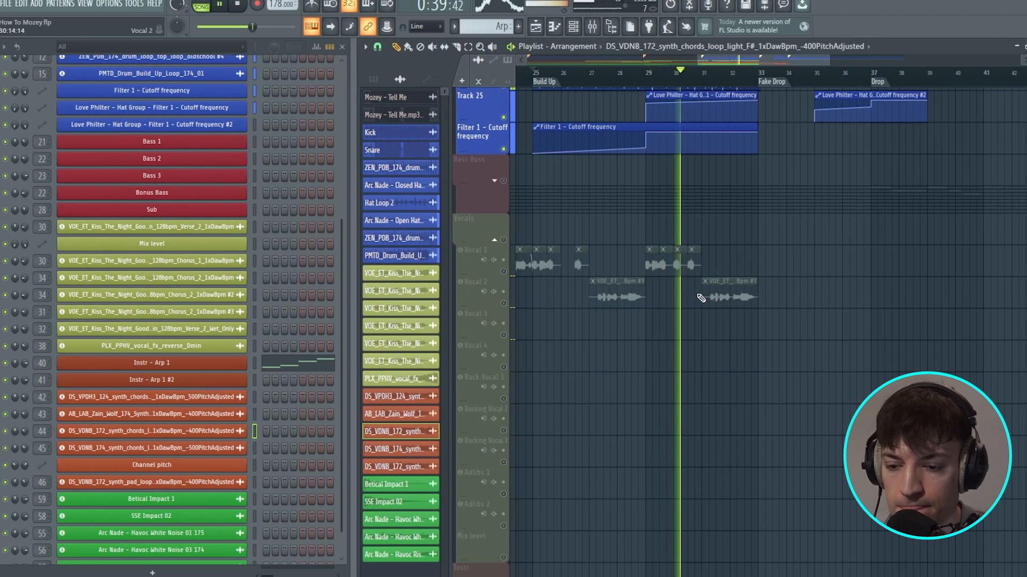
{"action": "scroll", "coordinate": [711, 314], "scroll_direction": "up", "scroll_amount": 5}
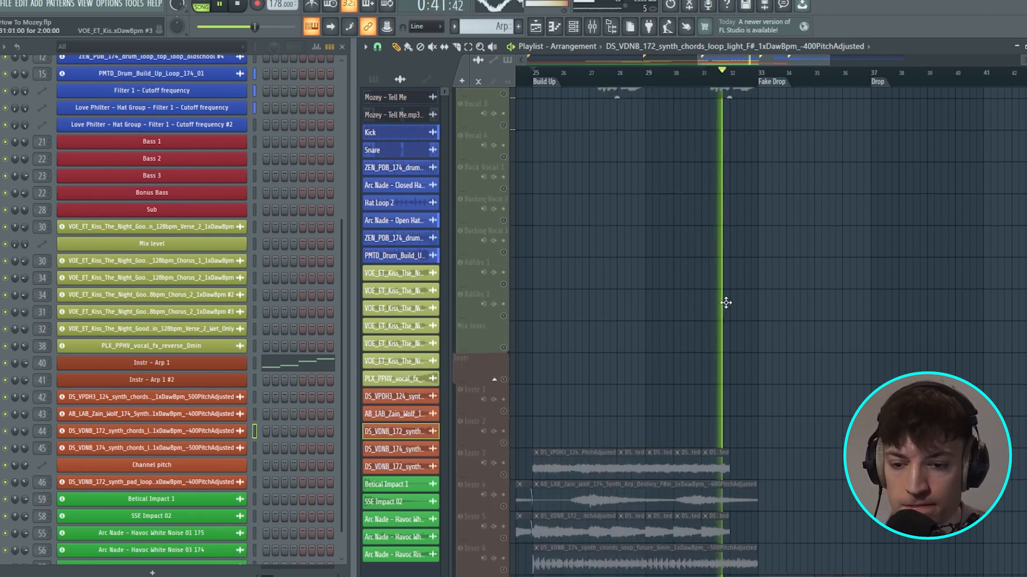
- Unmute the drum, bass, vocal, instrument and FX groups and start playback at bar 15, just before the Breakdown marker
{"action": "scroll", "coordinate": [730, 305], "scroll_direction": "down", "scroll_amount": 3}
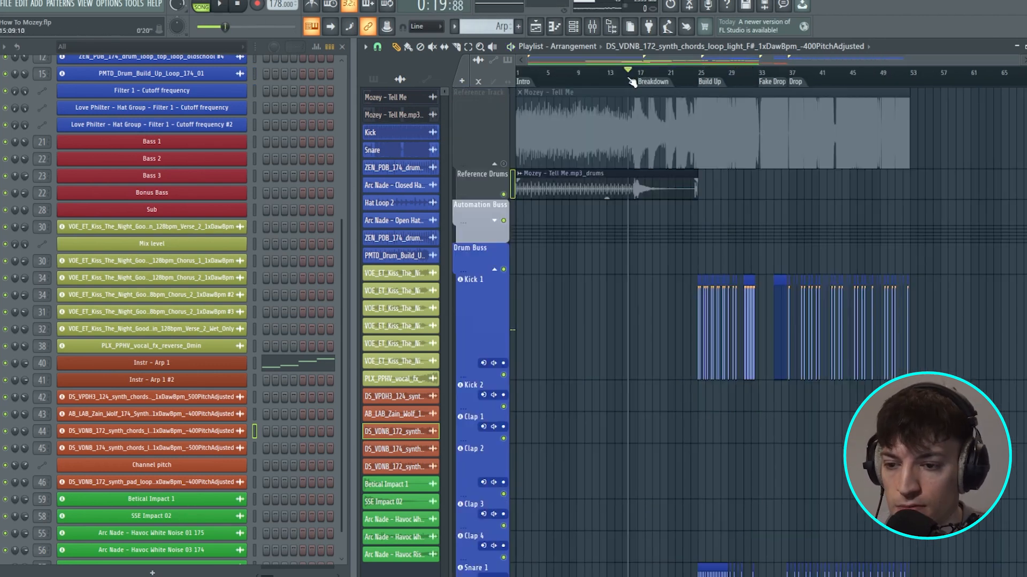
{"action": "scroll", "coordinate": [648, 83], "scroll_direction": "up", "scroll_amount": 5}
{"action": "key", "text": "space"}
{"action": "left_click_drag", "start_coordinate": [696, 61], "coordinate": [706, 60]}
{"action": "scroll", "coordinate": [799, 216], "scroll_direction": "down", "scroll_amount": 3}
{"action": "scroll", "coordinate": [798, 218], "scroll_direction": "down", "scroll_amount": 12}
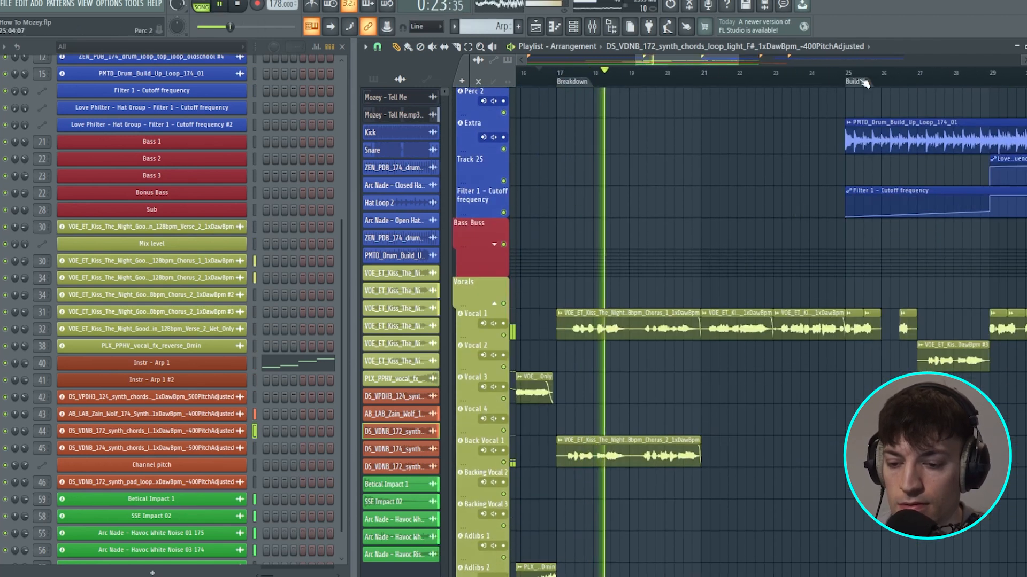
- Examine the vocal, instrument and FX clips leading from the breakdown into the build-up during playback
{"action": "left_click_drag", "start_coordinate": [735, 61], "coordinate": [770, 60]}
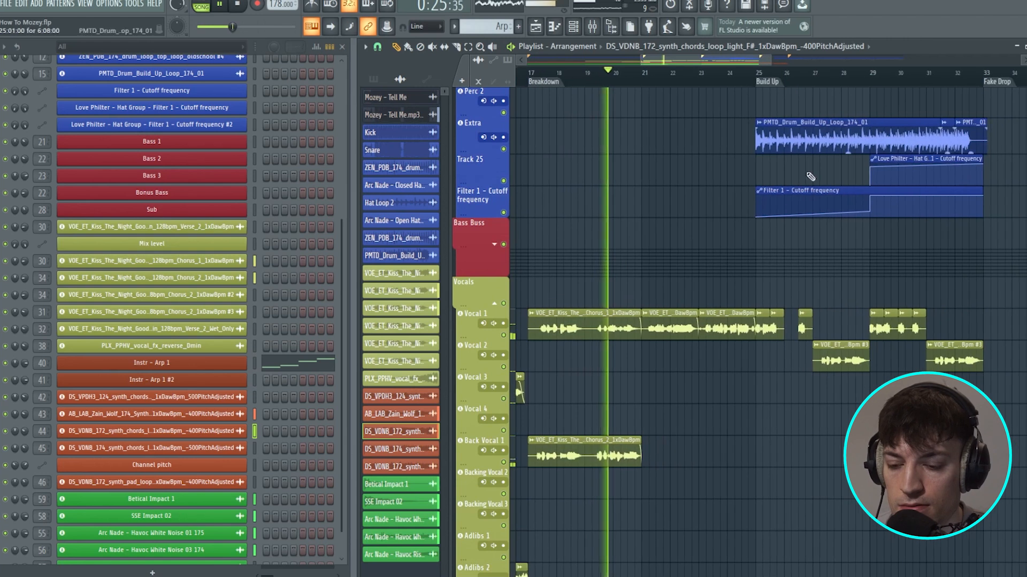
{"action": "scroll", "coordinate": [805, 214], "scroll_direction": "down", "scroll_amount": 5}
{"action": "scroll", "coordinate": [802, 247], "scroll_direction": "down", "scroll_amount": 10}
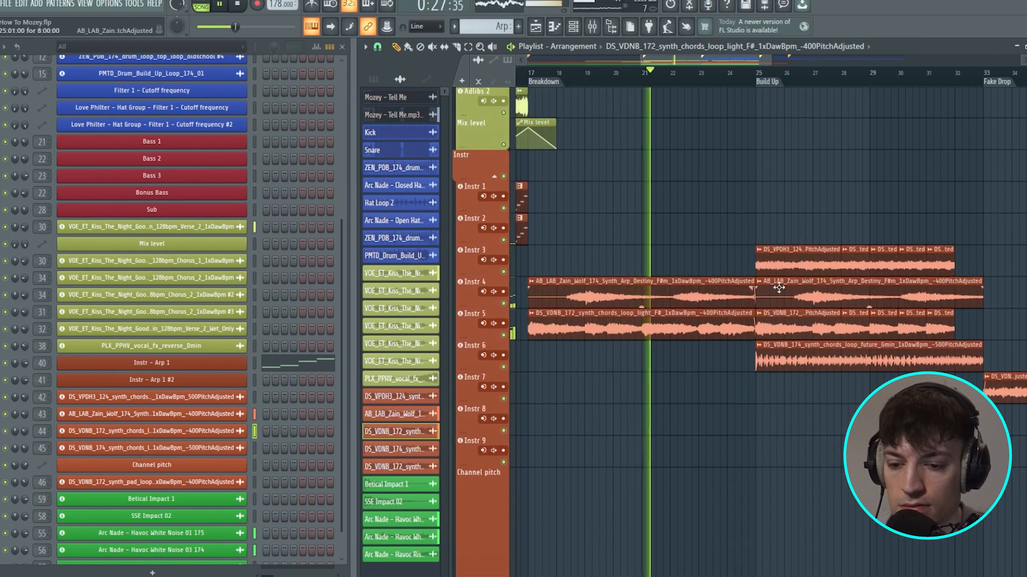
{"action": "scroll", "coordinate": [795, 383], "scroll_direction": "down", "scroll_amount": 4}
{"action": "scroll", "coordinate": [948, 303], "scroll_direction": "up", "scroll_amount": 11}
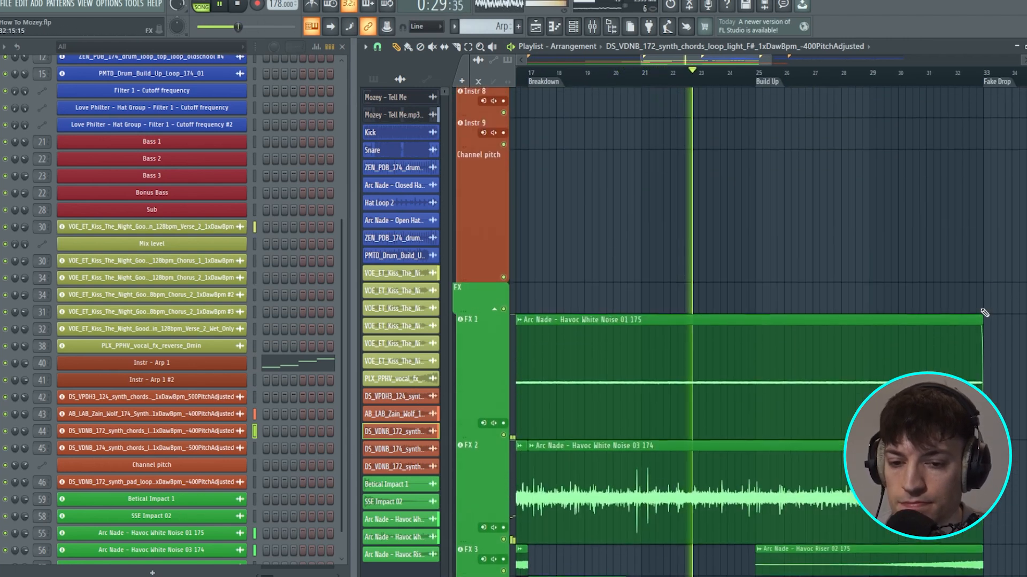
{"action": "scroll", "coordinate": [948, 304], "scroll_direction": "up", "scroll_amount": 12}
- Review the build-up's kick and other drum clips from bar 25 while the full arrangement plays
{"action": "left_click_drag", "start_coordinate": [762, 60], "coordinate": [797, 61]}
{"action": "scroll", "coordinate": [745, 187], "scroll_direction": "down", "scroll_amount": 4}
{"action": "scroll", "coordinate": [743, 193], "scroll_direction": "up", "scroll_amount": 11}
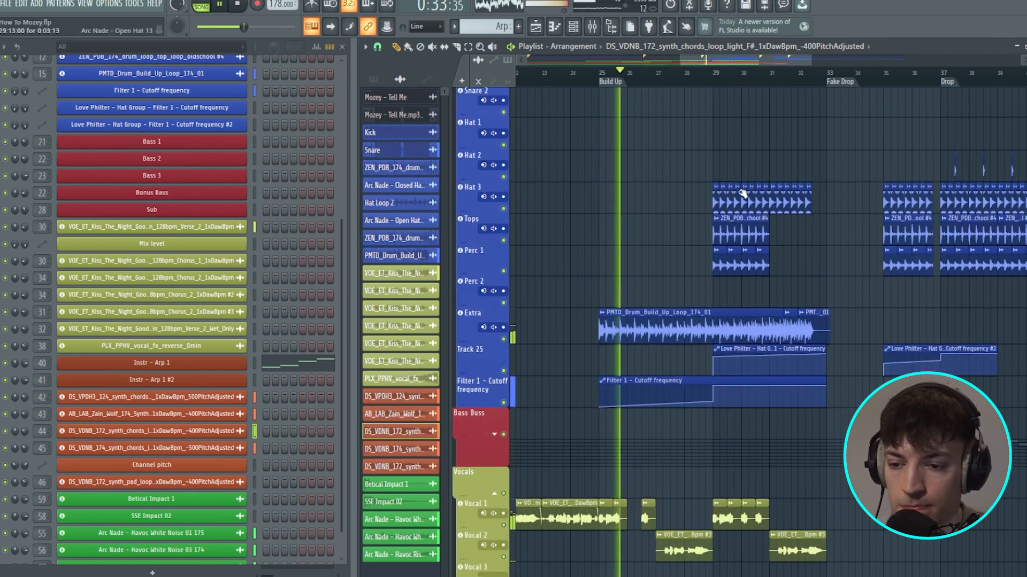
{"action": "scroll", "coordinate": [738, 198], "scroll_direction": "up", "scroll_amount": 4}
{"action": "scroll", "coordinate": [580, 85], "scroll_direction": "up", "scroll_amount": 6}
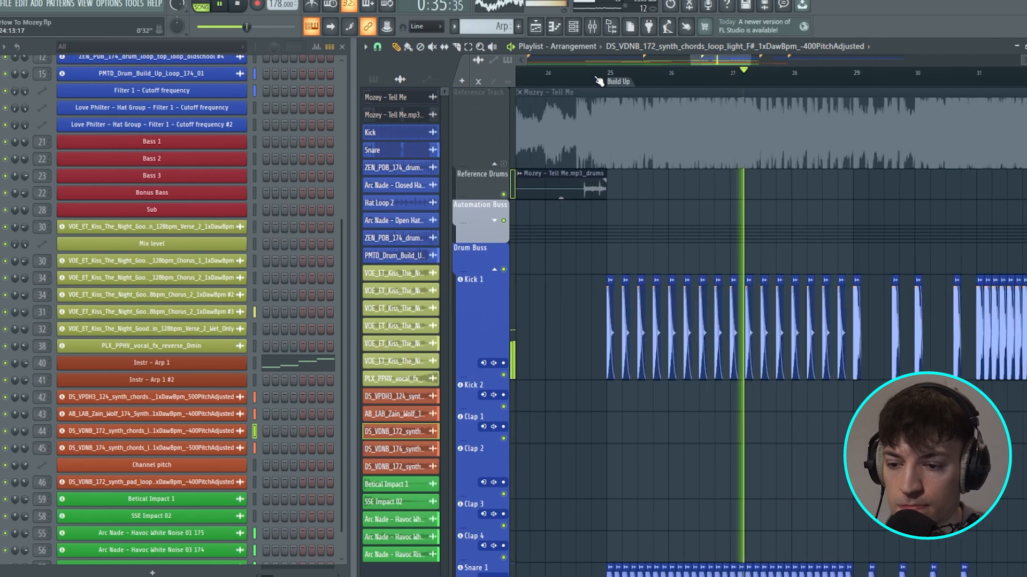
{"action": "scroll", "coordinate": [646, 105], "scroll_direction": "down", "scroll_amount": 8}
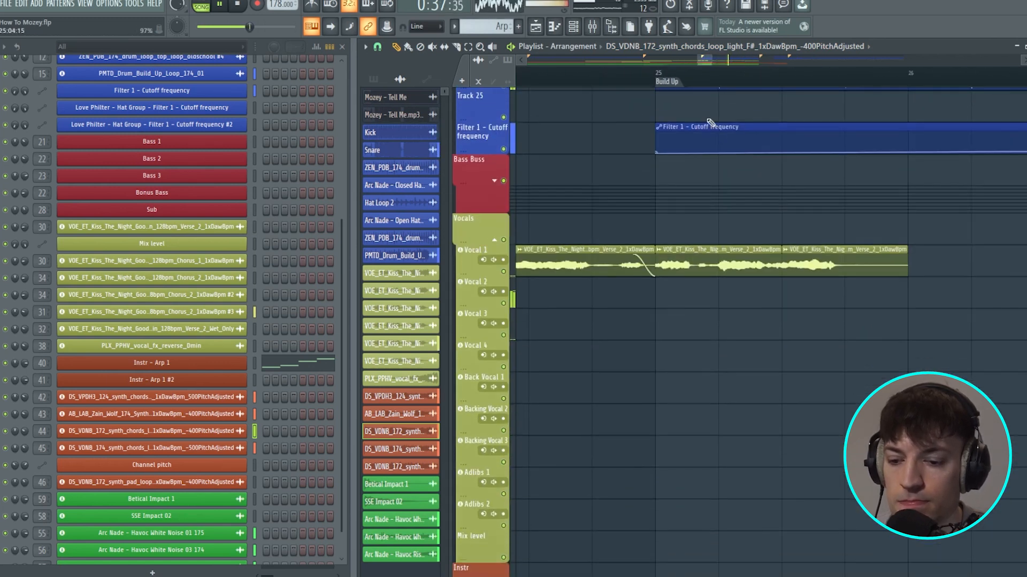
- Follow playback through the second half of the build-up, examining its percussion, vocal and instrument layers up to the fake drop
{"action": "left_click_drag", "start_coordinate": [709, 60], "coordinate": [815, 61]}
{"action": "scroll", "coordinate": [832, 202], "scroll_direction": "up", "scroll_amount": 7}
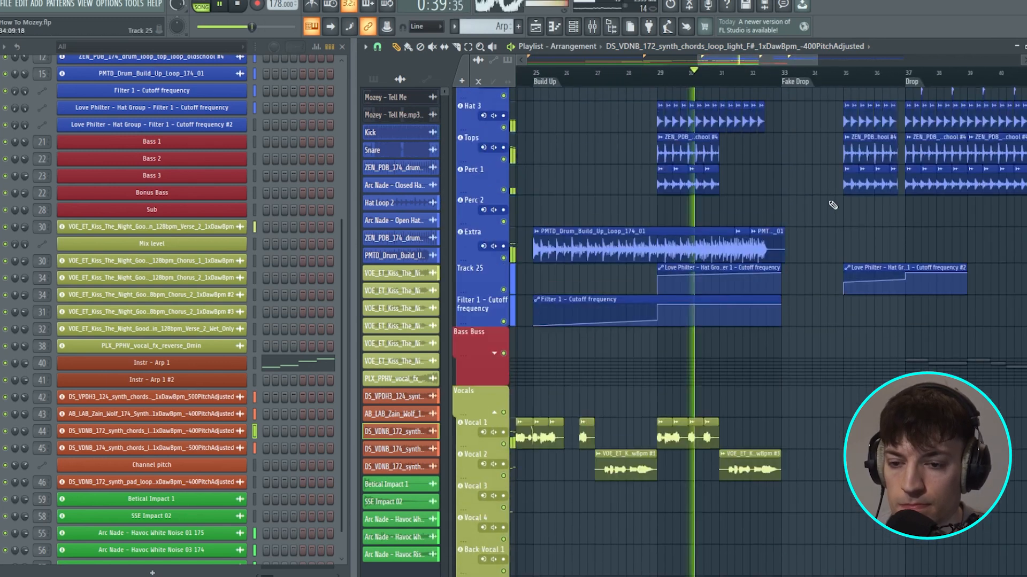
{"action": "scroll", "coordinate": [813, 201], "scroll_direction": "down", "scroll_amount": 2}
{"action": "scroll", "coordinate": [794, 196], "scroll_direction": "down", "scroll_amount": 8}
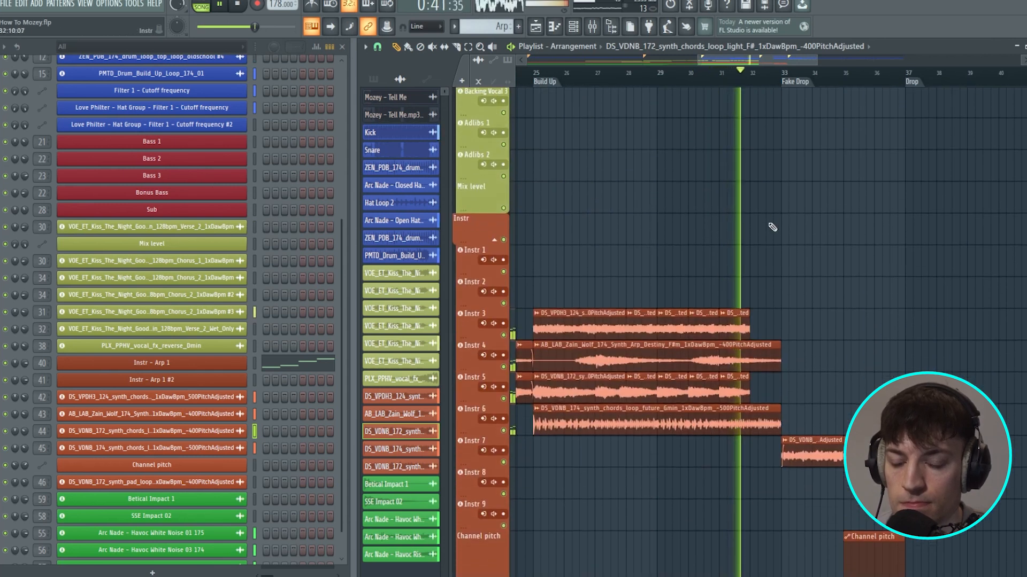
{"action": "scroll", "coordinate": [770, 225], "scroll_direction": "up", "scroll_amount": 12}
{"action": "scroll", "coordinate": [771, 218], "scroll_direction": "up", "scroll_amount": 4}
{"action": "scroll", "coordinate": [771, 218], "scroll_direction": "down", "scroll_amount": 8}
- Stop playback and collapse the Drum Buss, Vocals, Instr and FX track groups for an overview of the arrangement
{"action": "key", "text": "space"}
{"action": "scroll", "coordinate": [779, 214], "scroll_direction": "up", "scroll_amount": 3}
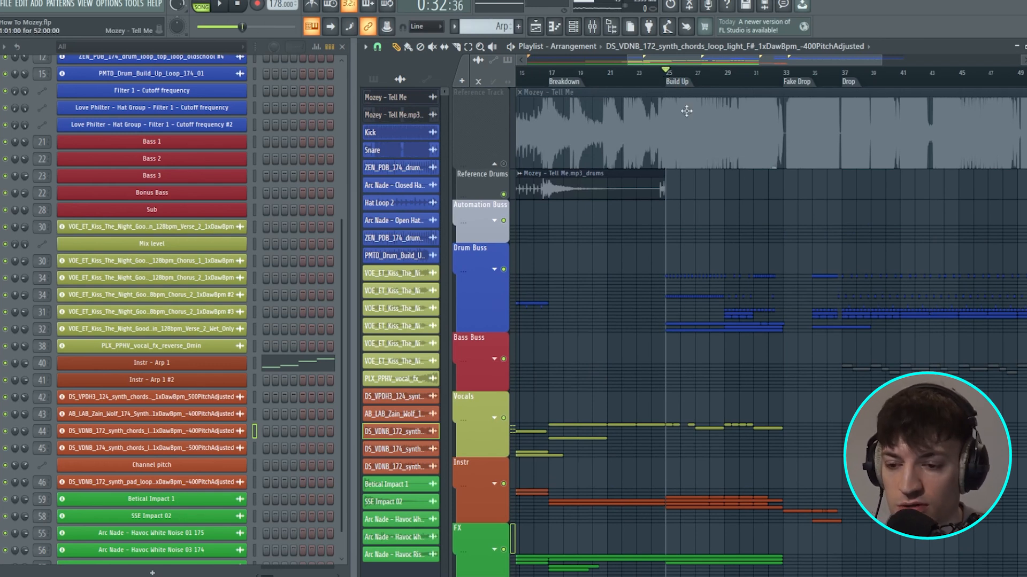
{"action": "scroll", "coordinate": [763, 258], "scroll_direction": "down", "scroll_amount": 2}
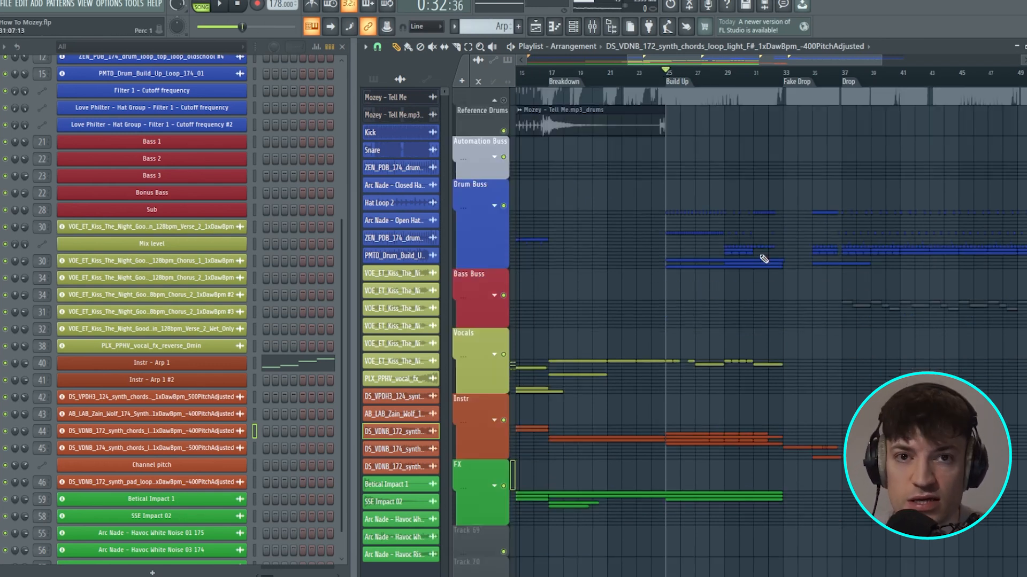
{"action": "scroll", "coordinate": [764, 259], "scroll_direction": "up", "scroll_amount": 2}
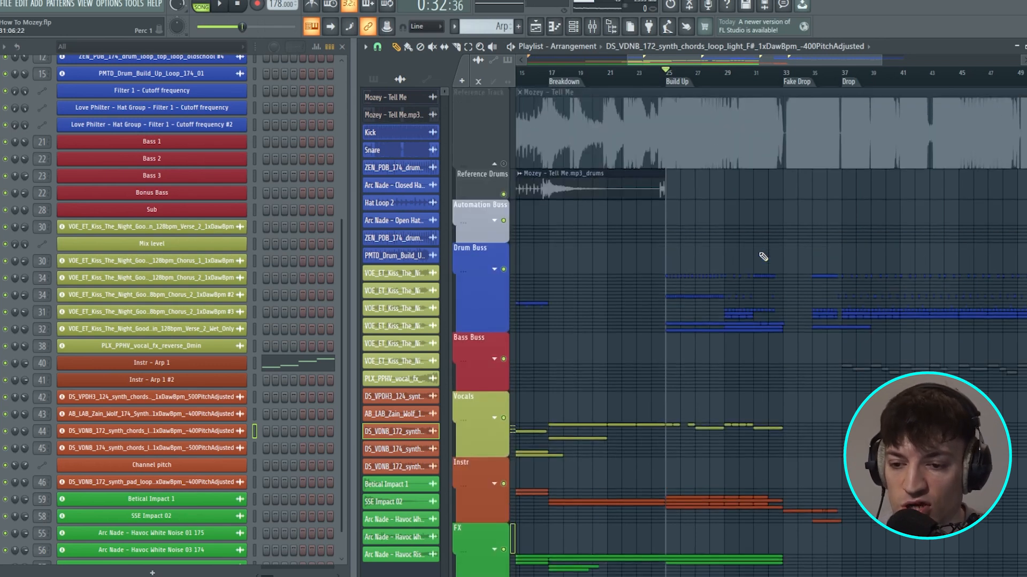
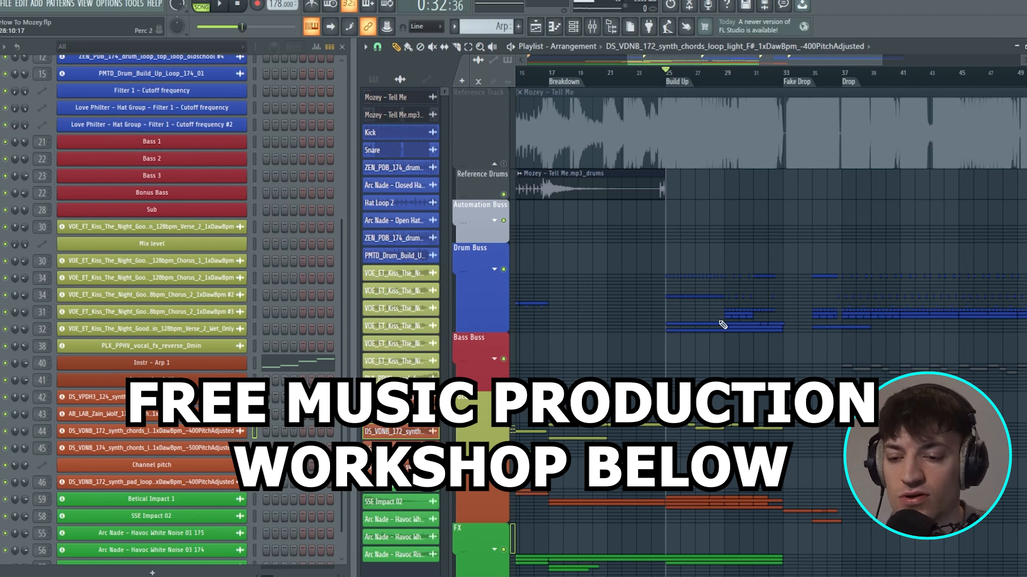
{"action": "scroll", "coordinate": [717, 333], "scroll_direction": "down", "scroll_amount": 4}
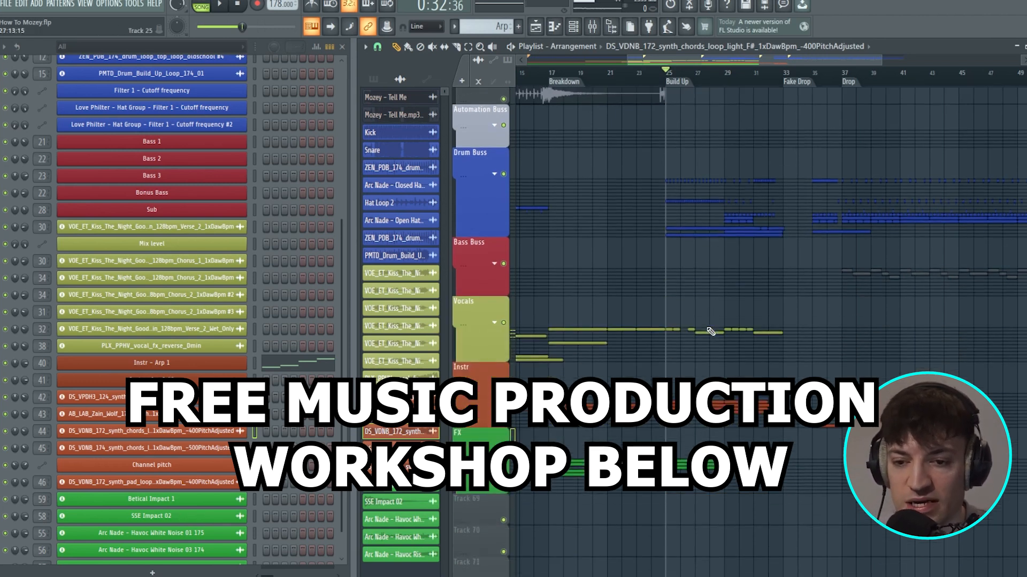
{"action": "scroll", "coordinate": [793, 288], "scroll_direction": "up", "scroll_amount": 4}
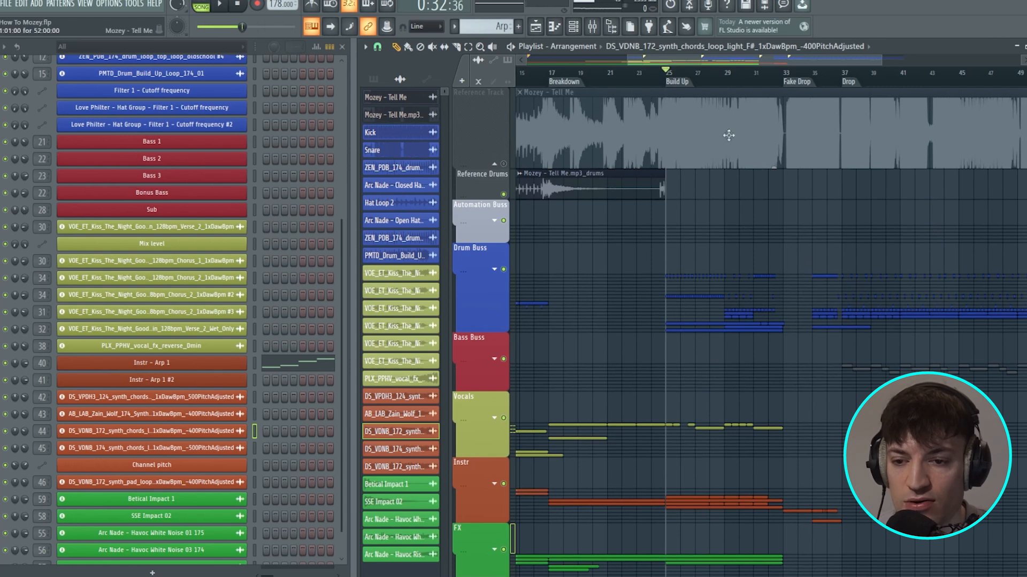
- Place the playhead at the Fake Drop marker with the Instr group expanded, and select bars 33 to 35
{"action": "left_click_drag", "start_coordinate": [731, 63], "coordinate": [764, 62]}
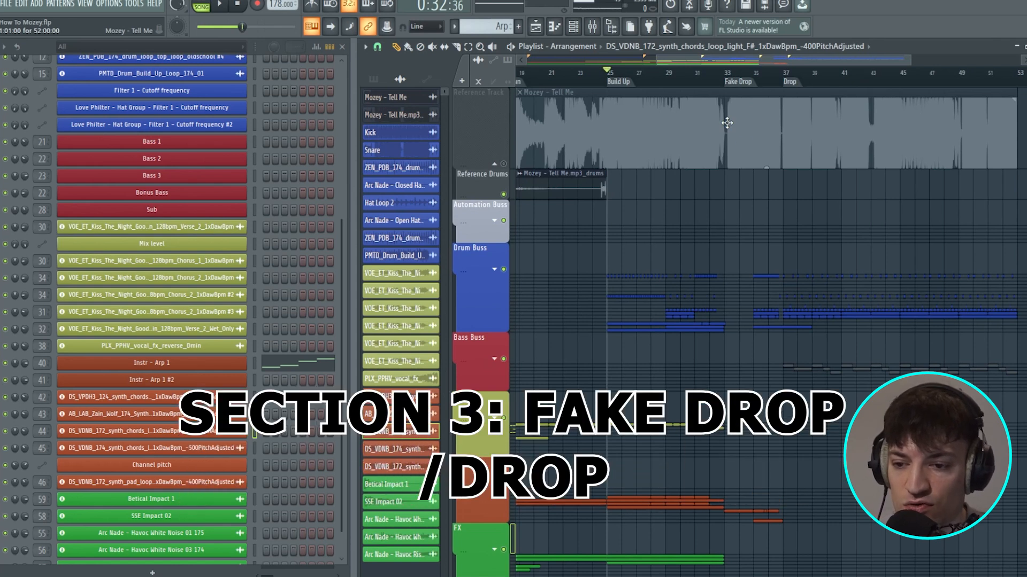
{"action": "scroll", "coordinate": [822, 386], "scroll_direction": "down", "scroll_amount": 1}
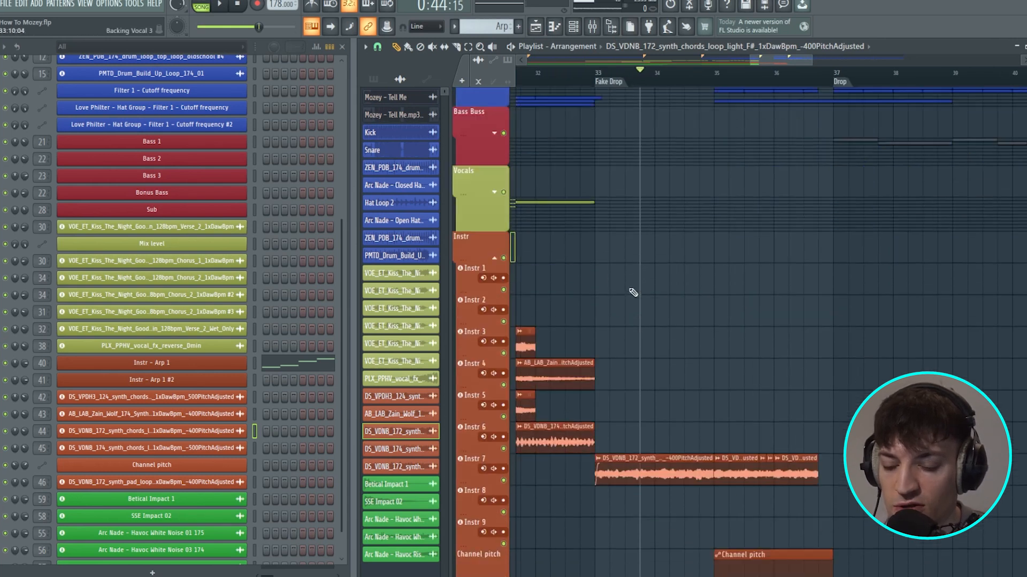
{"action": "scroll", "coordinate": [632, 292], "scroll_direction": "down", "scroll_amount": 3}
{"action": "left_click", "coordinate": [597, 79]}
{"action": "scroll", "coordinate": [598, 79], "scroll_direction": "up", "scroll_amount": 2}
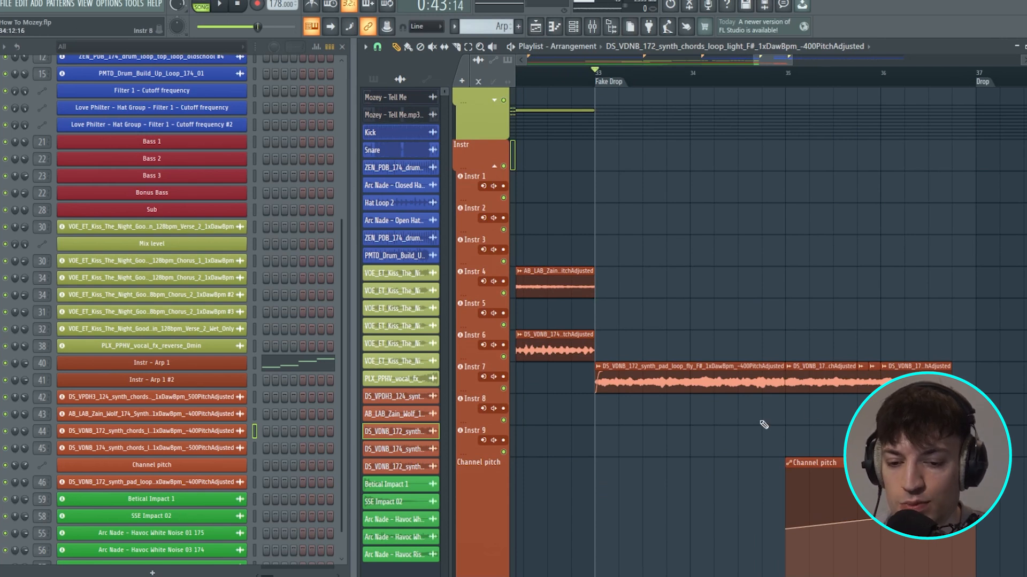
{"action": "left_click_drag", "start_coordinate": [598, 80], "coordinate": [794, 82]}
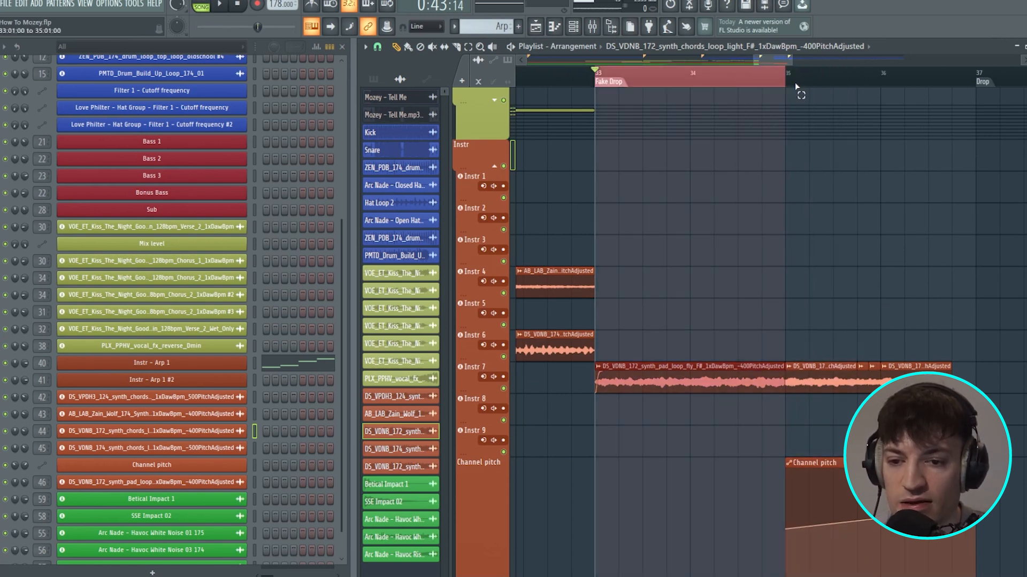
- Select bars 35 to 37 up to the Drop marker, and expand the Drum Buss group
{"action": "scroll", "coordinate": [733, 234], "scroll_direction": "up", "scroll_amount": 6}
{"action": "scroll", "coordinate": [737, 392], "scroll_direction": "down", "scroll_amount": 6}
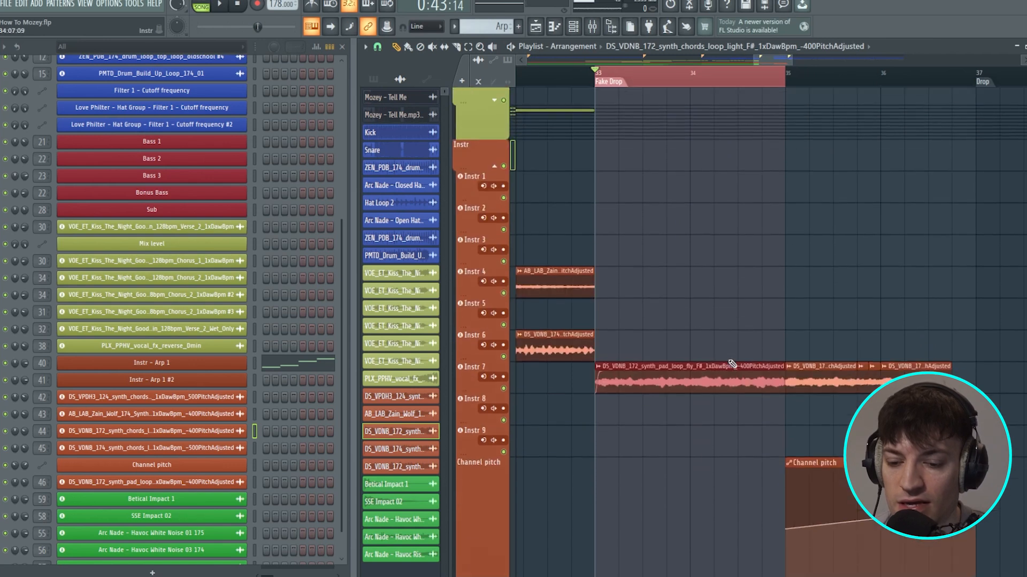
{"action": "scroll", "coordinate": [721, 449], "scroll_direction": "down", "scroll_amount": 3}
{"action": "left_click_drag", "start_coordinate": [790, 78], "coordinate": [974, 80]}
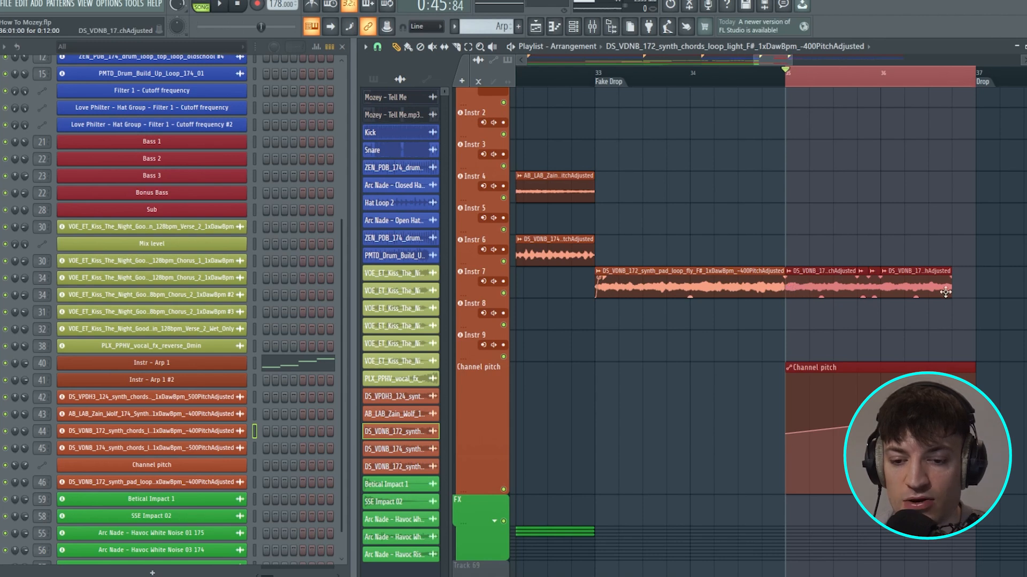
{"action": "scroll", "coordinate": [878, 275], "scroll_direction": "up", "scroll_amount": 12}
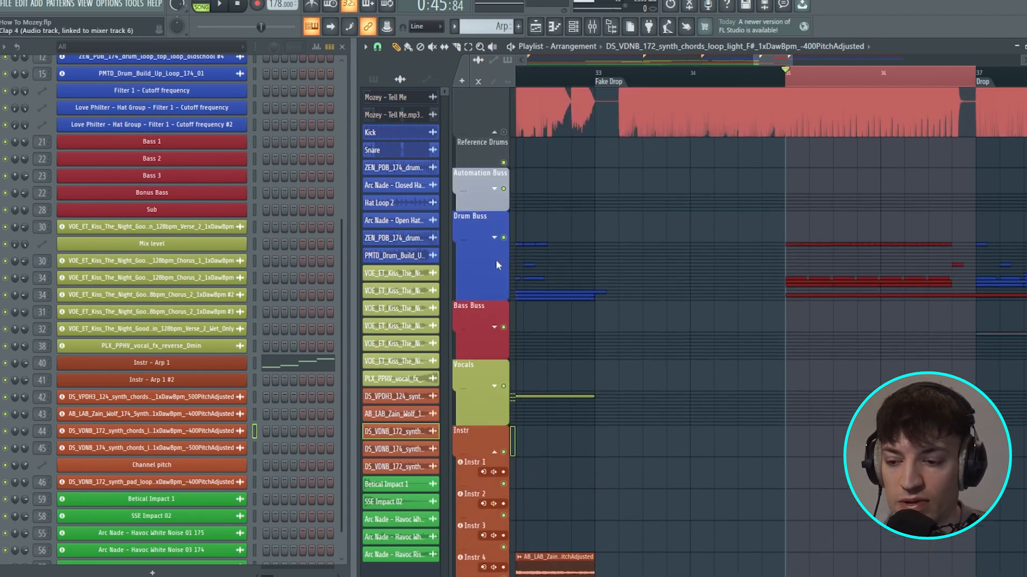
{"action": "left_click", "coordinate": [505, 244]}
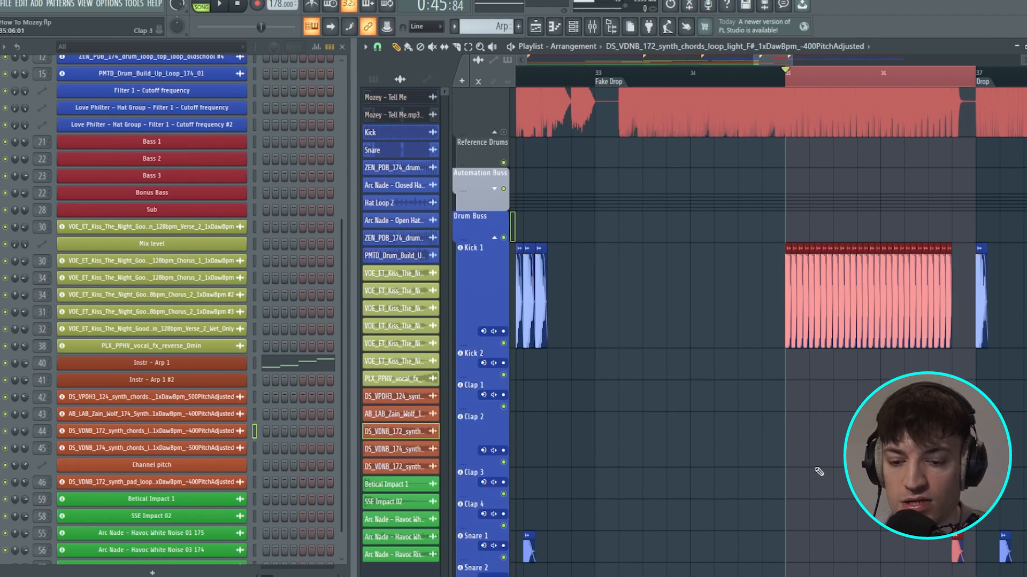
- Clear the bar selection and examine the fake drop's drum, instrument and Channel pitch automation clips between bars 33 and 37
{"action": "scroll", "coordinate": [818, 470], "scroll_direction": "down", "scroll_amount": 4}
{"action": "left_click_drag", "start_coordinate": [791, 64], "coordinate": [759, 60]}
{"action": "left_click", "coordinate": [636, 76]}
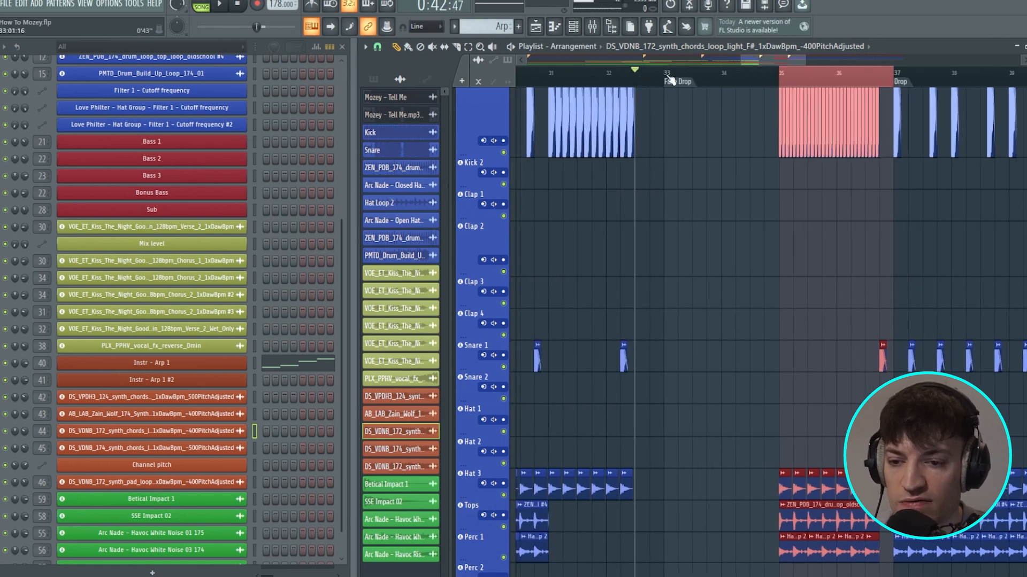
{"action": "scroll", "coordinate": [761, 192], "scroll_direction": "up", "scroll_amount": 3}
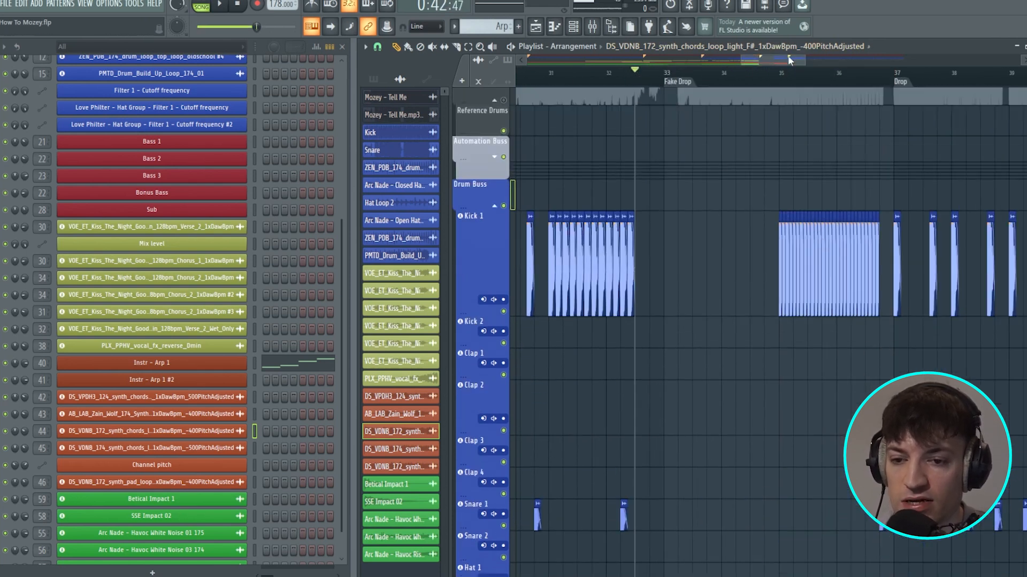
{"action": "left_click_drag", "start_coordinate": [790, 61], "coordinate": [796, 62]}
{"action": "scroll", "coordinate": [689, 262], "scroll_direction": "down", "scroll_amount": 10}
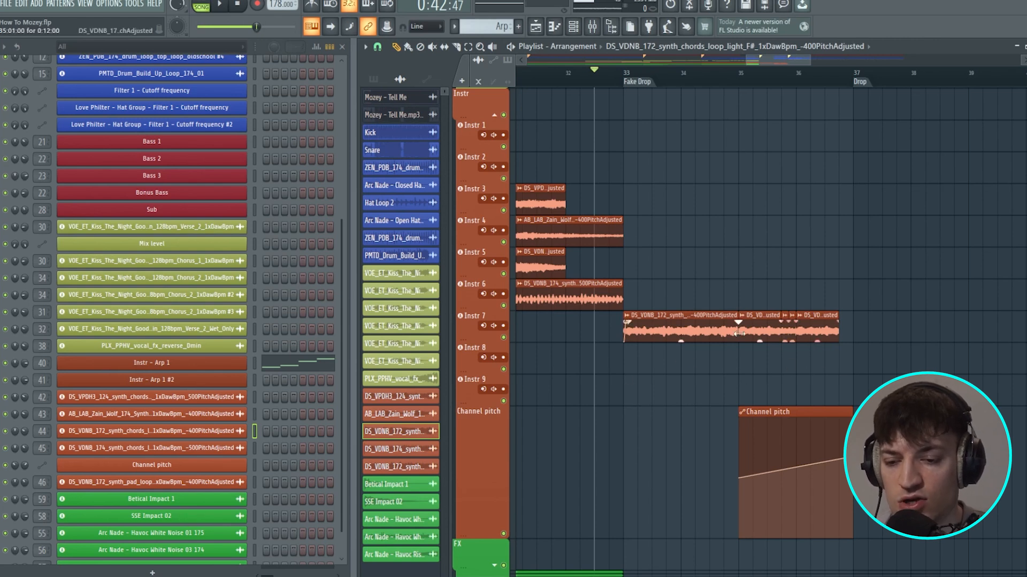
{"action": "scroll", "coordinate": [738, 342], "scroll_direction": "up", "scroll_amount": 10}
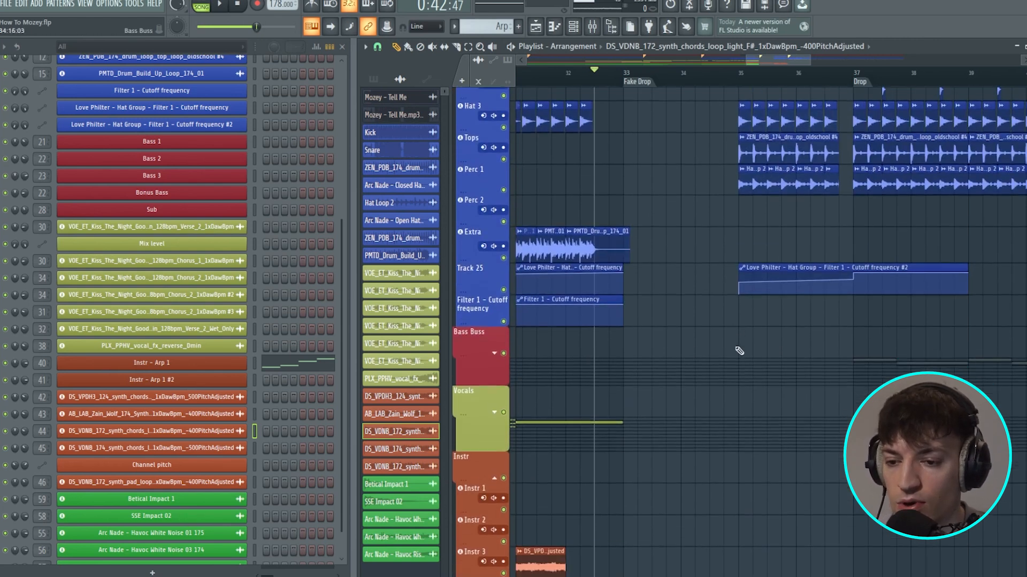
{"action": "scroll", "coordinate": [727, 364], "scroll_direction": "down", "scroll_amount": 9}
{"action": "scroll", "coordinate": [716, 369], "scroll_direction": "up", "scroll_amount": 10}
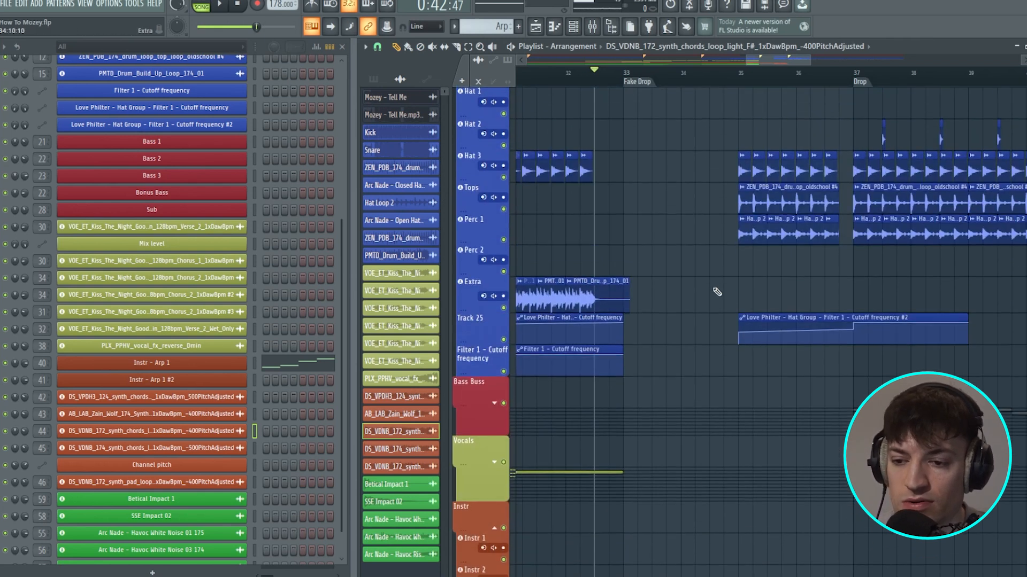
- Play the arrangement from the middle of bar 32 through the fake drop, and stop at the Drop marker
{"action": "left_click", "coordinate": [566, 81]}
{"action": "key", "text": "space"}
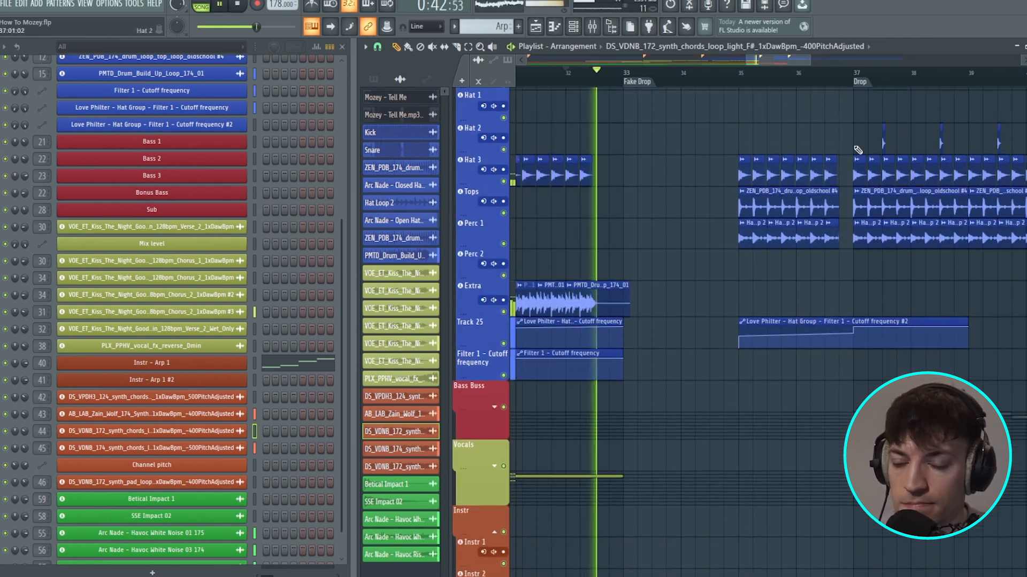
{"action": "scroll", "coordinate": [848, 152], "scroll_direction": "down", "scroll_amount": 10}
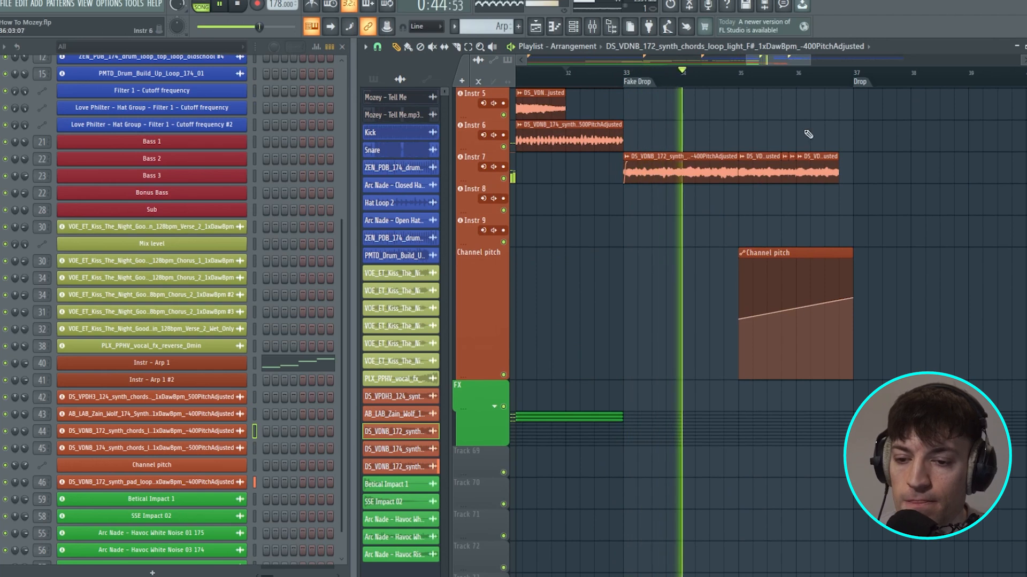
{"action": "scroll", "coordinate": [778, 240], "scroll_direction": "up", "scroll_amount": 10}
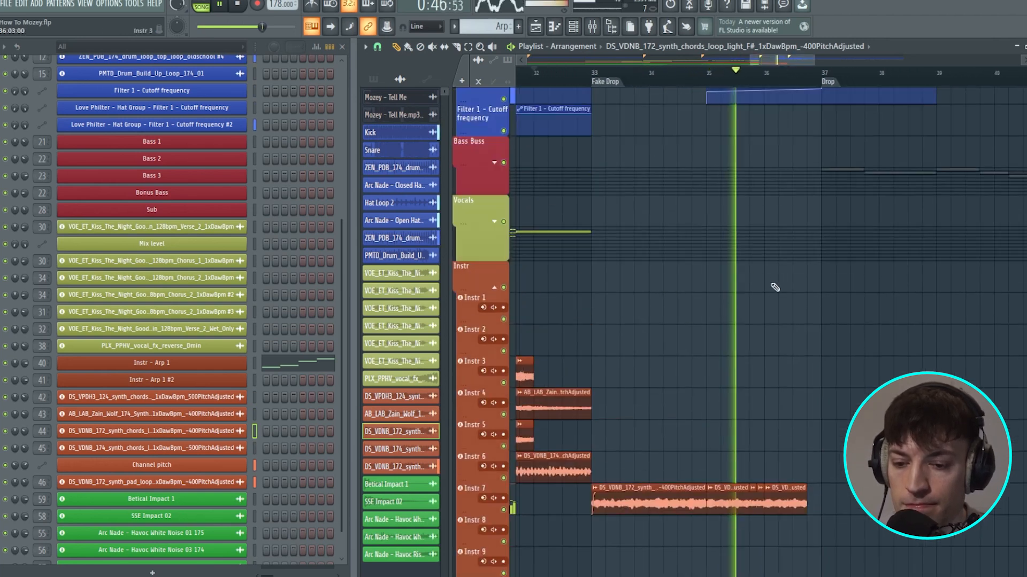
{"action": "scroll", "coordinate": [838, 181], "scroll_direction": "down", "scroll_amount": 10}
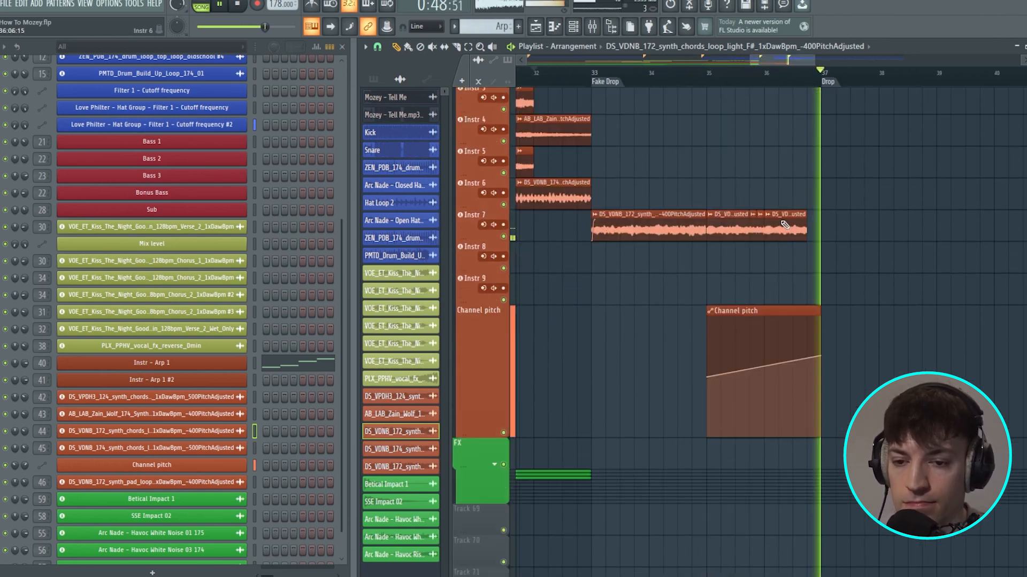
{"action": "key", "text": "space"}
- Place the playhead at bar 35 and examine the repeated Kick 1 clips leading into the drop against the beat snap
{"action": "scroll", "coordinate": [791, 148], "scroll_direction": "up", "scroll_amount": 5}
{"action": "left_click", "coordinate": [713, 75]}
{"action": "scroll", "coordinate": [797, 308], "scroll_direction": "up", "scroll_amount": 12}
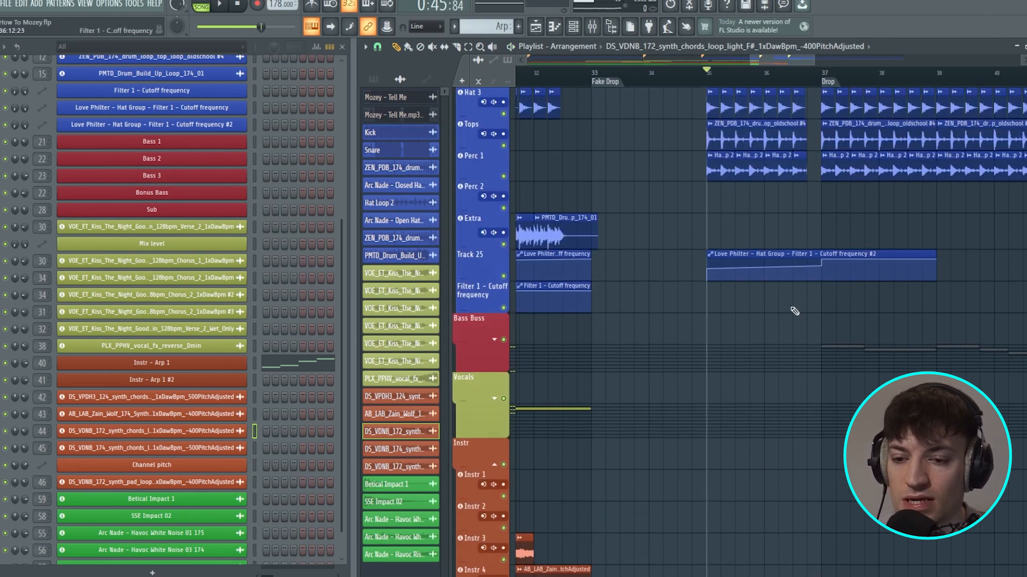
{"action": "scroll", "coordinate": [794, 311], "scroll_direction": "up", "scroll_amount": 8}
{"action": "scroll", "coordinate": [770, 199], "scroll_direction": "up", "scroll_amount": 3}
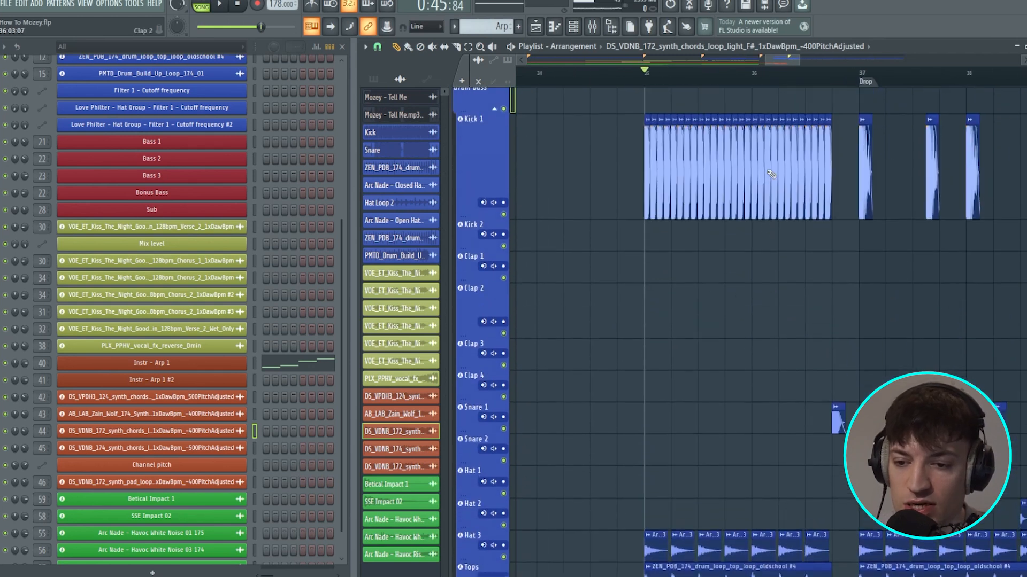
{"action": "scroll", "coordinate": [772, 85], "scroll_direction": "up", "scroll_amount": 2}
{"action": "left_click", "coordinate": [378, 47]}
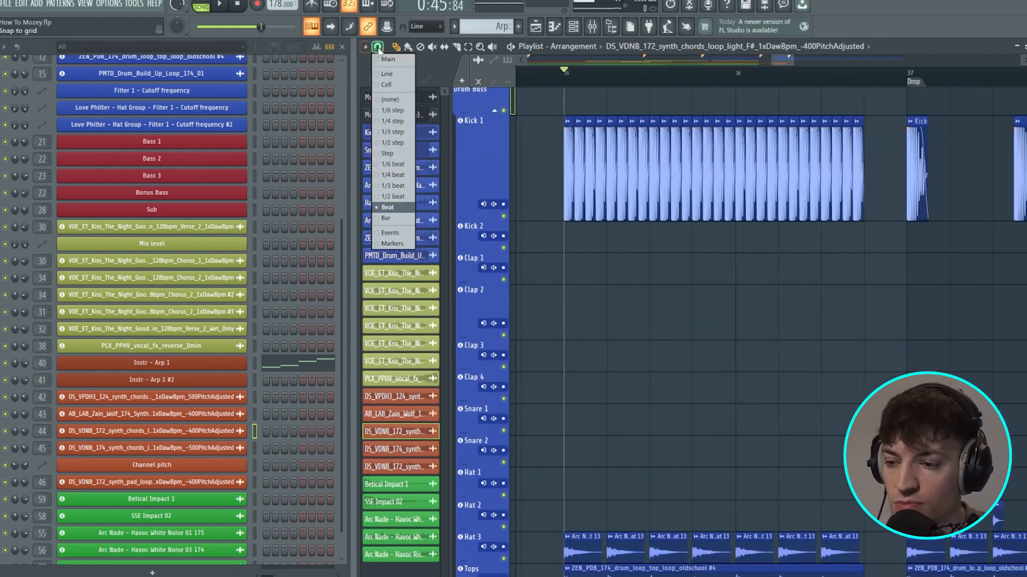
{"action": "left_click", "coordinate": [416, 211]}
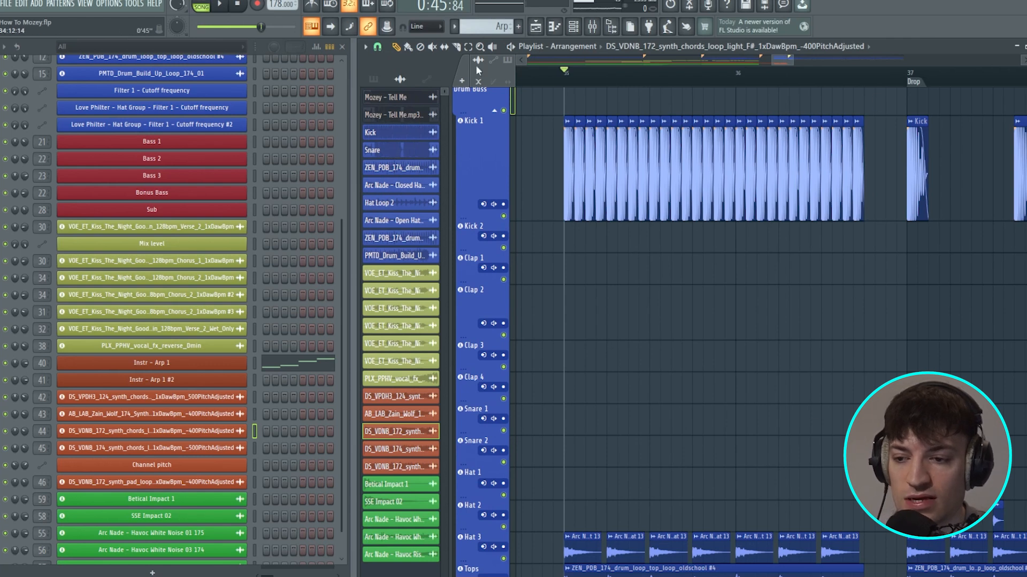
- Select the Hat 3, Tops and Perc 1 clips from bar 35, and examine the hat filter and Channel pitch automation
{"action": "scroll", "coordinate": [695, 460], "scroll_direction": "down", "scroll_amount": 5}
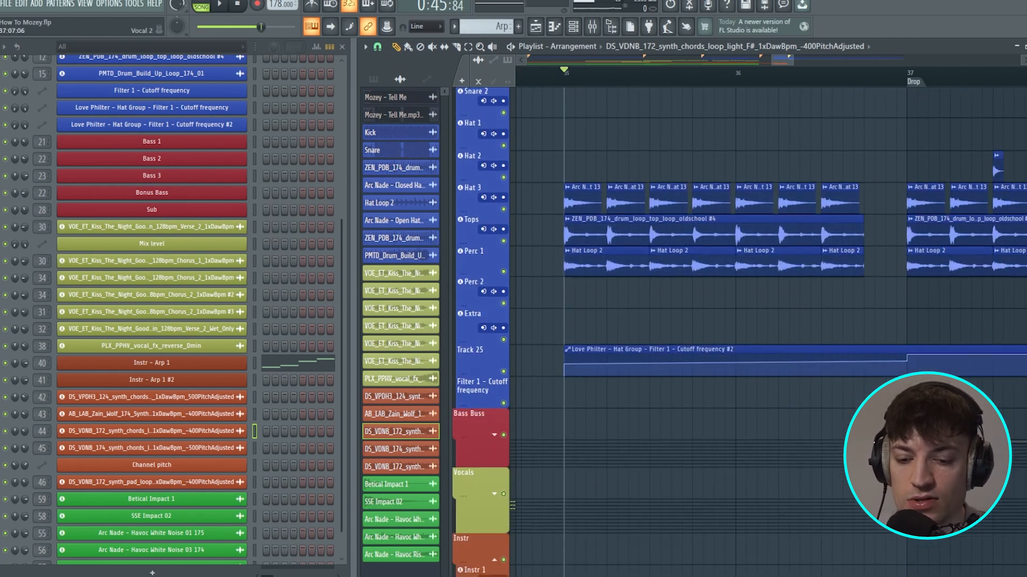
{"action": "left_click_drag", "start_coordinate": [539, 183], "coordinate": [888, 305]}
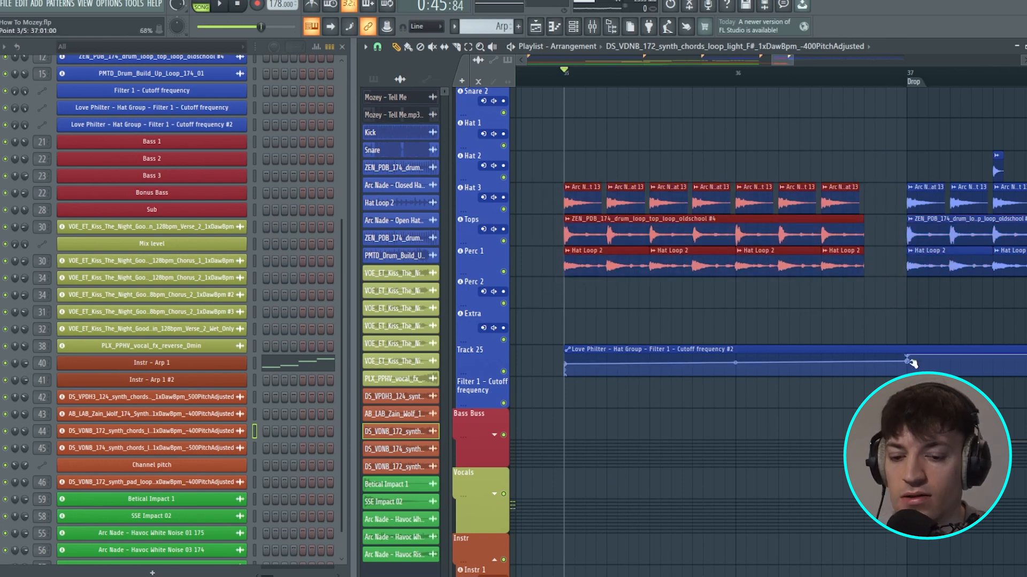
{"action": "scroll", "coordinate": [736, 83], "scroll_direction": "down", "scroll_amount": 3}
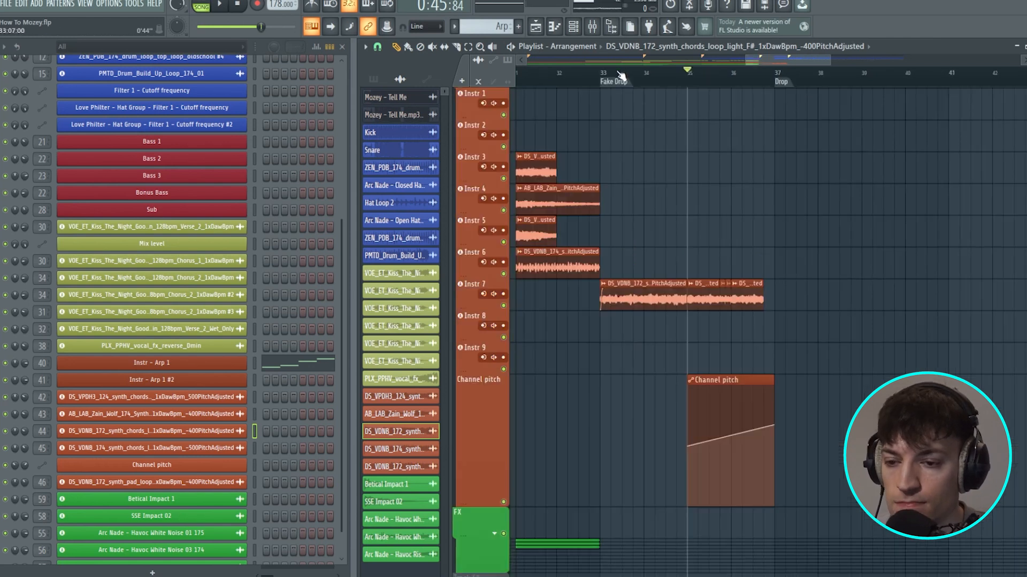
{"action": "scroll", "coordinate": [621, 77], "scroll_direction": "up", "scroll_amount": 4}
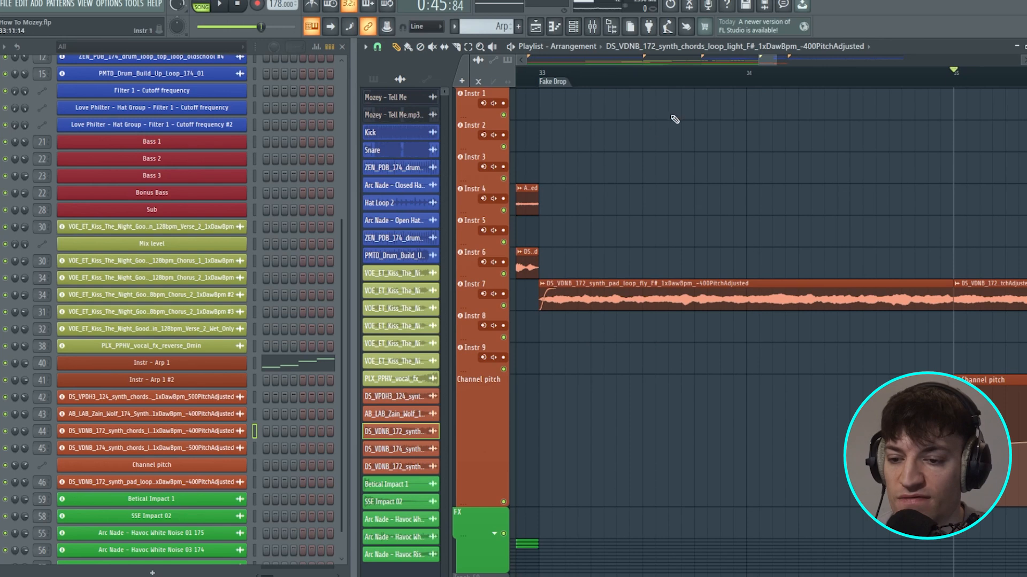
{"action": "scroll", "coordinate": [668, 88], "scroll_direction": "down", "scroll_amount": 4}
{"action": "scroll", "coordinate": [700, 88], "scroll_direction": "down", "scroll_amount": 2}
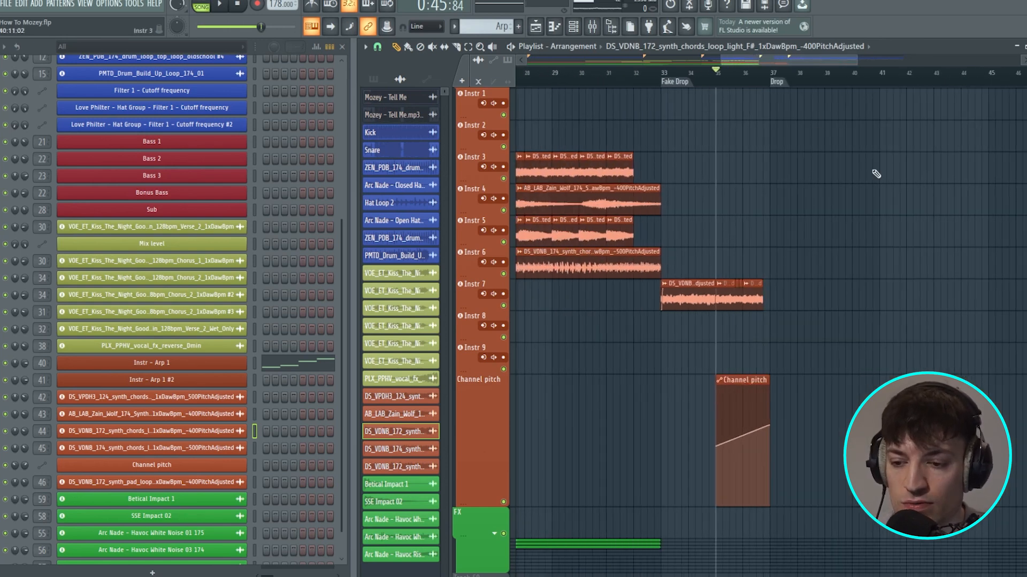
- Set the playlist snap to Bar, and place the playhead at the Drop marker on bar 37
{"action": "scroll", "coordinate": [884, 188], "scroll_direction": "up", "scroll_amount": 12}
{"action": "left_click_drag", "start_coordinate": [802, 58], "coordinate": [835, 53]}
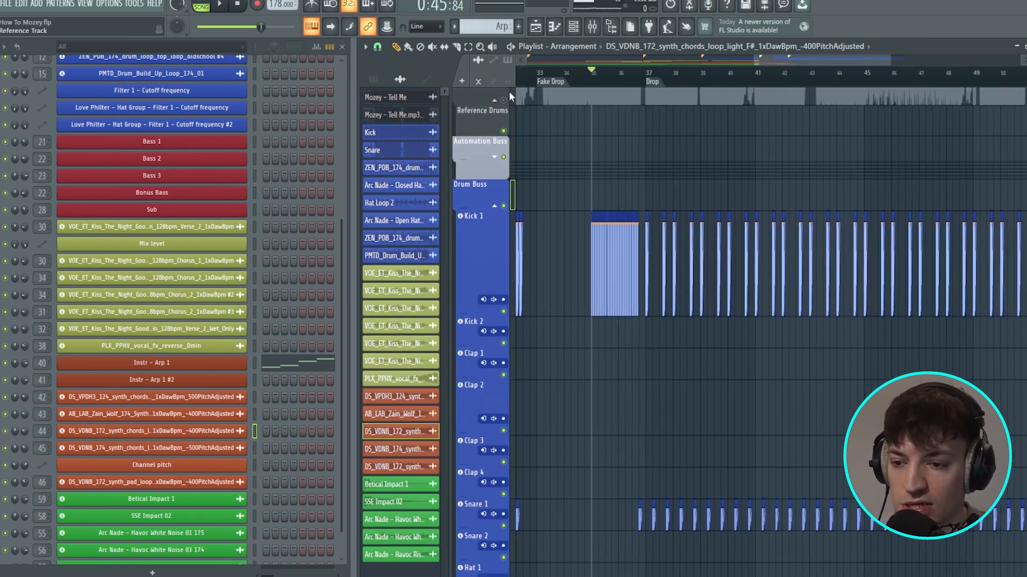
{"action": "left_click", "coordinate": [377, 47]}
{"action": "left_click", "coordinate": [387, 216]}
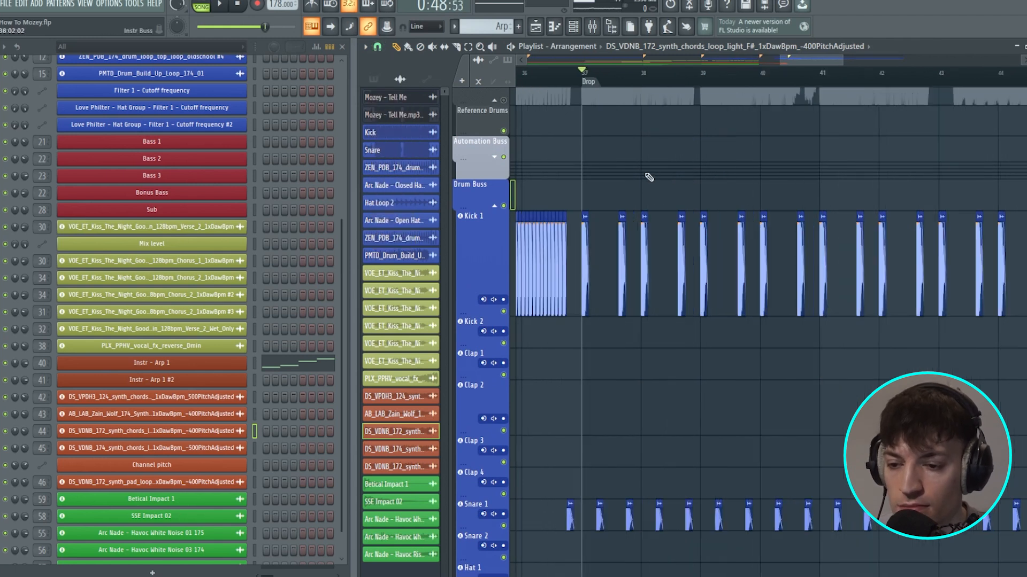
{"action": "scroll", "coordinate": [654, 119], "scroll_direction": "up", "scroll_amount": 2}
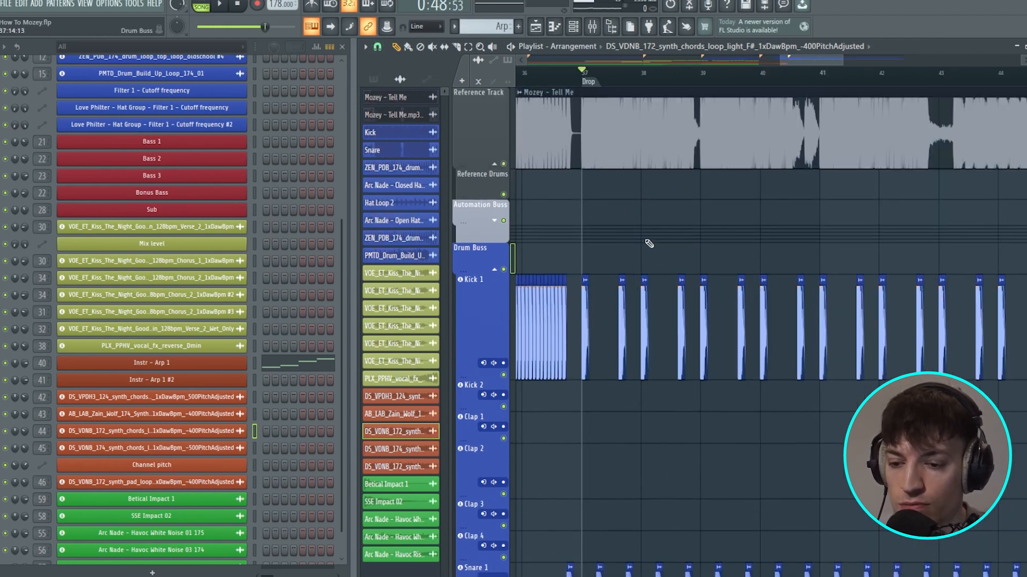
{"action": "scroll", "coordinate": [667, 327], "scroll_direction": "down", "scroll_amount": 6}
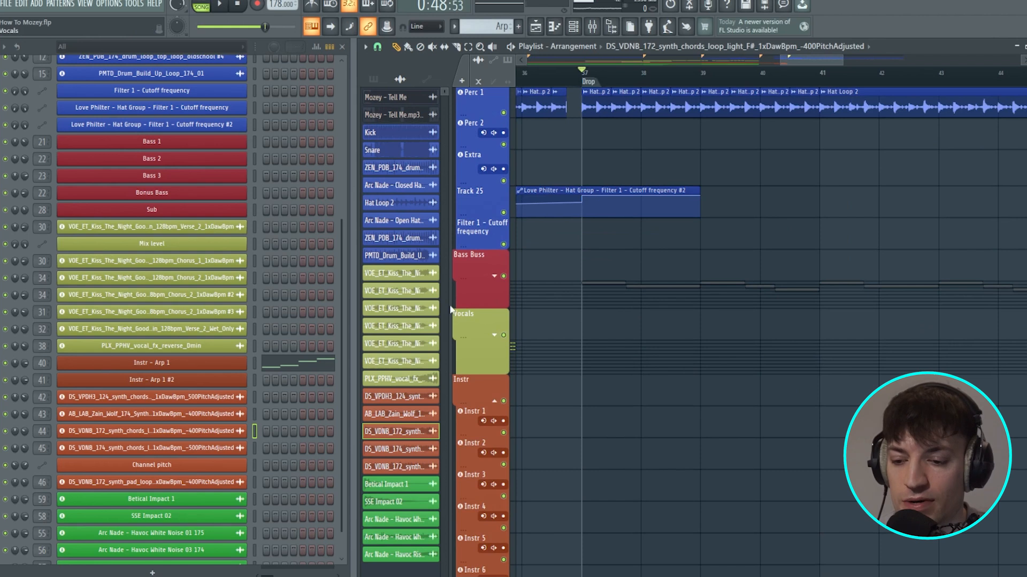
{"action": "scroll", "coordinate": [716, 310], "scroll_direction": "up", "scroll_amount": 5}
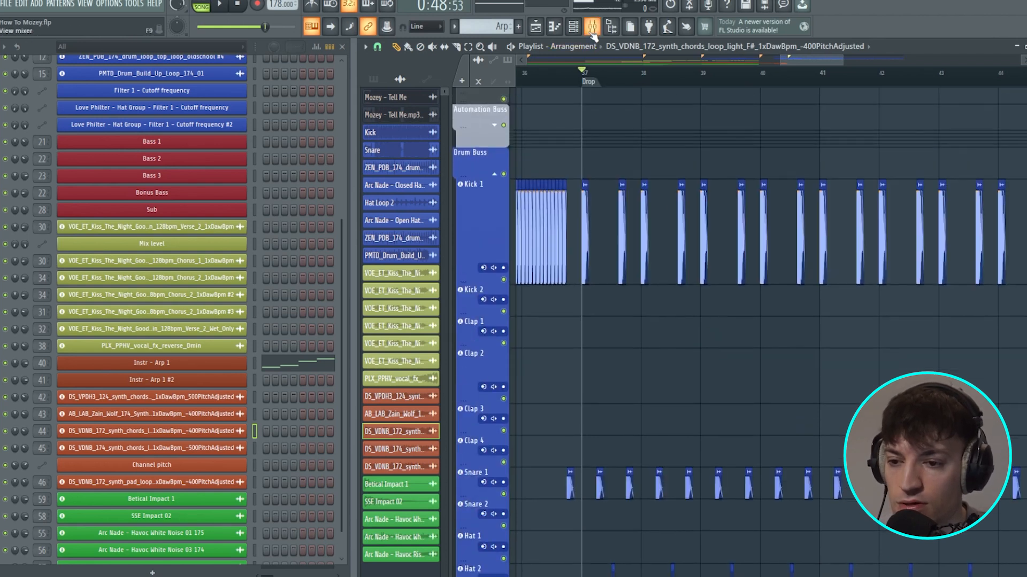
- Rebuild the Kick 1 pattern over bars 37 to 40 with snap set to Step, placing kicks on steps 1 and 11 of each bar
{"action": "scroll", "coordinate": [573, 87], "scroll_direction": "up", "scroll_amount": 3}
{"action": "left_click", "coordinate": [378, 46]}
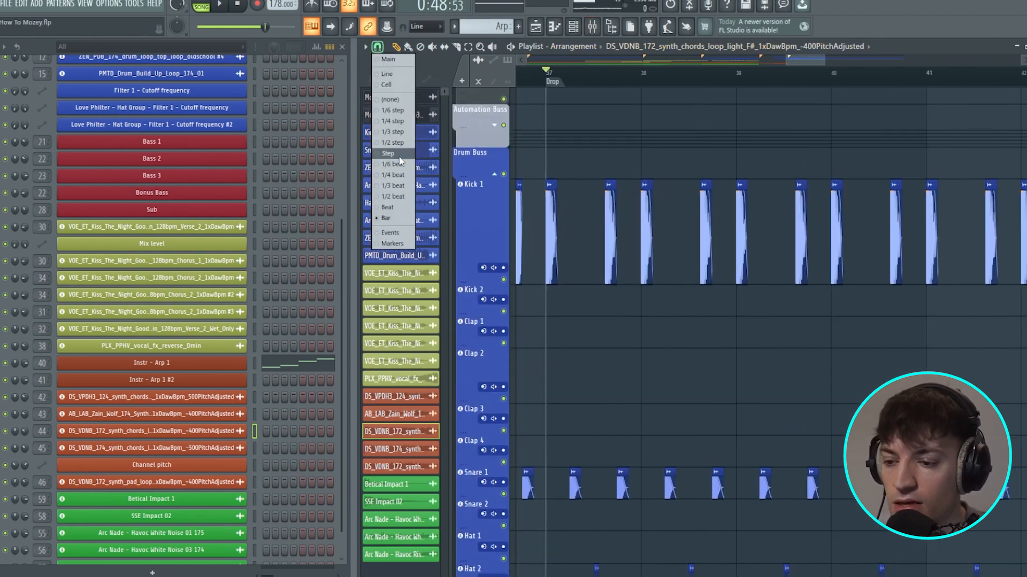
{"action": "left_click", "coordinate": [398, 208]}
{"action": "scroll", "coordinate": [572, 81], "scroll_direction": "up", "scroll_amount": 1}
{"action": "left_click_drag", "start_coordinate": [561, 80], "coordinate": [538, 81]}
{"action": "right_click", "coordinate": [621, 217]}
{"action": "left_click", "coordinate": [607, 232]}
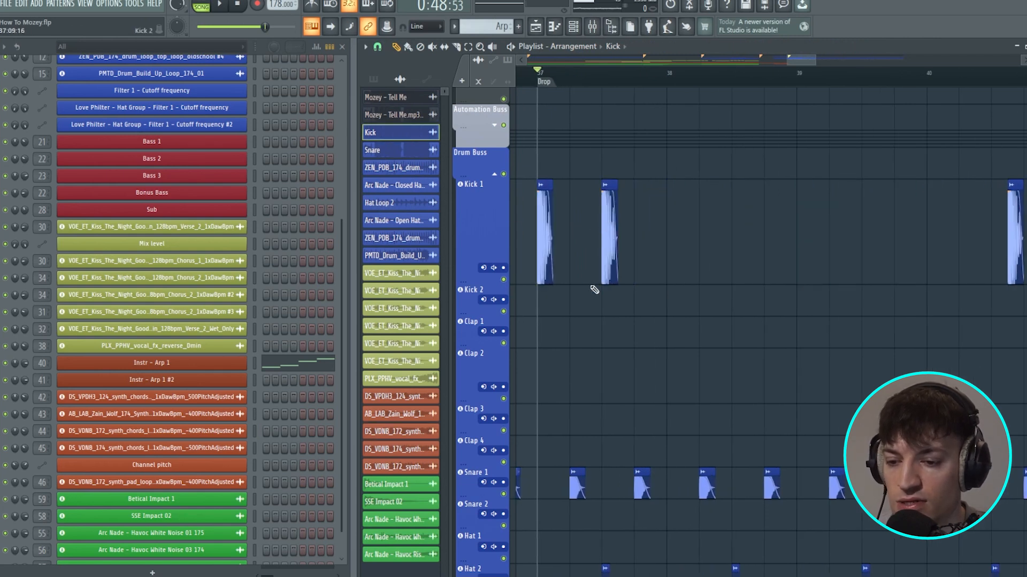
{"action": "mouse_move", "coordinate": [609, 185]}
{"action": "left_mouse_down"}
{"action": "mouse_move", "coordinate": [626, 185]}
{"action": "mouse_move", "coordinate": [599, 185]}
{"action": "mouse_move", "coordinate": [624, 185]}
{"action": "left_mouse_up"}
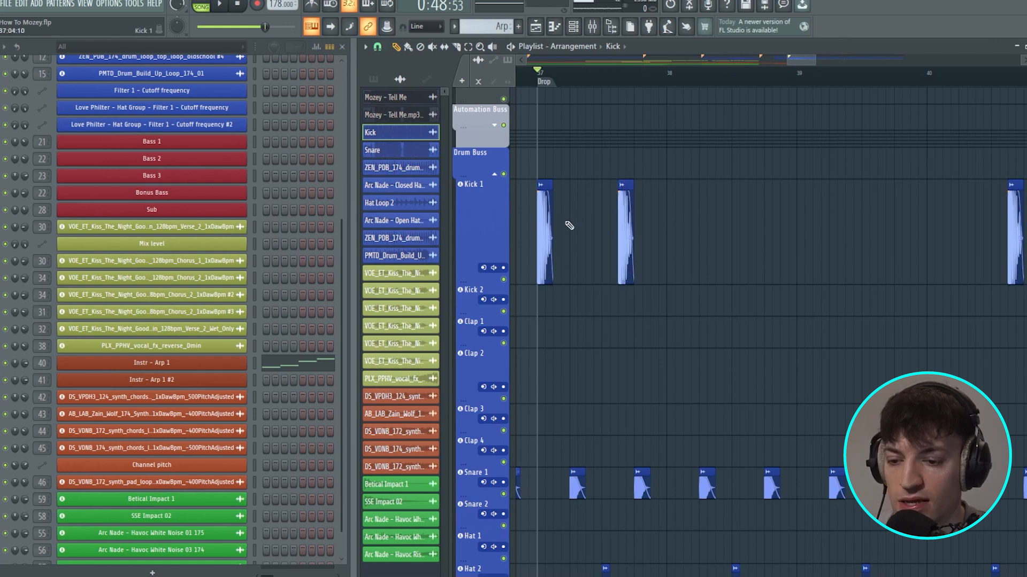
{"action": "left_click_drag", "start_coordinate": [757, 224], "coordinate": [932, 243]}
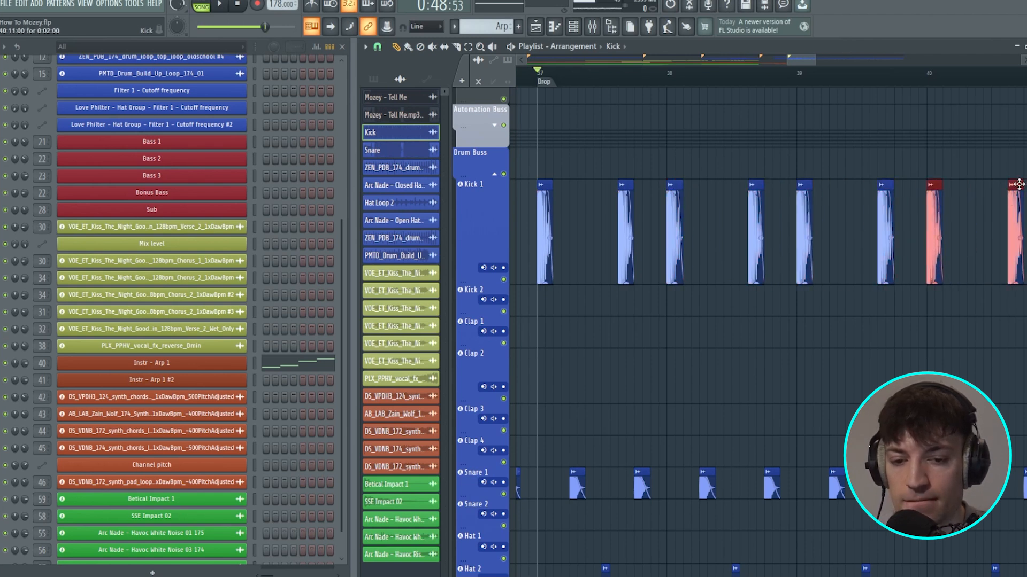
- Set the snap to Beat, and play the drop from bar 37 with Hat 2, Hat 3, Tops and Perc 1 muted
{"action": "scroll", "coordinate": [628, 224], "scroll_direction": "down", "scroll_amount": 4}
{"action": "left_click", "coordinate": [378, 51]}
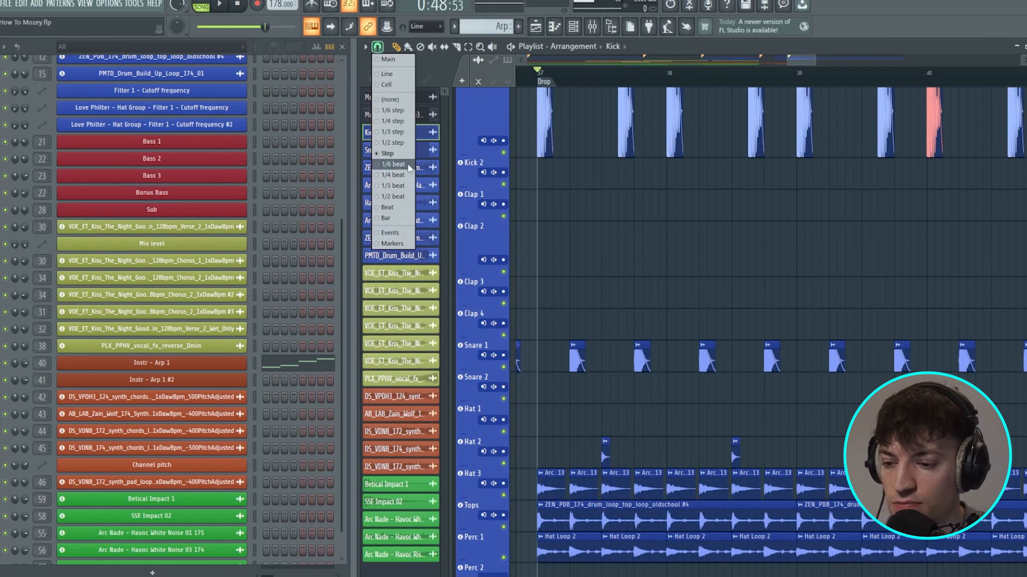
{"action": "left_click", "coordinate": [398, 208]}
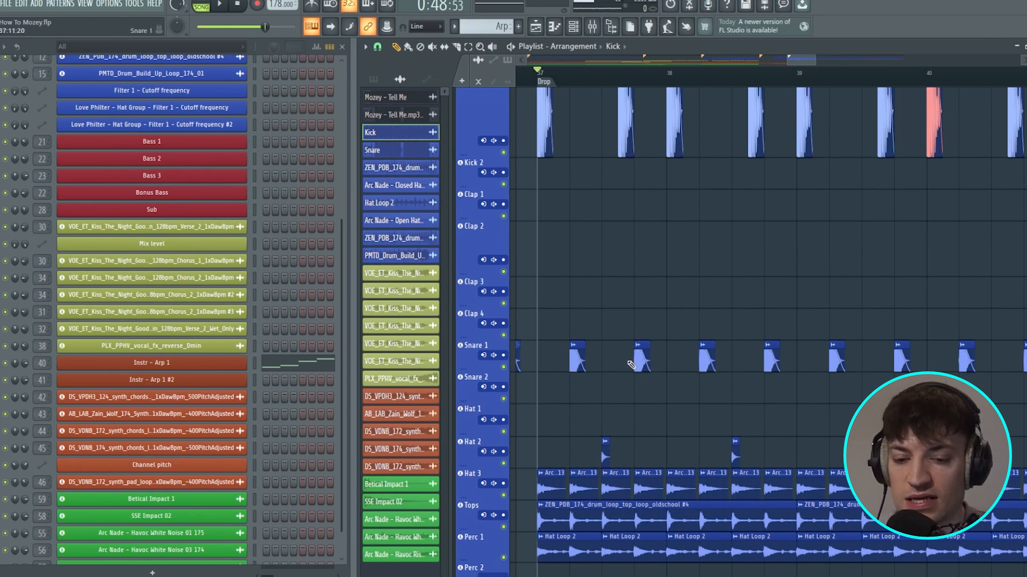
{"action": "scroll", "coordinate": [545, 466], "scroll_direction": "down", "scroll_amount": 5}
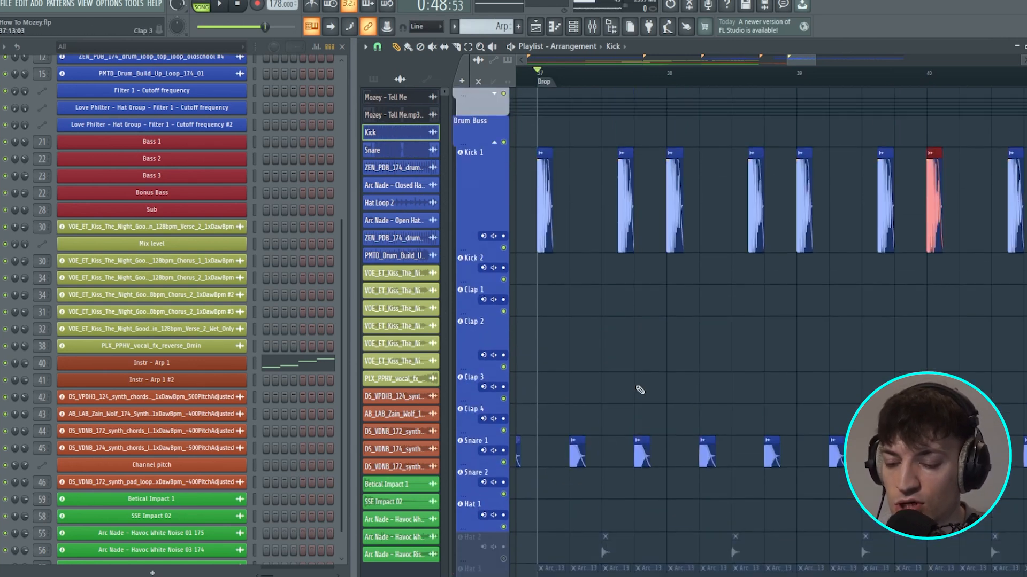
{"action": "scroll", "coordinate": [640, 389], "scroll_direction": "down", "scroll_amount": 2}
{"action": "key", "text": "space"}
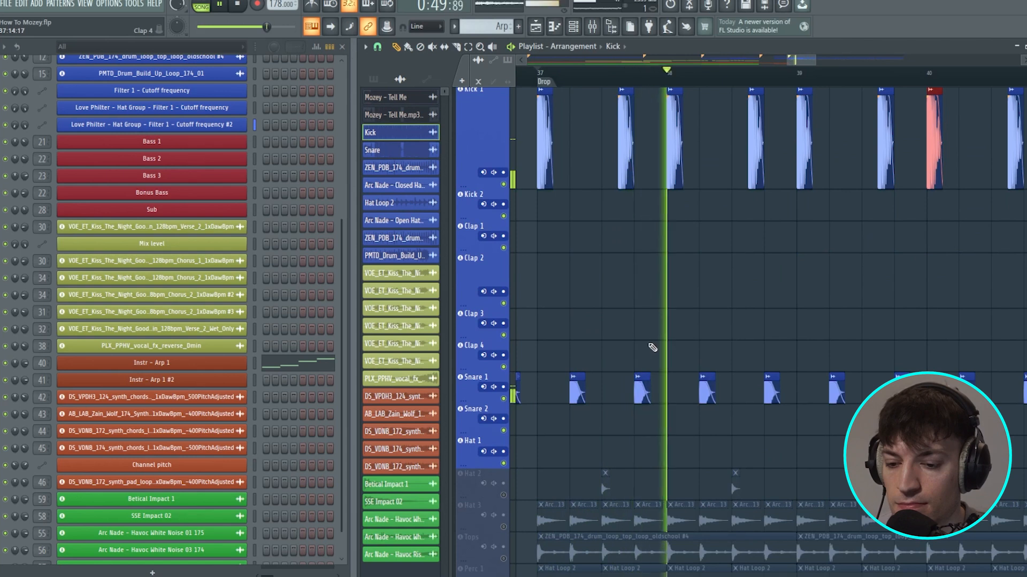
- Stop playback, examine the Kick 1 track in the mixer, and replay the kick and snare pattern from bar 37
{"action": "key", "text": "space"}
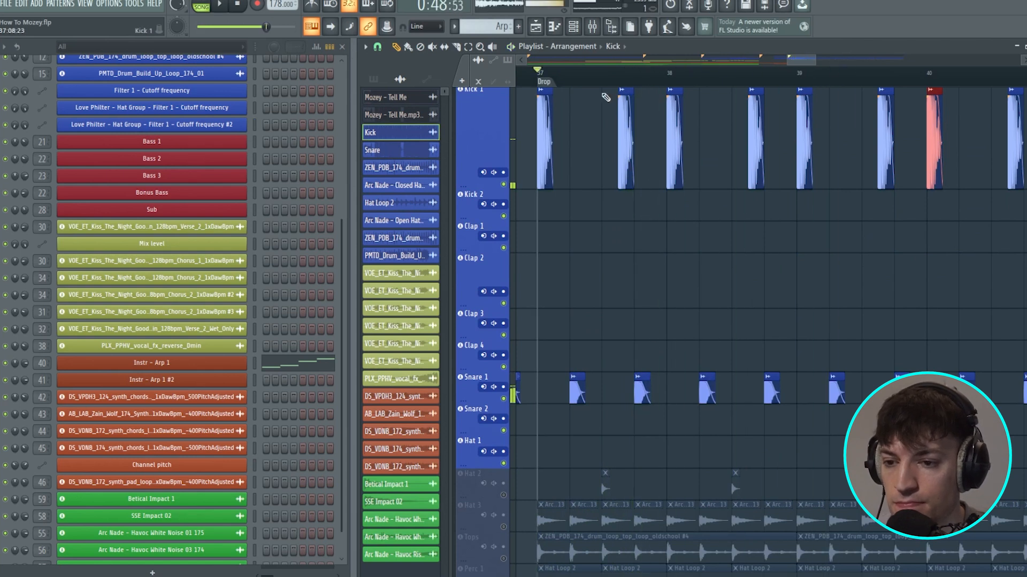
{"action": "left_click", "coordinate": [592, 31]}
{"action": "left_click", "coordinate": [80, 133]}
{"action": "key", "text": "space"}
{"action": "key", "text": "space"}
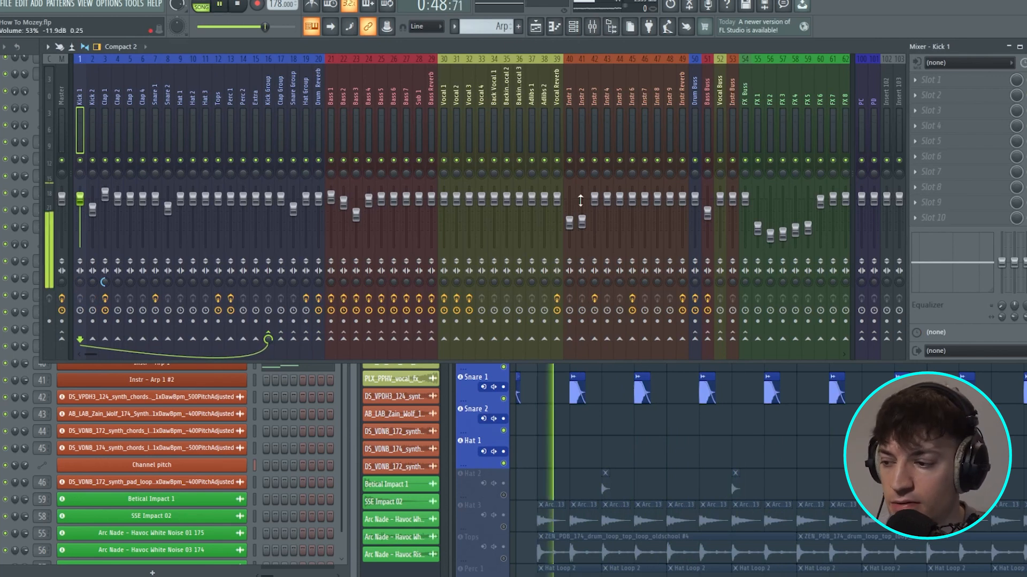
{"action": "left_click", "coordinate": [1022, 47]}
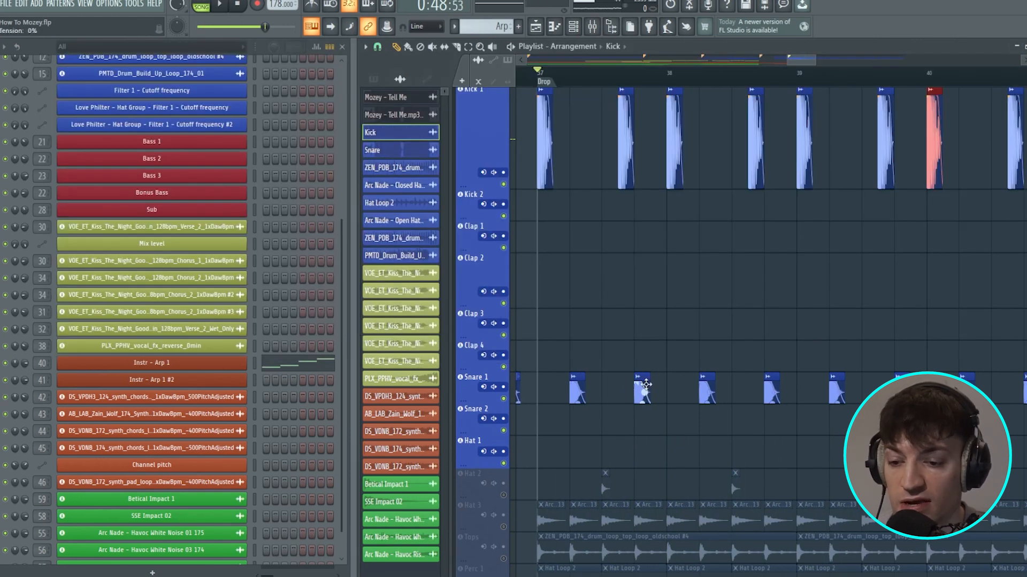
{"action": "scroll", "coordinate": [783, 288], "scroll_direction": "down", "scroll_amount": 4}
{"action": "key", "text": "space"}
{"action": "key", "text": "space"}
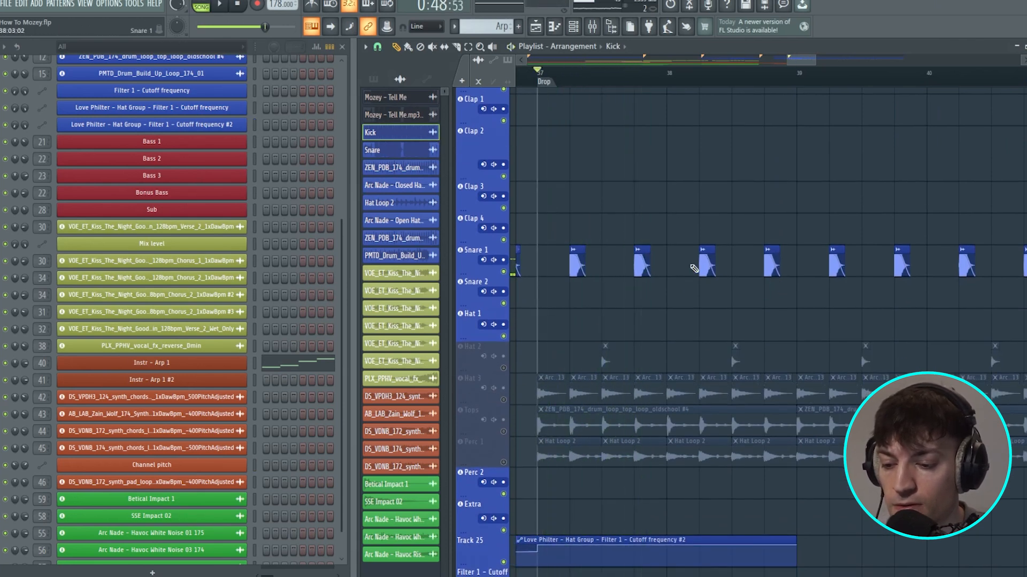
- Unmute the Hat 2 track and play the drop from the middle of bar 37 to hear it
{"action": "scroll", "coordinate": [698, 265], "scroll_direction": "down", "scroll_amount": 2}
{"action": "left_click", "coordinate": [503, 306]}
{"action": "left_click", "coordinate": [602, 78]}
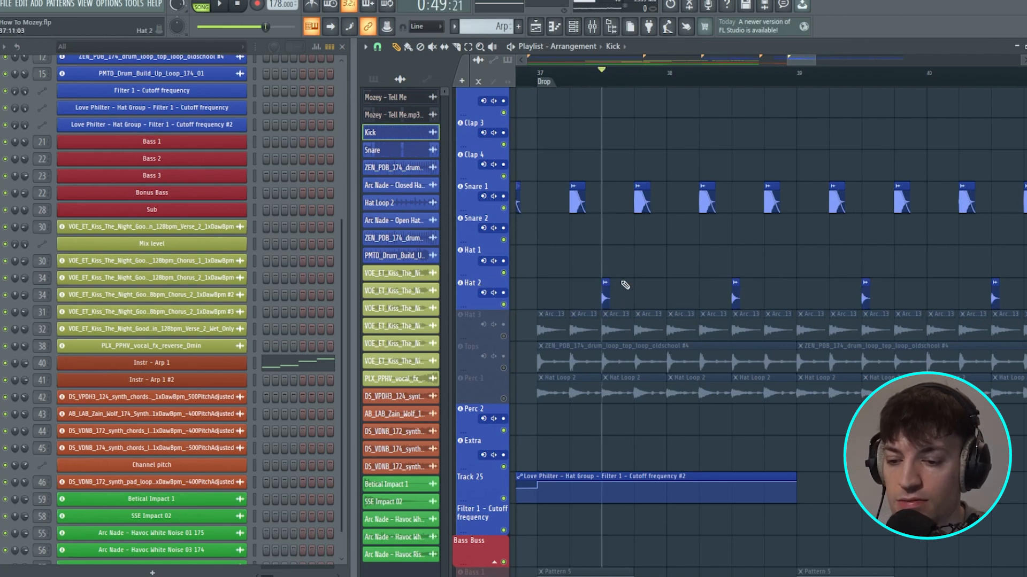
{"action": "key", "text": "space"}
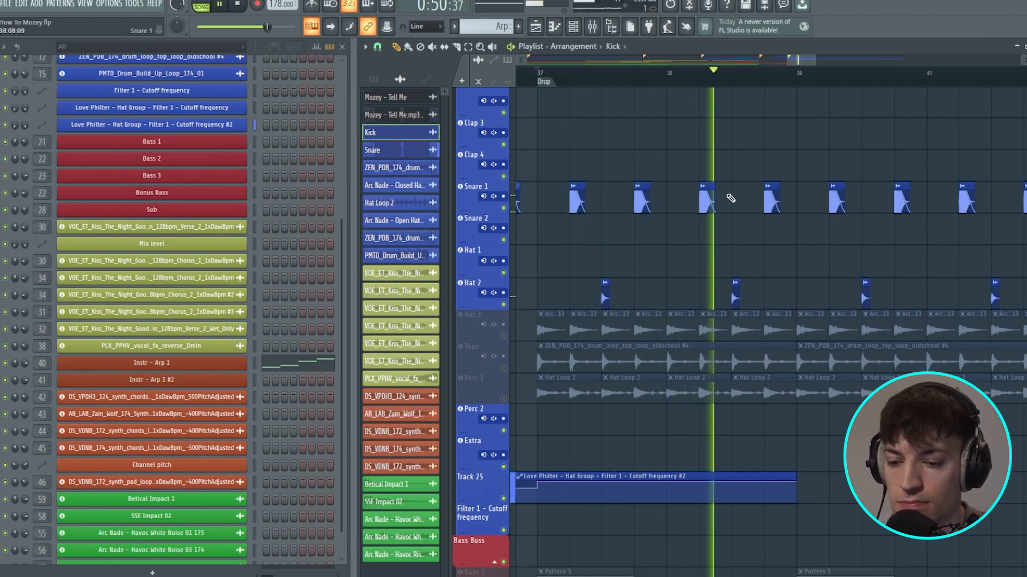
{"action": "key", "text": "space"}
- Unmute the Hat 3 track and play the drop from bar 37 with the added hats
{"action": "left_click", "coordinate": [504, 338]}
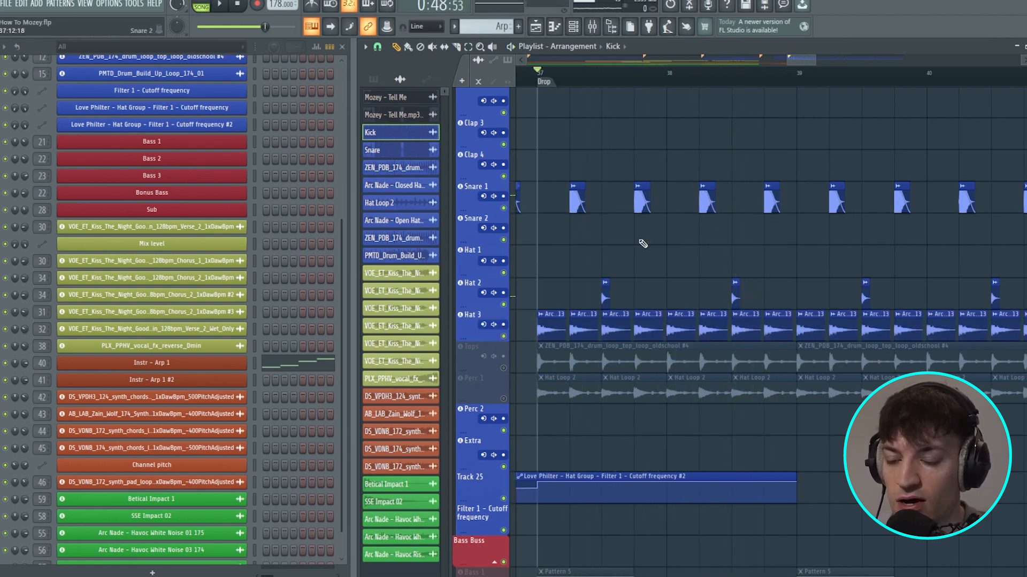
{"action": "left_click", "coordinate": [377, 47]}
{"action": "left_click", "coordinate": [400, 219]}
{"action": "key", "text": "space"}
{"action": "left_click_drag", "start_coordinate": [815, 60], "coordinate": [827, 60]}
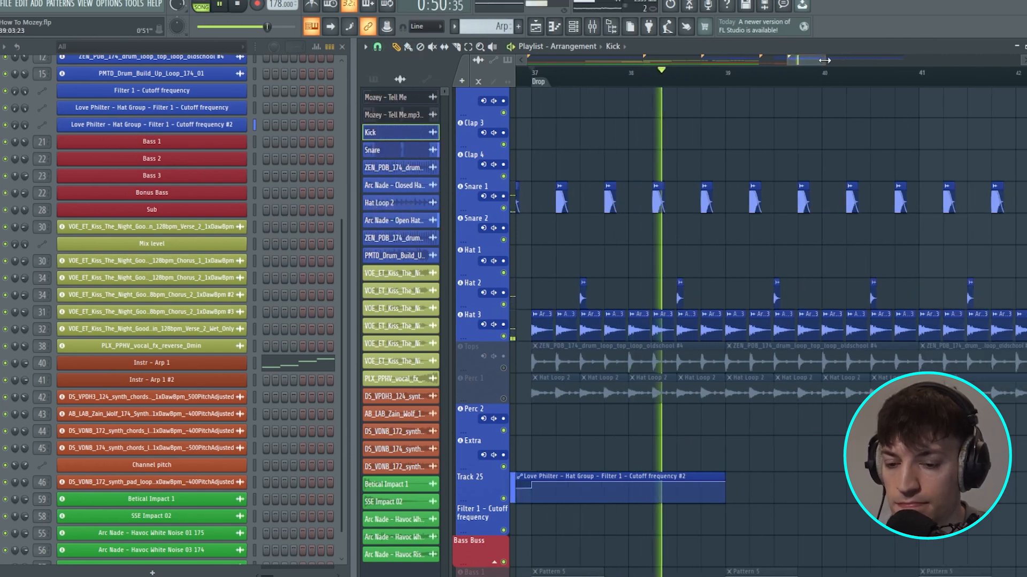
{"action": "key", "text": "space"}
- Unmute the Tops track and audition the drop from bar 37 with the top loop layered in
{"action": "scroll", "coordinate": [551, 309], "scroll_direction": "down", "scroll_amount": 2}
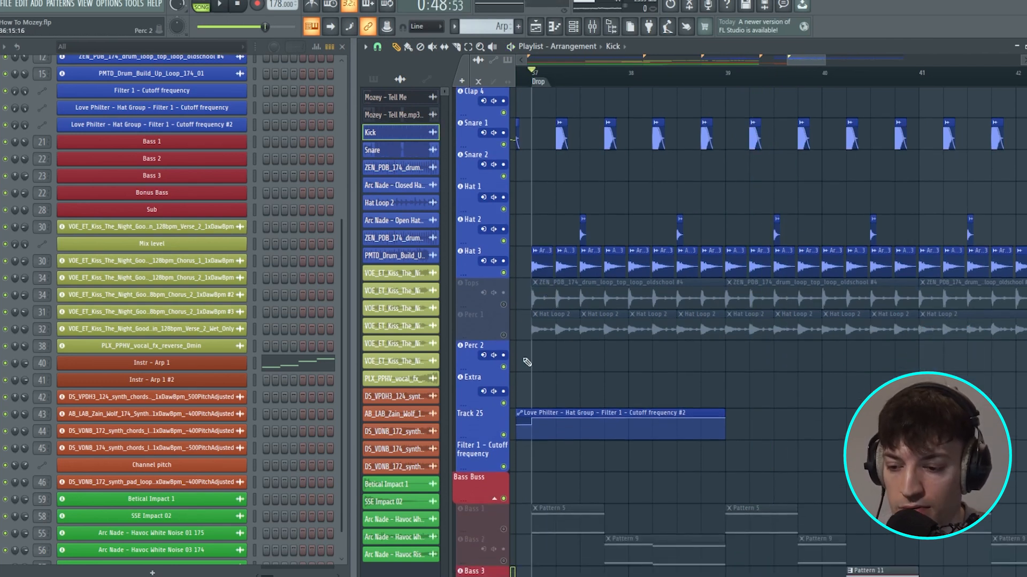
{"action": "left_click", "coordinate": [504, 305]}
{"action": "key", "text": "space"}
{"action": "key", "text": "space"}
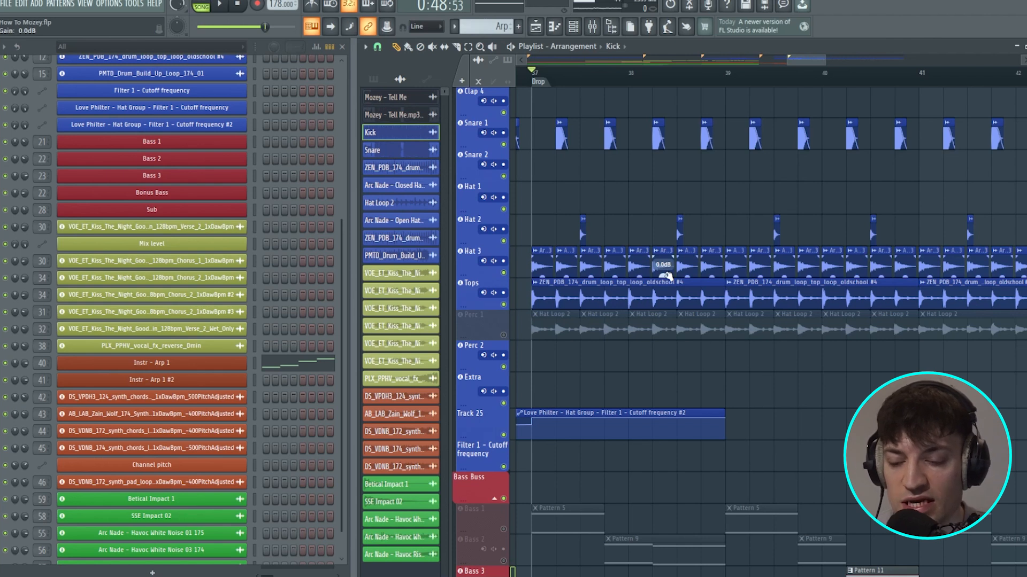
{"action": "key", "text": "space"}
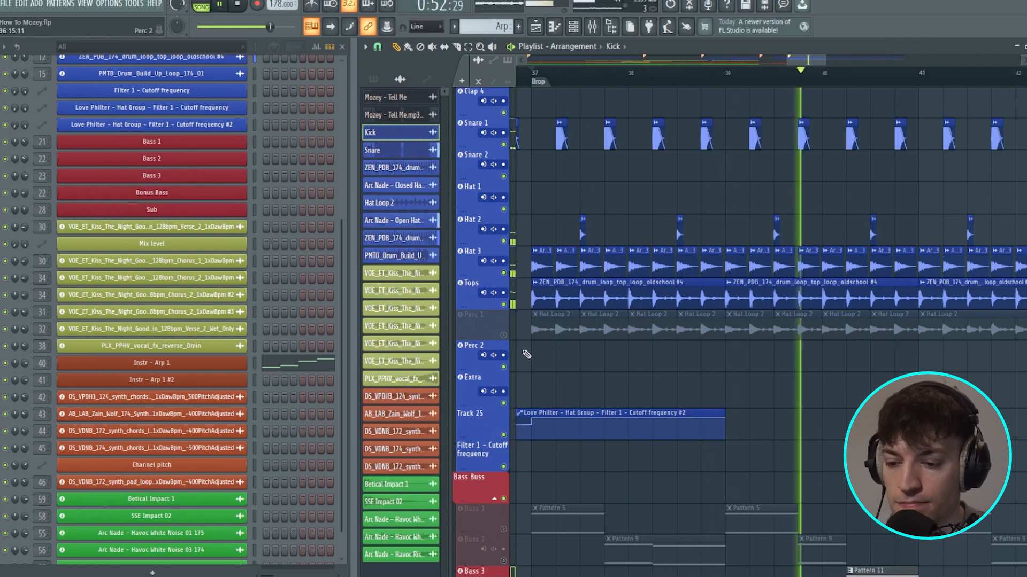
{"action": "key", "text": "space"}
{"action": "key", "text": "space"}
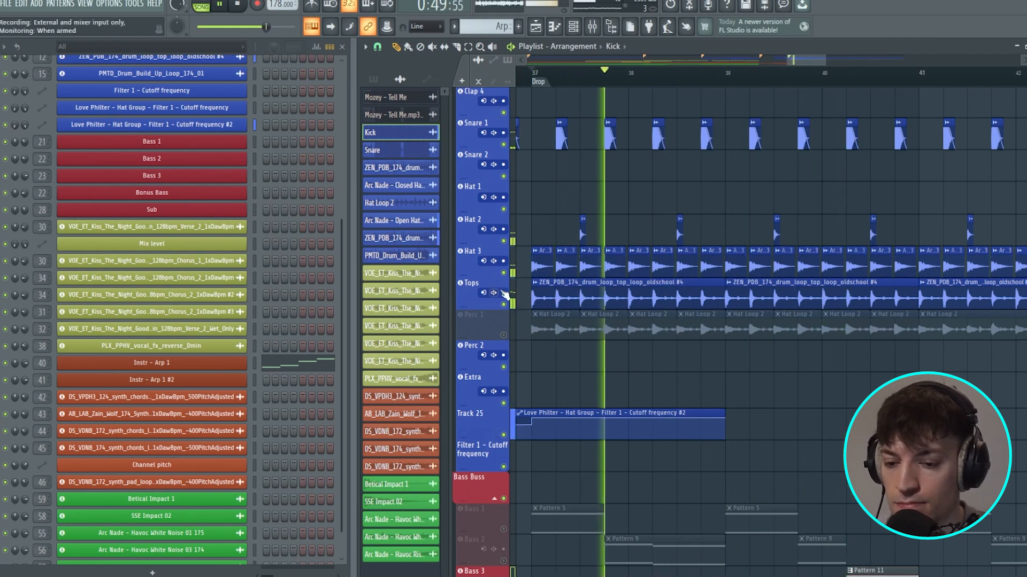
{"action": "key", "text": "space"}
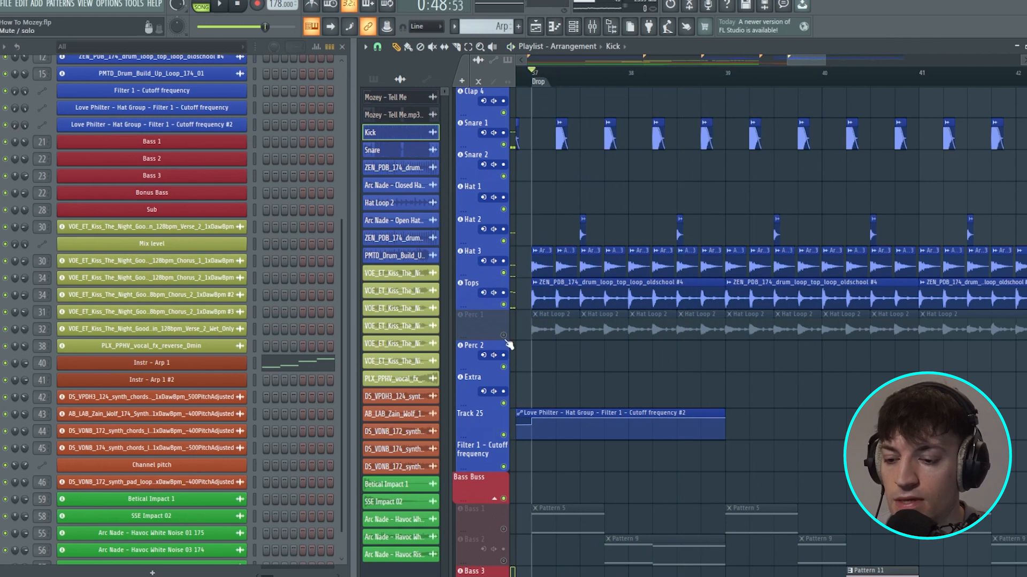
- Unmute the Perc 1 track and examine the Fruity parametric EQ 2 on its mixer channel
{"action": "left_click", "coordinate": [503, 335]}
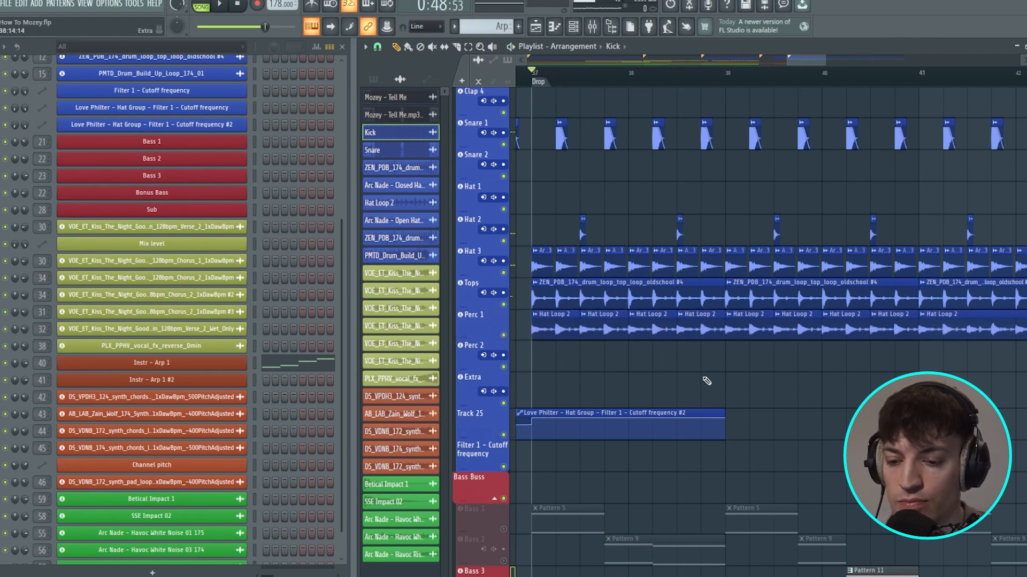
{"action": "key", "text": "F9"}
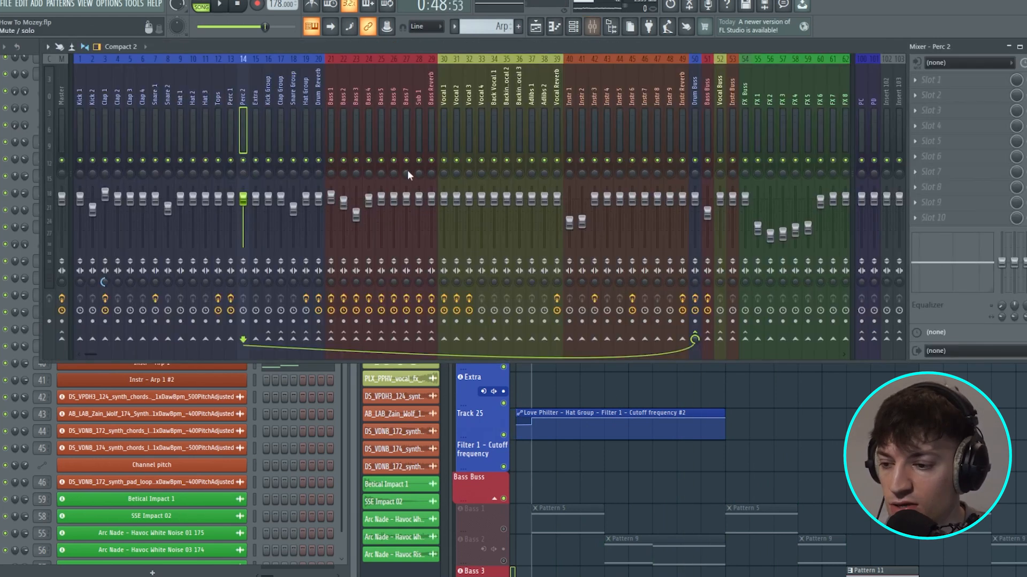
{"action": "left_click", "coordinate": [941, 80]}
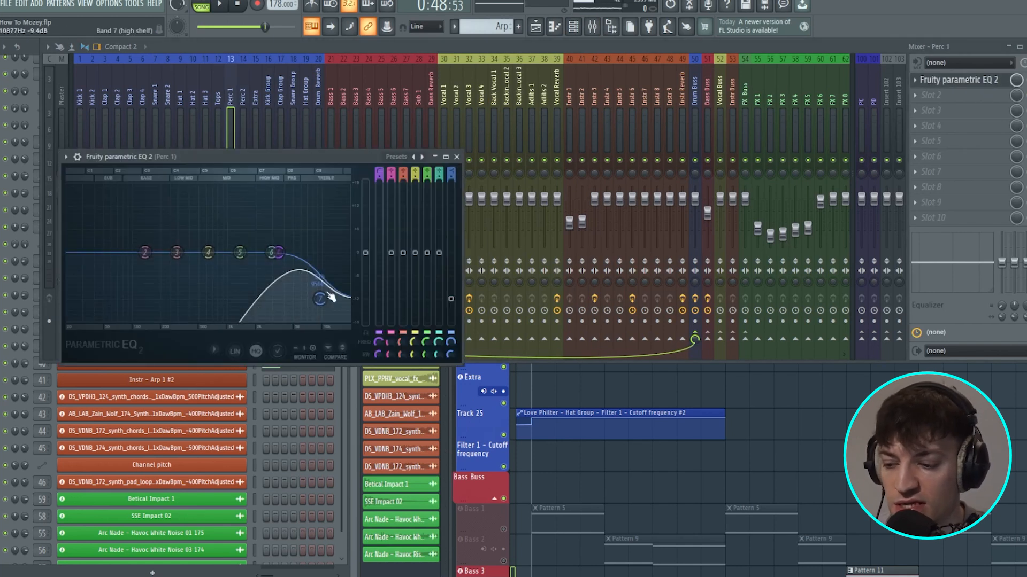
{"action": "left_click", "coordinate": [458, 157]}
{"action": "key", "text": "F9"}
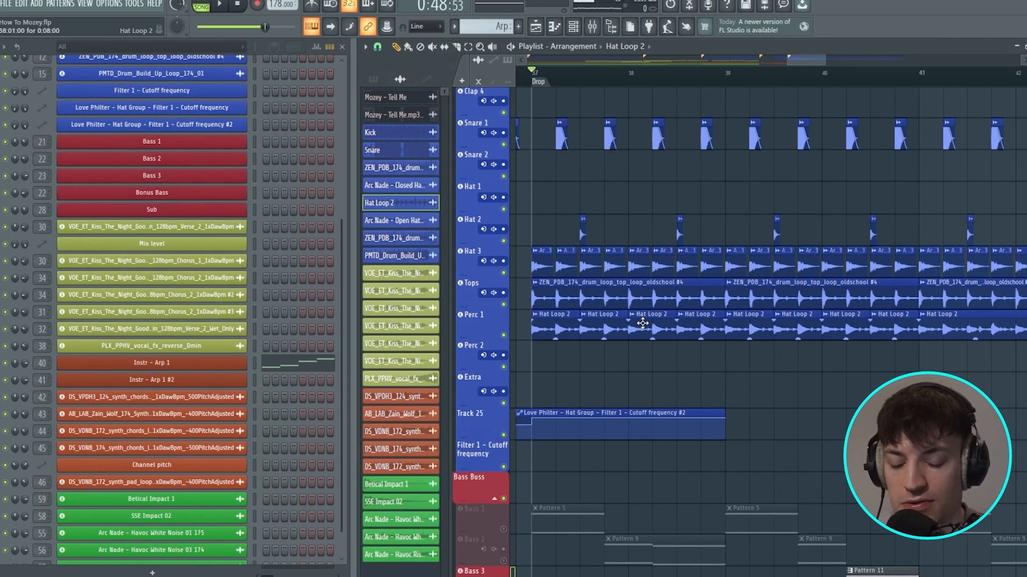
- Play the drop from bar 37 with the complete drum layers, including the Hat Loop 2 clips on Perc 1
{"action": "key", "text": "space"}
{"action": "left_click_drag", "start_coordinate": [825, 60], "coordinate": [837, 60]}
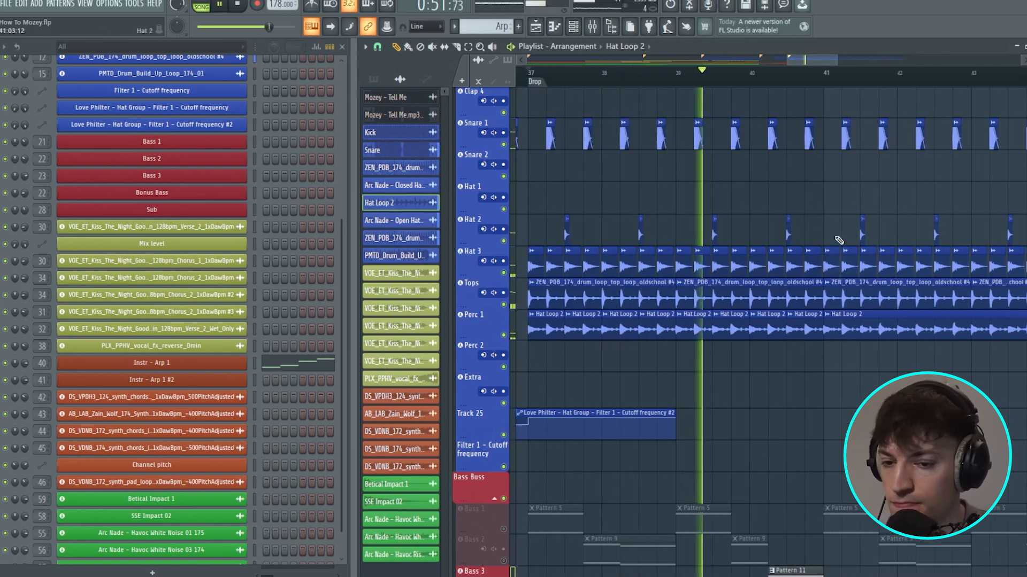
{"action": "key", "text": "space"}
{"action": "key", "text": "space"}
{"action": "scroll", "coordinate": [763, 385], "scroll_direction": "down", "scroll_amount": 6}
{"action": "scroll", "coordinate": [763, 385], "scroll_direction": "up", "scroll_amount": 7}
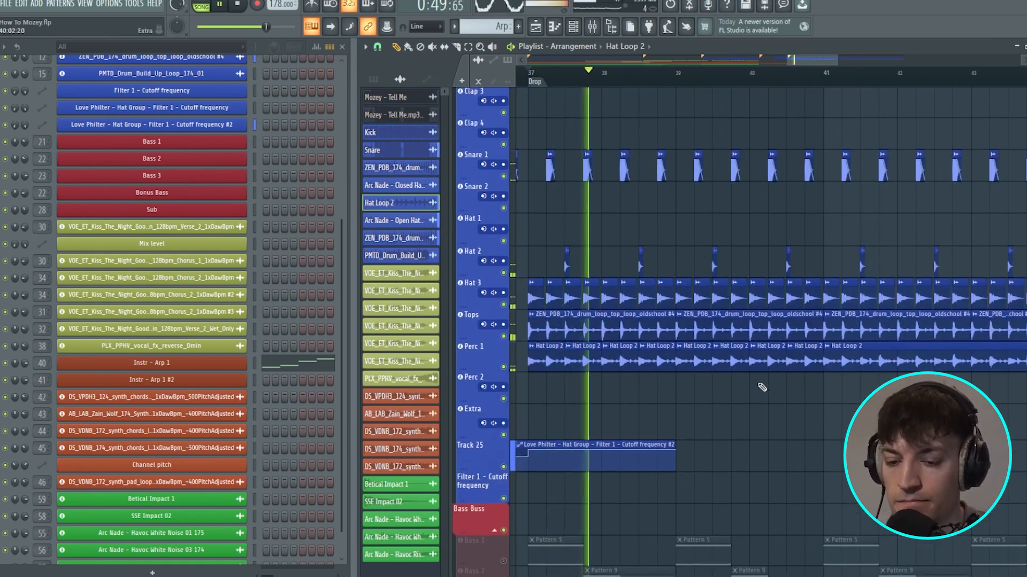
{"action": "key", "text": "space"}
- Examine how the kick, snare, hat and loop clips are laid out across bars 37 to 52
{"action": "scroll", "coordinate": [759, 387], "scroll_direction": "up", "scroll_amount": 8}
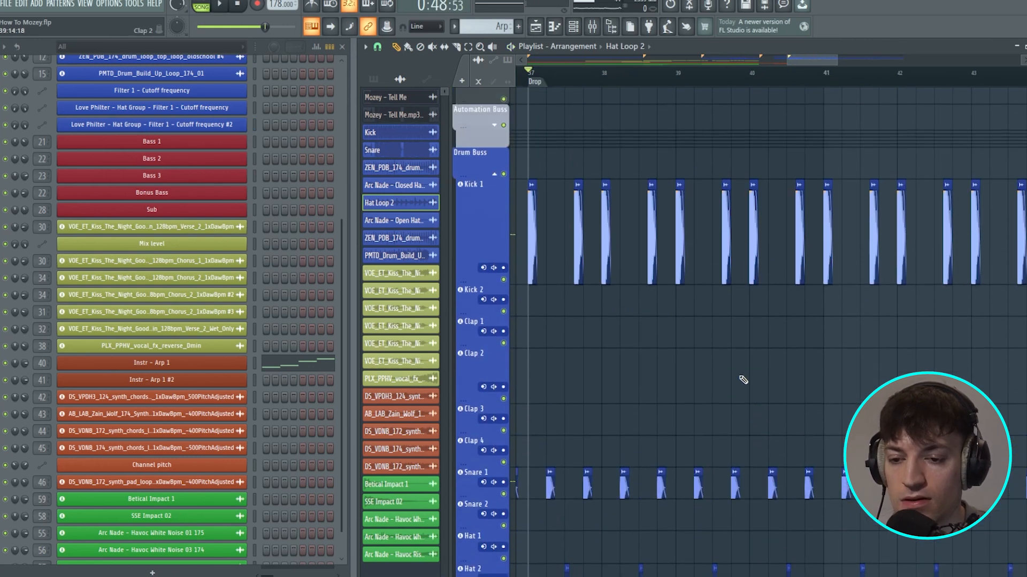
{"action": "scroll", "coordinate": [710, 214], "scroll_direction": "down", "scroll_amount": 3}
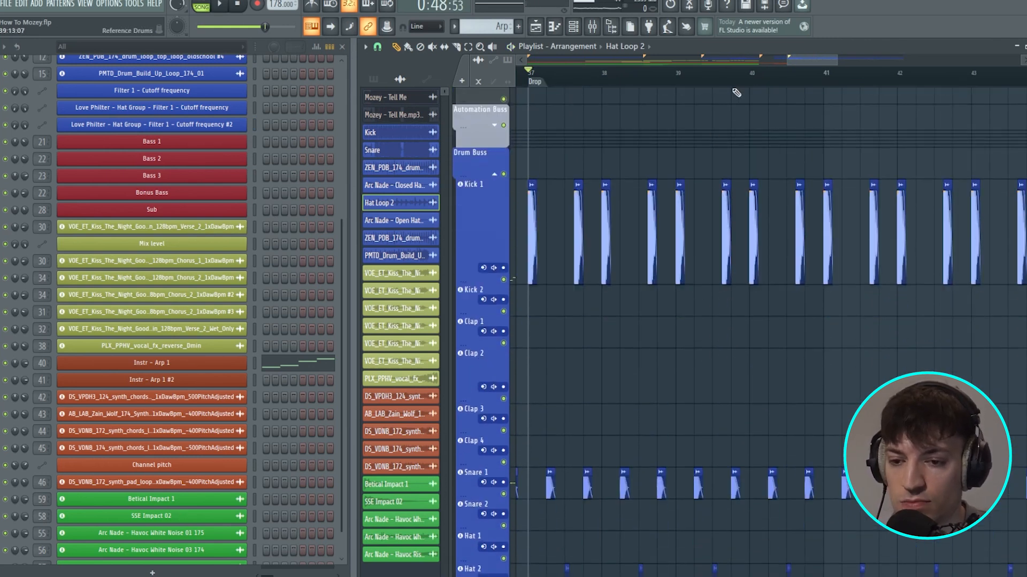
{"action": "scroll", "coordinate": [735, 89], "scroll_direction": "down", "scroll_amount": 2}
{"action": "scroll", "coordinate": [800, 59], "scroll_direction": "down", "scroll_amount": 4}
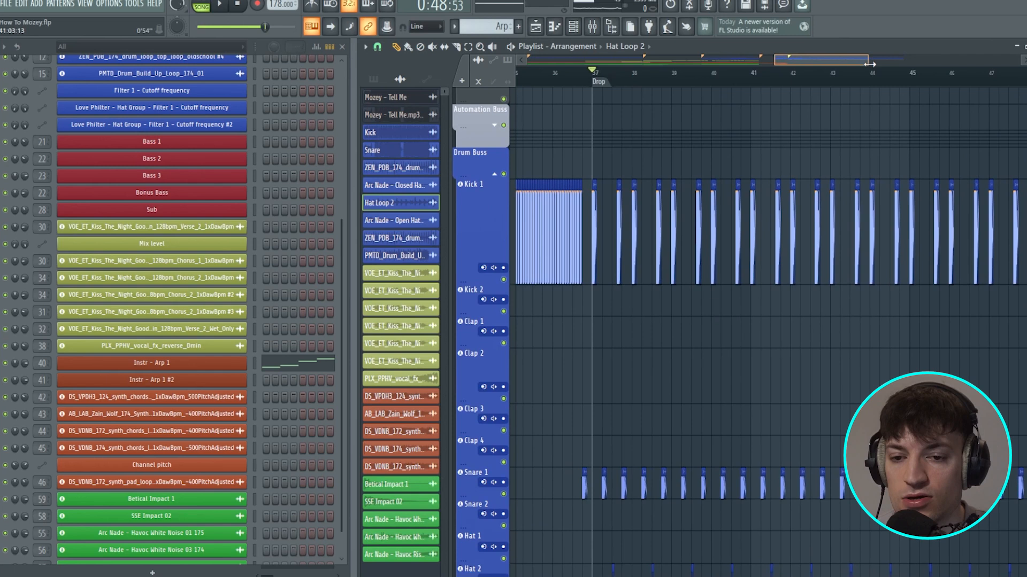
{"action": "scroll", "coordinate": [949, 152], "scroll_direction": "down", "scroll_amount": 2}
{"action": "scroll", "coordinate": [838, 147], "scroll_direction": "down", "scroll_amount": 1}
{"action": "scroll", "coordinate": [837, 147], "scroll_direction": "up", "scroll_amount": 1}
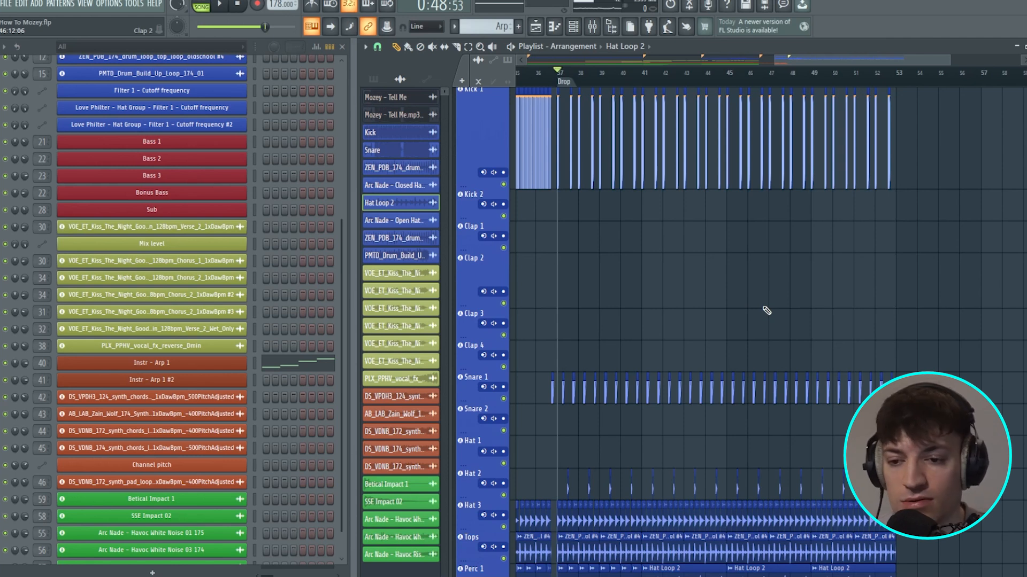
- Check the soloed Mozey - Tell Me reference track near the end of bar 52, and restore all the muted tracks
{"action": "scroll", "coordinate": [766, 310], "scroll_direction": "up", "scroll_amount": 3}
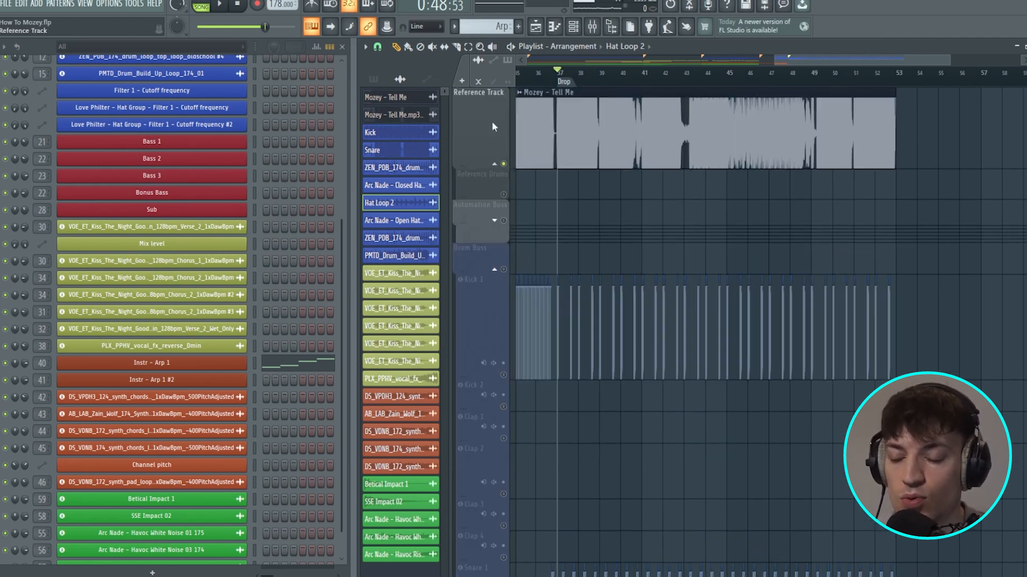
{"action": "left_click", "coordinate": [899, 74]}
{"action": "left_click", "coordinate": [893, 75]}
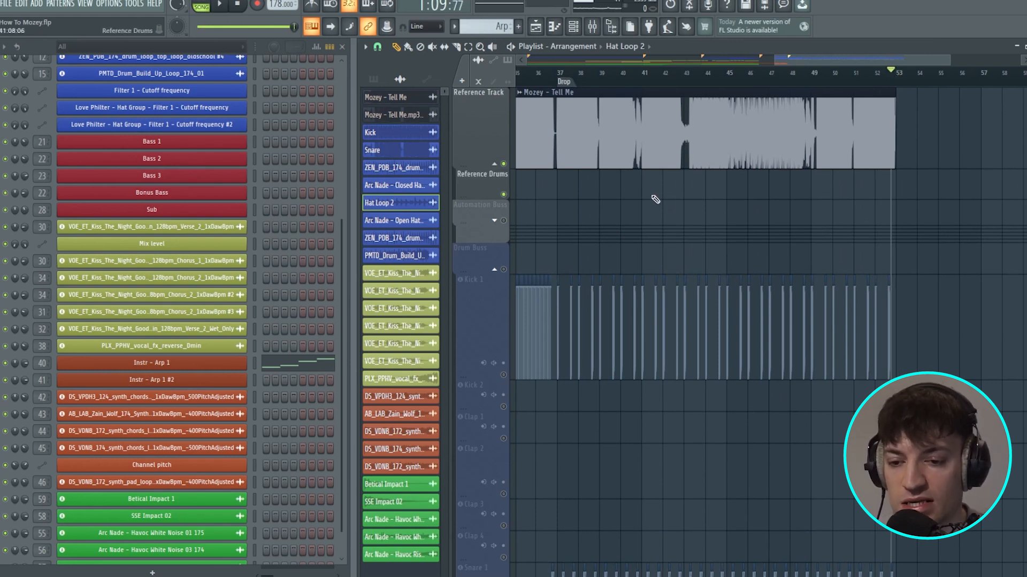
{"action": "left_click", "coordinate": [504, 167]}
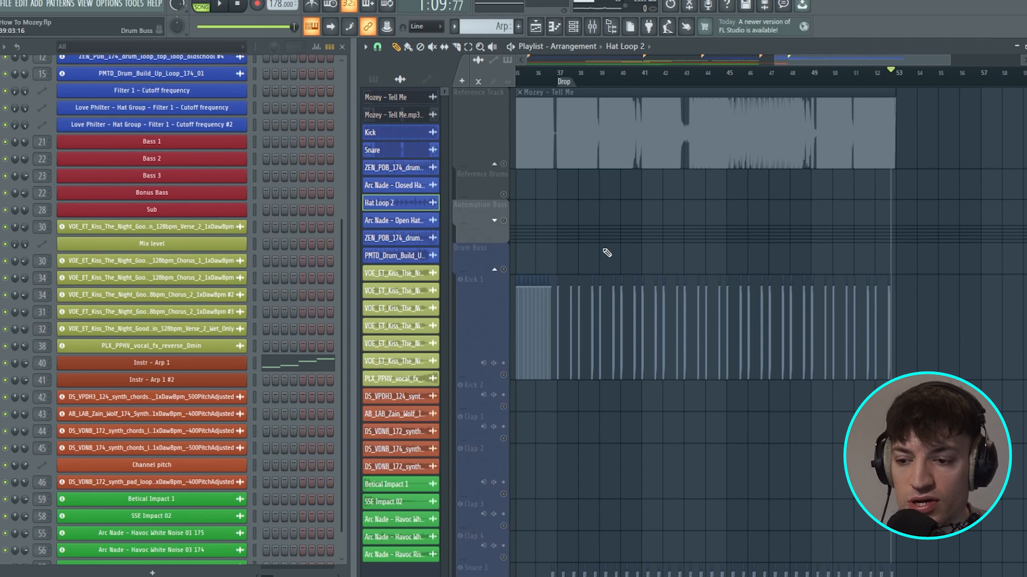
{"action": "left_click", "coordinate": [503, 269]}
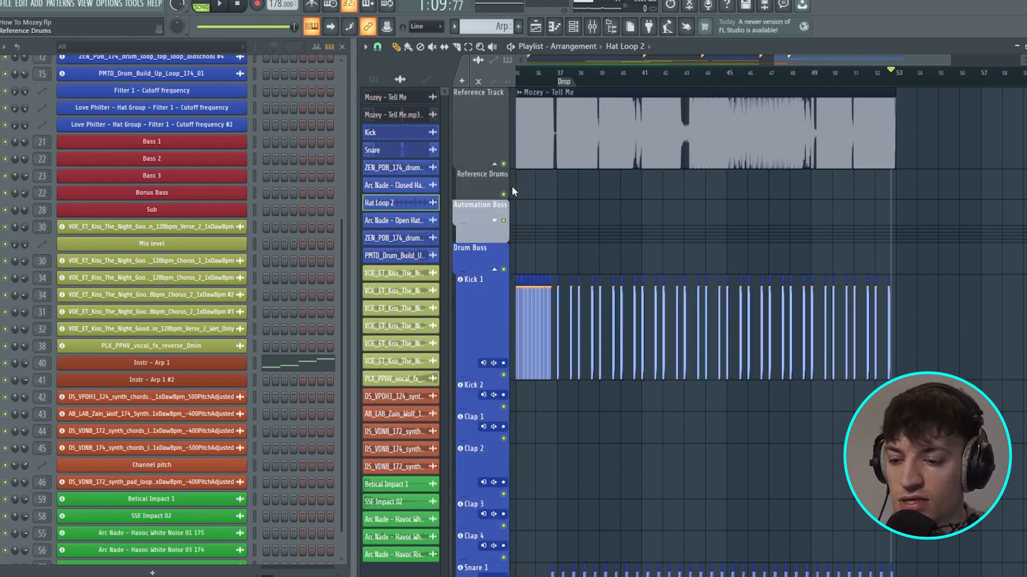
- Play the drop from bar 37 with the drums and the Bass 1, Bass 2 and Bass 3 patterns together
{"action": "scroll", "coordinate": [550, 246], "scroll_direction": "down", "scroll_amount": 12}
{"action": "left_click", "coordinate": [553, 73]}
{"action": "key", "text": "space"}
{"action": "scroll", "coordinate": [557, 76], "scroll_direction": "up", "scroll_amount": 2}
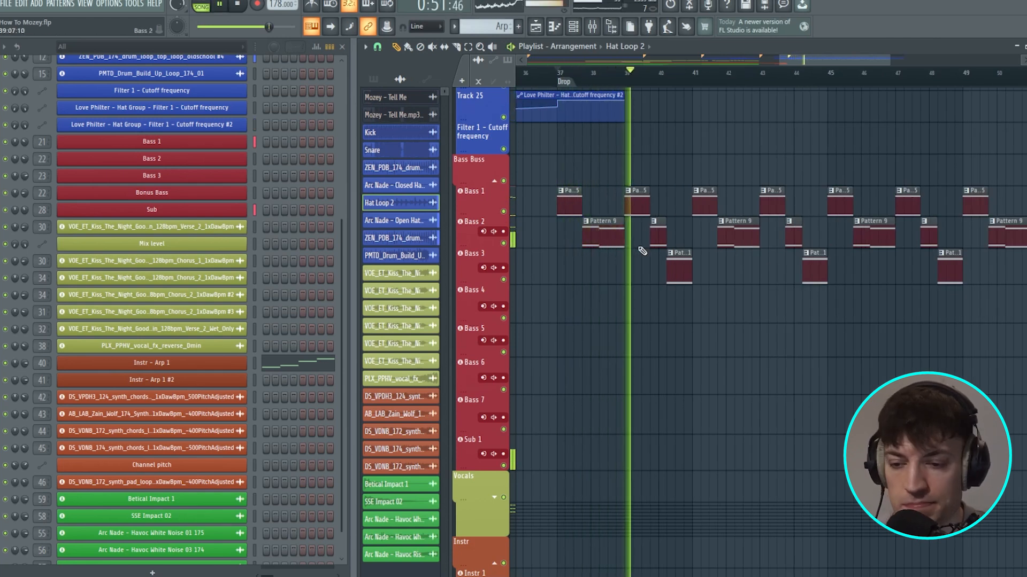
{"action": "scroll", "coordinate": [663, 267], "scroll_direction": "up", "scroll_amount": 5}
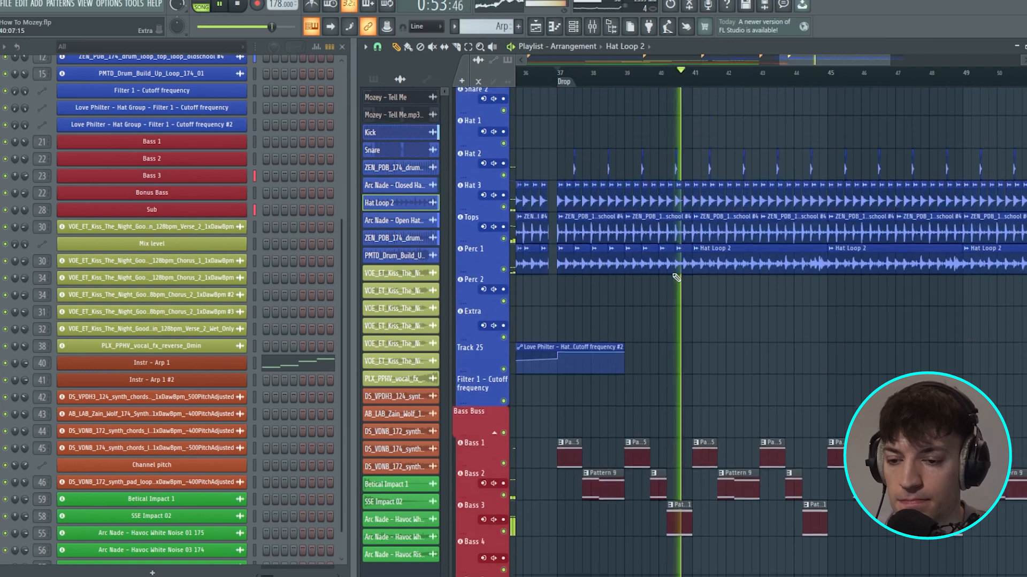
{"action": "scroll", "coordinate": [675, 278], "scroll_direction": "down", "scroll_amount": 5}
{"action": "key", "text": "space"}
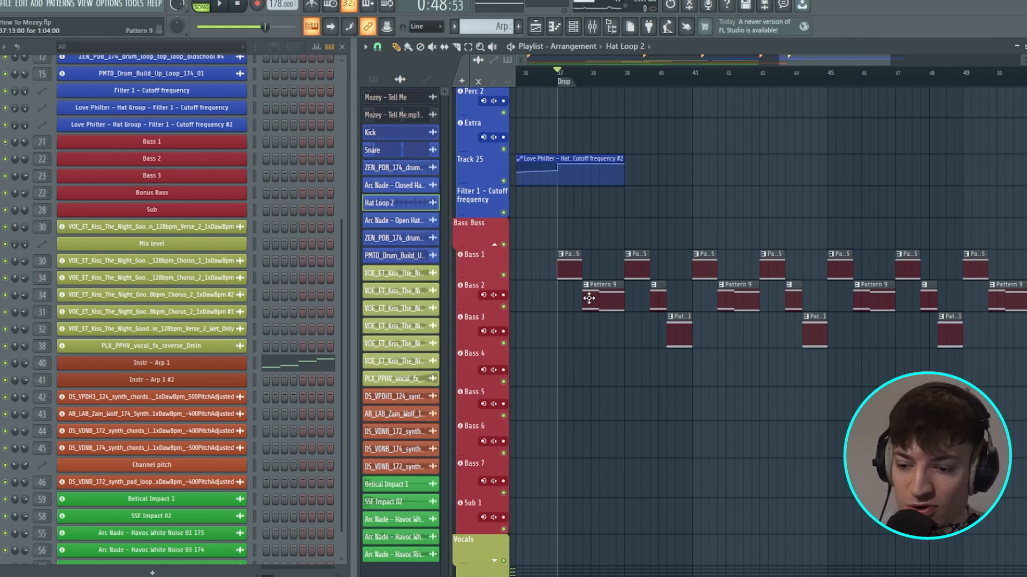
- Review the alternating bass patterns in the drop, and examine the Bass 1 Serum patch's oscillators and effects
{"action": "scroll", "coordinate": [590, 302], "scroll_direction": "down", "scroll_amount": 4}
{"action": "scroll", "coordinate": [699, 236], "scroll_direction": "up", "scroll_amount": 2}
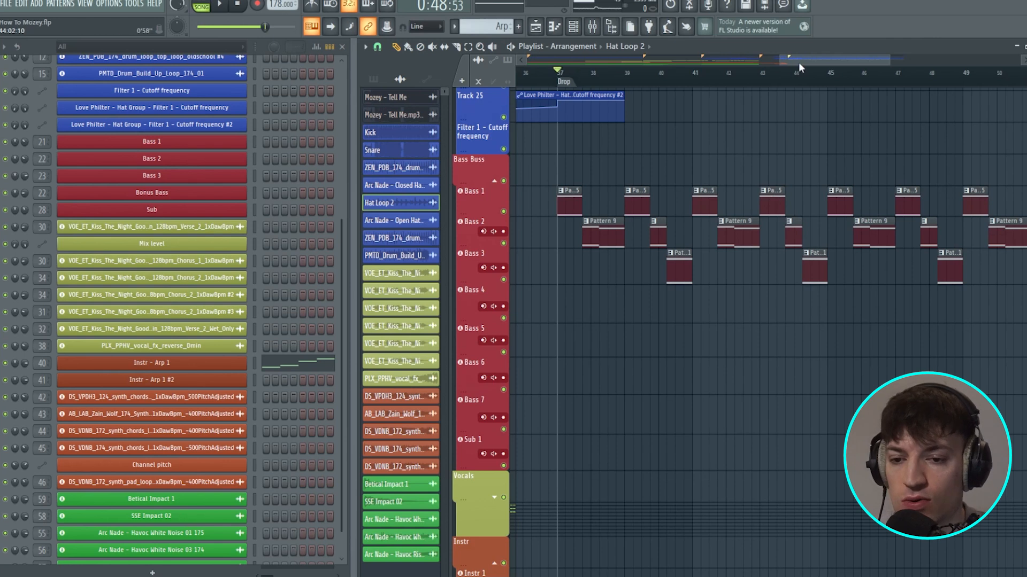
{"action": "left_click_drag", "start_coordinate": [801, 60], "coordinate": [800, 60]}
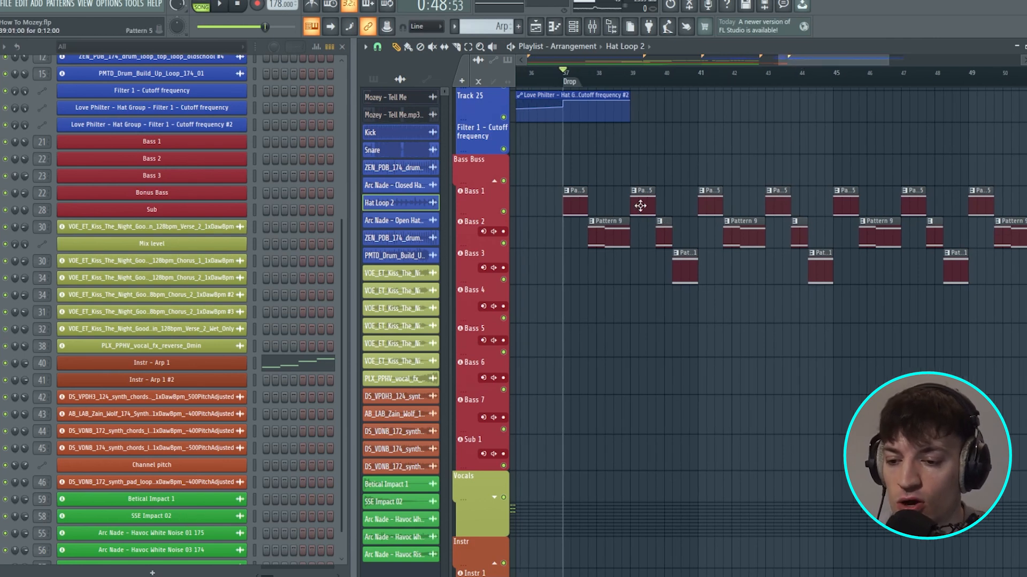
{"action": "left_click", "coordinate": [234, 145]}
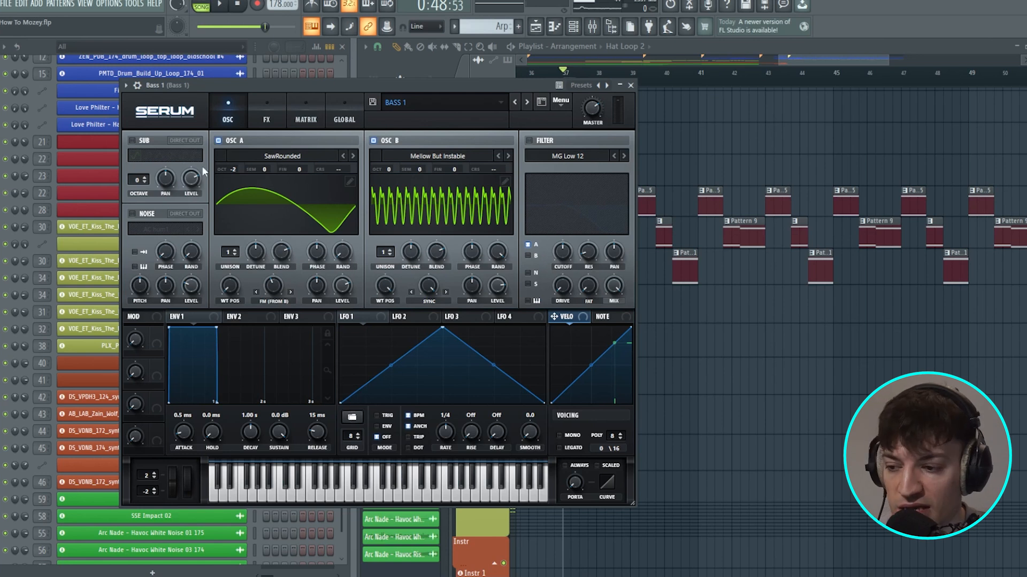
{"action": "left_click", "coordinate": [266, 115]}
{"action": "left_click", "coordinate": [630, 85]}
- Open the Kickstart 2 sidechain effect on the Bass 1 mixer channel
{"action": "left_click", "coordinate": [592, 28]}
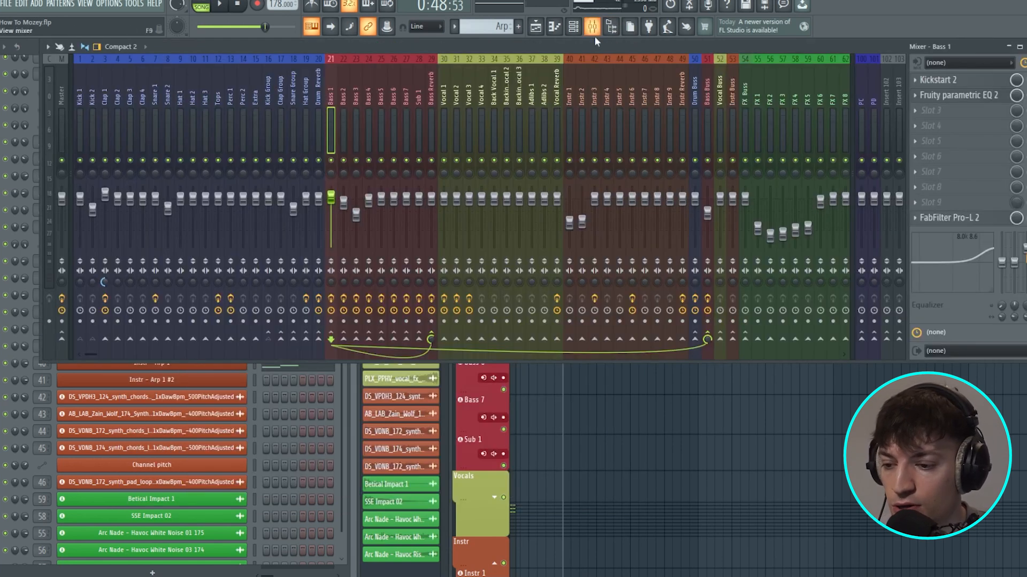
{"action": "left_click", "coordinate": [938, 80]}
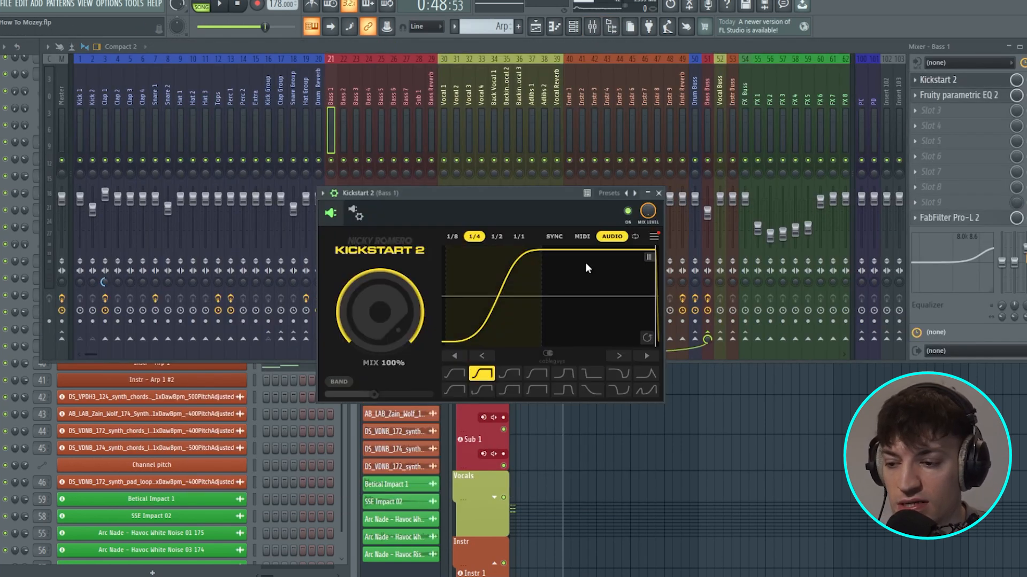
- Check the Fruity Parametric EQ 2 low-cut curve on the Bass 1 mixer channel, and return to the playlist
{"action": "left_click", "coordinate": [658, 193]}
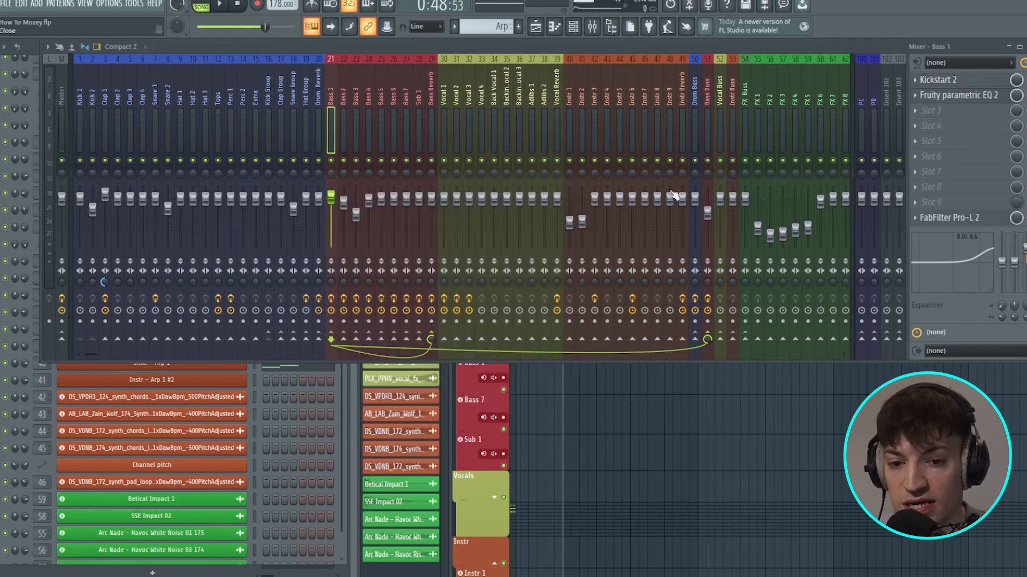
{"action": "left_click", "coordinate": [957, 95]}
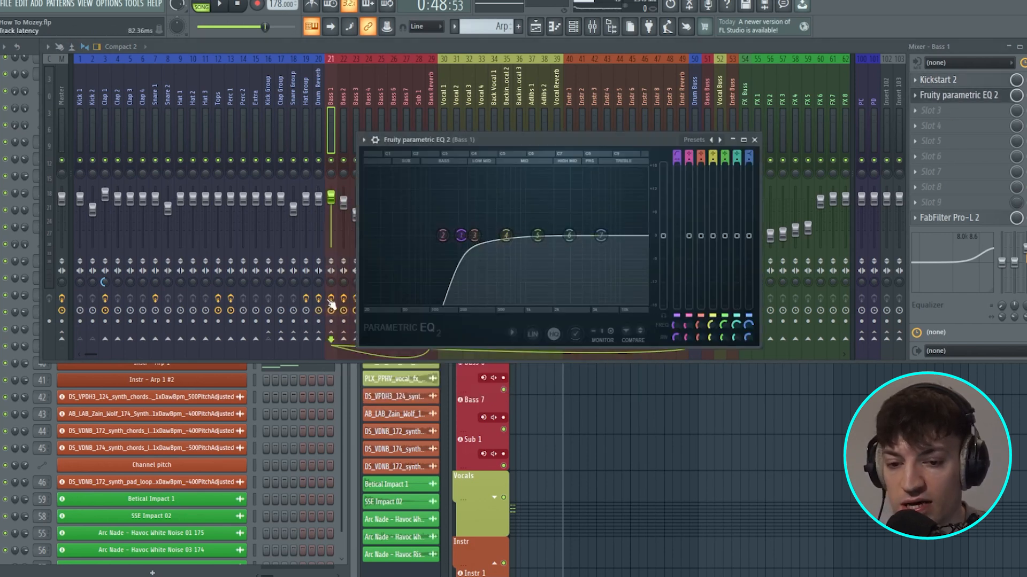
{"action": "left_click", "coordinate": [755, 140]}
{"action": "left_click", "coordinate": [1026, 46]}
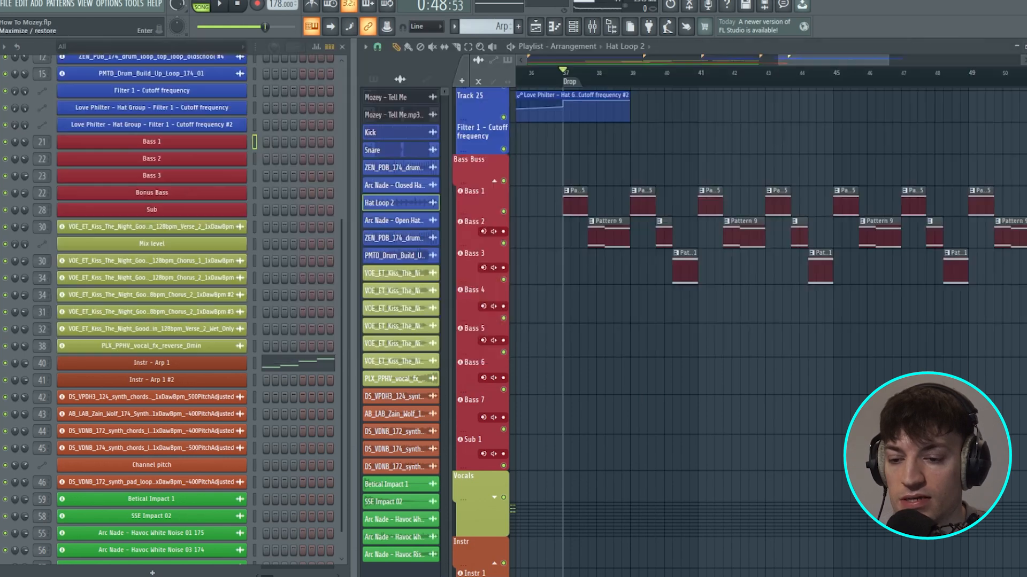
- Open the Sub channel's Serum patch and examine its oscillators, macro and note modulation, and effects chain
{"action": "left_click", "coordinate": [239, 212]}
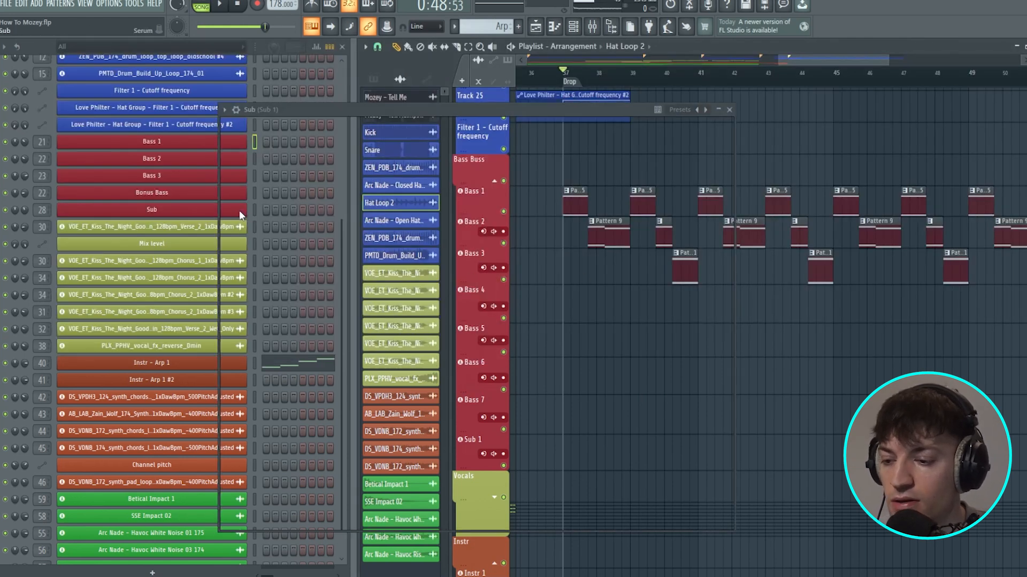
{"action": "left_click_drag", "start_coordinate": [540, 108], "coordinate": [537, 78]}
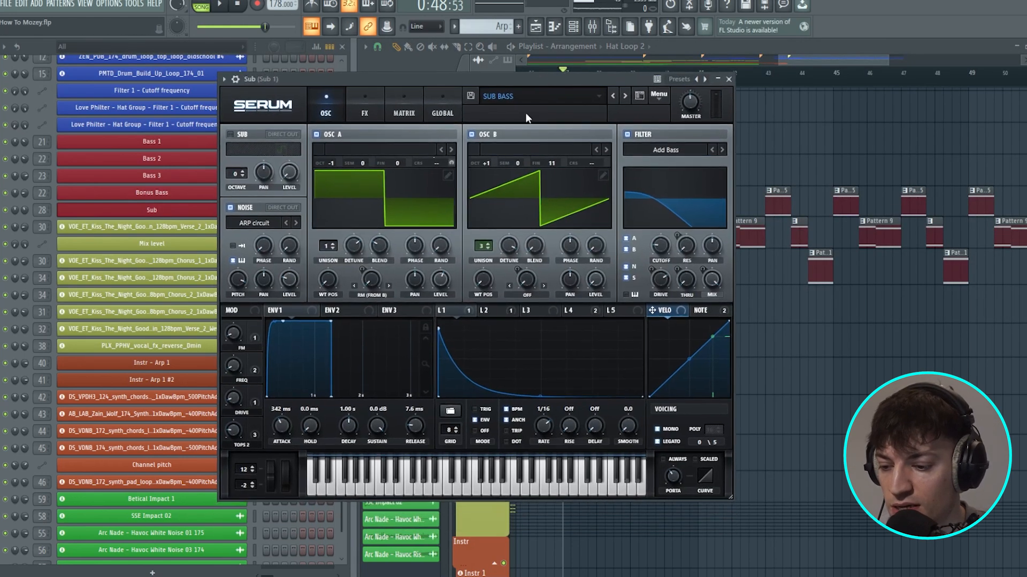
{"action": "left_click", "coordinate": [257, 427]}
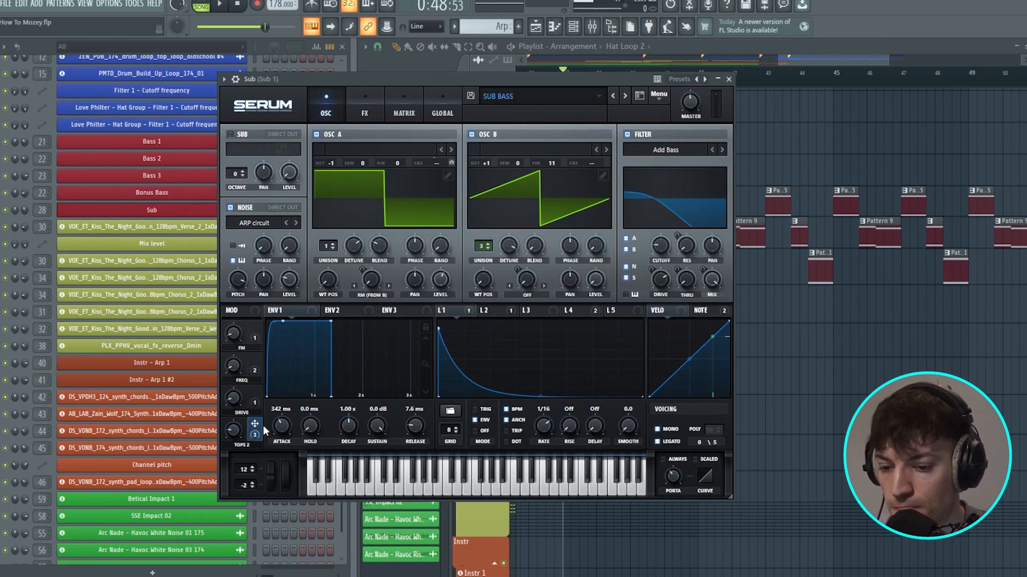
{"action": "left_click", "coordinate": [705, 311]}
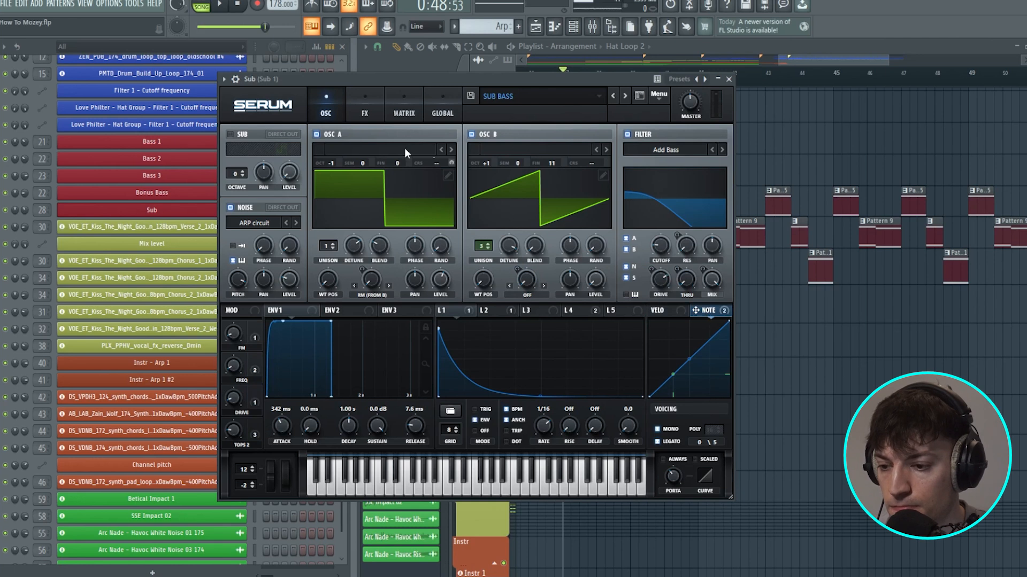
{"action": "left_click", "coordinate": [365, 113]}
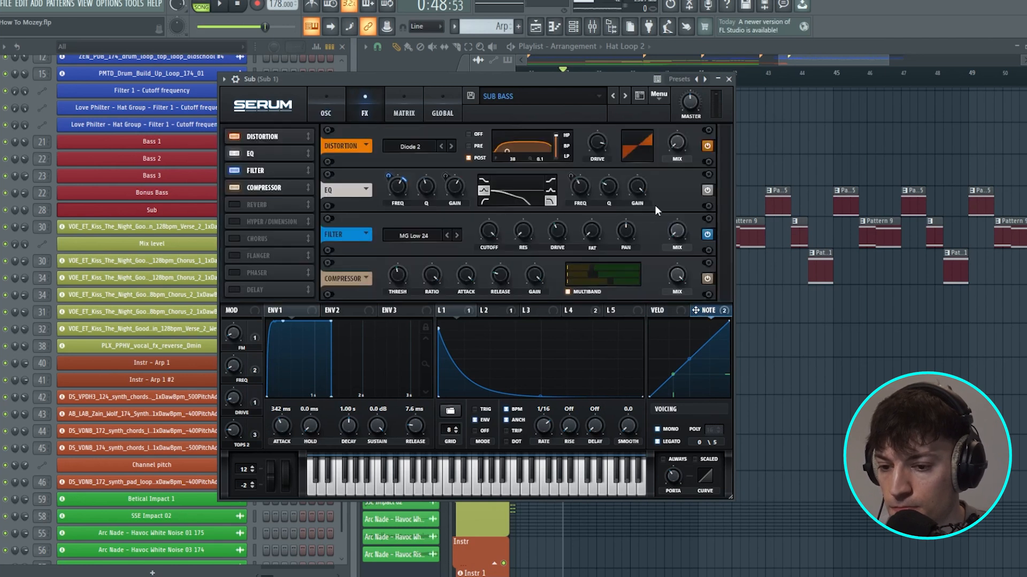
{"action": "left_click", "coordinate": [330, 111]}
- Inspect the Sub patch's LFO 1, LFO 2 and LFO 4 shapes and their targets, recheck its effects, and close the patch
{"action": "left_click", "coordinate": [454, 312]}
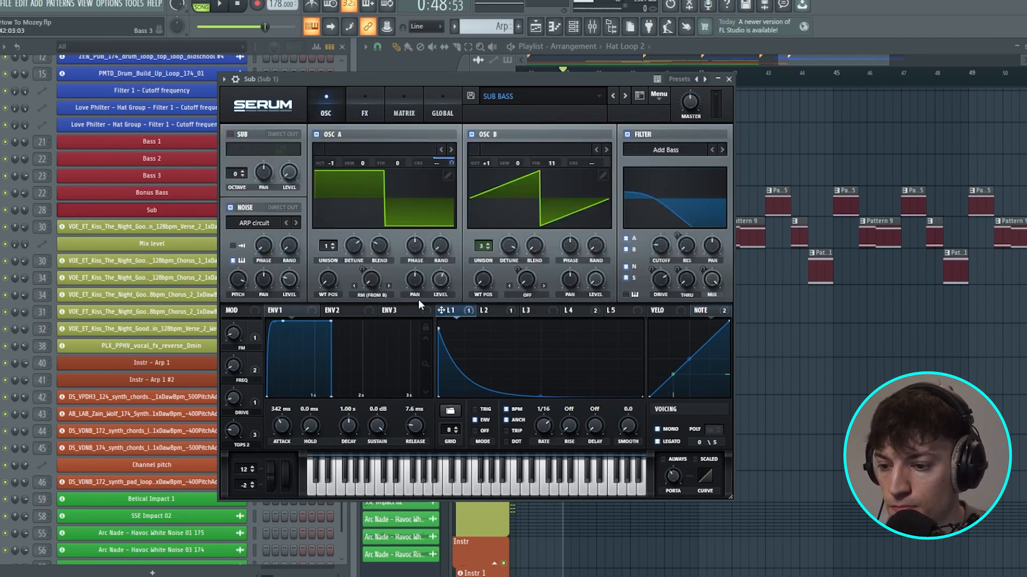
{"action": "left_click", "coordinate": [488, 311]}
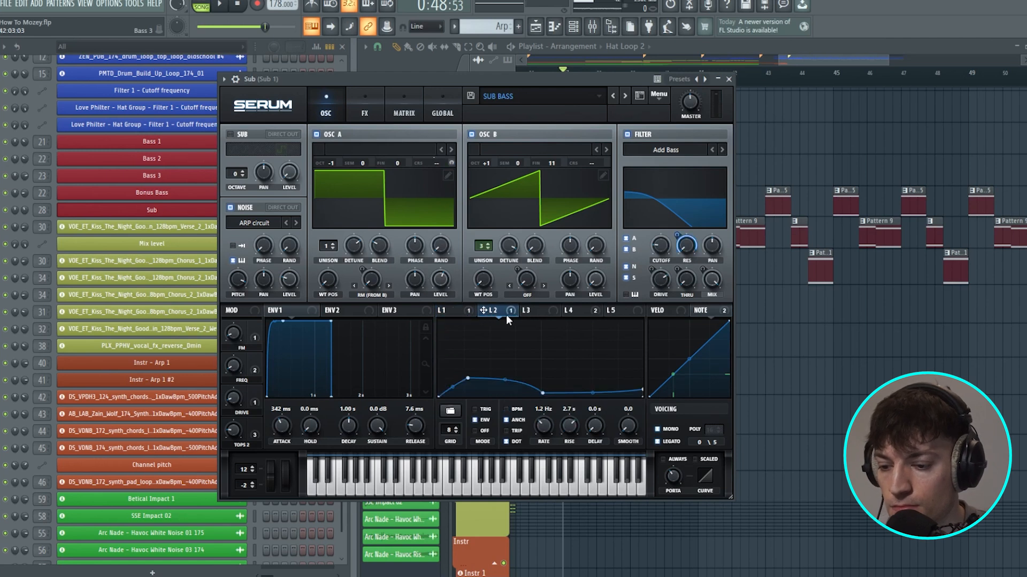
{"action": "left_click", "coordinate": [573, 311]}
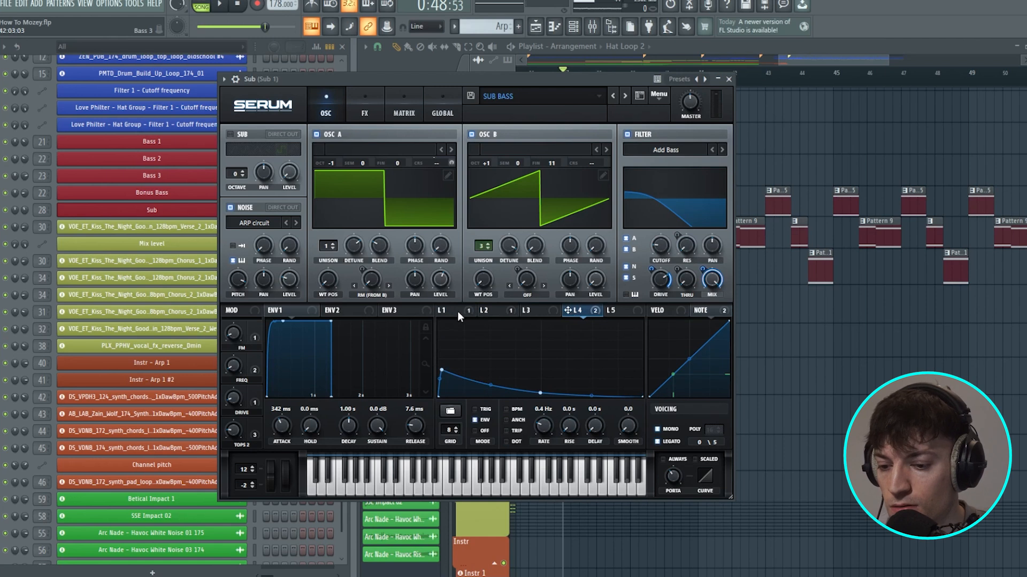
{"action": "left_click", "coordinate": [365, 115]}
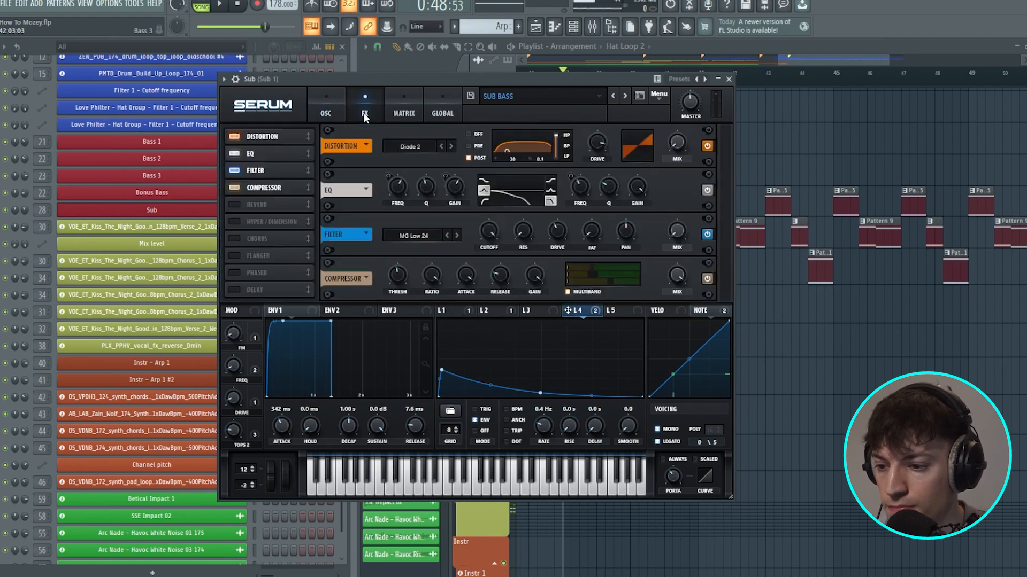
{"action": "left_click_drag", "start_coordinate": [262, 416], "coordinate": [260, 335]}
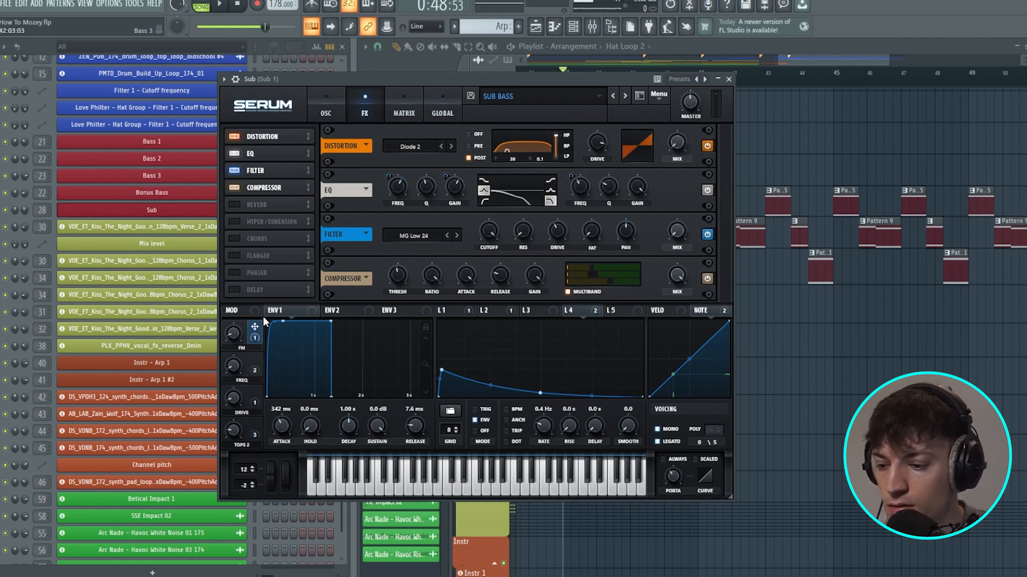
{"action": "left_click", "coordinate": [326, 107]}
{"action": "left_click", "coordinate": [728, 79]}
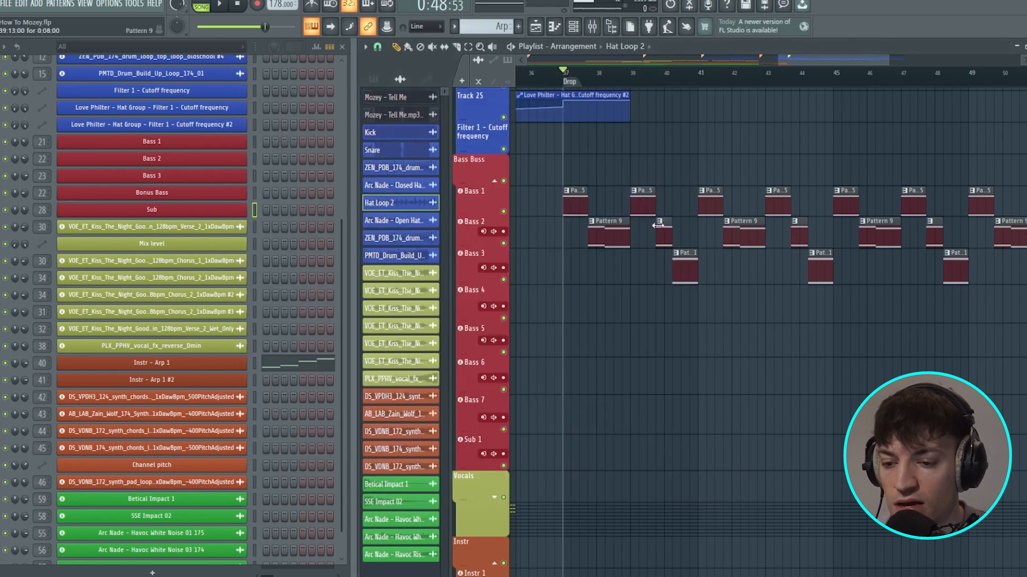
- Play a short passage at the start of the drop to hear the Bass 1 and Bass 2 patterns
{"action": "scroll", "coordinate": [658, 225], "scroll_direction": "up", "scroll_amount": 2}
{"action": "key", "text": "space"}
{"action": "key", "text": "space"}
- Open the Bass 2 Serum patch and review its oscillators, its effects chain and the EQ modulation from LFO 1
{"action": "left_click", "coordinate": [160, 159]}
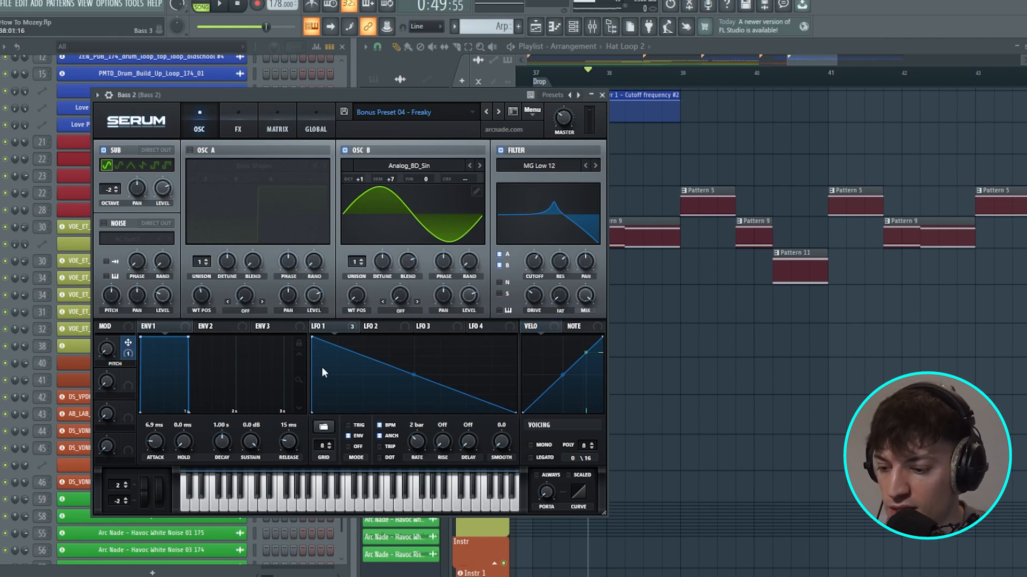
{"action": "left_click", "coordinate": [236, 131]}
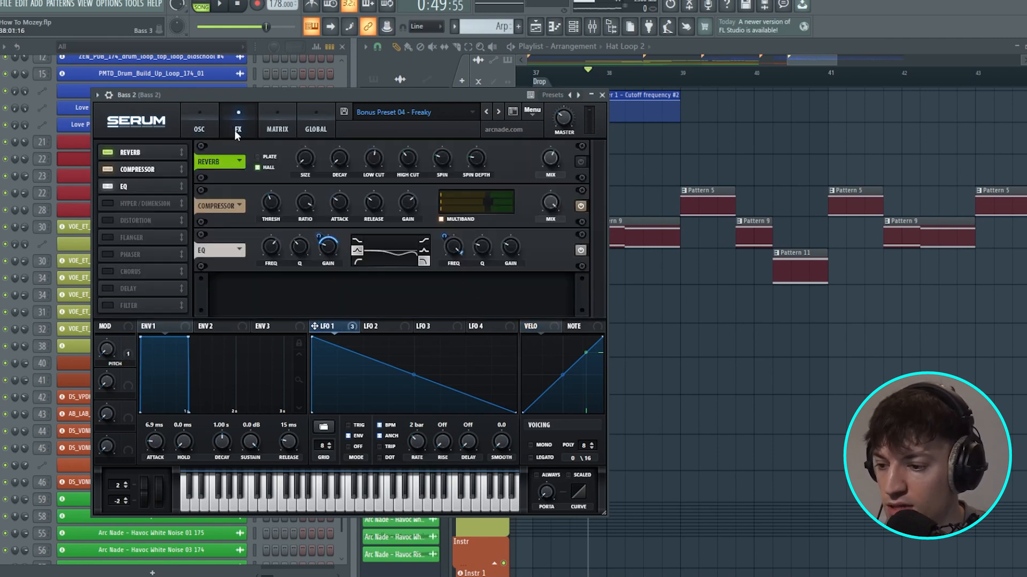
{"action": "left_click_drag", "start_coordinate": [133, 354], "coordinate": [127, 345]}
{"action": "left_click_drag", "start_coordinate": [328, 330], "coordinate": [282, 213]}
{"action": "left_click", "coordinate": [192, 120]}
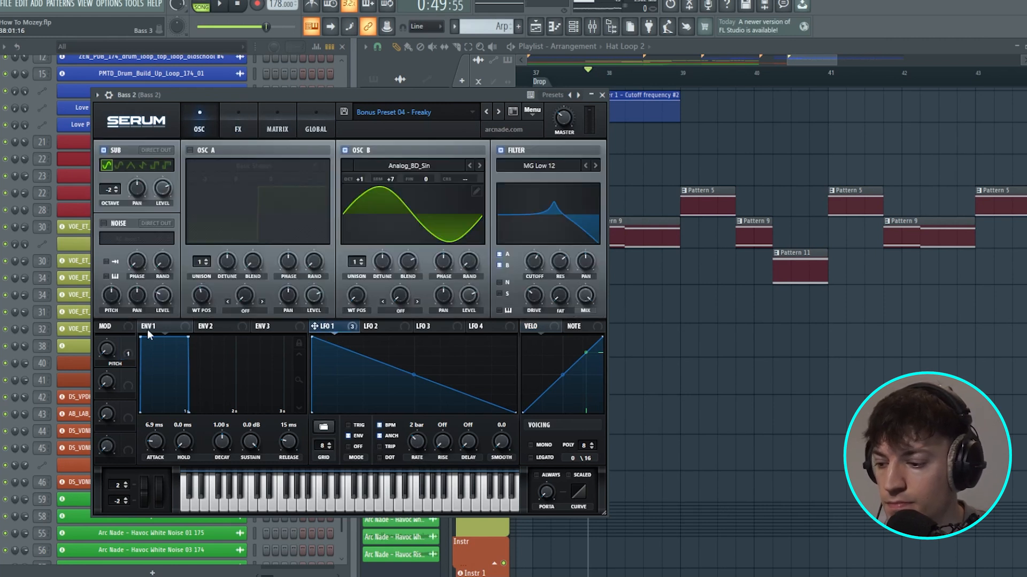
- Check which destinations the Pitch macro and LFO 1 modulate in the Bass 2 patch
{"action": "right_click", "coordinate": [131, 352]}
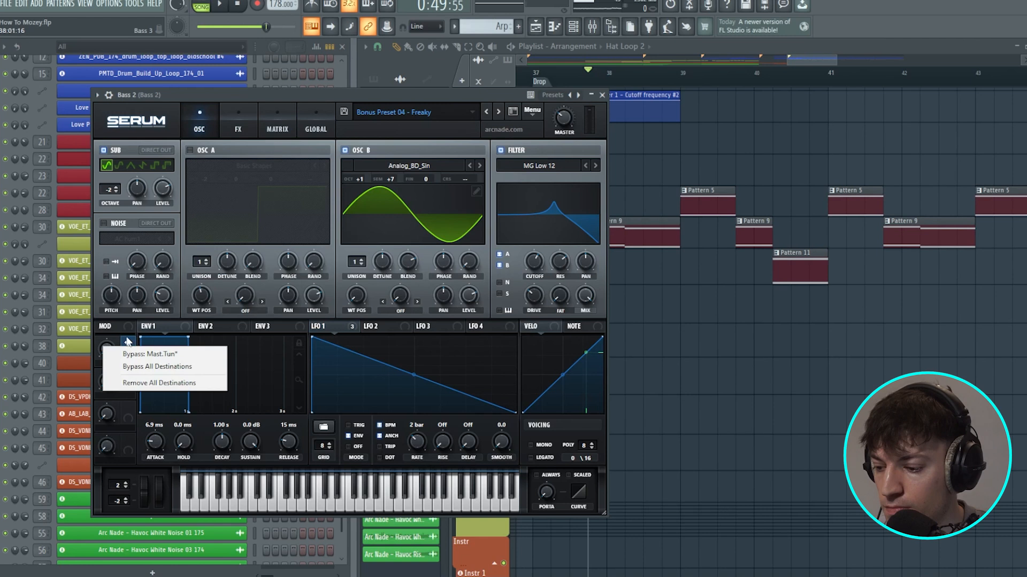
{"action": "left_click", "coordinate": [127, 342]}
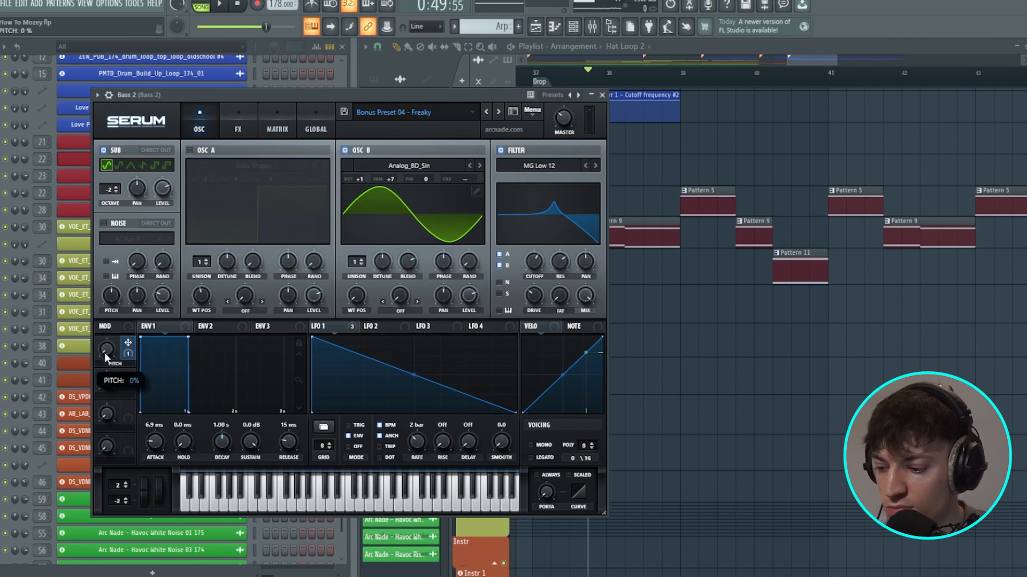
{"action": "right_click", "coordinate": [335, 326]}
{"action": "left_click", "coordinate": [335, 326]}
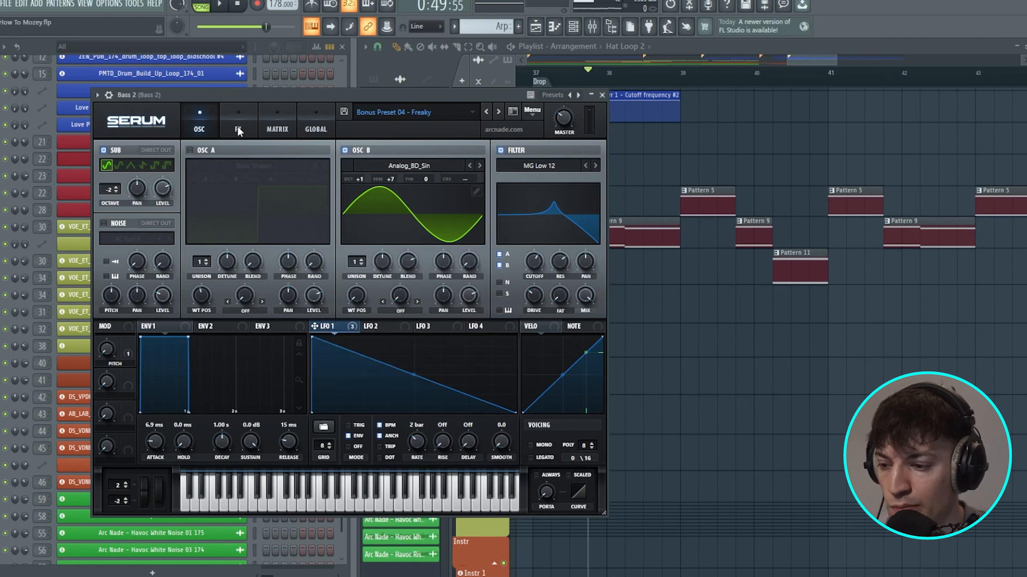
- Examine the Bass 2 patch's modulation matrix, including where the Mast.Tun destination for LFO 1 sits among the global targets
{"action": "left_click", "coordinate": [311, 127]}
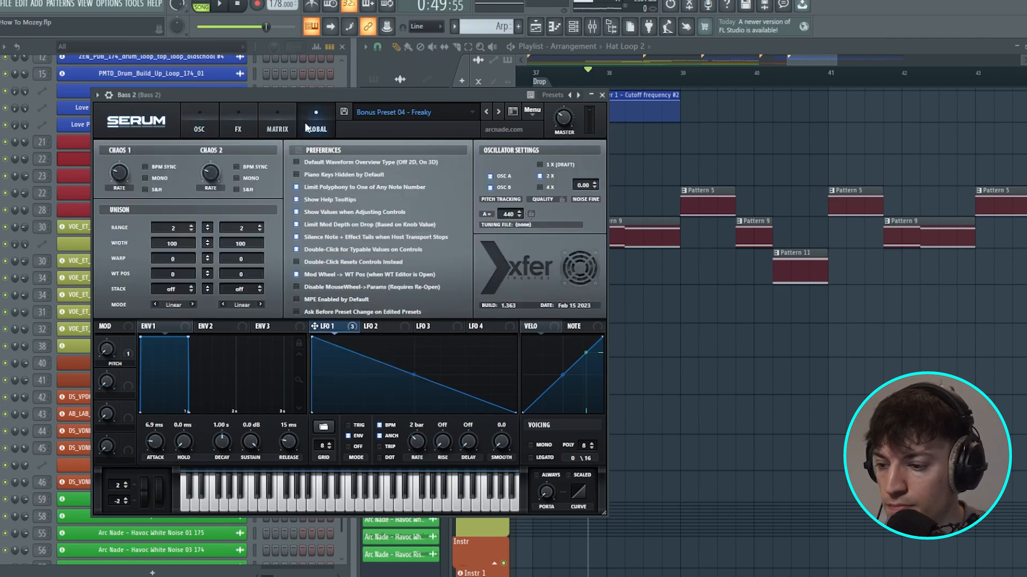
{"action": "left_click", "coordinate": [277, 128]}
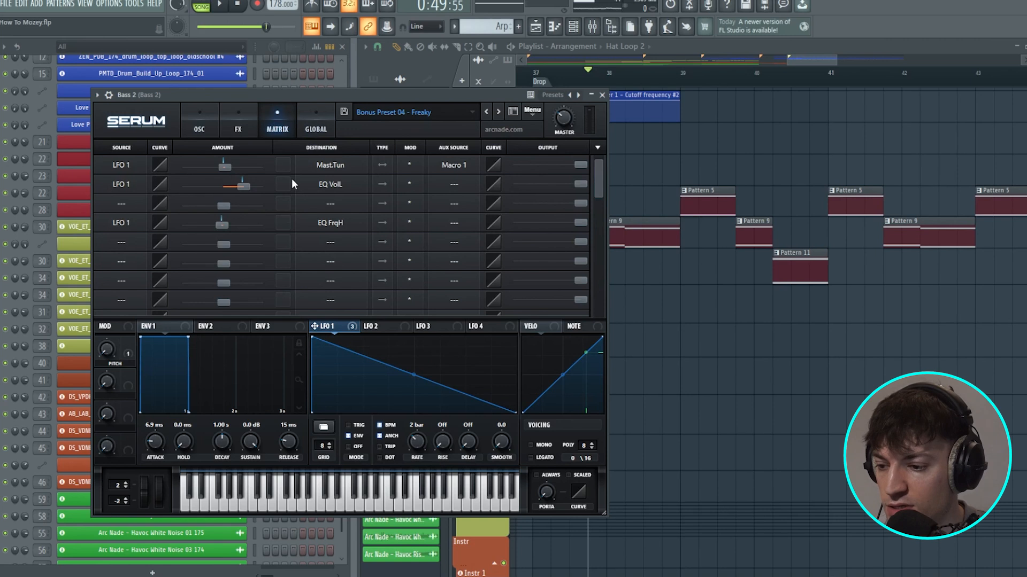
{"action": "mouse_move", "coordinate": [224, 169]}
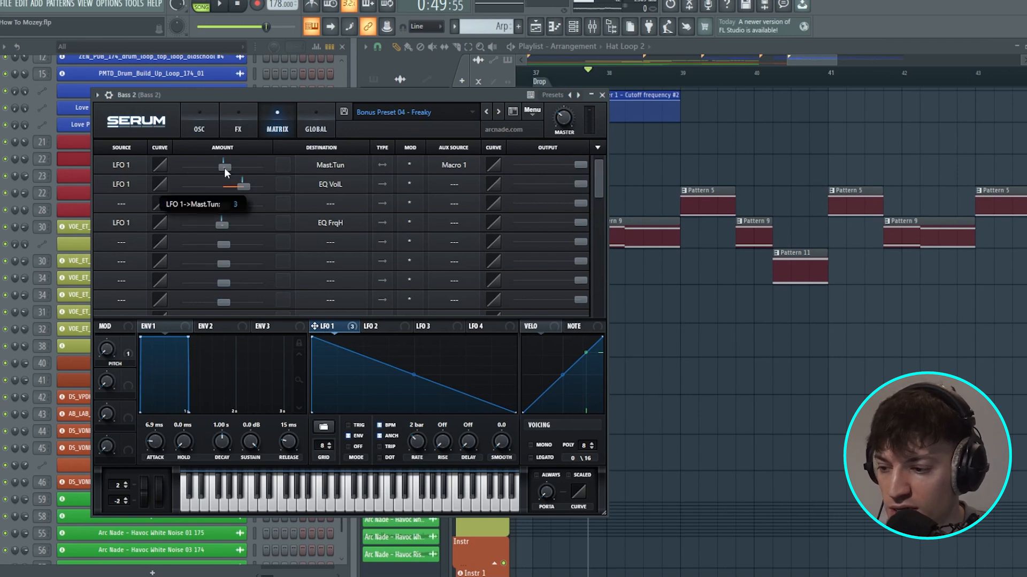
{"action": "left_click", "coordinate": [327, 165]}
{"action": "mouse_move", "coordinate": [334, 268]}
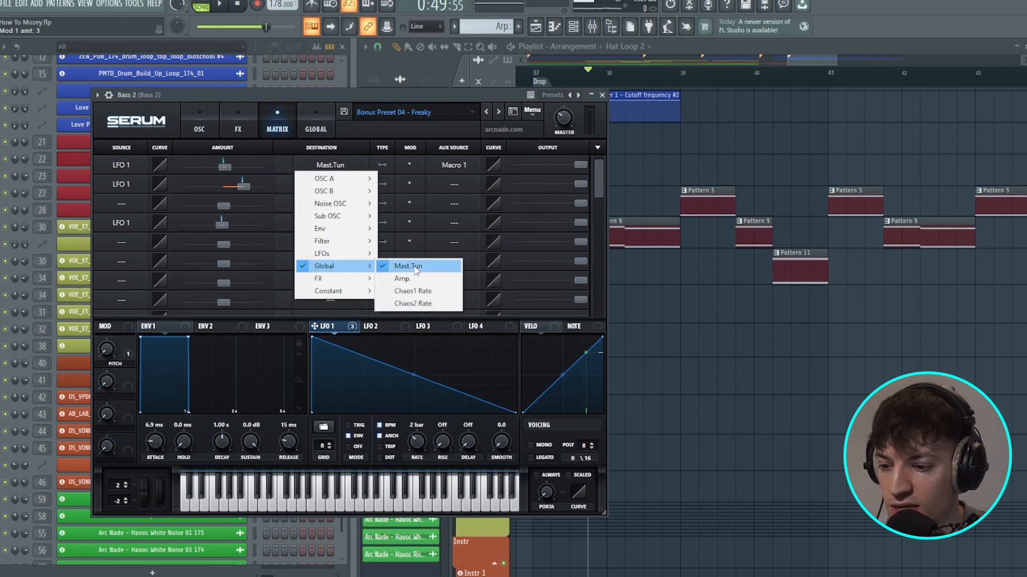
{"action": "left_click", "coordinate": [326, 90]}
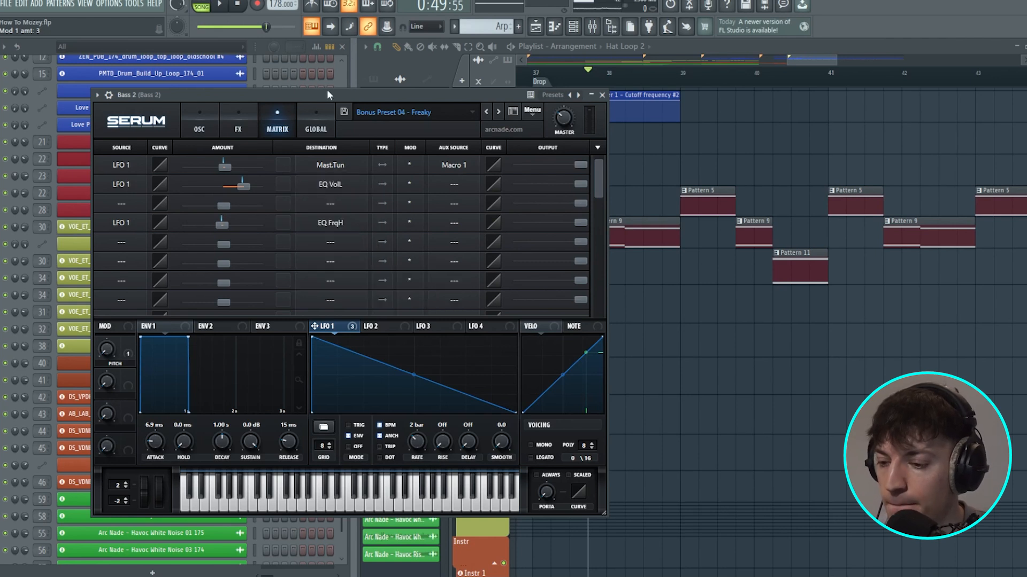
{"action": "left_click", "coordinate": [204, 129]}
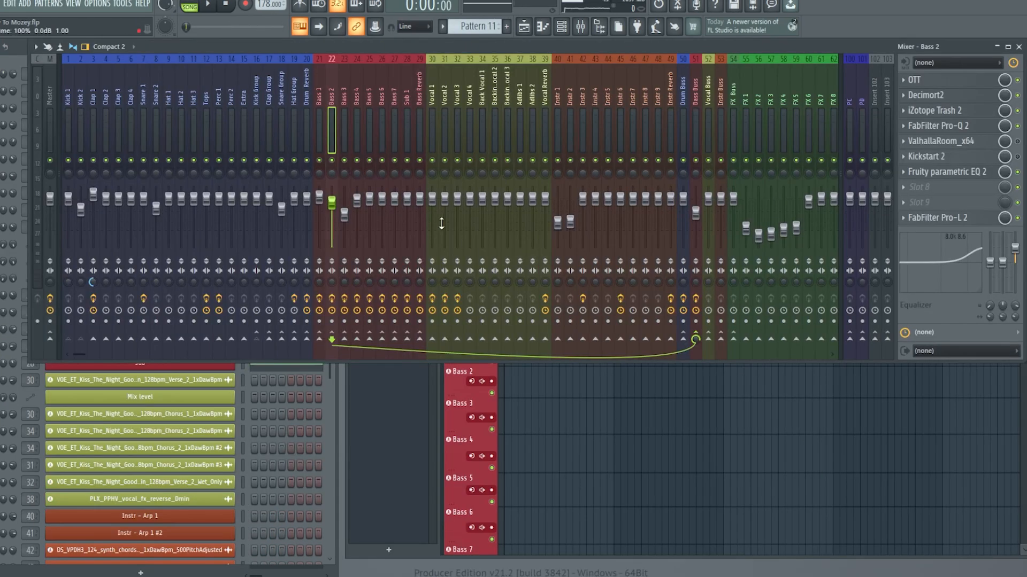
- Review the OTT and Decimort2 settings on the Bass 2 mixer channel
{"action": "left_click", "coordinate": [953, 81]}
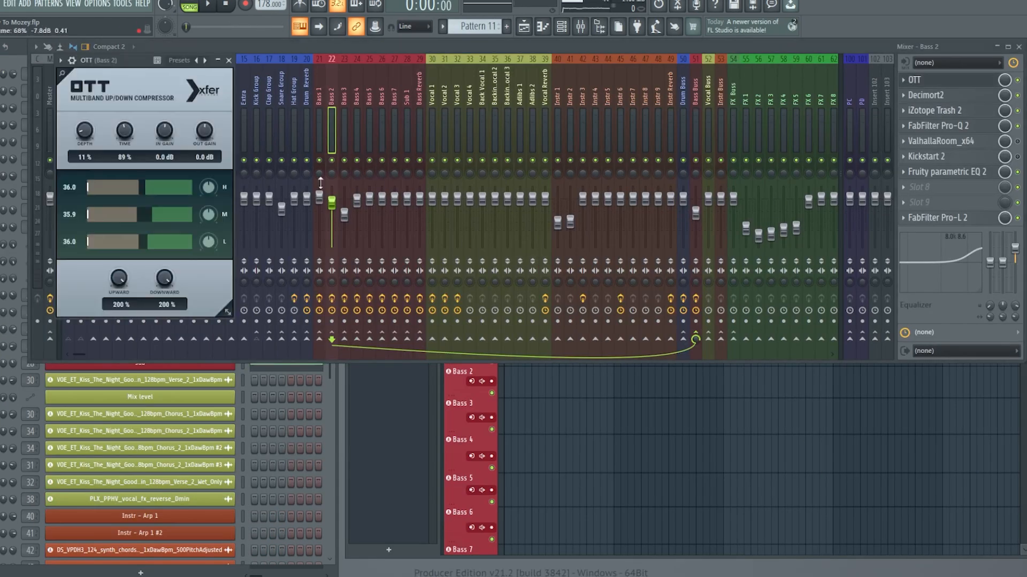
{"action": "left_click", "coordinate": [969, 101]}
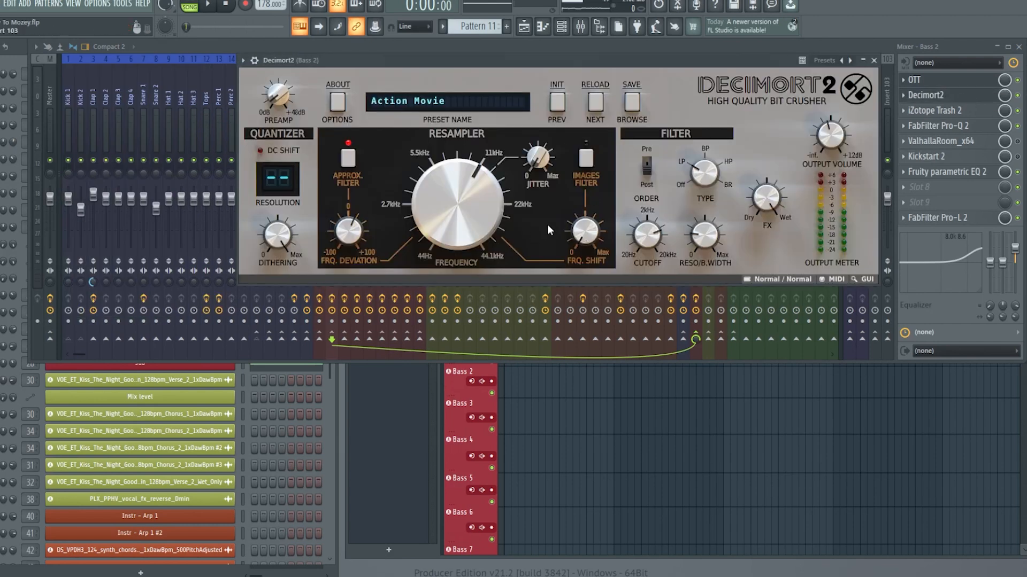
- Open iZotope Trash 2 on the Bass 2 channel, dismiss its preset manager and inspect the distortion of each of its three bands
{"action": "left_click", "coordinate": [937, 111]}
{"action": "left_click_drag", "start_coordinate": [441, 267], "coordinate": [490, 99]}
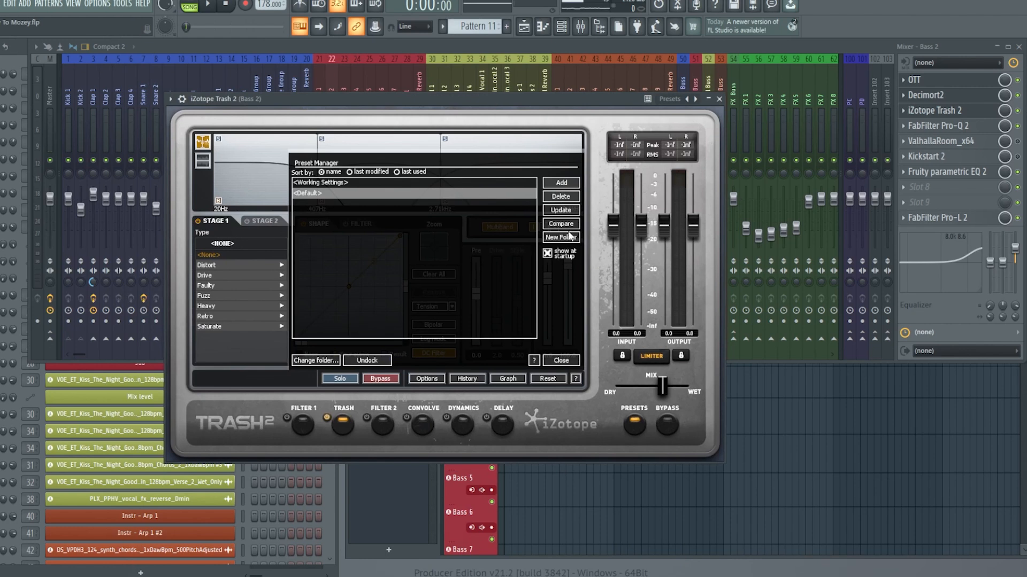
{"action": "left_click", "coordinate": [561, 361]}
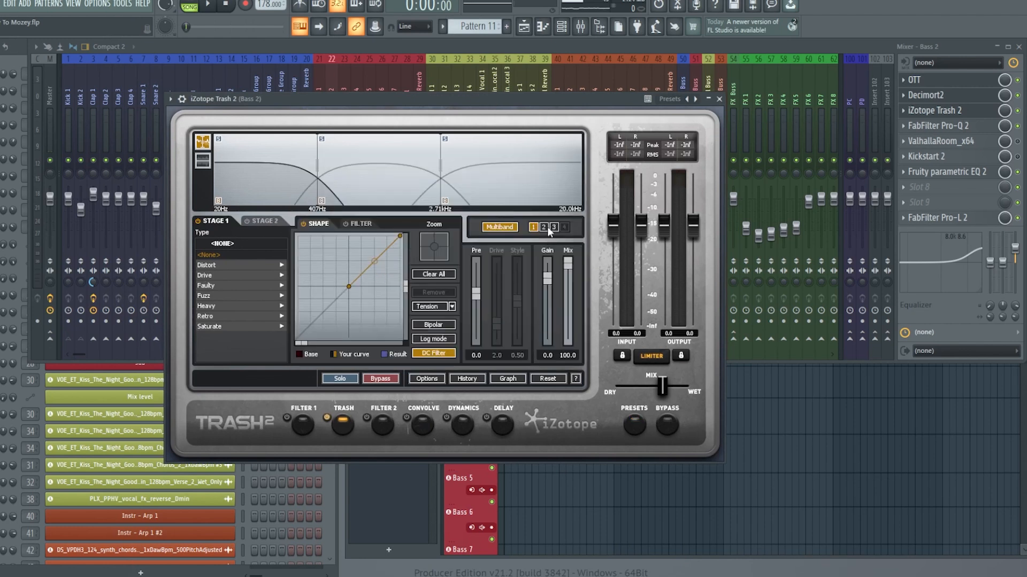
{"action": "left_click", "coordinate": [546, 226]}
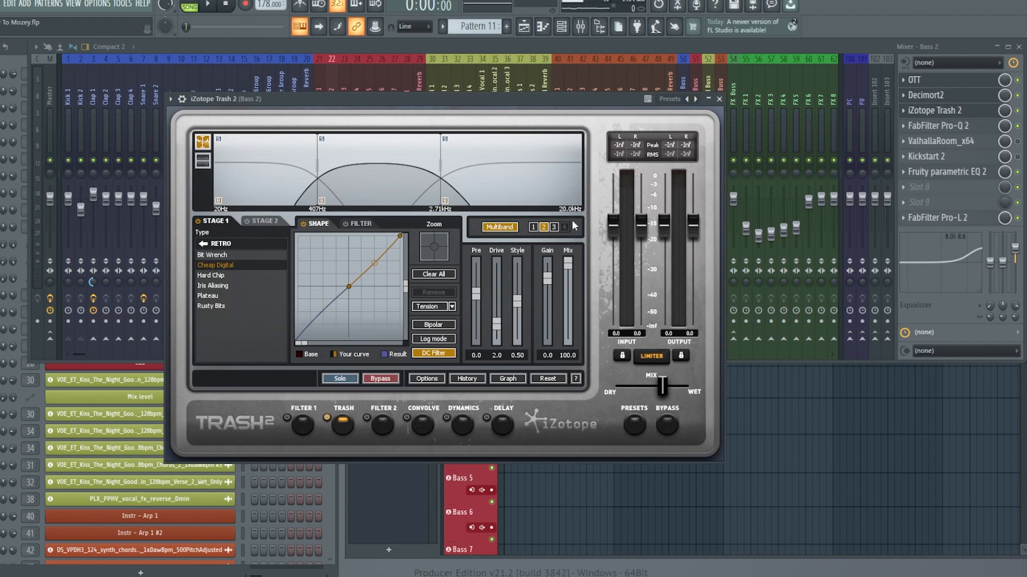
{"action": "left_click", "coordinate": [554, 227]}
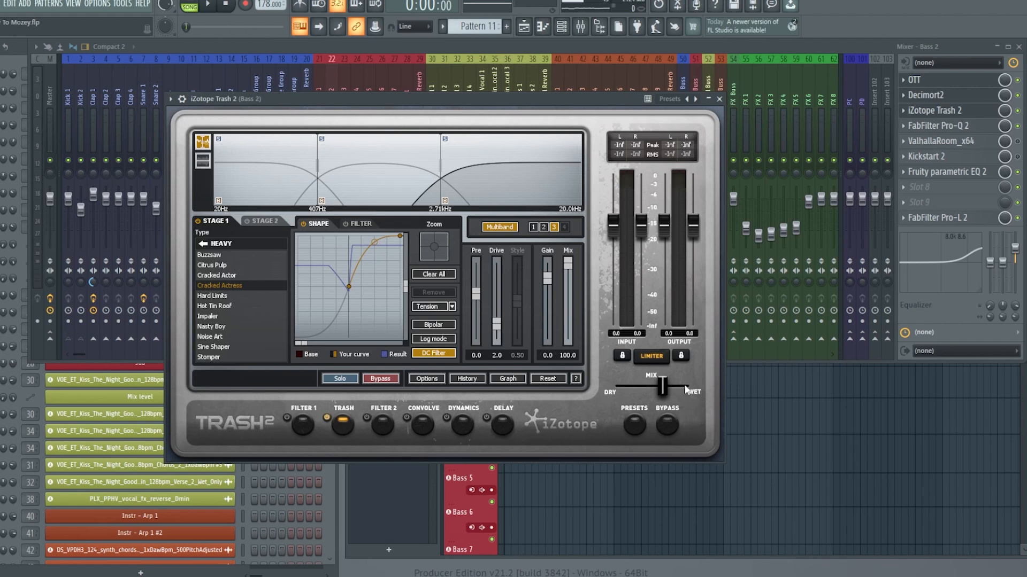
{"action": "left_click", "coordinate": [717, 100]}
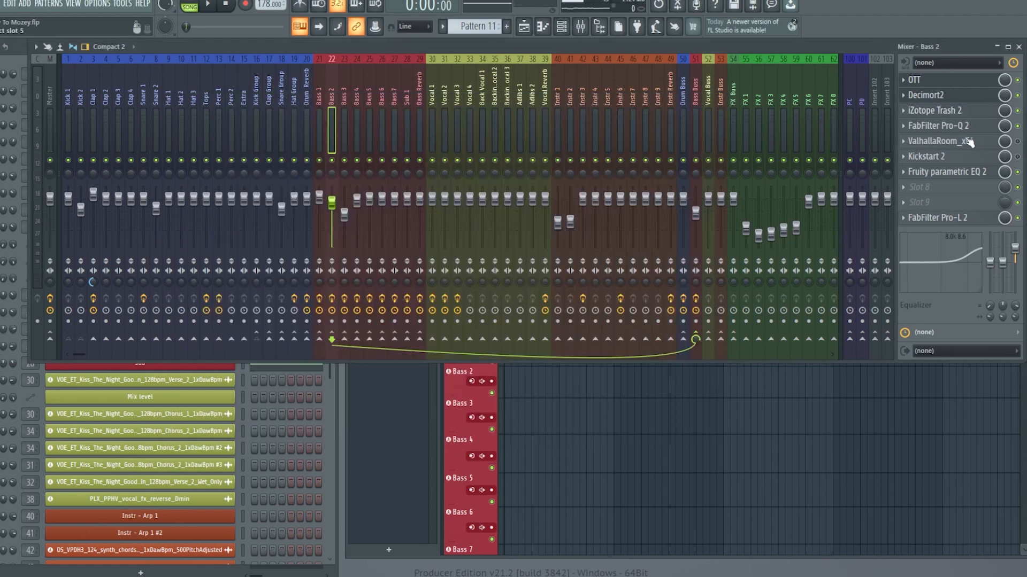
- Check the FabFilter Pro-Q 2 curve on the Bass 2 channel, and open its Fruity Parametric EQ 2
{"action": "left_click", "coordinate": [964, 128]}
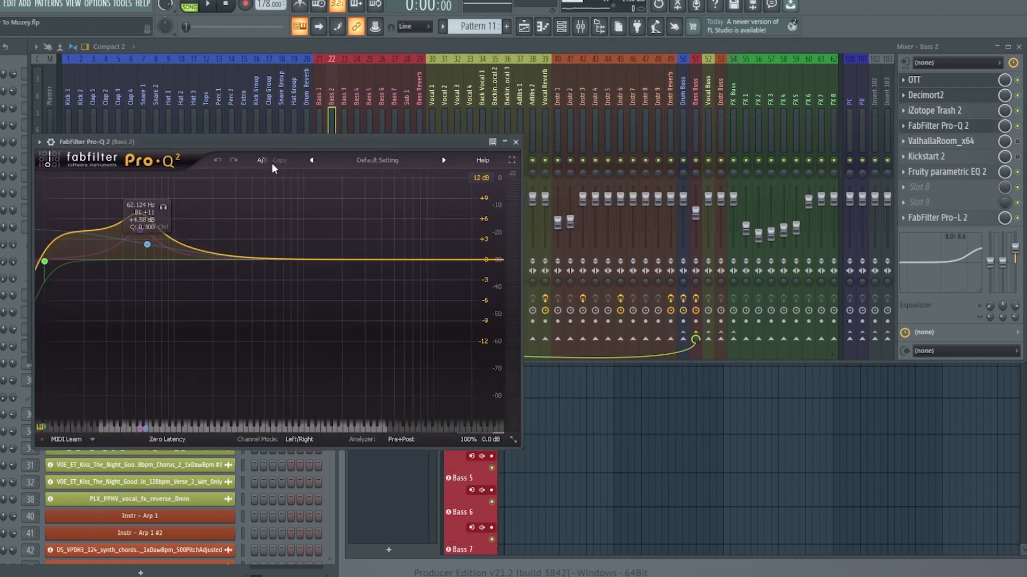
{"action": "left_click", "coordinate": [516, 141]}
{"action": "left_click", "coordinate": [947, 172]}
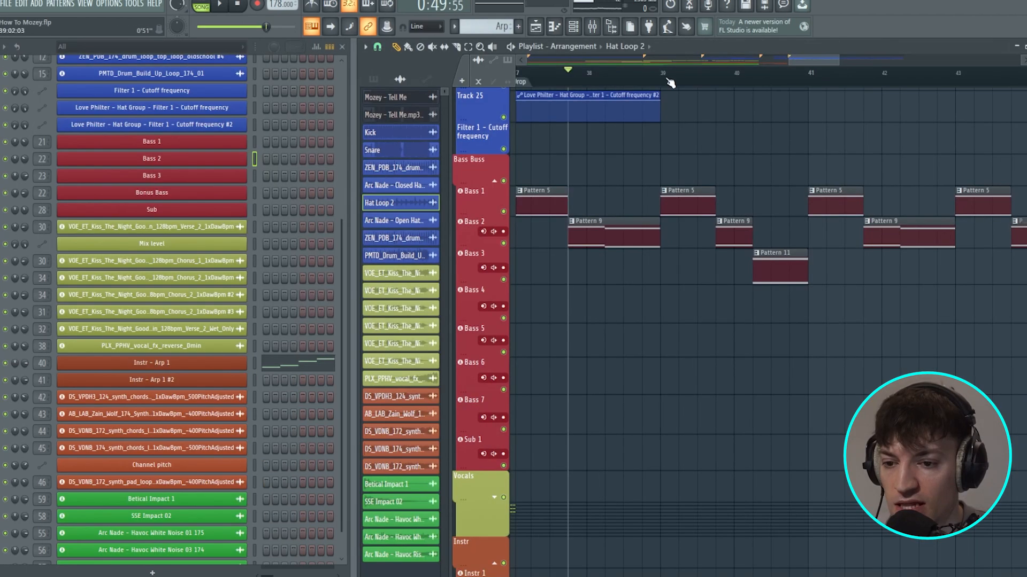
- Play the drop from bar 39 and stop at the first Pattern 11 clip on the Bass 3 track
{"action": "left_click", "coordinate": [673, 79]}
{"action": "key", "text": "space"}
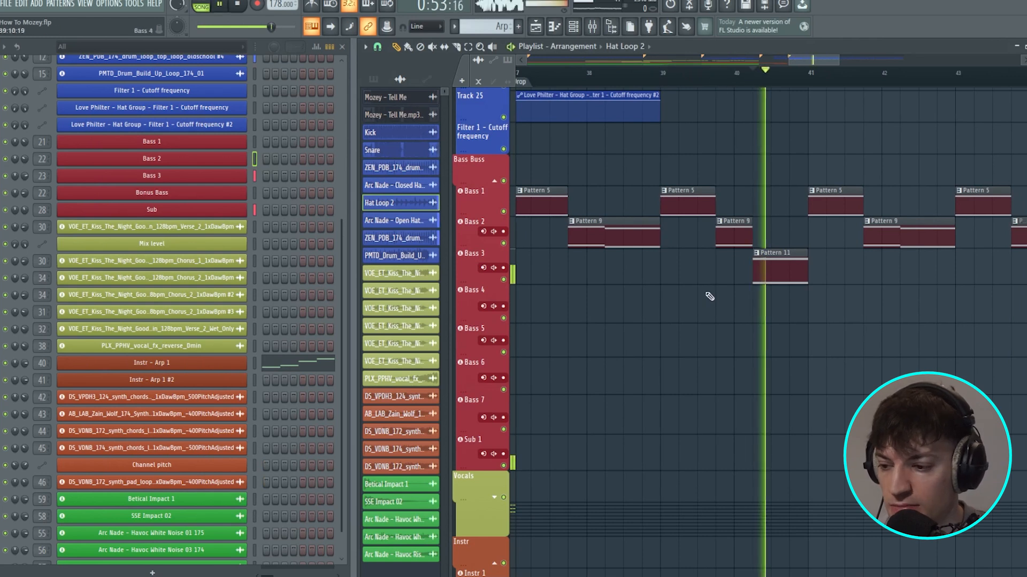
{"action": "key", "text": "space"}
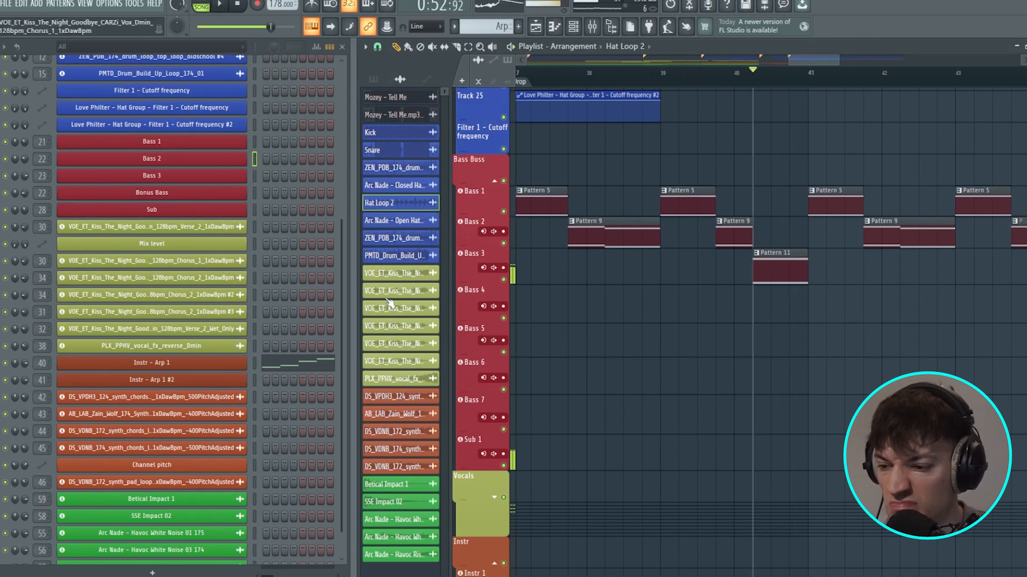
- Open the Bass 3 Serum patch and inspect its oscillators and effects rack
{"action": "left_click", "coordinate": [203, 176]}
{"action": "left_click_drag", "start_coordinate": [458, 140], "coordinate": [453, 69]}
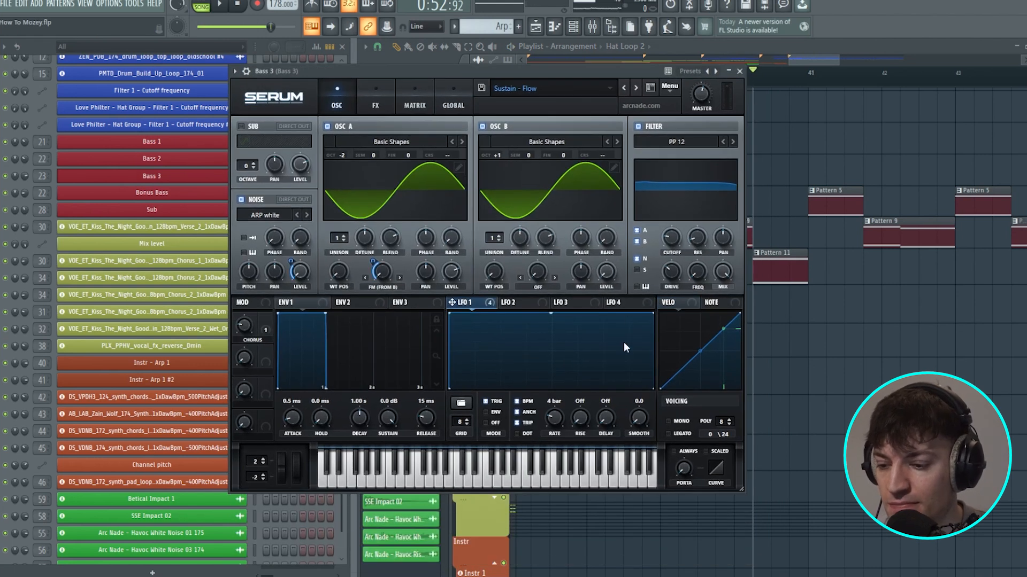
{"action": "left_click", "coordinate": [369, 96]}
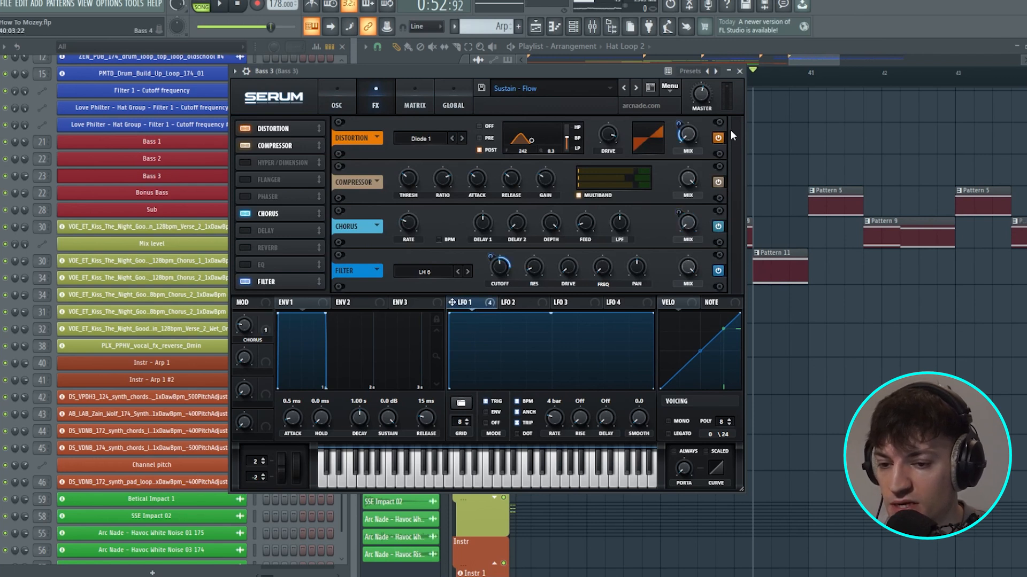
{"action": "left_click", "coordinate": [337, 99]}
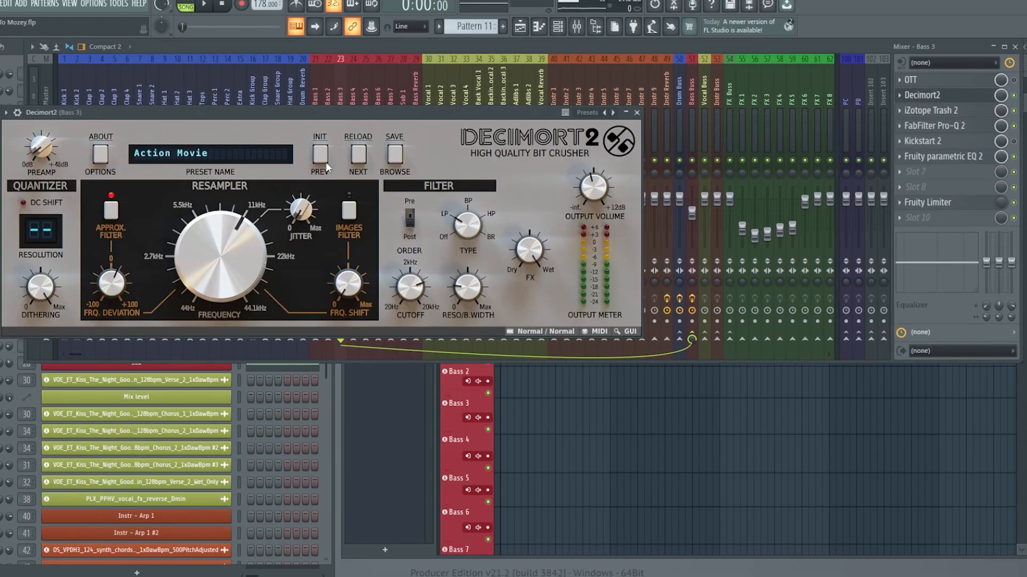
- Review the Bass 3 channel's Decimort2, the third band of its iZotope Trash 2, and its Fruity Parametric EQ 2 curve
{"action": "left_click", "coordinate": [637, 112]}
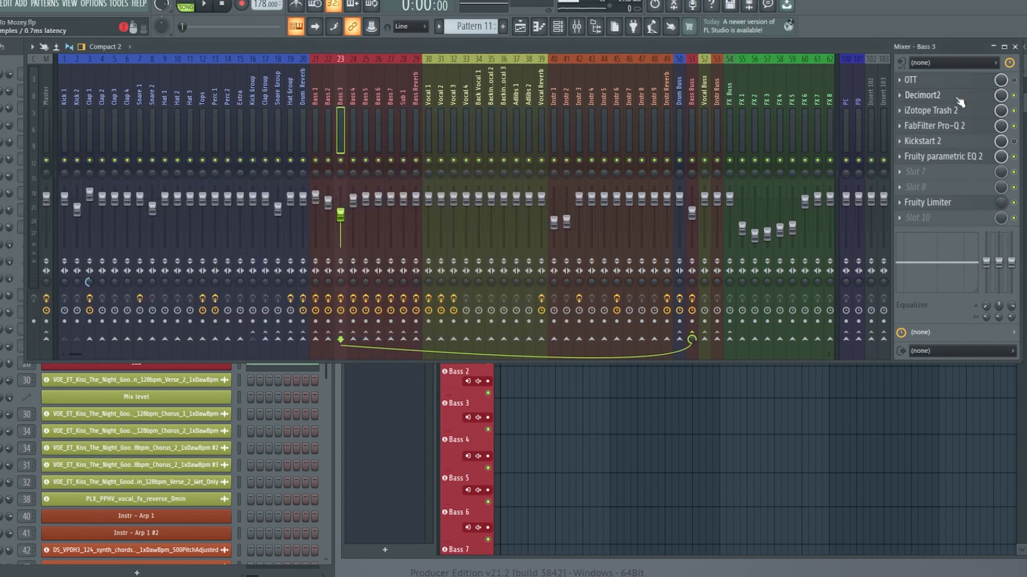
{"action": "left_click", "coordinate": [930, 110]}
{"action": "left_click", "coordinate": [411, 389]}
{"action": "left_click", "coordinate": [404, 256]}
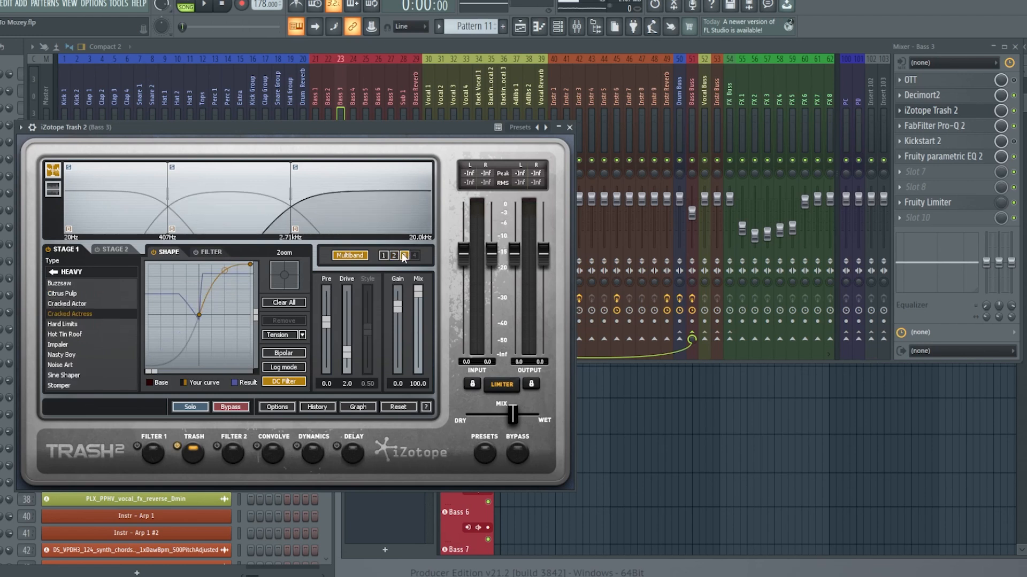
{"action": "left_click", "coordinate": [570, 127]}
{"action": "left_click", "coordinate": [982, 157]}
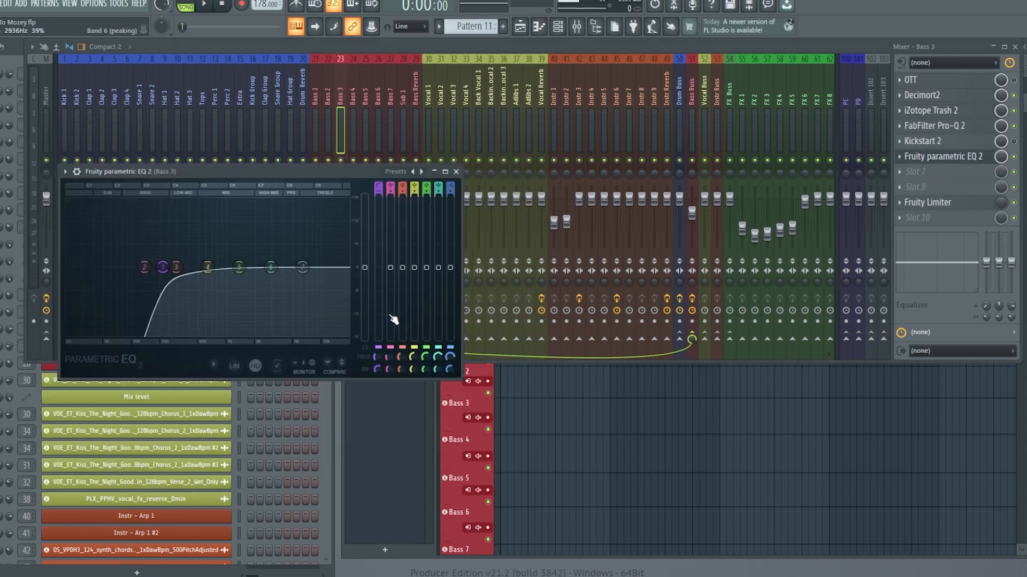
{"action": "left_click", "coordinate": [456, 172]}
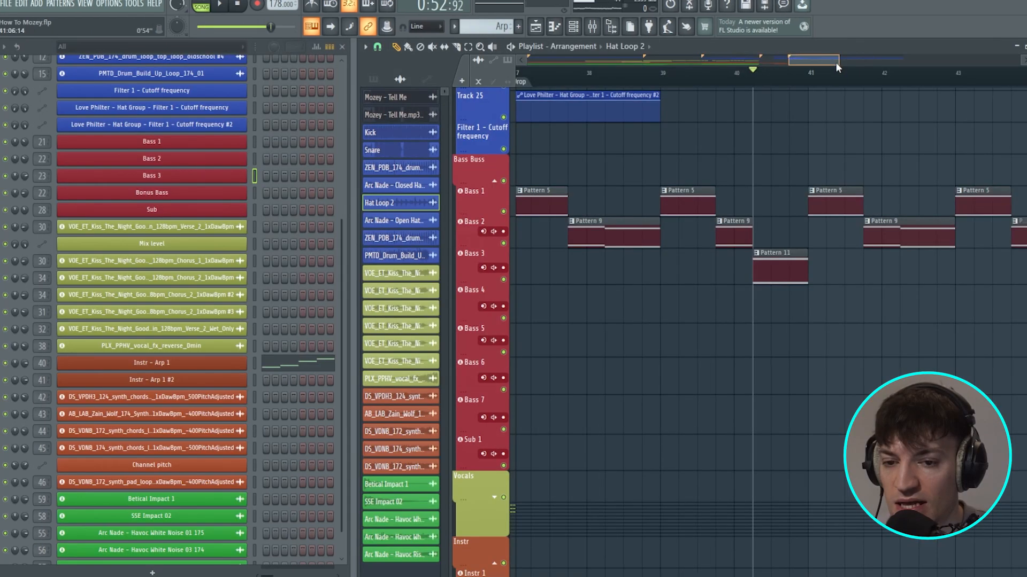
- Audition the shortened Bass 2 clip just before bar 44 in the playlist
{"action": "left_click_drag", "start_coordinate": [818, 67], "coordinate": [795, 67]}
{"action": "left_click_drag", "start_coordinate": [752, 80], "coordinate": [747, 80]}
{"action": "key", "text": "space"}
{"action": "key", "text": "space"}
{"action": "key", "text": "space"}
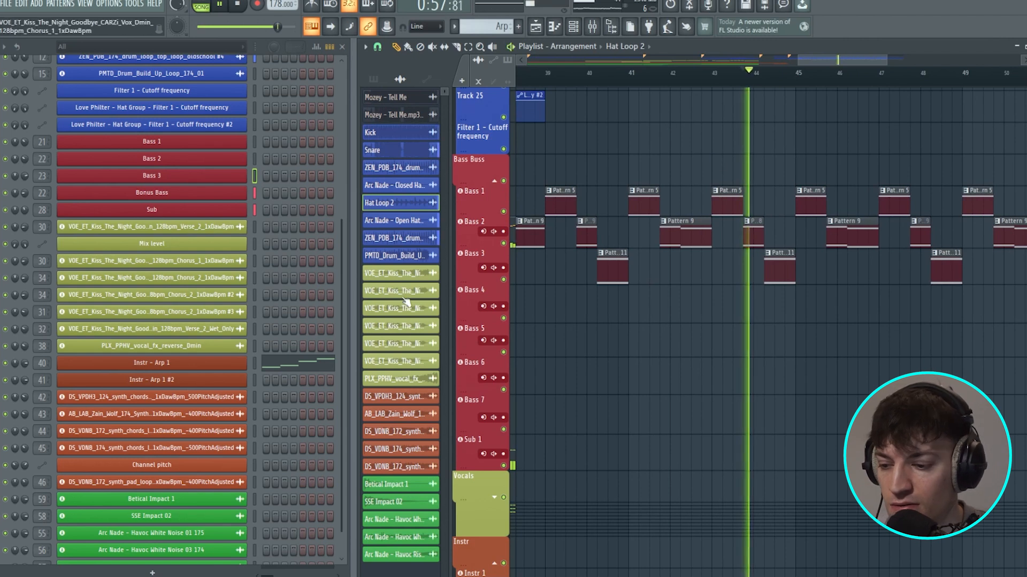
{"action": "key", "text": "space"}
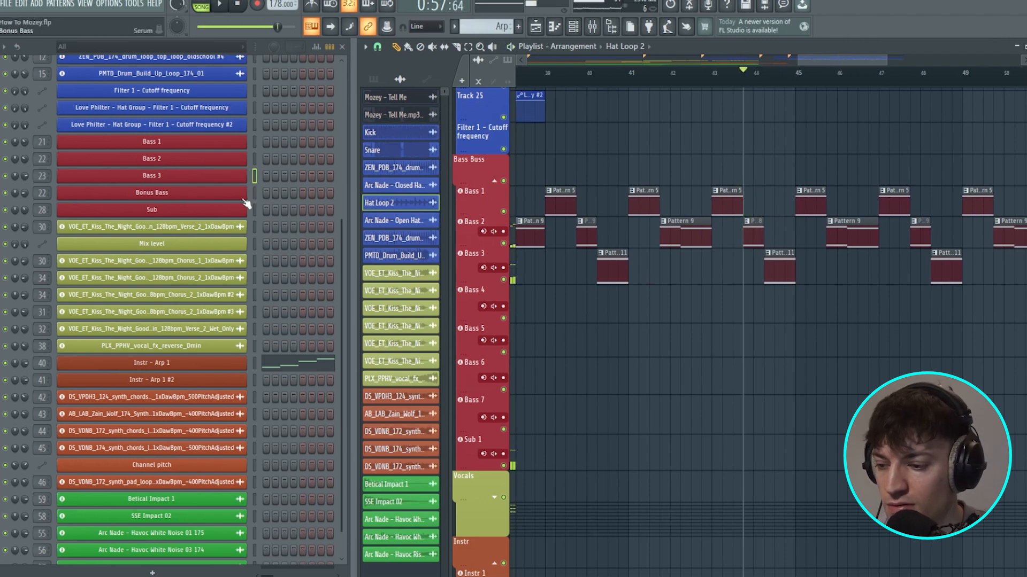
- Open the Bonus Bass Serum patch and move its window up to give a full view of the oscillators
{"action": "left_click", "coordinate": [236, 195]}
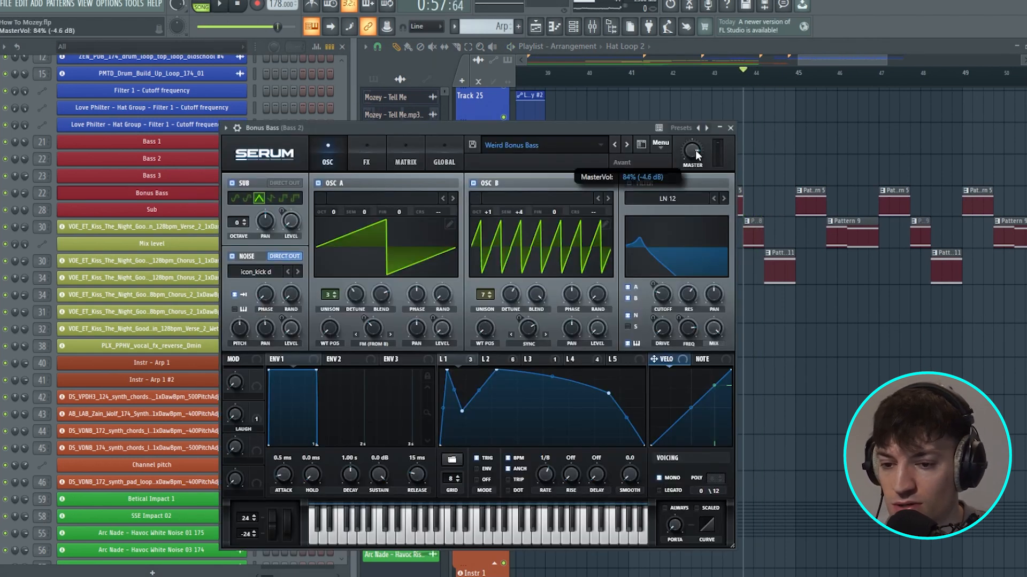
{"action": "key", "text": "space"}
{"action": "key", "text": "space"}
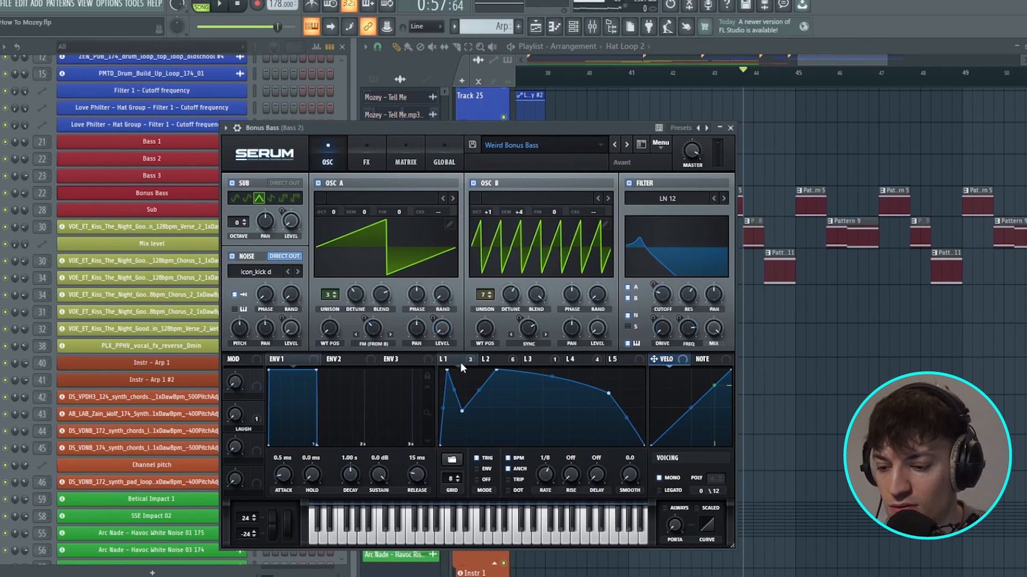
{"action": "left_click_drag", "start_coordinate": [442, 132], "coordinate": [437, 70]}
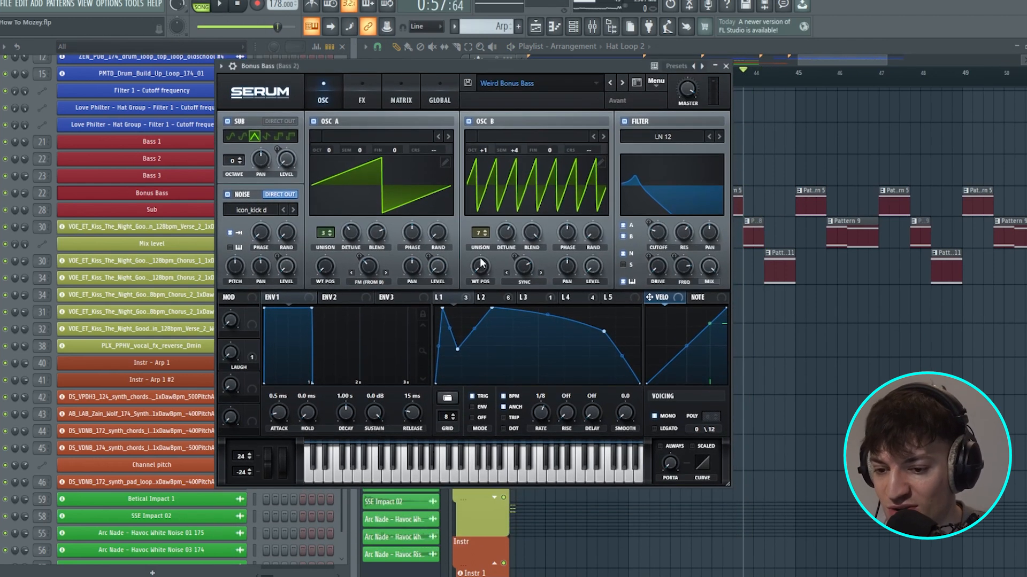
- Inspect the shapes and oscillator targets of LFO 2, 3 and 4 and the Laugh macro in the Bonus Bass patch
{"action": "left_click", "coordinate": [491, 298]}
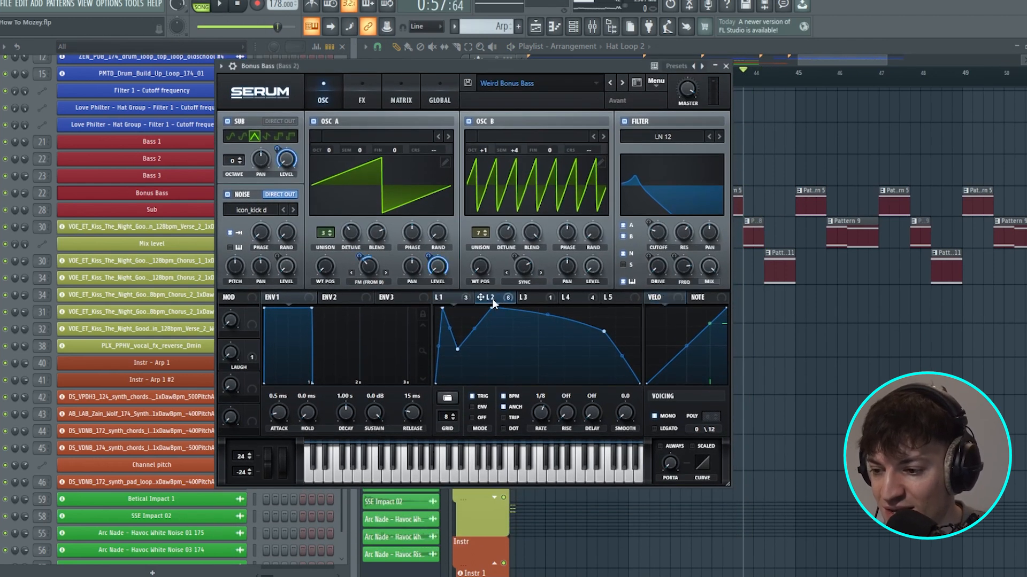
{"action": "left_click", "coordinate": [532, 297]}
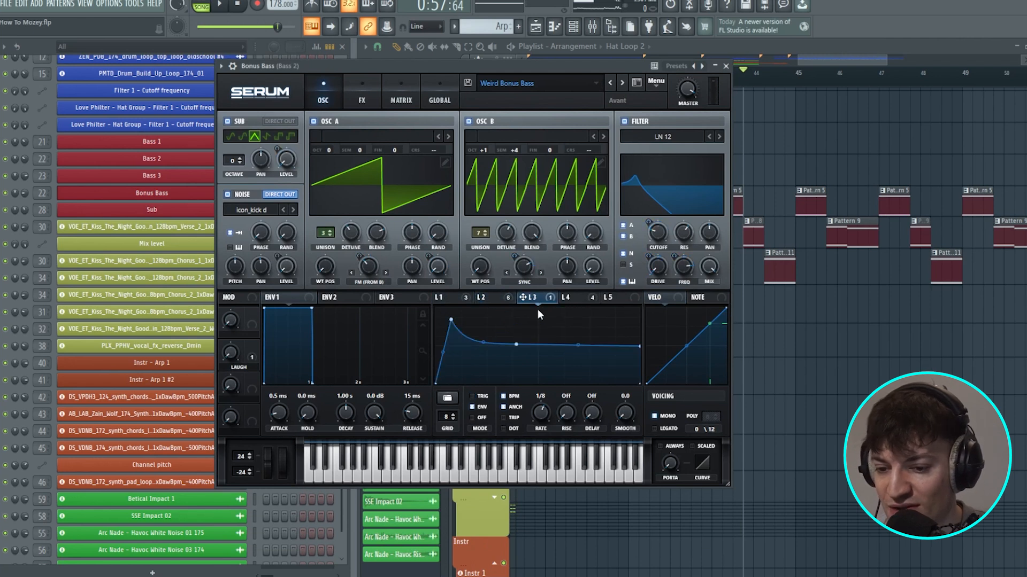
{"action": "left_click", "coordinate": [577, 297]}
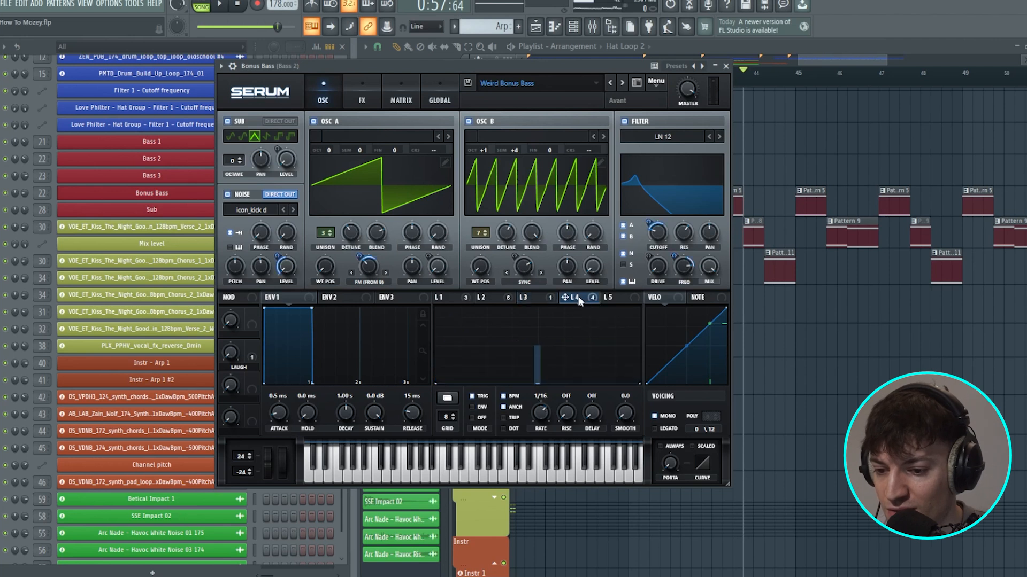
{"action": "left_click_drag", "start_coordinate": [253, 349], "coordinate": [252, 348]}
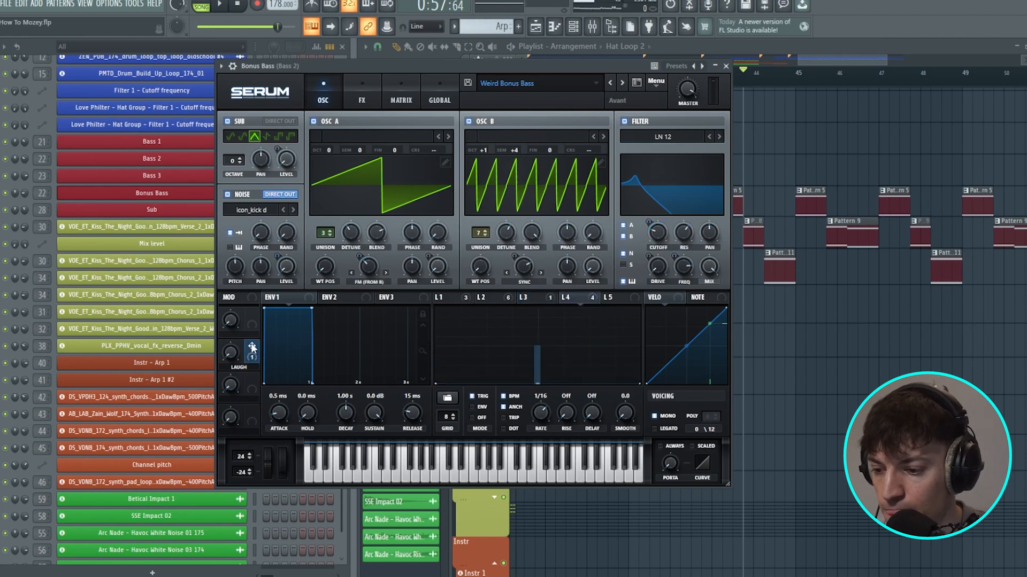
- Examine the Bonus Bass effects rack and check which effect controls LFO 2, 3 and 4 modulate
{"action": "left_click", "coordinate": [362, 102]}
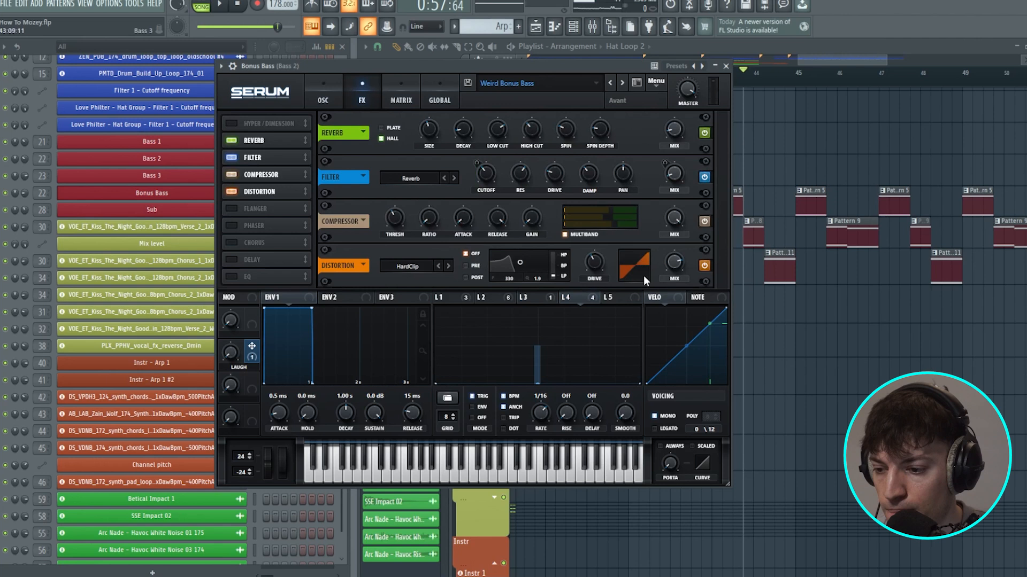
{"action": "left_click", "coordinate": [325, 98]}
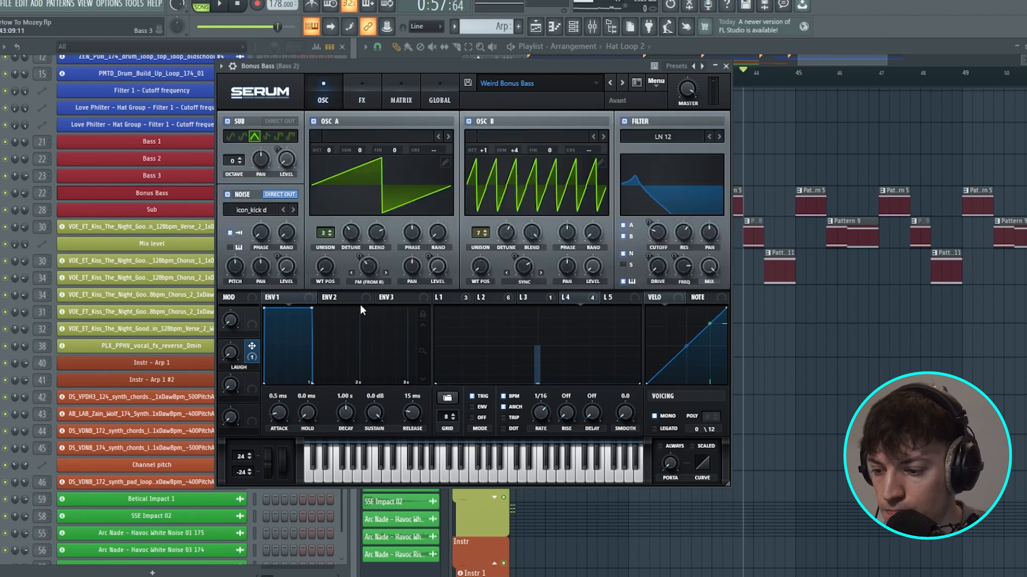
{"action": "left_click", "coordinate": [449, 299]}
{"action": "left_click", "coordinate": [359, 94]}
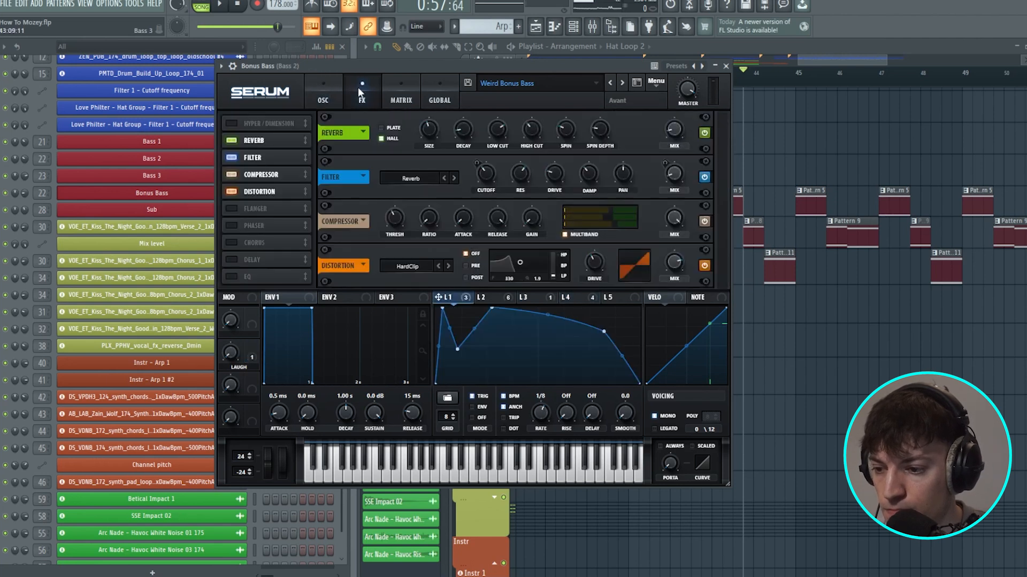
{"action": "left_click", "coordinate": [488, 298]}
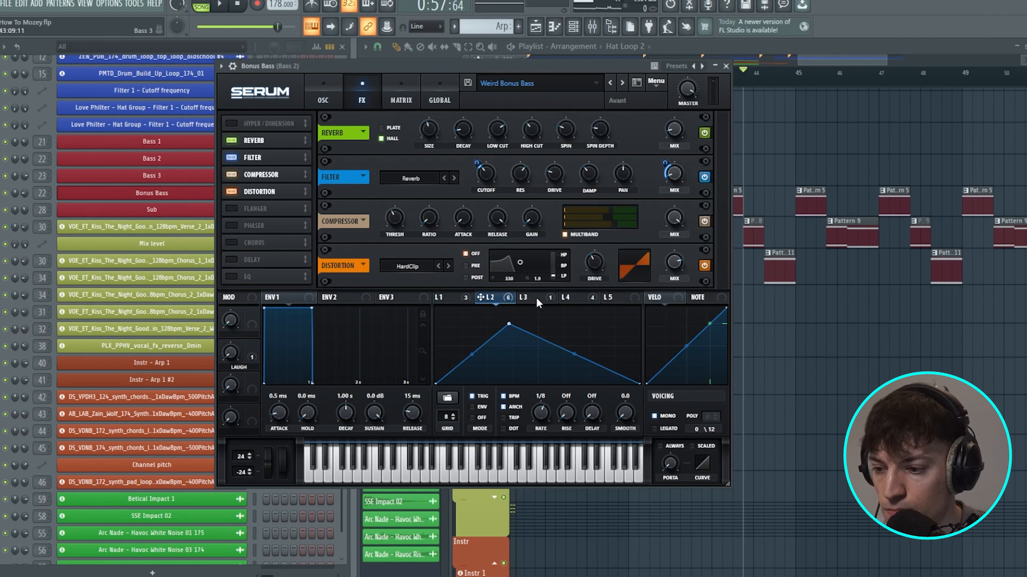
{"action": "left_click", "coordinate": [536, 297]}
{"action": "left_click", "coordinate": [576, 298]}
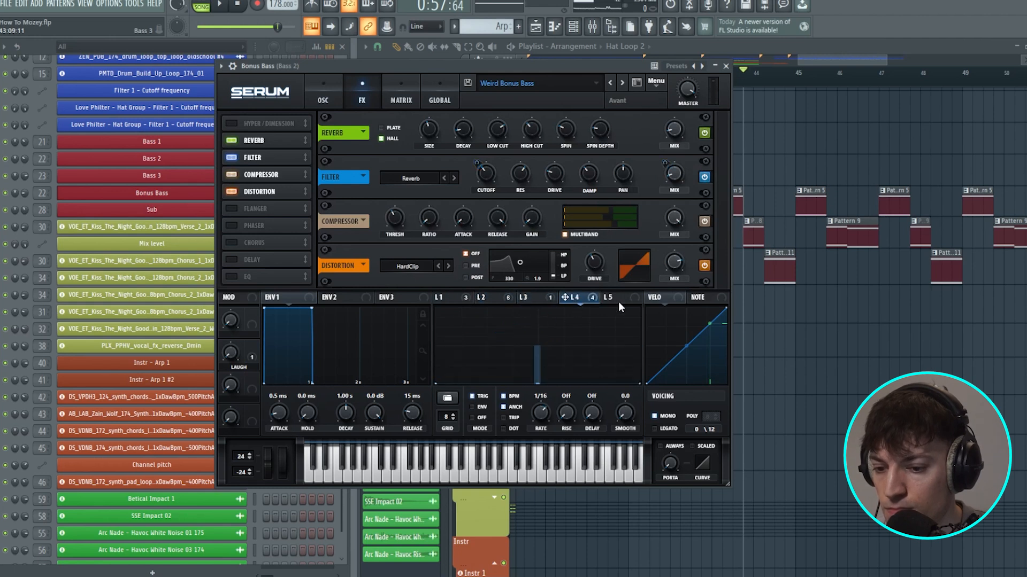
- Recheck the oscillator targets of LFO 1 and 2 in Bonus Bass and read through the full modulation matrix
{"action": "left_click", "coordinate": [321, 88]}
{"action": "left_click", "coordinate": [448, 295]}
{"action": "left_click", "coordinate": [487, 298]}
{"action": "left_click", "coordinate": [405, 88]}
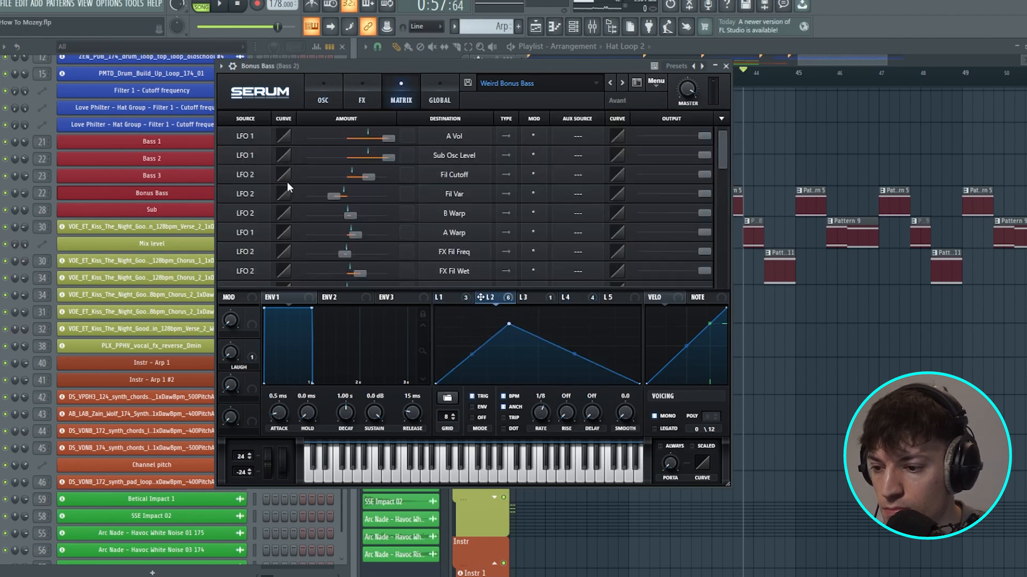
{"action": "left_click_drag", "start_coordinate": [721, 149], "coordinate": [726, 201]}
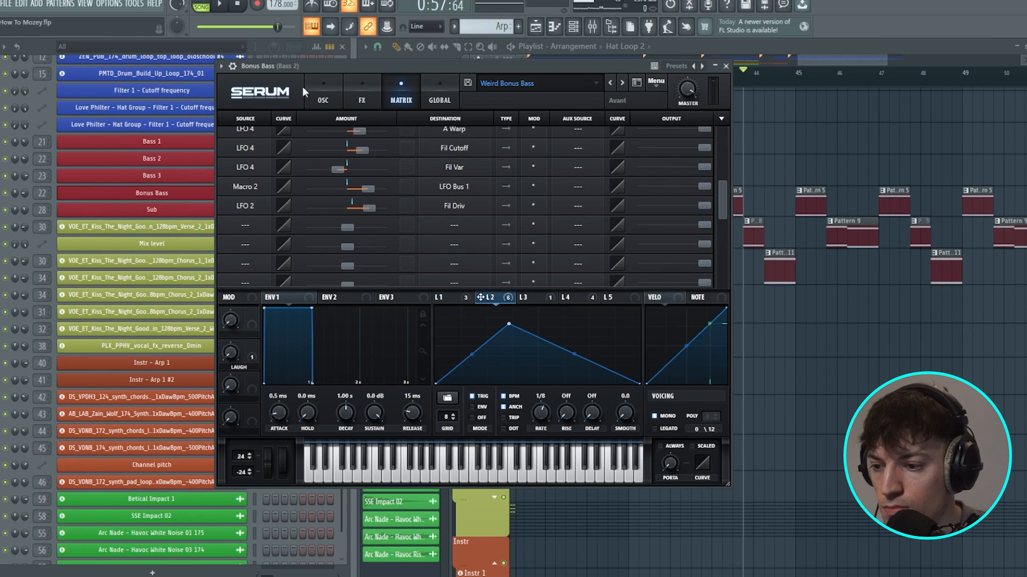
{"action": "left_click", "coordinate": [322, 96]}
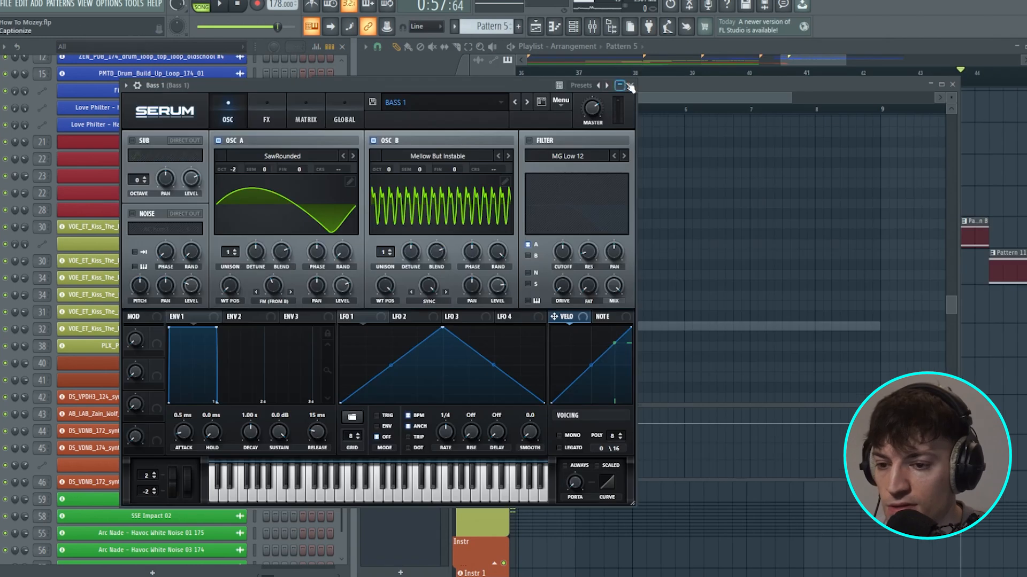
- Close the Bass 1 patch and view its Pattern 5 note in the piano roll
{"action": "left_click", "coordinate": [630, 85]}
{"action": "scroll", "coordinate": [428, 316], "scroll_direction": "up", "scroll_amount": 2}
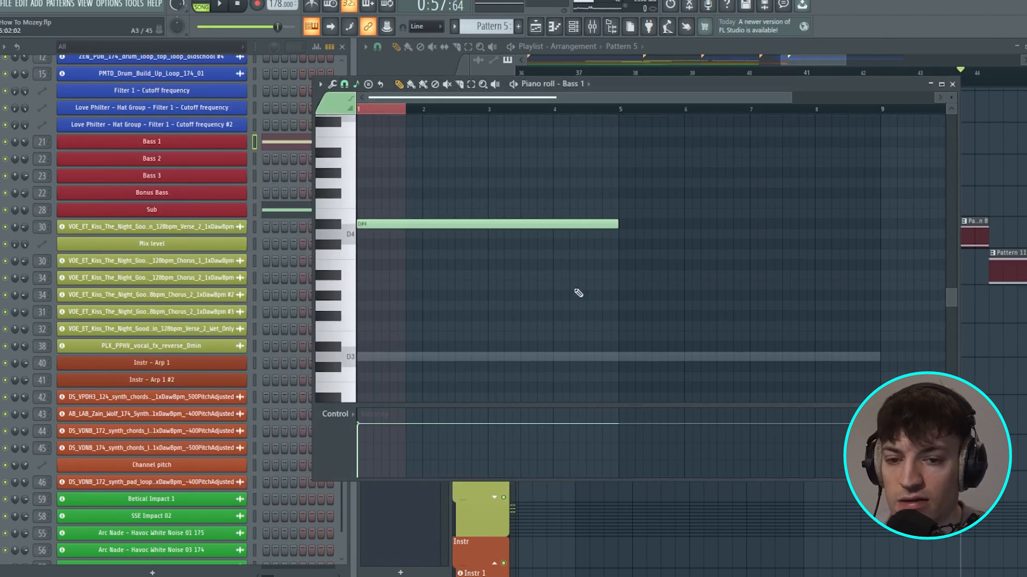
{"action": "left_click", "coordinate": [951, 84]}
- Reopen the Bass 1 Serum patch and inspect oscillator A's octave setting and oscillator B's warp control
{"action": "left_click", "coordinate": [240, 143]}
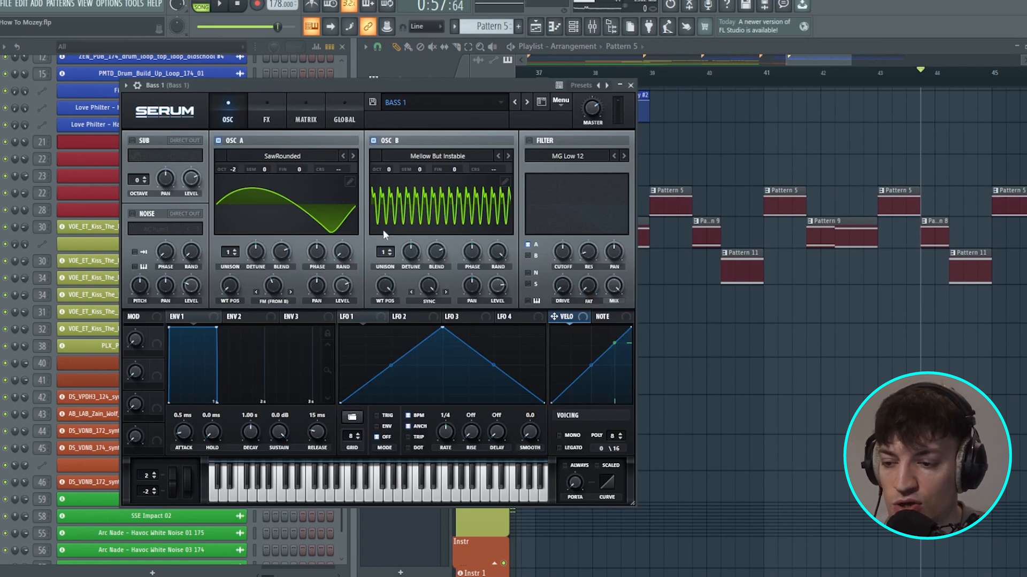
{"action": "left_click_drag", "start_coordinate": [421, 290], "coordinate": [466, 209]}
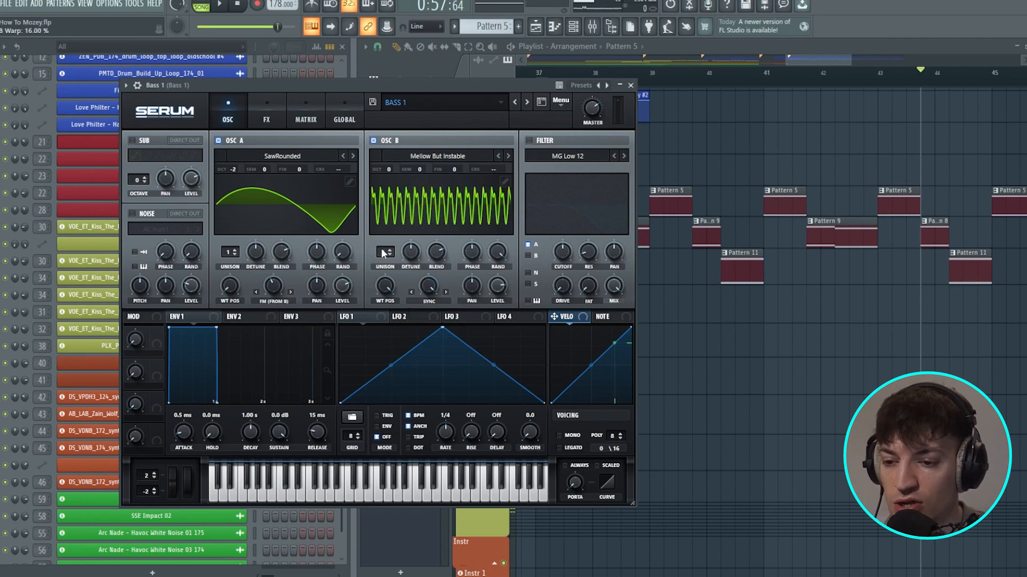
{"action": "left_click", "coordinate": [630, 85]}
- Compare the Bass 1 and Sub notes of Pattern 5 in the piano roll
{"action": "double_click", "coordinate": [560, 209]}
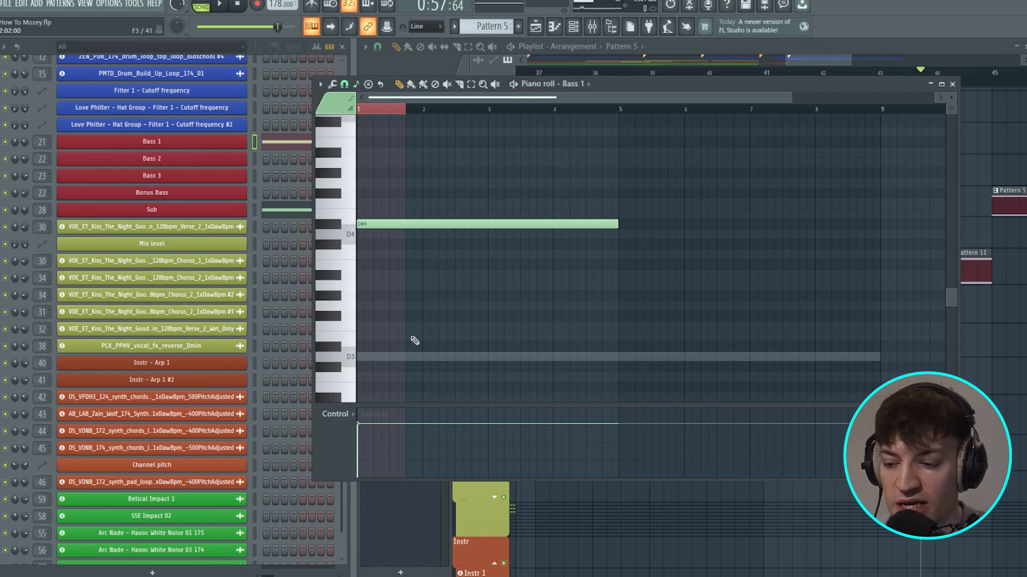
{"action": "left_click", "coordinate": [275, 212]}
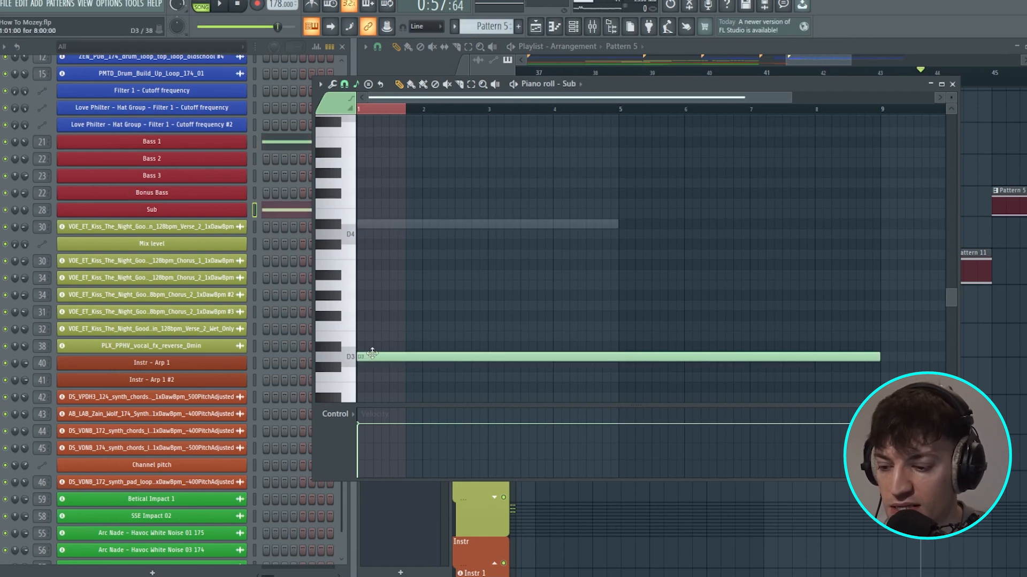
{"action": "left_click", "coordinate": [277, 142]}
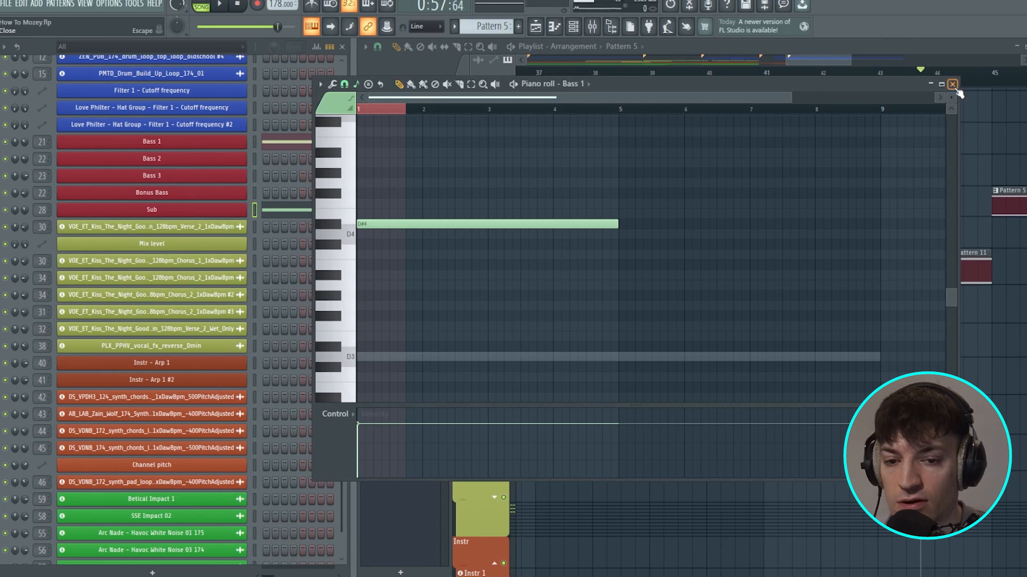
{"action": "left_click", "coordinate": [952, 84]}
- Select Pattern 9 and compare its Bass 2 and Sub notes in the piano roll
{"action": "left_click", "coordinate": [612, 232]}
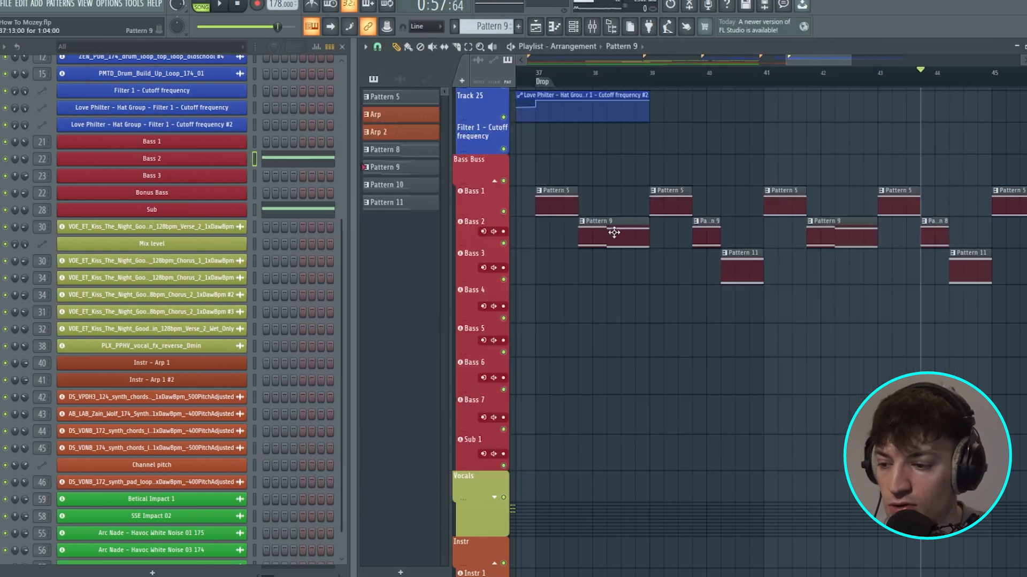
{"action": "left_click", "coordinate": [326, 164]}
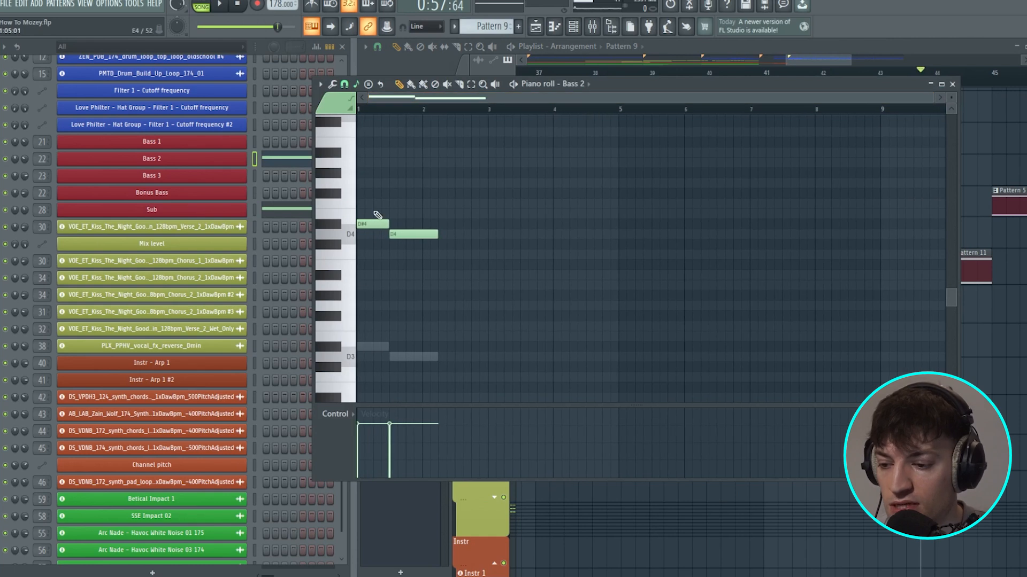
{"action": "left_click", "coordinate": [280, 210]}
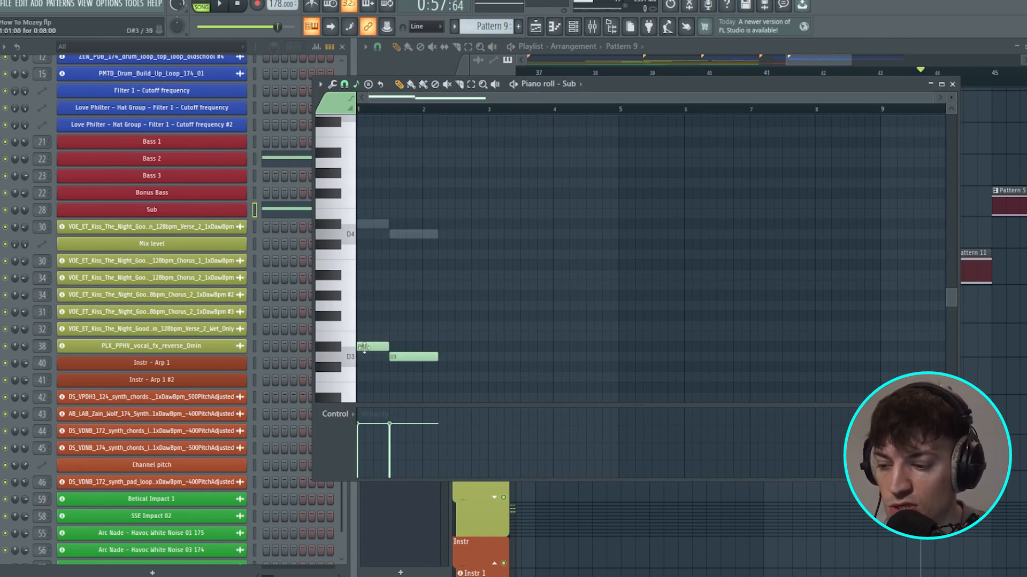
- Close the Sub piano roll and audition the drop basses from bar 39 in the playlist
{"action": "left_click", "coordinate": [952, 84]}
{"action": "left_click", "coordinate": [650, 72]}
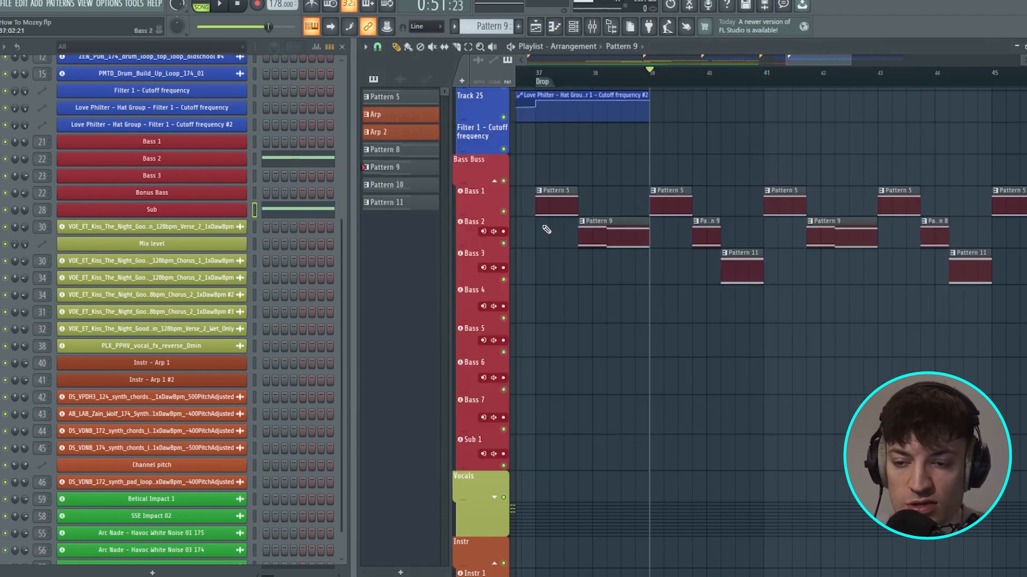
{"action": "scroll", "coordinate": [823, 56], "scroll_direction": "right", "scroll_amount": 2}
{"action": "key", "text": "space"}
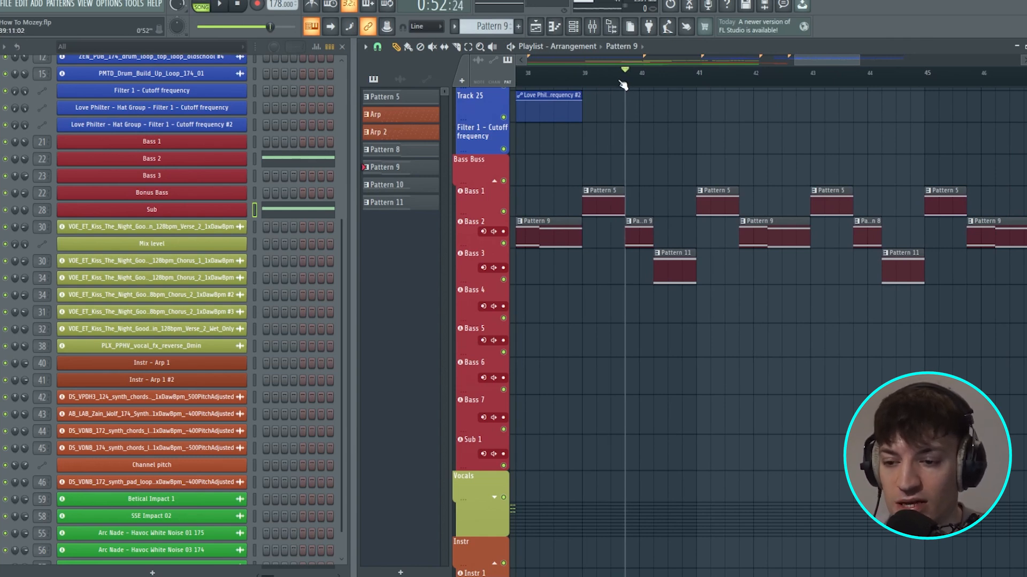
- Select Pattern 11 and compare its Bass 3 and Sub notes in the piano roll
{"action": "left_click", "coordinate": [674, 268]}
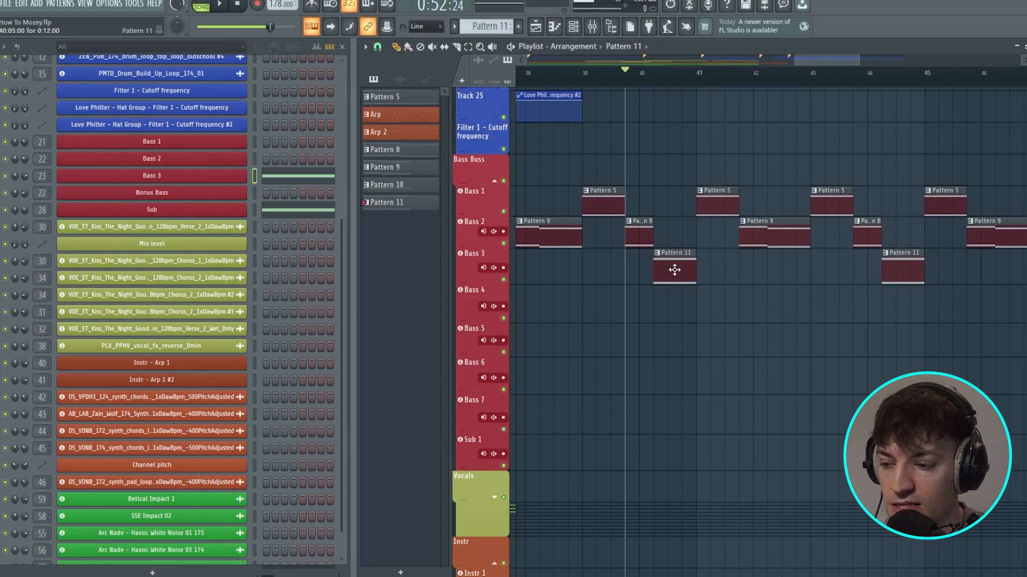
{"action": "left_click", "coordinate": [285, 181]}
{"action": "left_click", "coordinate": [270, 211]}
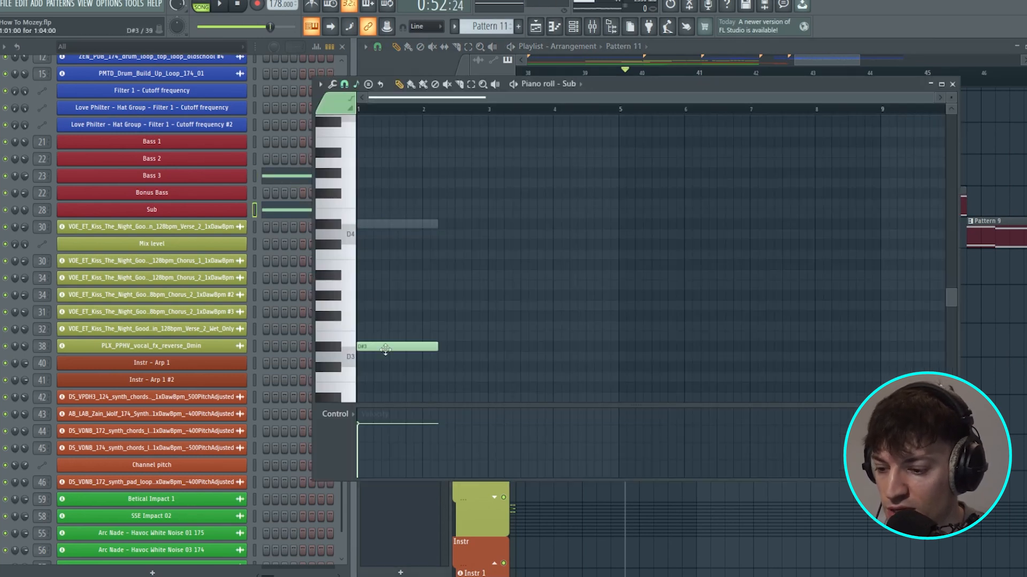
{"action": "left_click", "coordinate": [952, 84]}
- Zoom the playlist out to the full arrangement and collapse the Bass Buss and Drum Buss track groups
{"action": "mouse_move", "coordinate": [859, 62]}
{"action": "left_mouse_down"}
{"action": "mouse_move", "coordinate": [871, 59]}
{"action": "mouse_move", "coordinate": [841, 60]}
{"action": "left_mouse_up"}
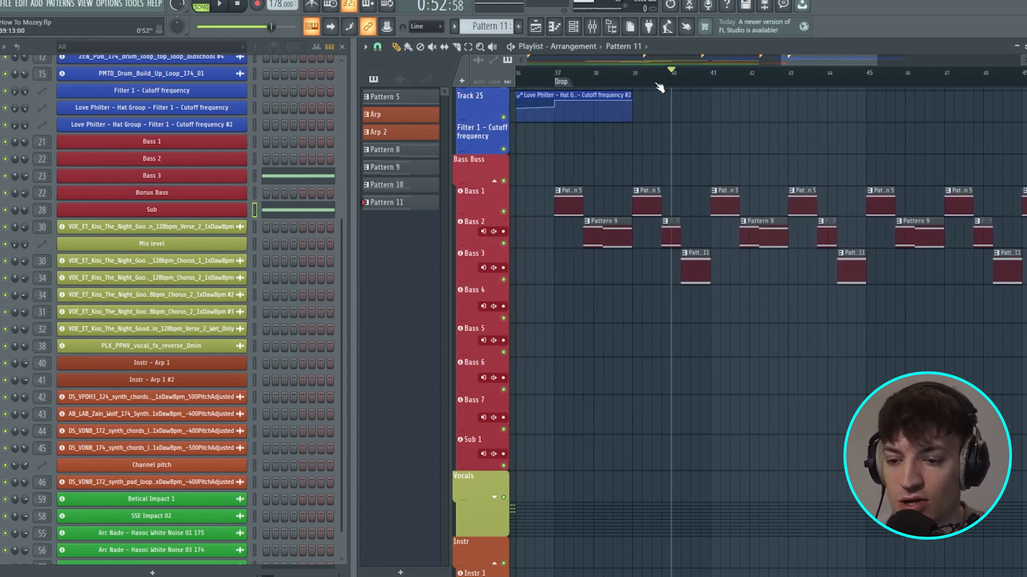
{"action": "scroll", "coordinate": [835, 73], "scroll_direction": "down", "scroll_amount": 3}
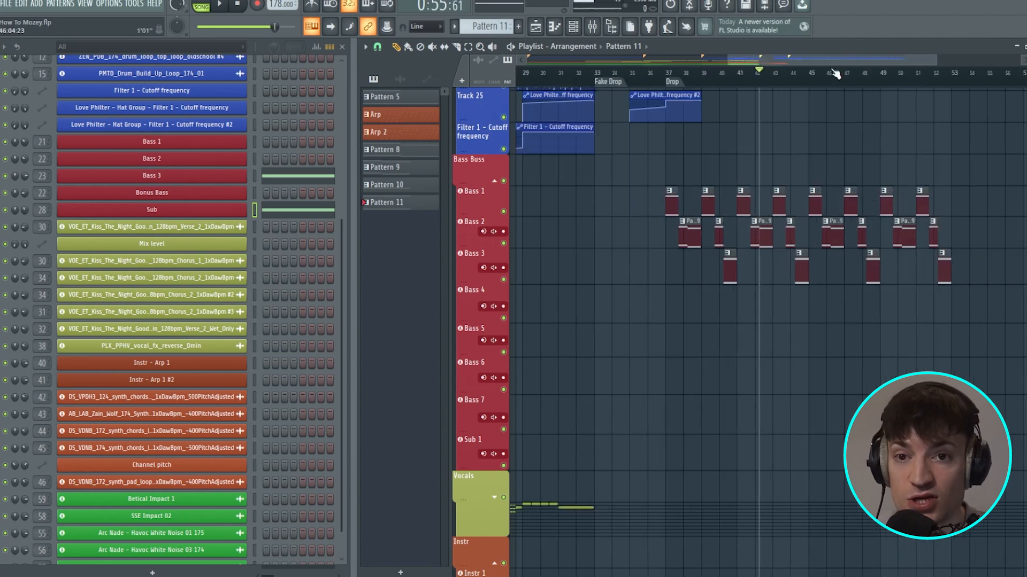
{"action": "scroll", "coordinate": [835, 73], "scroll_direction": "down", "scroll_amount": 3}
{"action": "scroll", "coordinate": [921, 177], "scroll_direction": "up", "scroll_amount": 10}
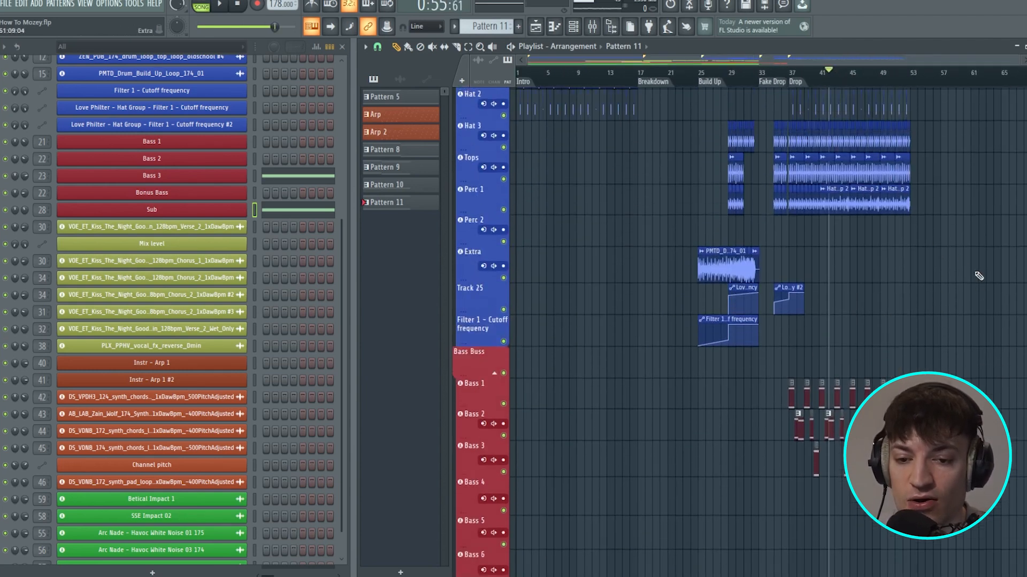
{"action": "left_click", "coordinate": [494, 173]}
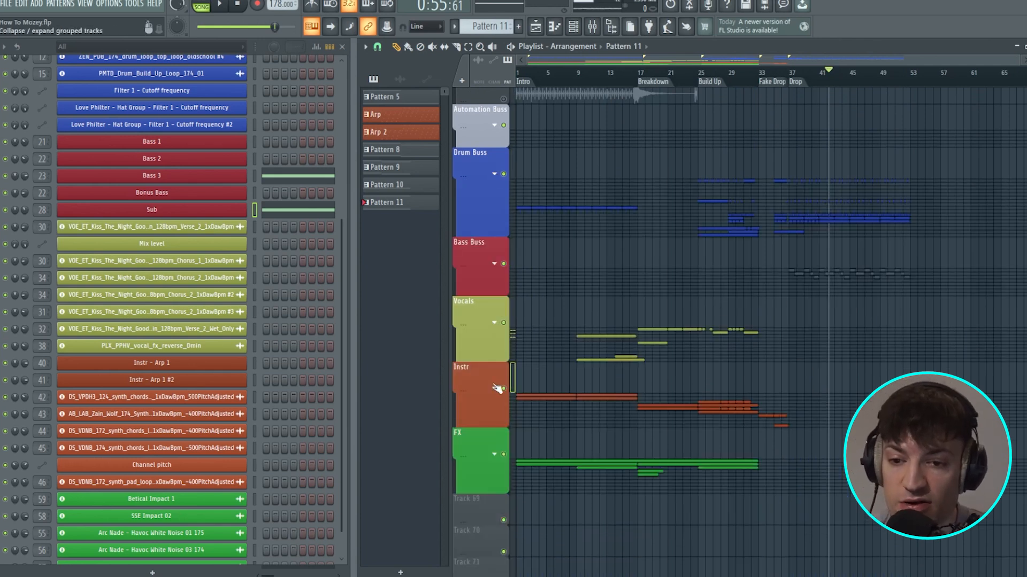
- Select every clip across the arrangement and clear the selection again
{"action": "left_click_drag", "start_coordinate": [929, 511], "coordinate": [472, 3]}
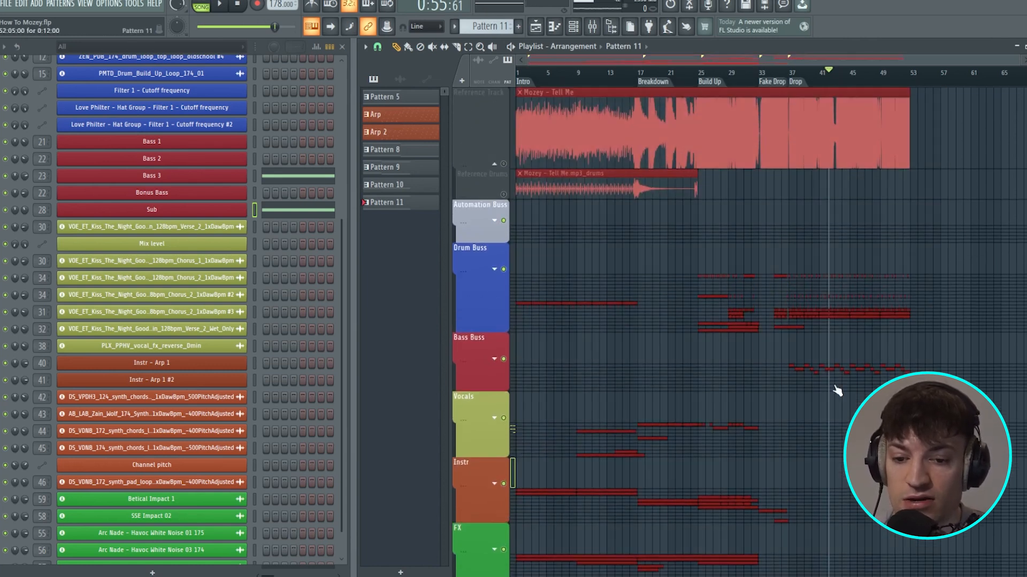
{"action": "left_click", "coordinate": [730, 220], "text": "ctrl"}
{"action": "scroll", "coordinate": [732, 221], "scroll_direction": "down", "scroll_amount": 3}
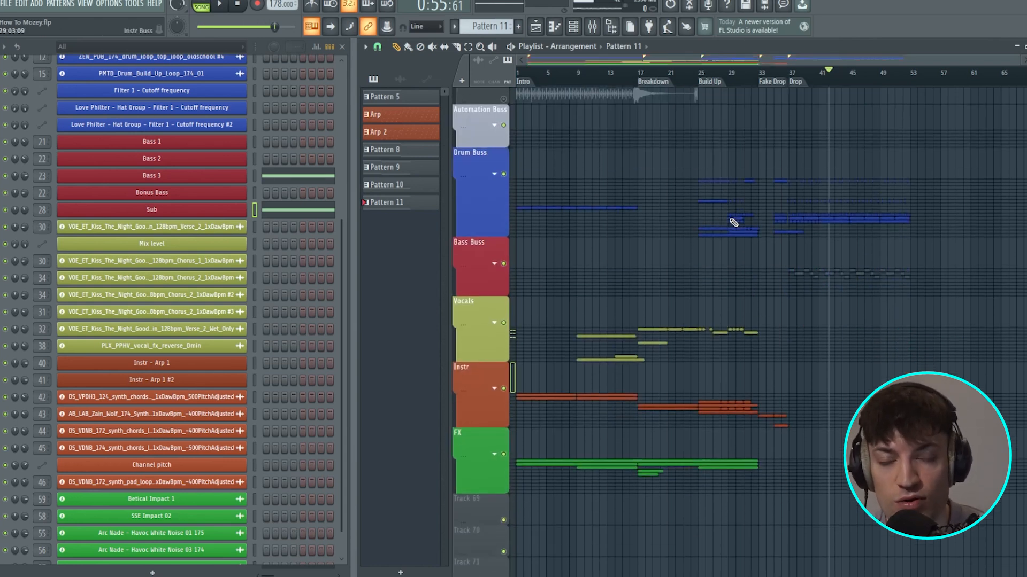
{"action": "scroll", "coordinate": [733, 222], "scroll_direction": "up", "scroll_amount": 2}
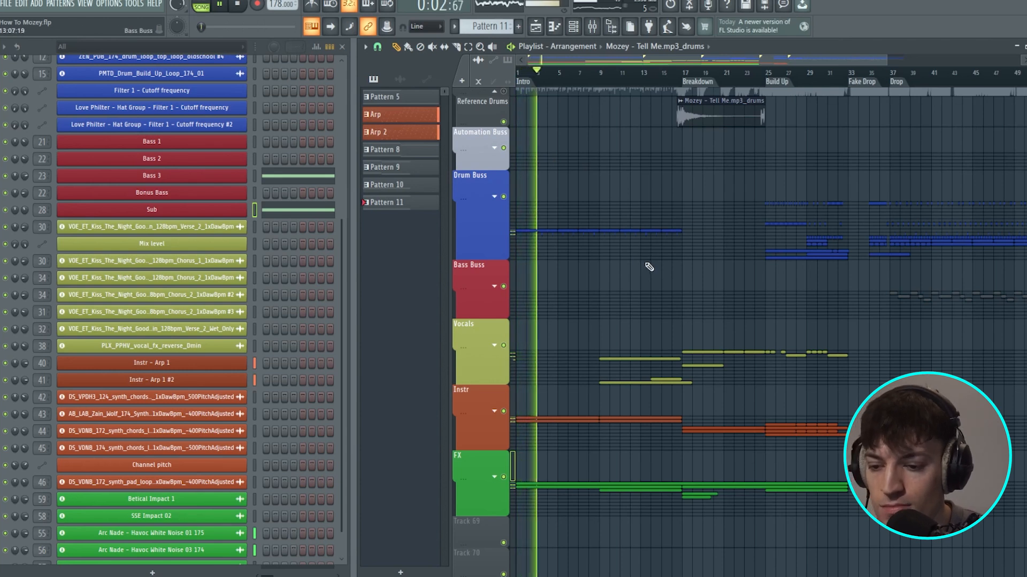
- Expand the Drum Buss and Instr groups and follow the intro's hat loops and arps during playback
{"action": "left_click", "coordinate": [496, 216]}
{"action": "scroll", "coordinate": [557, 348], "scroll_direction": "down", "scroll_amount": 10}
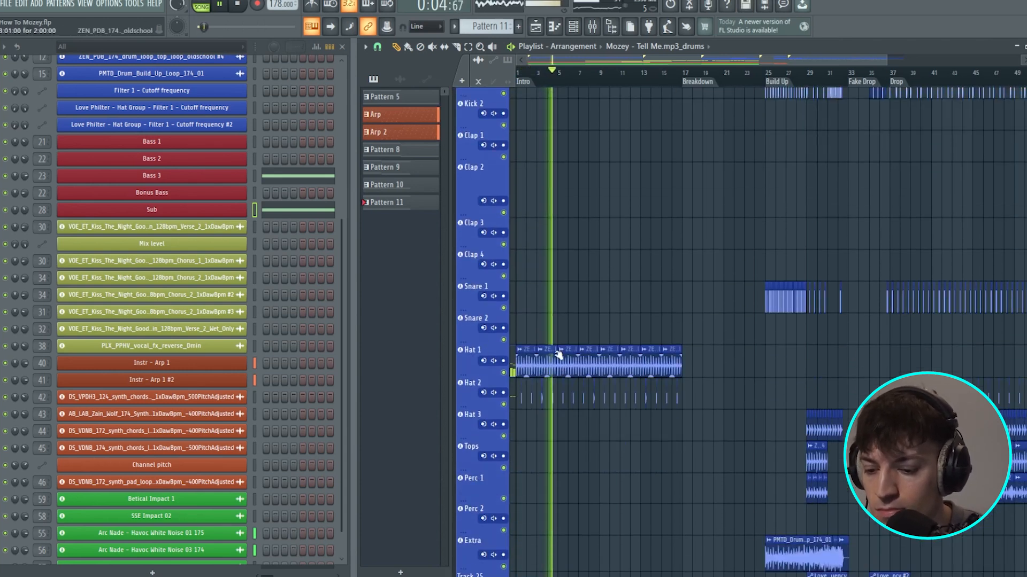
{"action": "scroll", "coordinate": [608, 347], "scroll_direction": "down", "scroll_amount": 5}
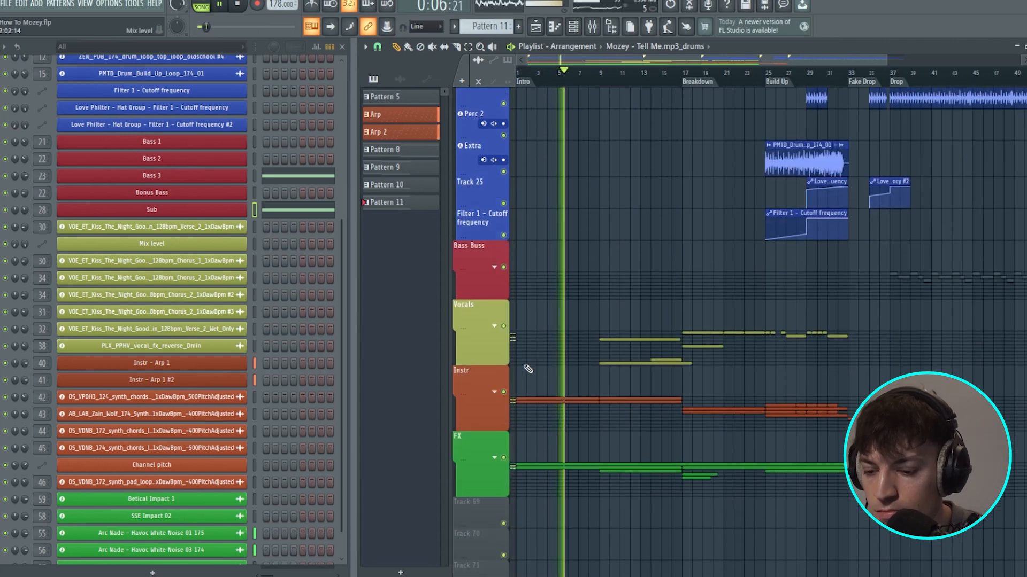
{"action": "left_click", "coordinate": [496, 392]}
{"action": "scroll", "coordinate": [559, 375], "scroll_direction": "down", "scroll_amount": 2}
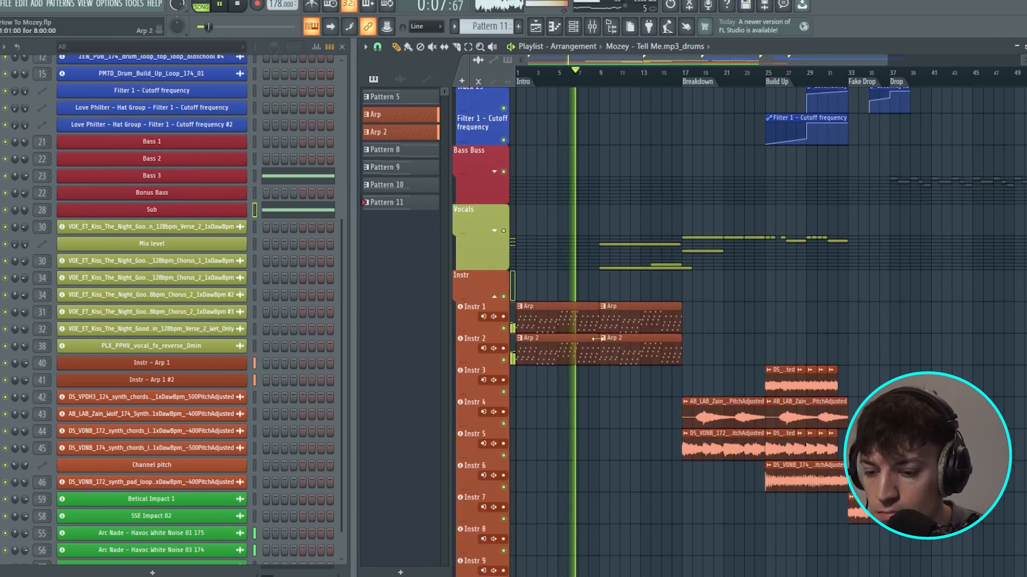
- Expand the Vocals group and follow the intro vocal, reverse effect and Mix level automation towards the breakdown
{"action": "left_click", "coordinate": [494, 231]}
{"action": "scroll", "coordinate": [648, 288], "scroll_direction": "down", "scroll_amount": 2}
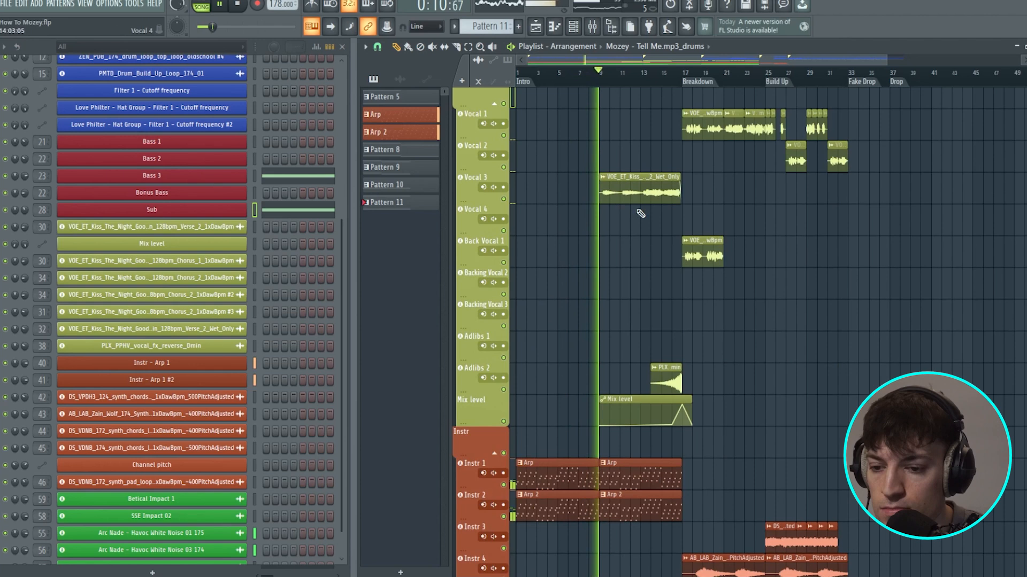
{"action": "left_click_drag", "start_coordinate": [643, 60], "coordinate": [667, 59]}
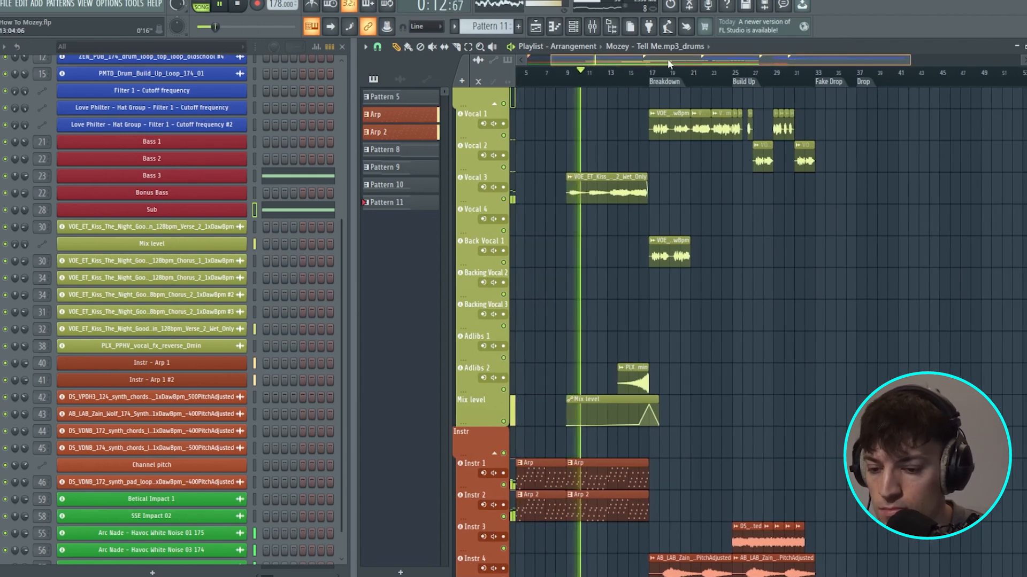
{"action": "scroll", "coordinate": [632, 361], "scroll_direction": "down", "scroll_amount": 2}
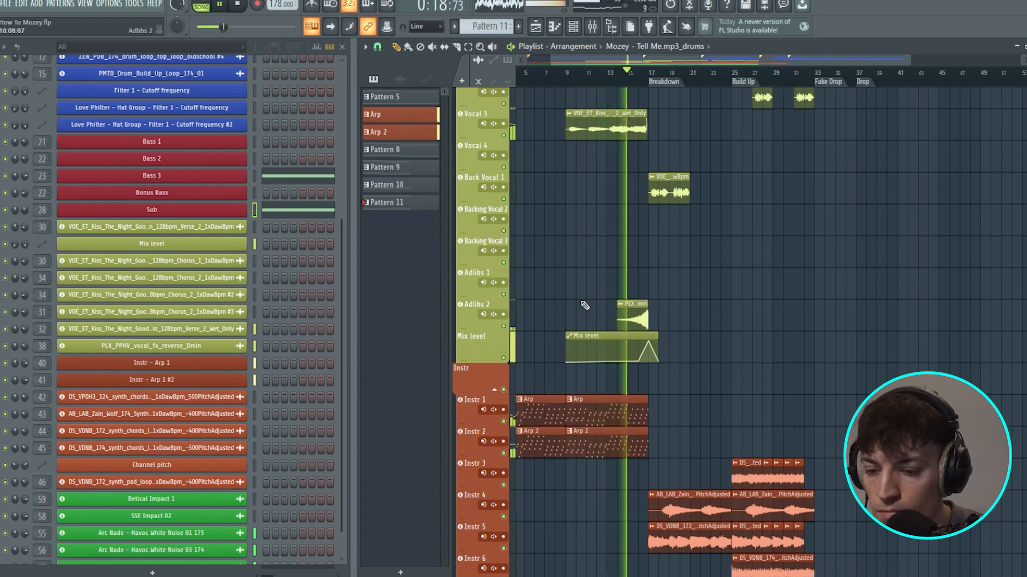
{"action": "scroll", "coordinate": [636, 308], "scroll_direction": "down", "scroll_amount": 15}
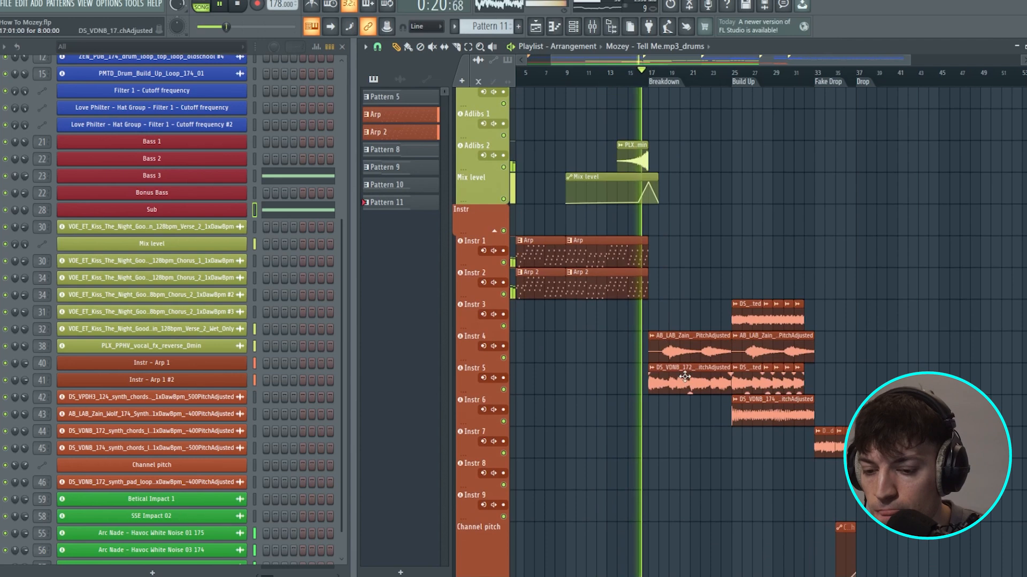
- Expand the FX group and examine its white noise, riser and impact clips around the breakdown
{"action": "left_click", "coordinate": [492, 268]}
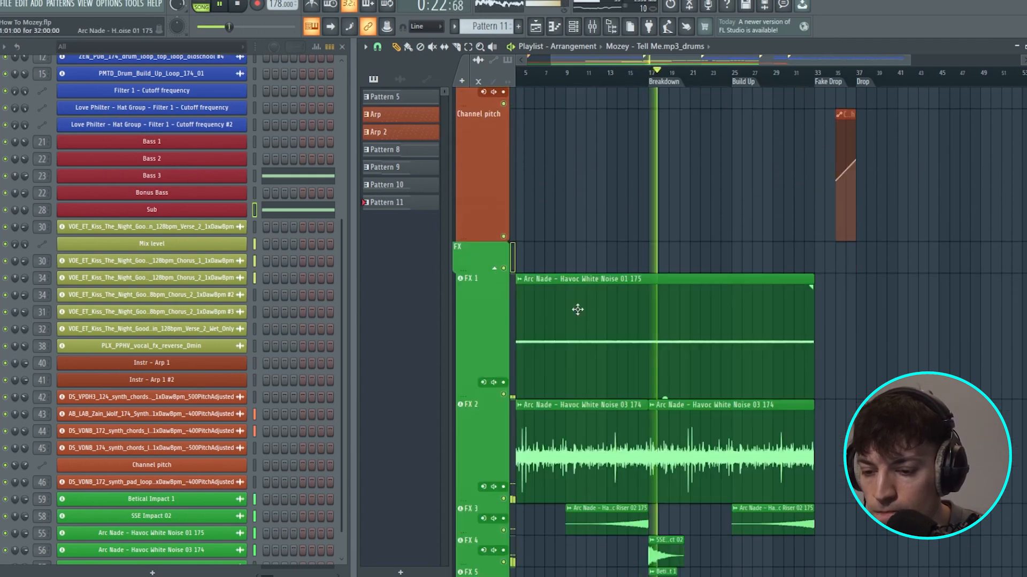
{"action": "scroll", "coordinate": [695, 481], "scroll_direction": "down", "scroll_amount": 2}
{"action": "scroll", "coordinate": [757, 364], "scroll_direction": "up", "scroll_amount": 15}
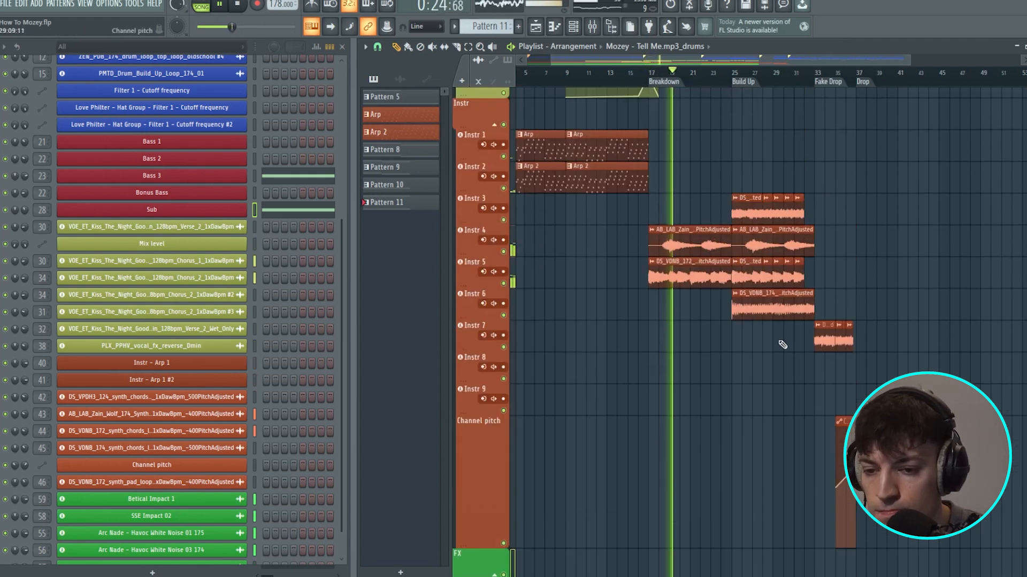
- Examine the breakdown vocals and the drum and filter automation clips leading into the build-up during playback
{"action": "scroll", "coordinate": [754, 350], "scroll_direction": "up", "scroll_amount": 8}
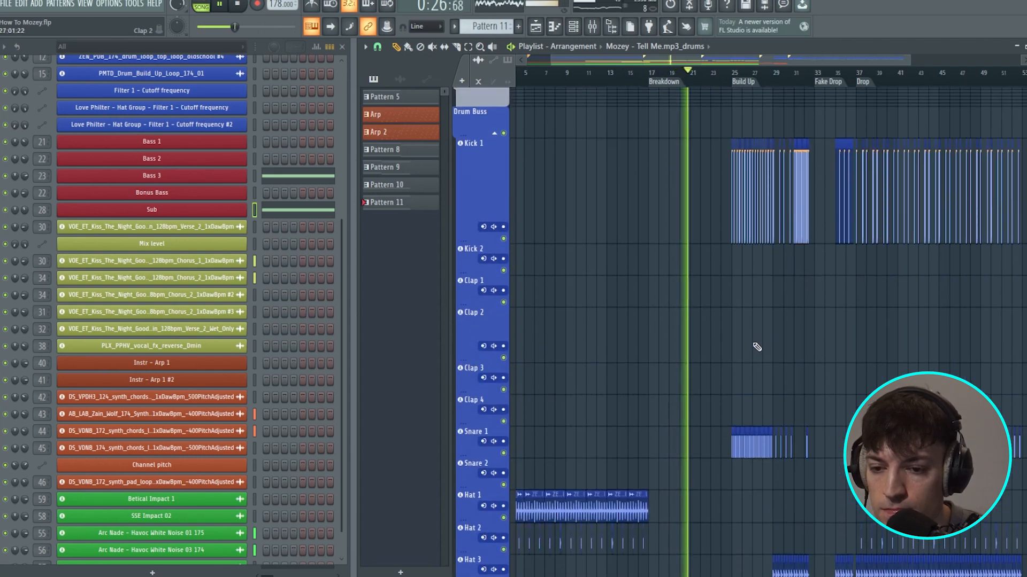
{"action": "scroll", "coordinate": [769, 87], "scroll_direction": "up", "scroll_amount": 3}
{"action": "scroll", "coordinate": [695, 288], "scroll_direction": "down", "scroll_amount": 10}
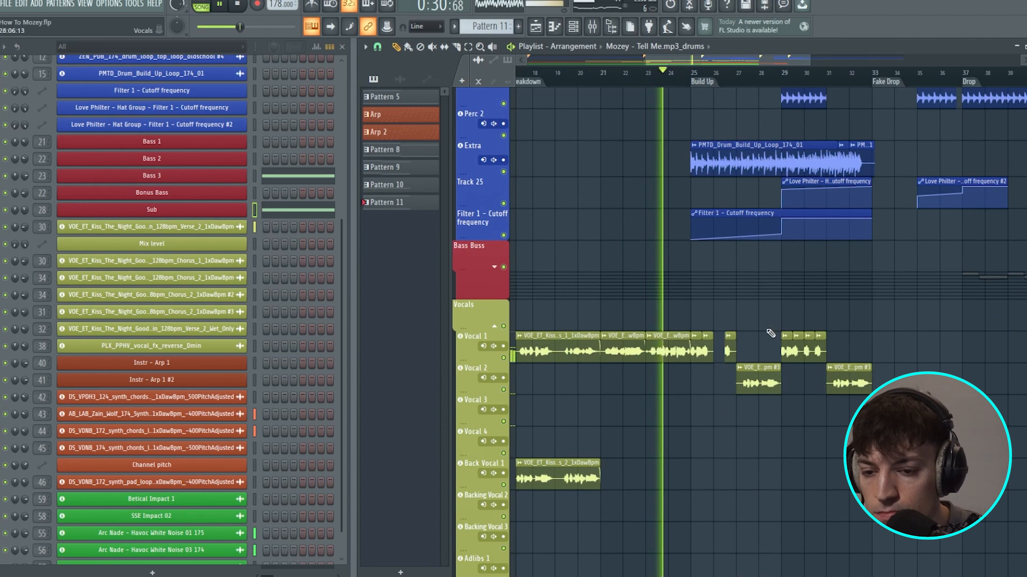
{"action": "scroll", "coordinate": [770, 333], "scroll_direction": "down", "scroll_amount": 10}
{"action": "scroll", "coordinate": [848, 252], "scroll_direction": "up", "scroll_amount": 11}
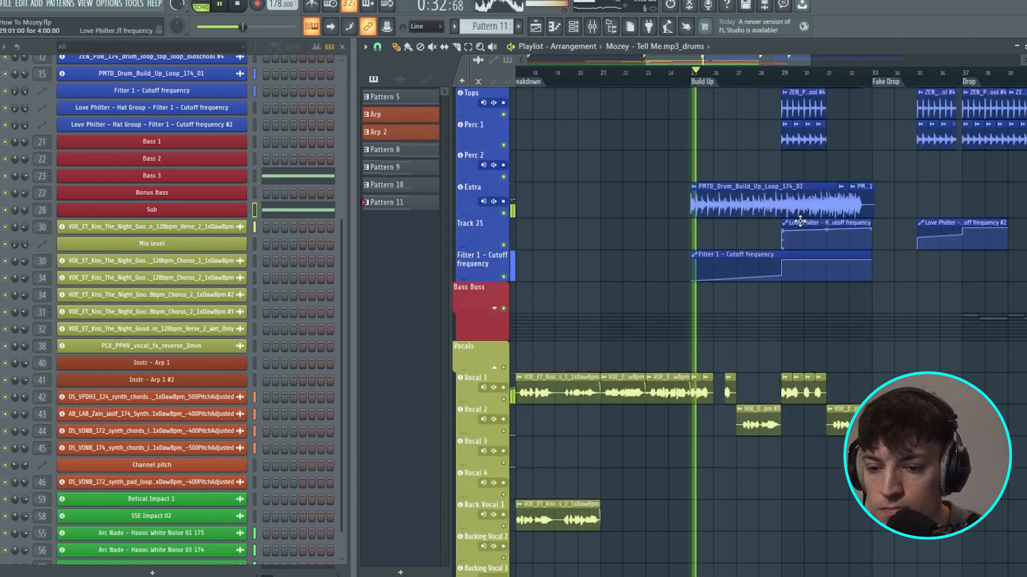
{"action": "scroll", "coordinate": [781, 230], "scroll_direction": "up", "scroll_amount": 9}
- Follow the build-up from bar 25 through its drum, vocal, instrument and FX tracks during playback
{"action": "left_click_drag", "start_coordinate": [719, 60], "coordinate": [766, 57]}
{"action": "scroll", "coordinate": [653, 300], "scroll_direction": "down", "scroll_amount": 5}
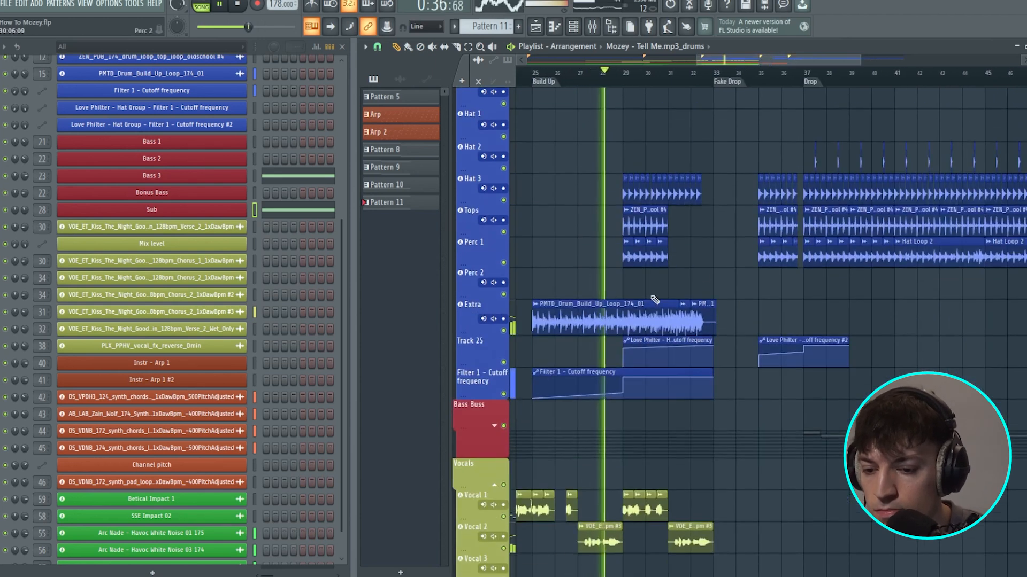
{"action": "scroll", "coordinate": [699, 236], "scroll_direction": "down", "scroll_amount": 7}
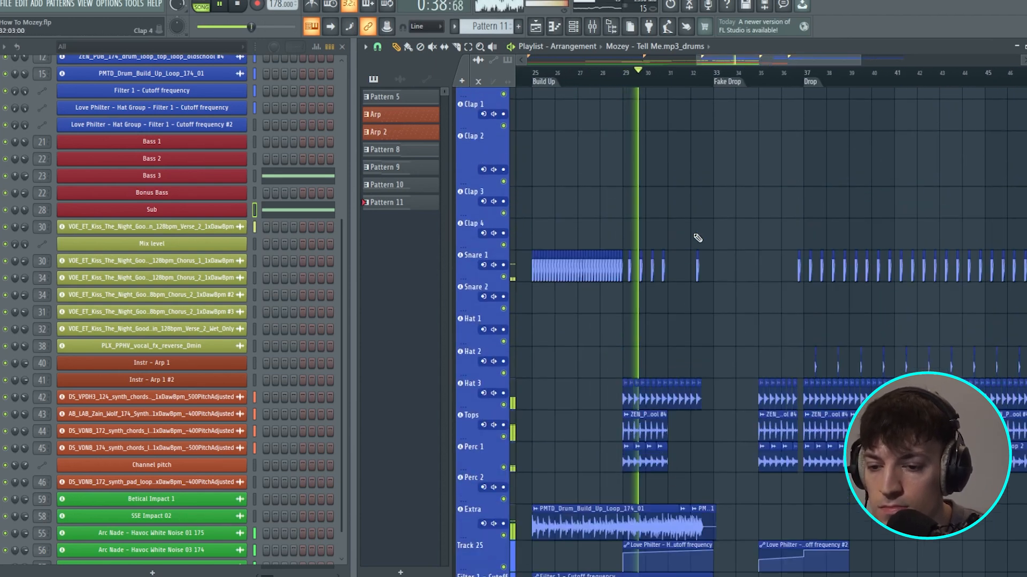
{"action": "scroll", "coordinate": [648, 249], "scroll_direction": "down", "scroll_amount": 15}
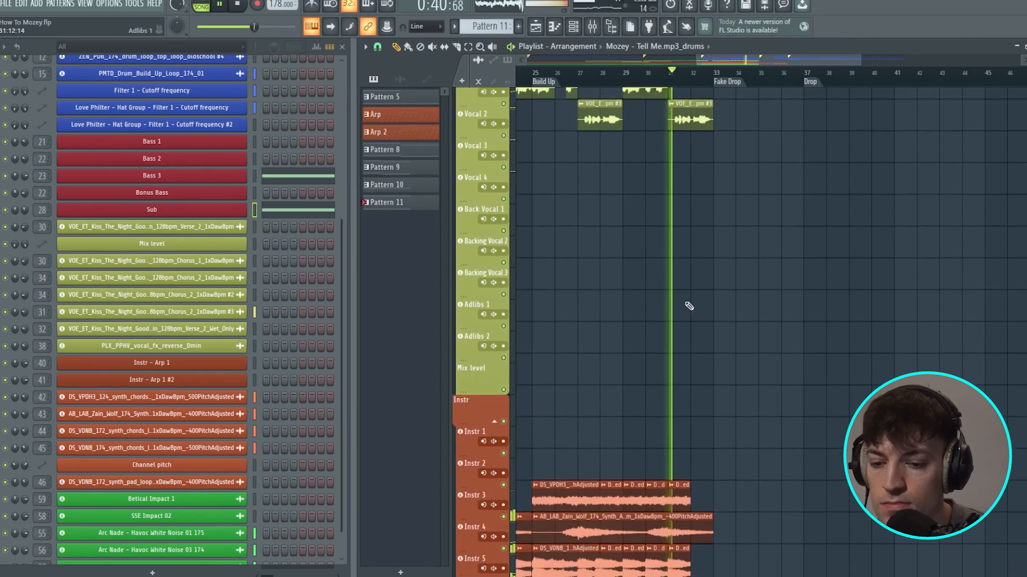
{"action": "scroll", "coordinate": [773, 316], "scroll_direction": "down", "scroll_amount": 15}
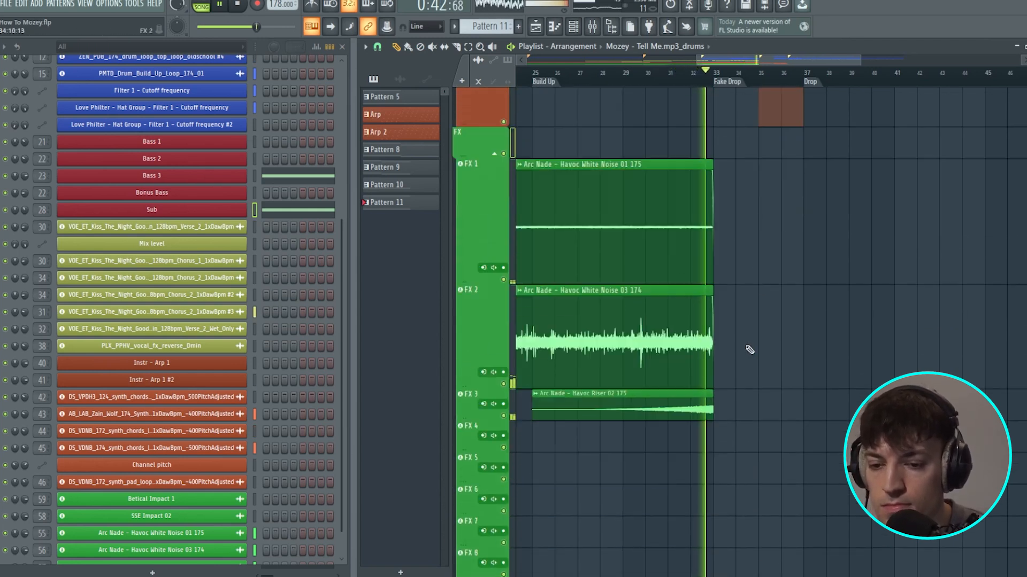
- Examine the fake drop's synth pad, Channel pitch automation and returning drum loops as playback runs into the drop
{"action": "scroll", "coordinate": [781, 360], "scroll_direction": "up", "scroll_amount": 20}
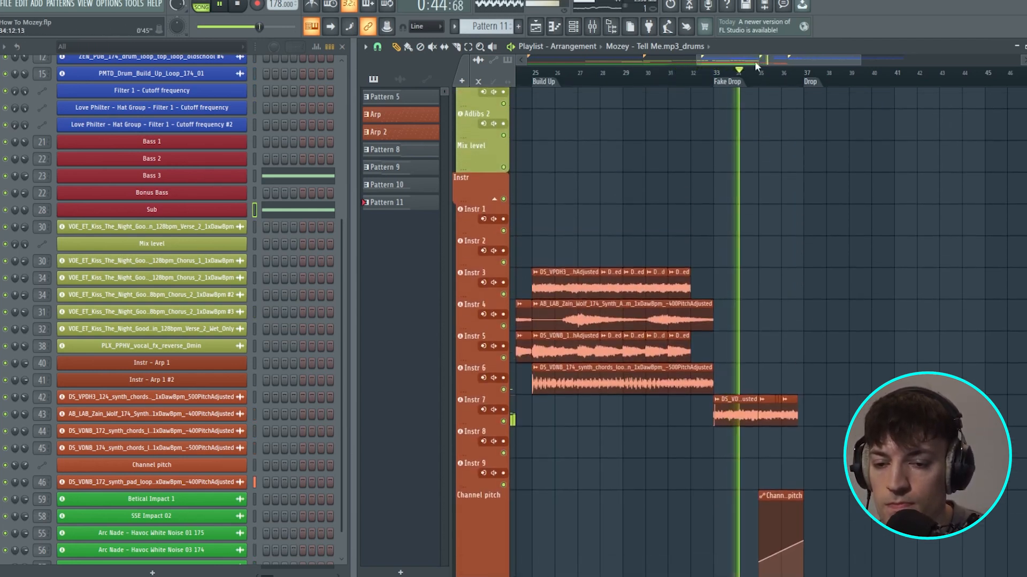
{"action": "scroll", "coordinate": [715, 279], "scroll_direction": "up", "scroll_amount": 10}
{"action": "scroll", "coordinate": [715, 279], "scroll_direction": "up", "scroll_amount": 15}
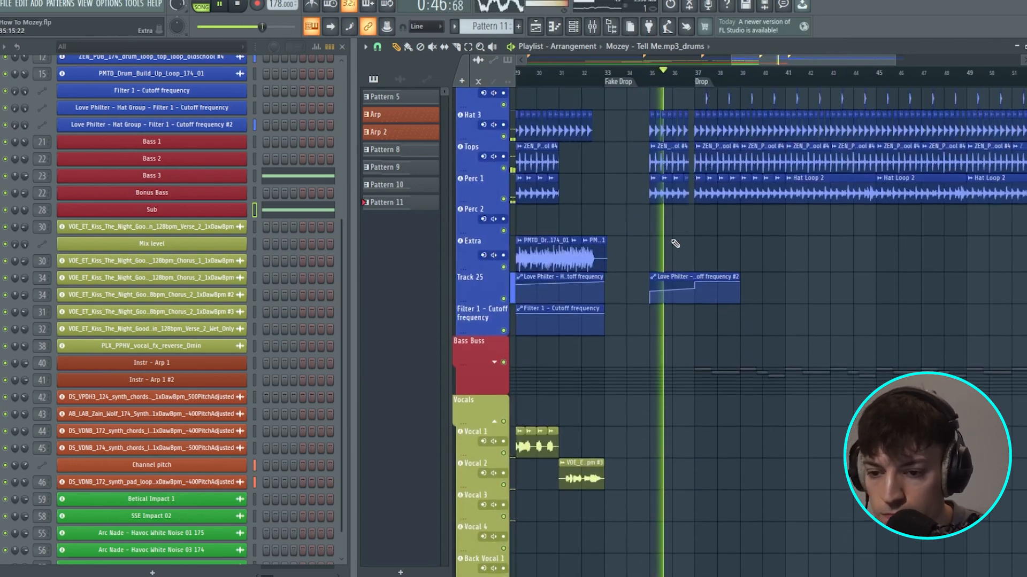
{"action": "scroll", "coordinate": [777, 287], "scroll_direction": "up", "scroll_amount": 4}
{"action": "scroll", "coordinate": [770, 298], "scroll_direction": "down", "scroll_amount": 18}
{"action": "scroll", "coordinate": [766, 299], "scroll_direction": "up", "scroll_amount": 4}
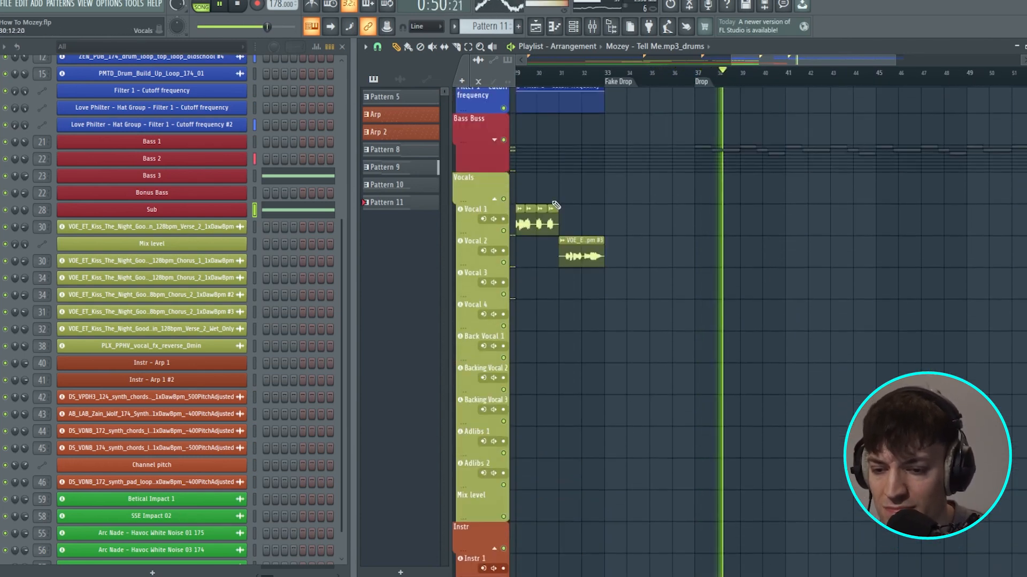
- Expand the Bass Buss group and compare the drop's bass patterns with its drum tracks during playback
{"action": "left_click", "coordinate": [495, 140]}
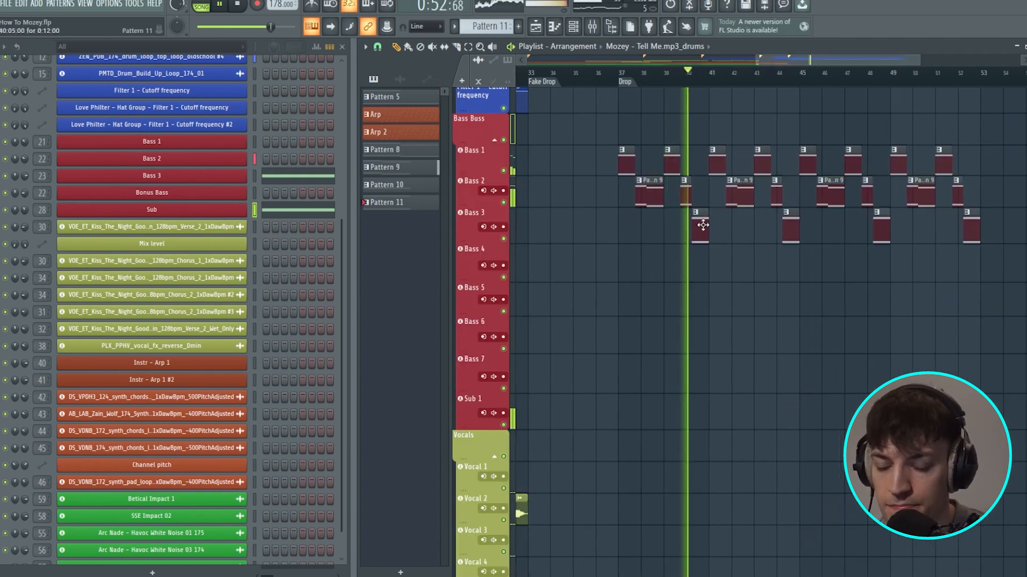
{"action": "scroll", "coordinate": [745, 243], "scroll_direction": "up", "scroll_amount": 8}
{"action": "scroll", "coordinate": [746, 257], "scroll_direction": "down", "scroll_amount": 9}
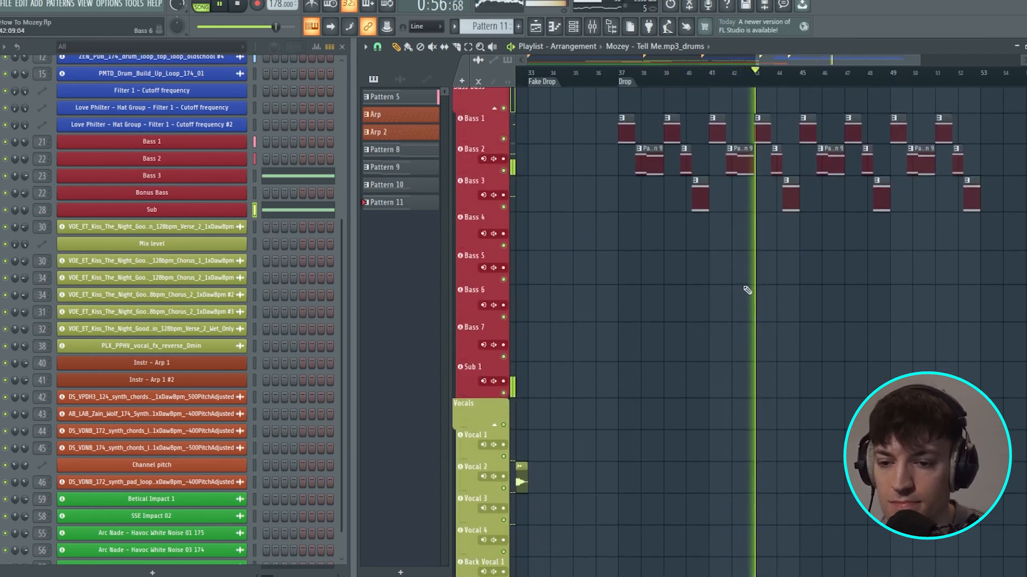
{"action": "scroll", "coordinate": [745, 290], "scroll_direction": "up", "scroll_amount": 8}
{"action": "scroll", "coordinate": [743, 291], "scroll_direction": "down", "scroll_amount": 8}
{"action": "scroll", "coordinate": [807, 309], "scroll_direction": "up", "scroll_amount": 8}
{"action": "scroll", "coordinate": [811, 312], "scroll_direction": "down", "scroll_amount": 8}
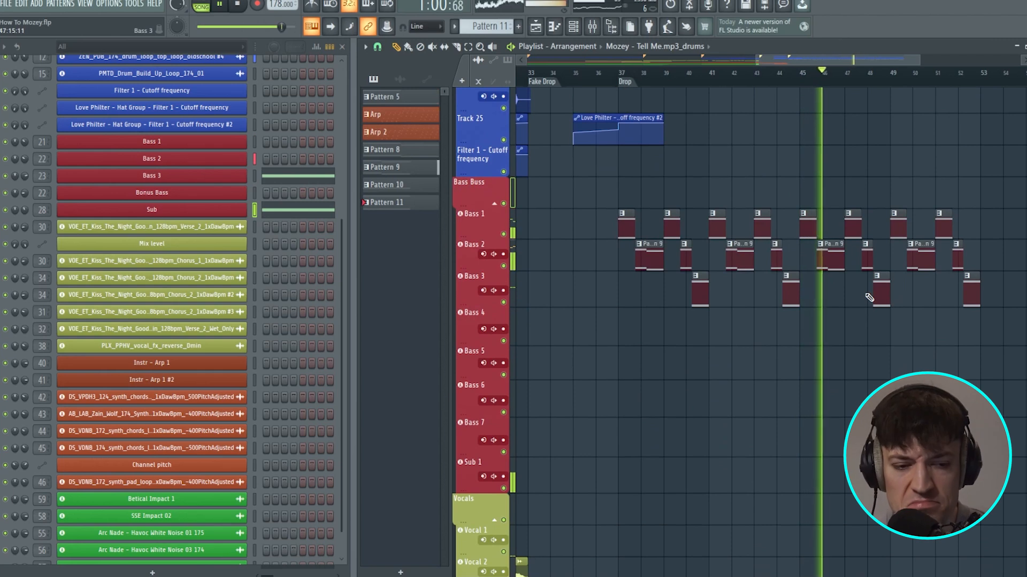
- Examine the second half of the drop's drum loops and bass patterns up to bar 53
{"action": "scroll", "coordinate": [904, 272], "scroll_direction": "up", "scroll_amount": 4}
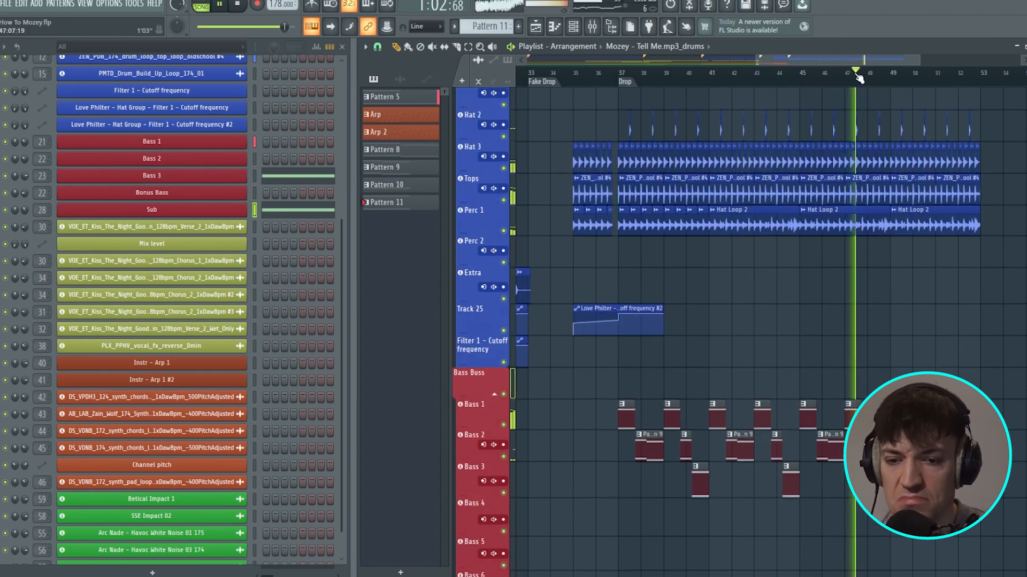
{"action": "scroll", "coordinate": [824, 192], "scroll_direction": "up", "scroll_amount": 4}
{"action": "scroll", "coordinate": [824, 192], "scroll_direction": "up", "scroll_amount": 2}
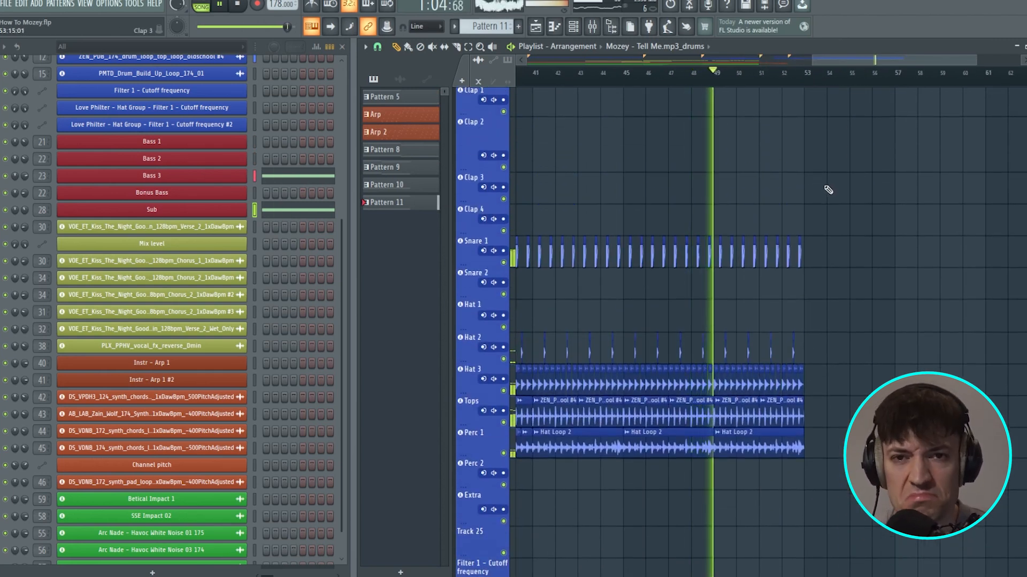
{"action": "scroll", "coordinate": [796, 227], "scroll_direction": "down", "scroll_amount": 8}
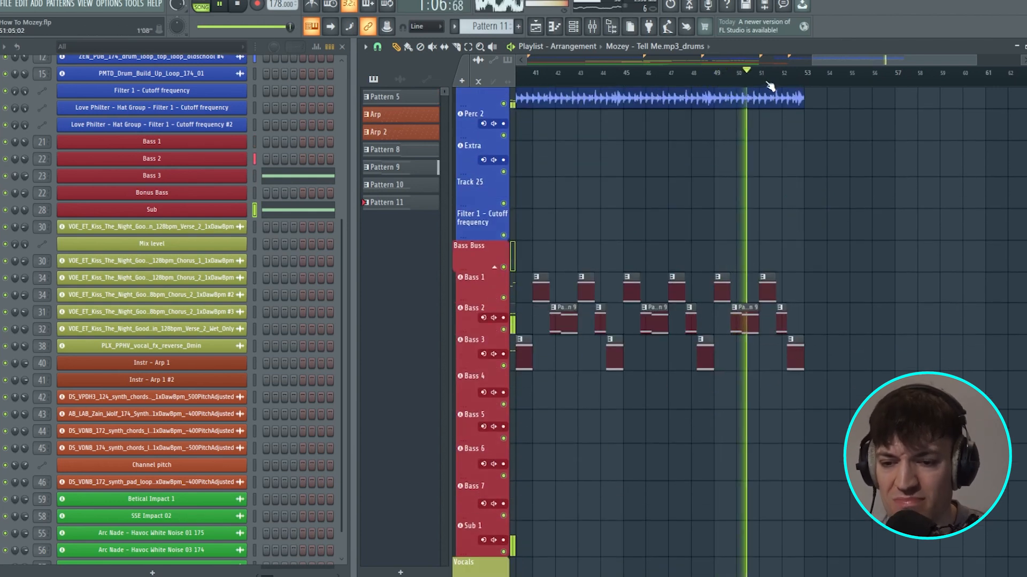
{"action": "scroll", "coordinate": [770, 87], "scroll_direction": "down", "scroll_amount": 2}
- Place a Mozey - Tell Me.mp3_drums clip on the Perc 2 track at about bar 56
{"action": "left_click", "coordinate": [848, 129]}
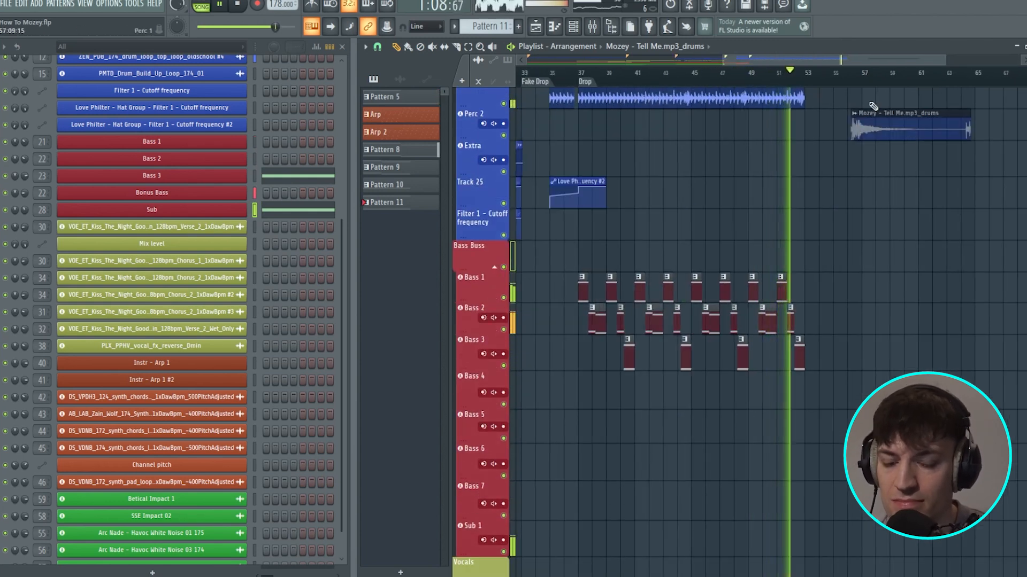
{"action": "scroll", "coordinate": [883, 232], "scroll_direction": "up", "scroll_amount": 5}
{"action": "scroll", "coordinate": [871, 245], "scroll_direction": "down", "scroll_amount": 10}
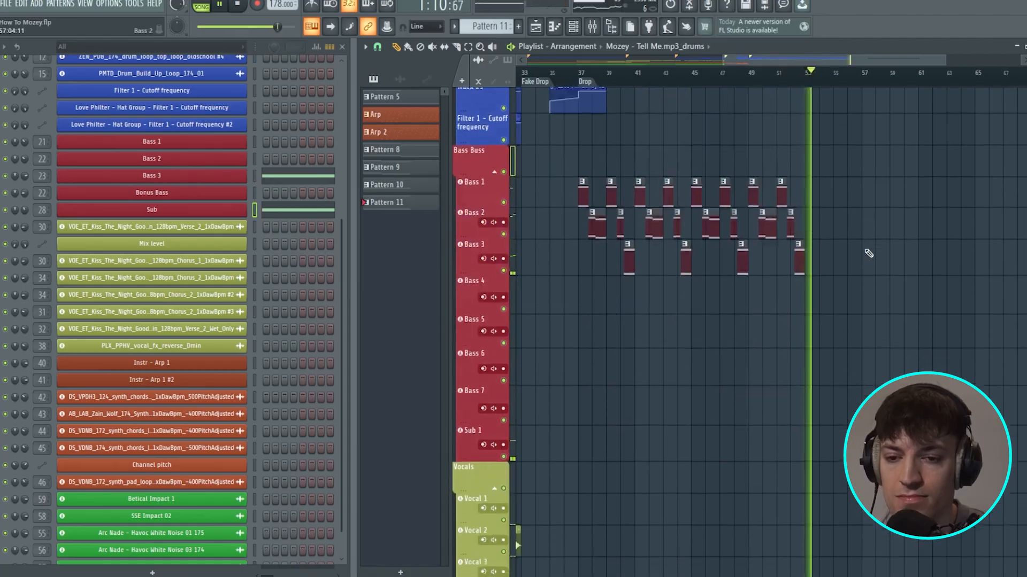